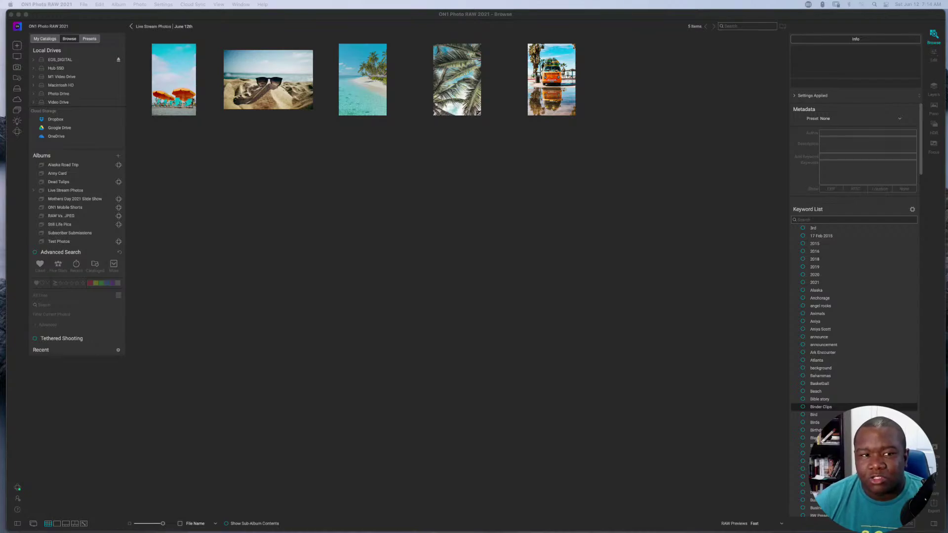
Step: Open the orange beach umbrella photo for editing and add a Black & White effects filter to it
click(168, 72)
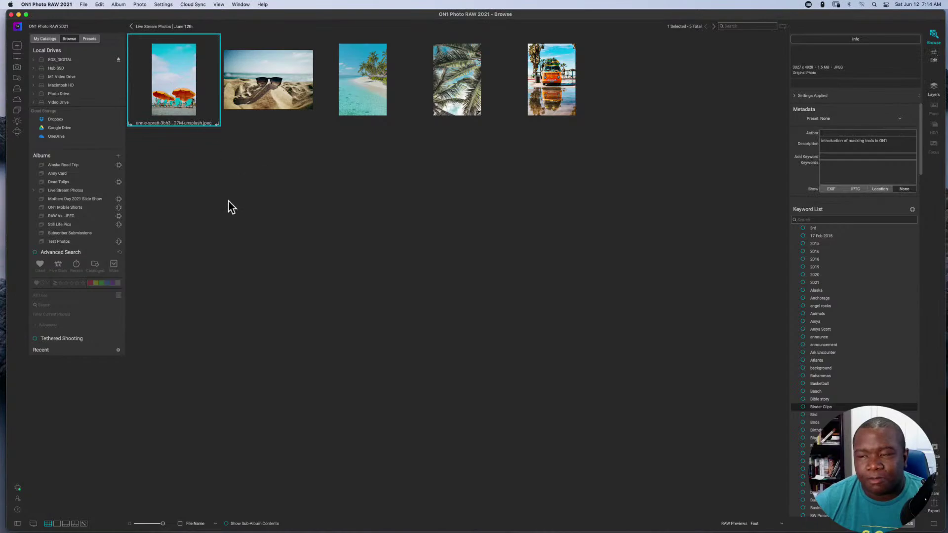
click(934, 56)
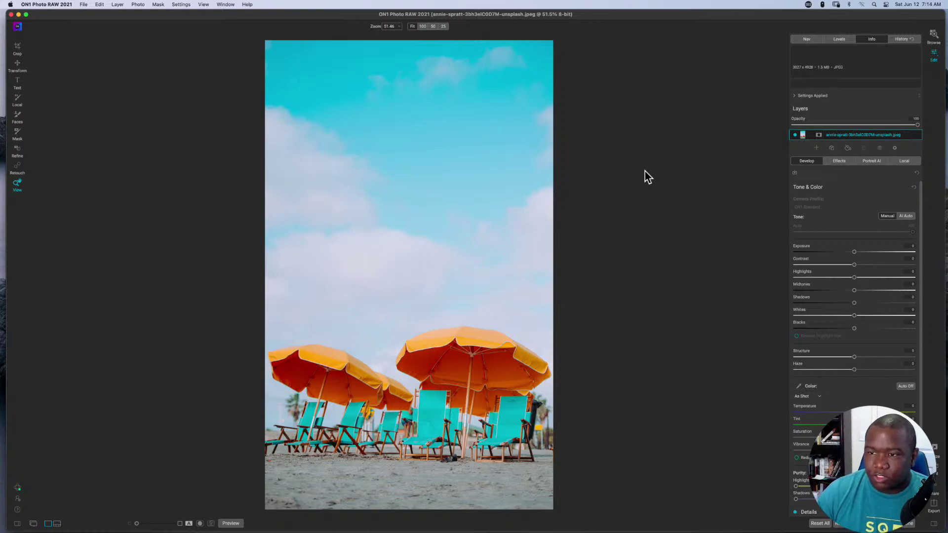
click(840, 162)
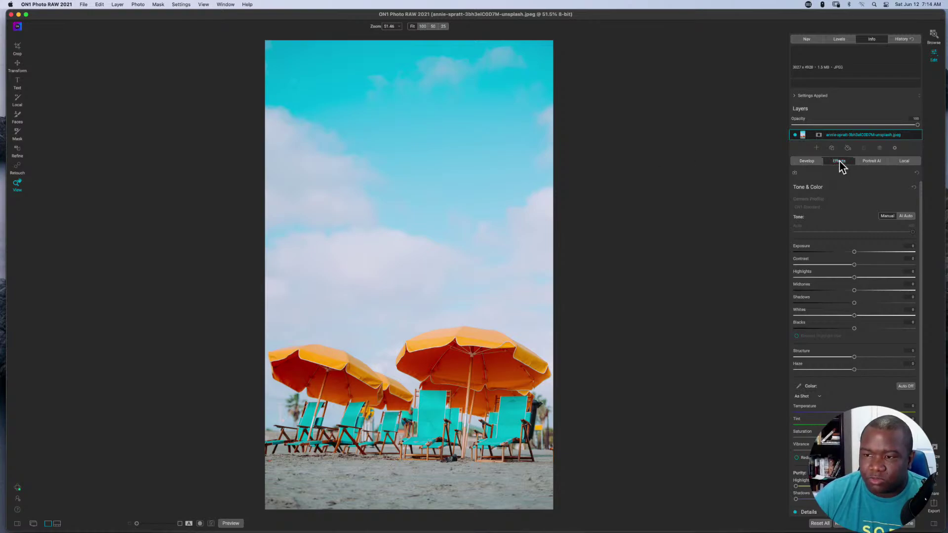
click(857, 186)
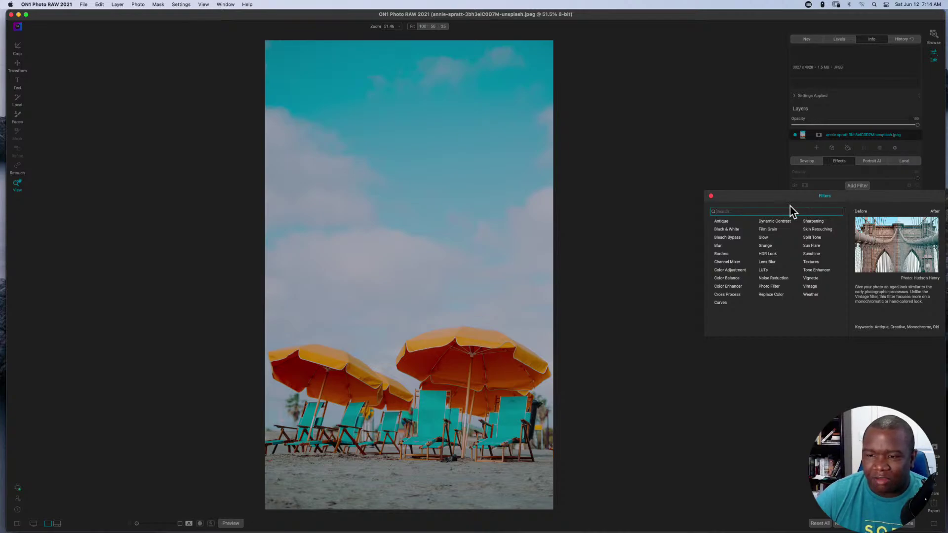
click(725, 230)
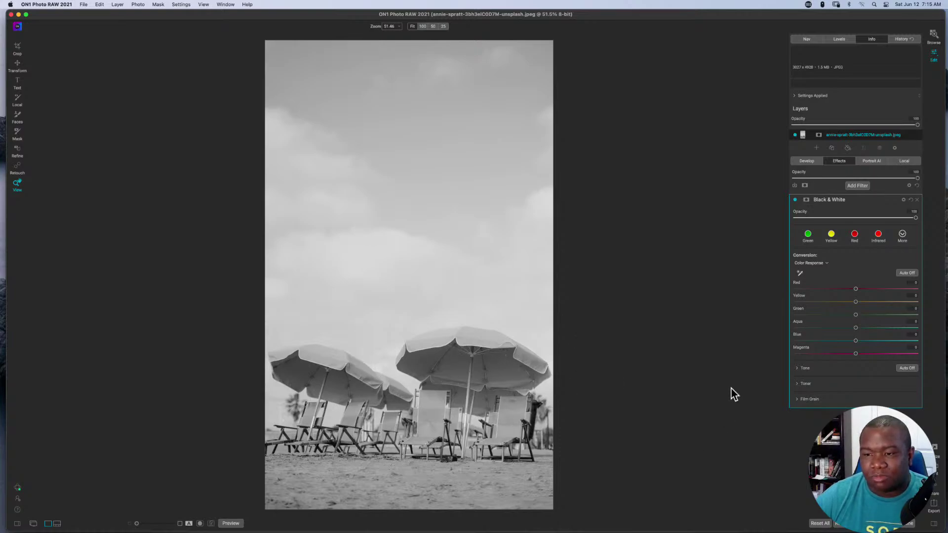
Step: Paint a band across the middle of the sky out of the Black & White mask, and restore its left part using Paint In mode
click(807, 200)
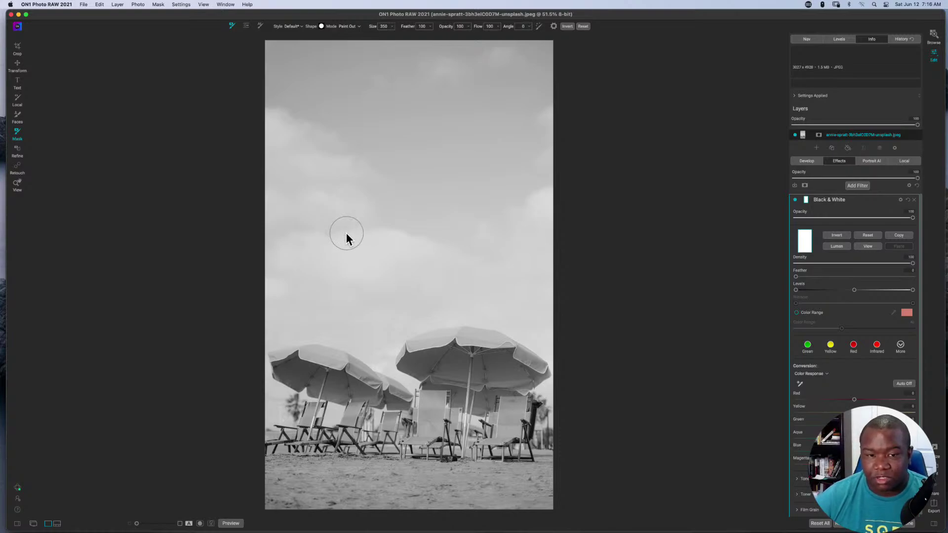
mouse_move(345, 232)
mouse_down()
mouse_move(285, 252)
mouse_move(532, 226)
mouse_move(213, 257)
mouse_up()
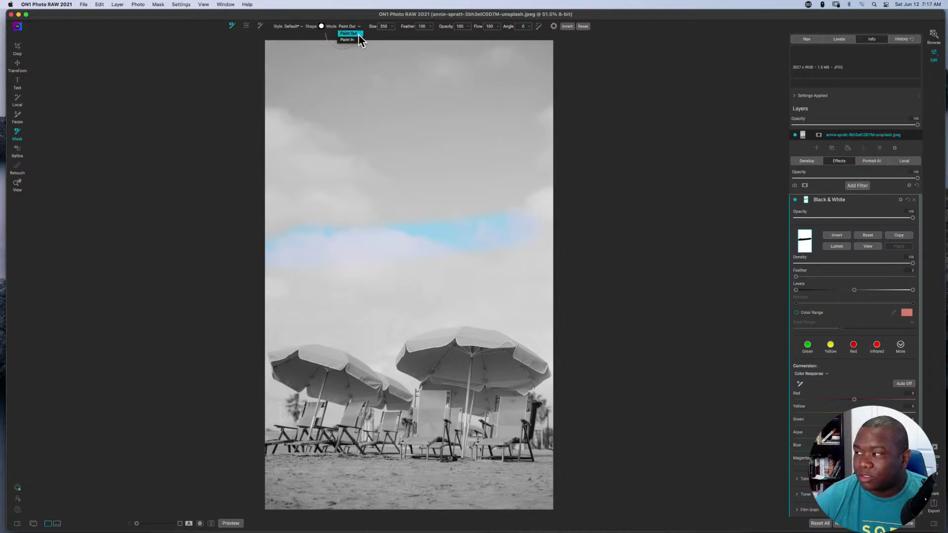
click(357, 38)
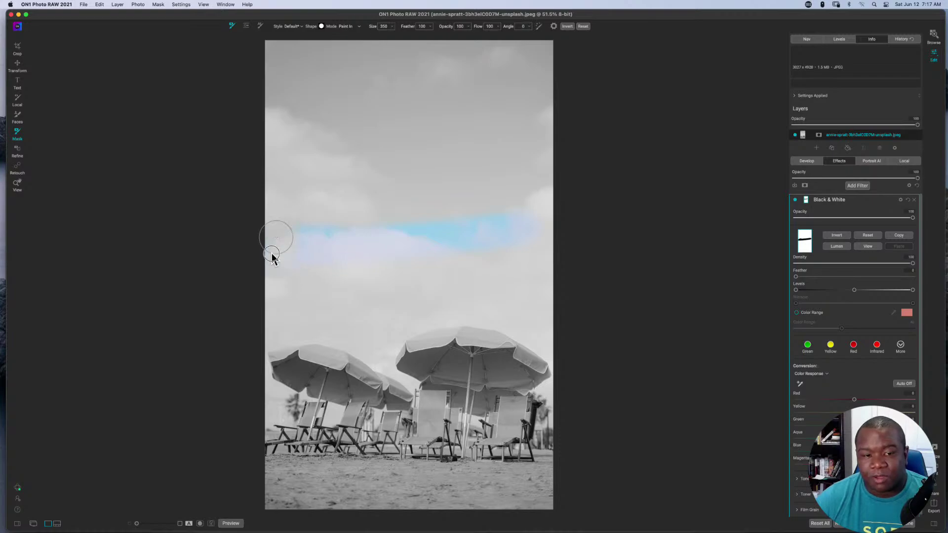
mouse_move(306, 275)
mouse_down()
mouse_move(316, 234)
mouse_move(333, 269)
mouse_move(351, 242)
mouse_move(366, 236)
mouse_move(383, 250)
mouse_up()
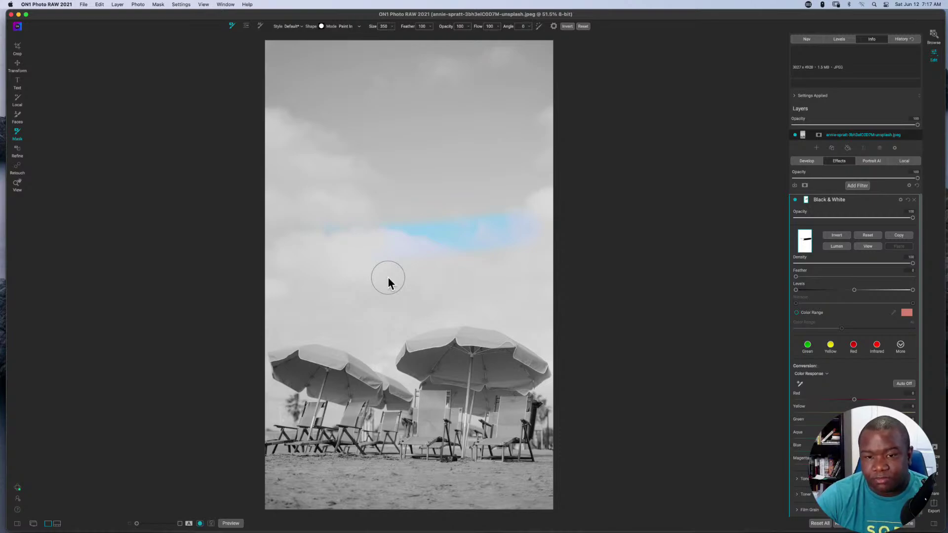
Step: Inspect the painted area in the black-and-white mask view and reset the filter's mask
key(super+m)
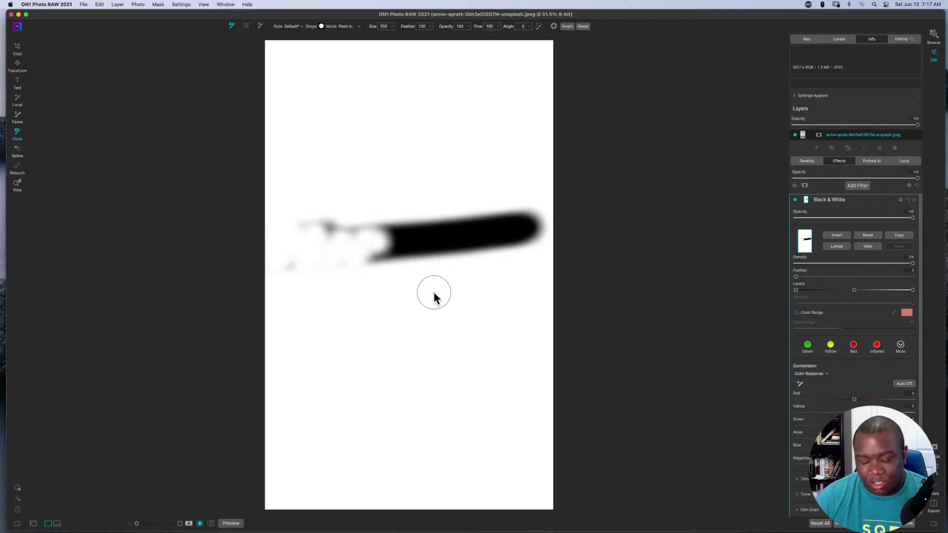
key(super+m)
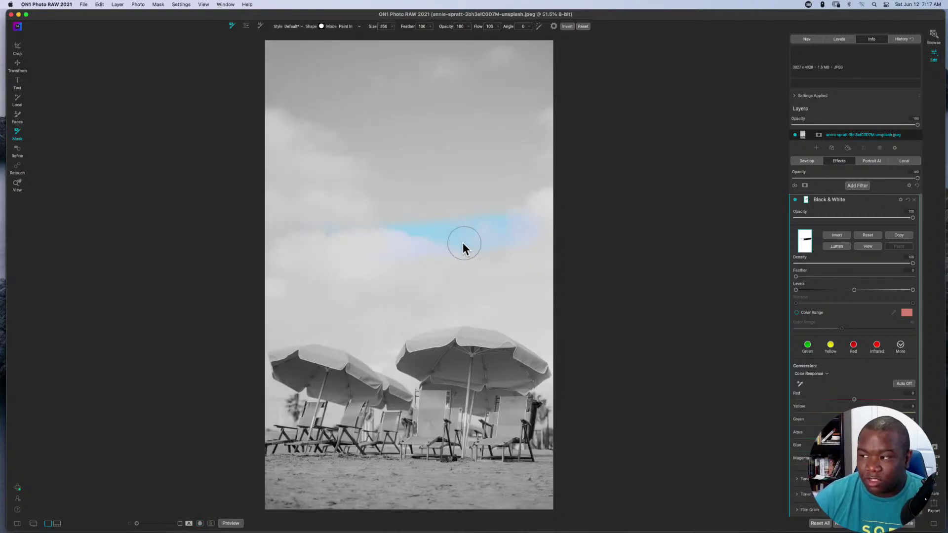
click(870, 236)
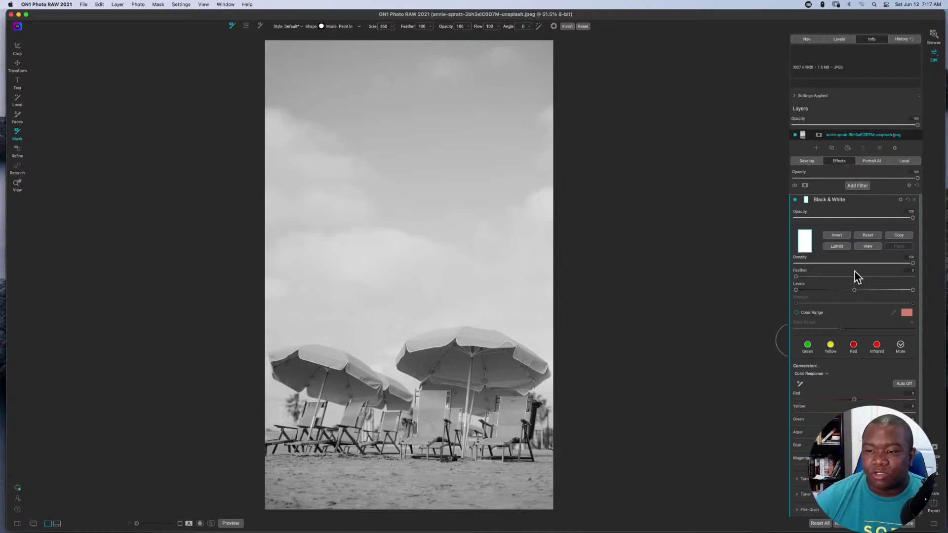
Step: Invert the Black & White mask and paint the effect in over the beach umbrellas and chairs, including their edges
click(840, 237)
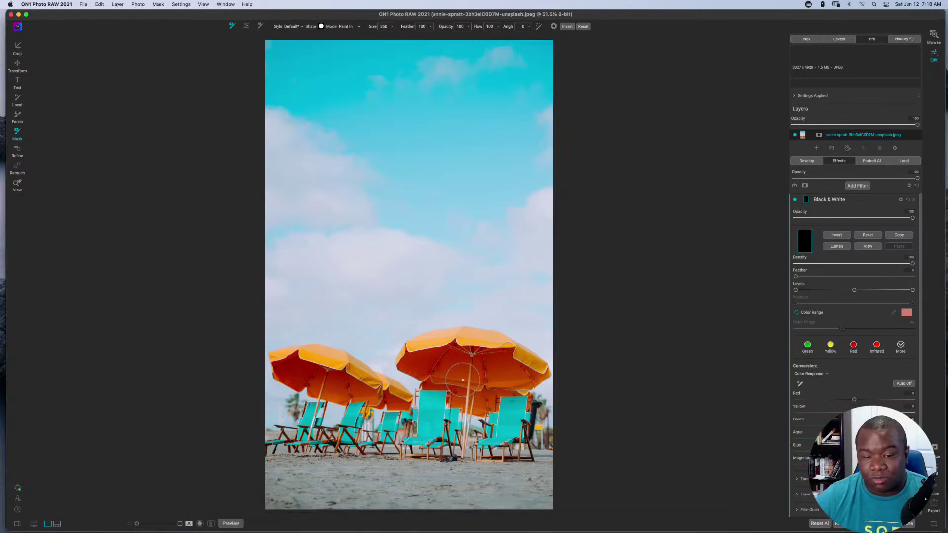
mouse_move(463, 380)
mouse_down()
mouse_move(412, 363)
mouse_move(430, 350)
mouse_move(480, 348)
mouse_move(518, 369)
mouse_move(490, 382)
mouse_move(456, 374)
mouse_move(473, 360)
mouse_move(512, 374)
mouse_move(448, 418)
mouse_move(452, 386)
mouse_move(441, 411)
mouse_move(431, 408)
mouse_move(434, 401)
mouse_move(425, 444)
mouse_move(433, 420)
mouse_move(455, 446)
mouse_move(475, 419)
mouse_move(502, 458)
mouse_move(522, 446)
mouse_move(522, 432)
mouse_move(492, 395)
mouse_move(529, 370)
mouse_move(479, 342)
mouse_move(448, 340)
mouse_move(407, 360)
mouse_move(537, 380)
mouse_up()
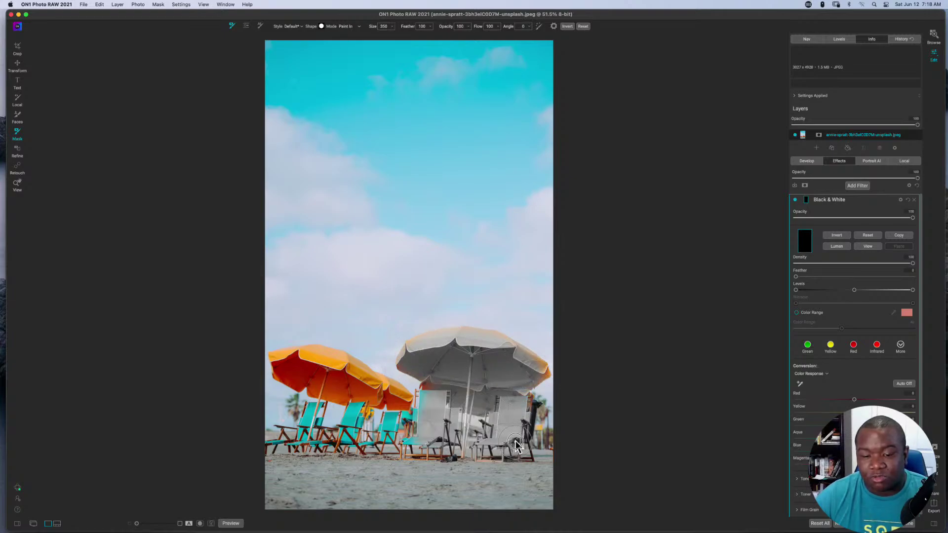
mouse_move(515, 444)
mouse_down()
mouse_move(499, 463)
mouse_move(400, 460)
mouse_move(425, 435)
mouse_move(403, 439)
mouse_move(438, 385)
mouse_move(386, 437)
mouse_move(388, 416)
mouse_move(377, 443)
mouse_move(326, 441)
mouse_move(333, 423)
mouse_move(357, 410)
mouse_move(344, 410)
mouse_move(359, 441)
mouse_move(368, 415)
mouse_move(358, 382)
mouse_move(314, 379)
mouse_move(393, 396)
mouse_move(313, 360)
mouse_move(287, 367)
mouse_move(320, 391)
mouse_move(352, 397)
mouse_move(287, 376)
mouse_move(274, 358)
mouse_move(309, 352)
mouse_move(361, 366)
mouse_move(401, 396)
mouse_move(391, 407)
mouse_move(298, 410)
mouse_move(296, 441)
mouse_move(301, 435)
mouse_move(262, 444)
mouse_move(285, 447)
mouse_up()
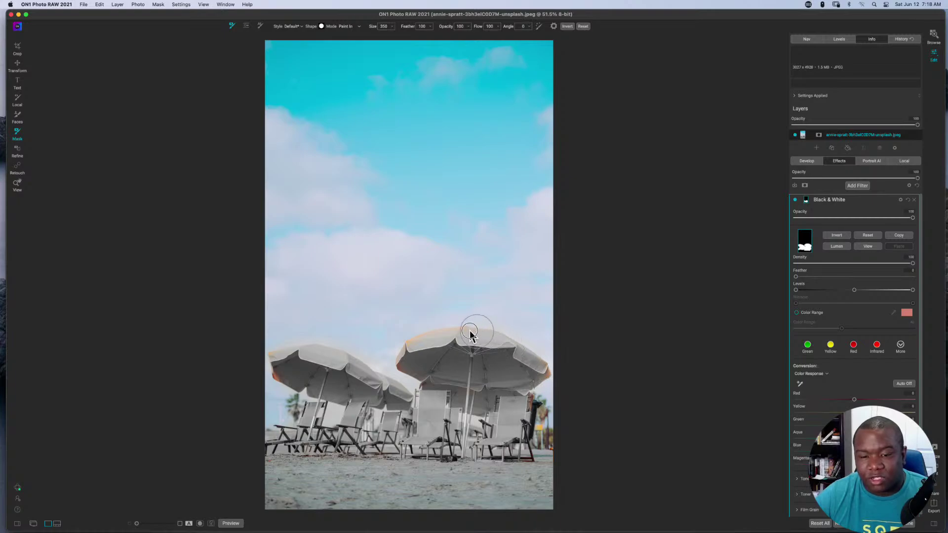
mouse_move(469, 334)
mouse_down()
mouse_move(439, 336)
mouse_move(407, 363)
mouse_move(429, 387)
mouse_move(529, 392)
mouse_move(545, 376)
mouse_move(527, 380)
mouse_up()
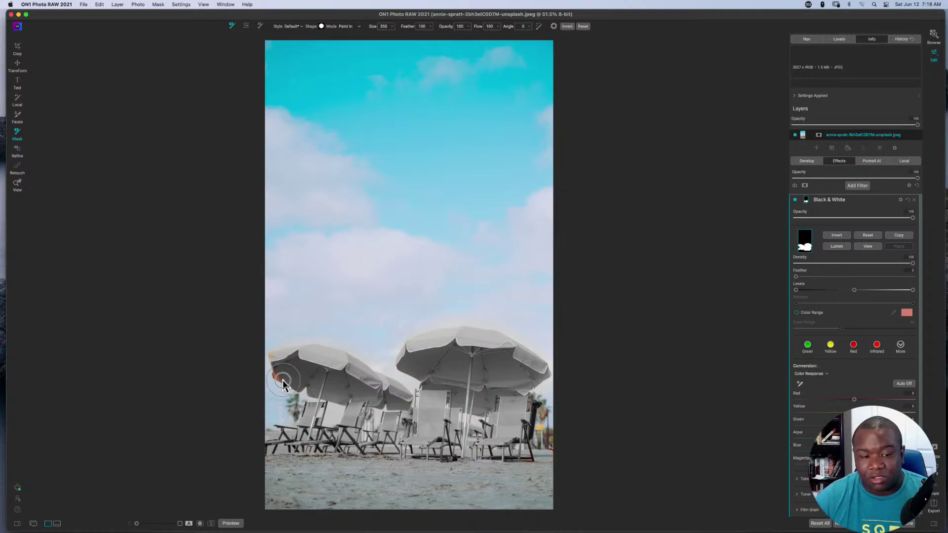
drag(283, 383, 265, 363)
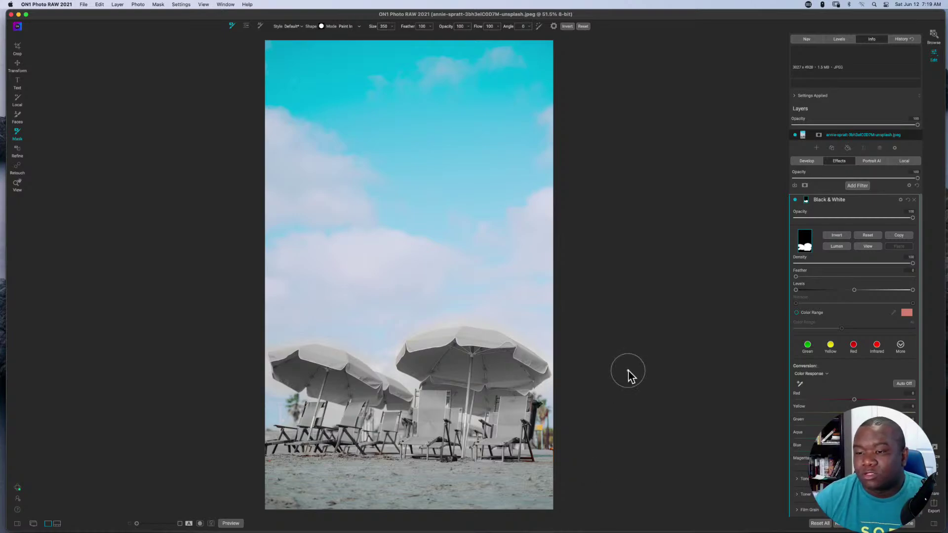
Step: Reset the Black & White filter's mask and look at the masking brush's style options
click(871, 235)
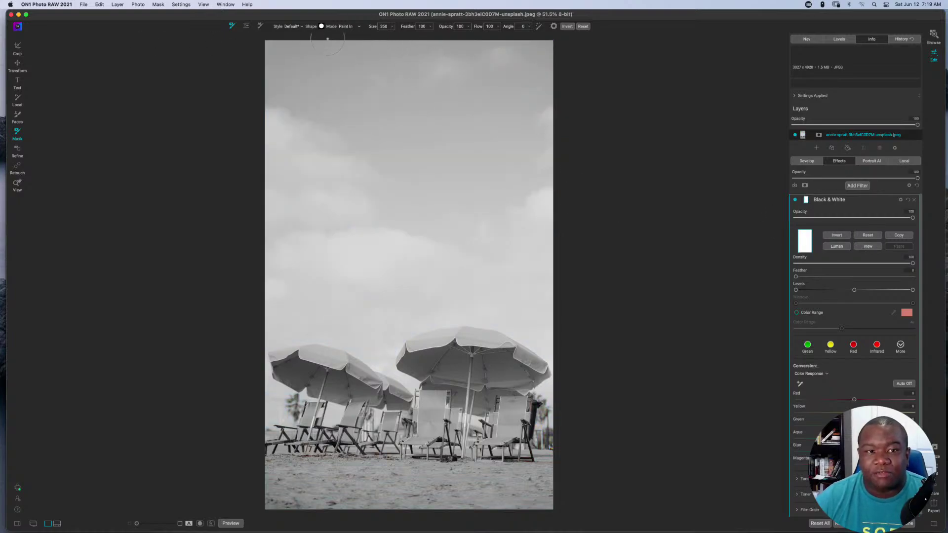
click(301, 25)
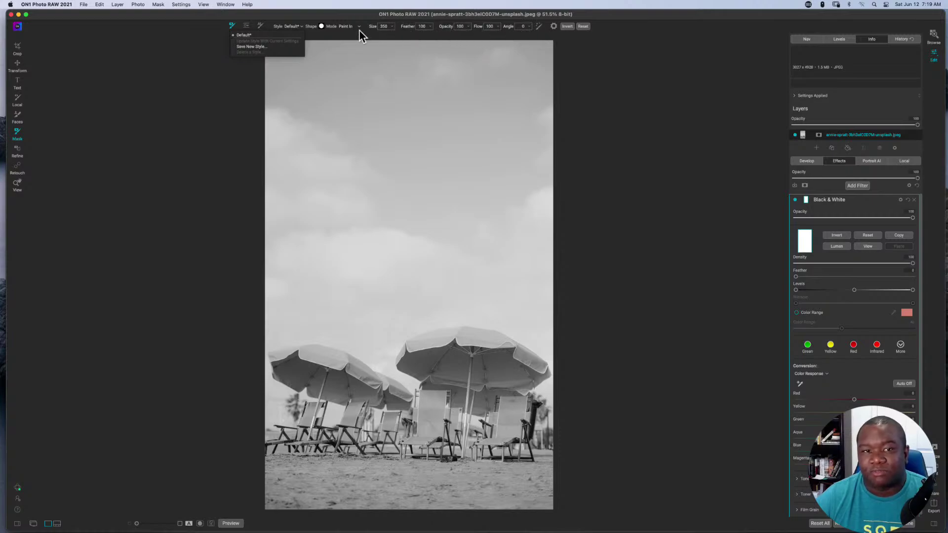
click(302, 28)
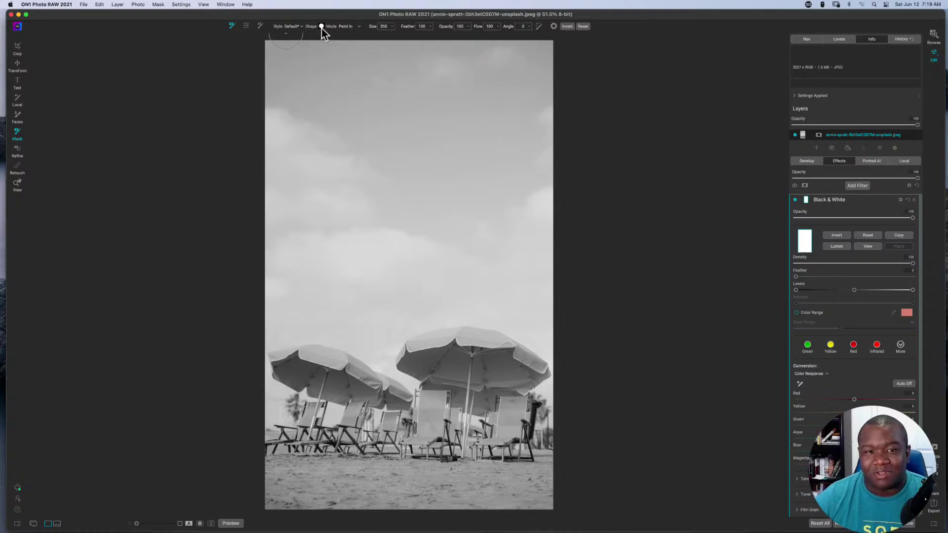
Step: Choose the pine tree brush shape, enlarge it to size 1900, and stamp the tree out of the mask in the middle of the sky
click(322, 27)
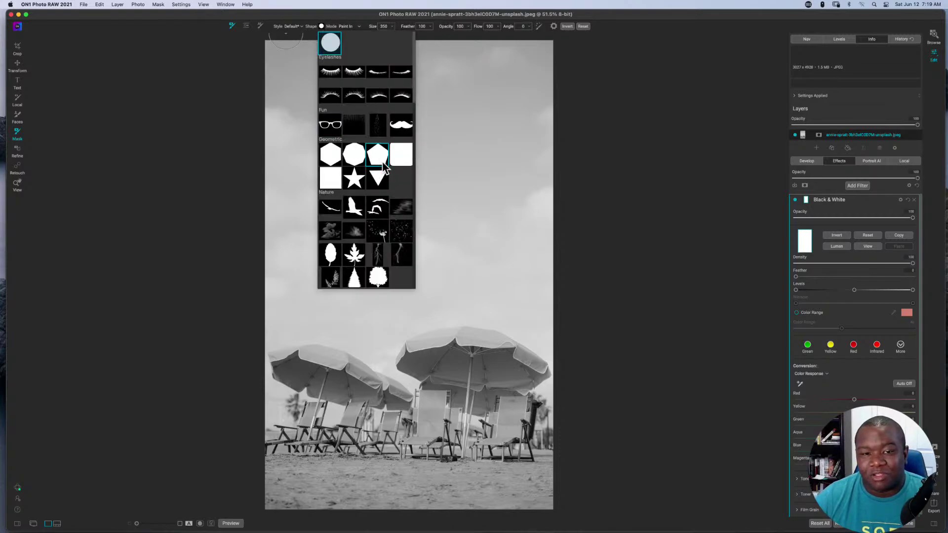
scroll(376, 147, down, 2)
scroll(375, 146, down, 10)
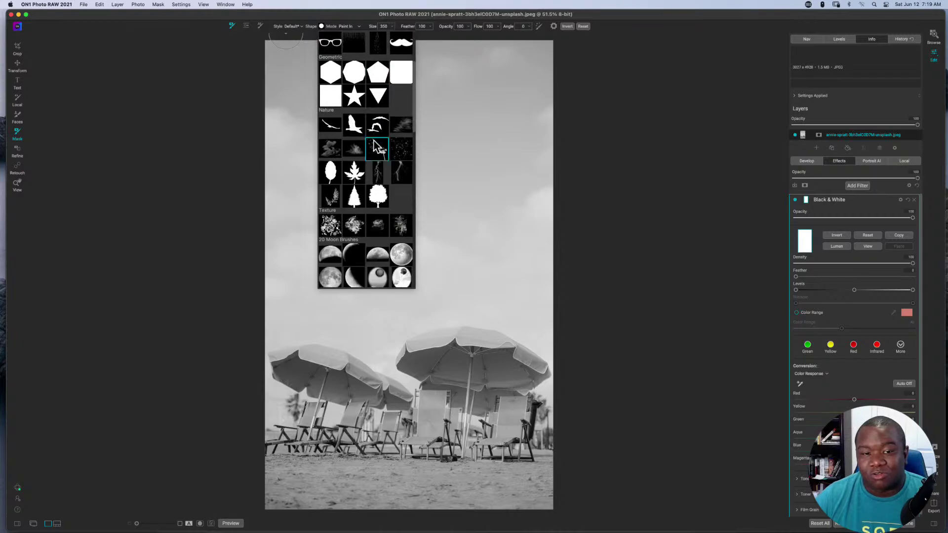
scroll(378, 170, up, 10)
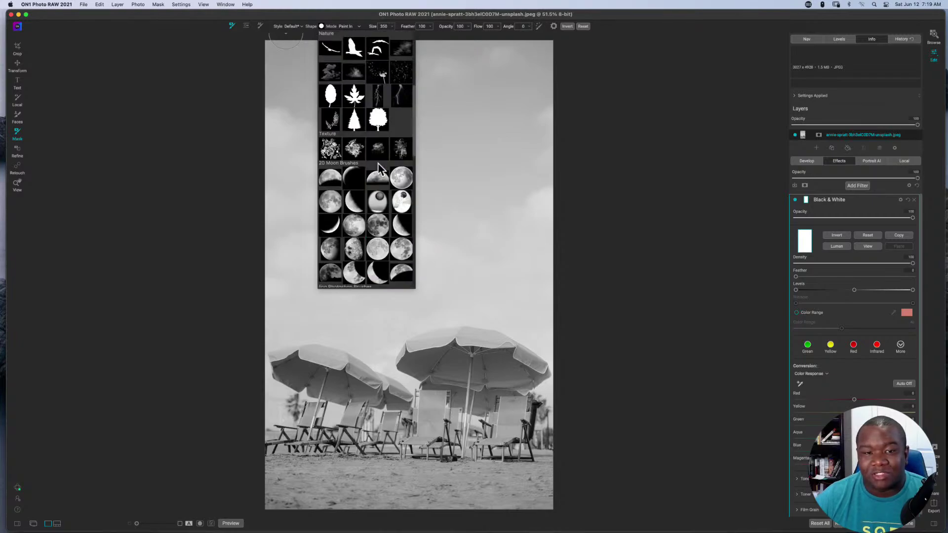
click(358, 146)
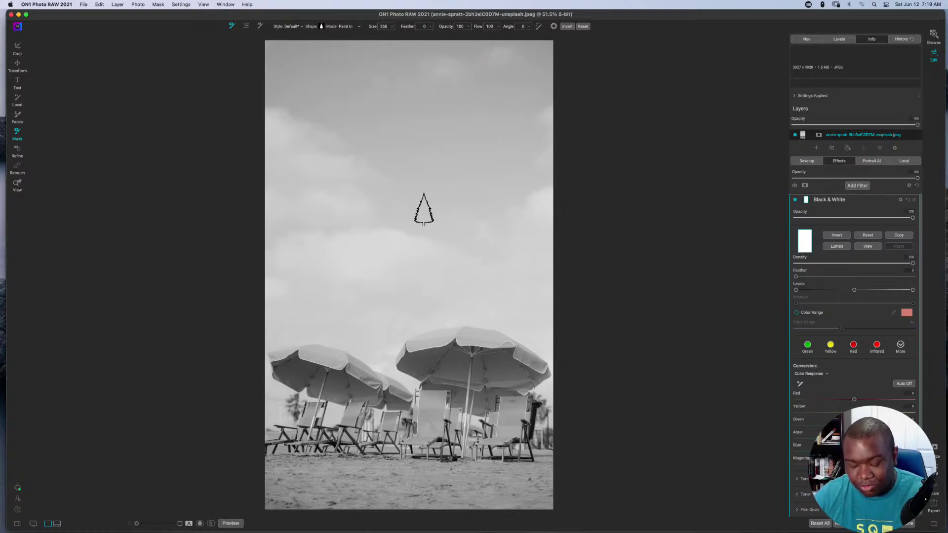
scroll(424, 210, up, 10)
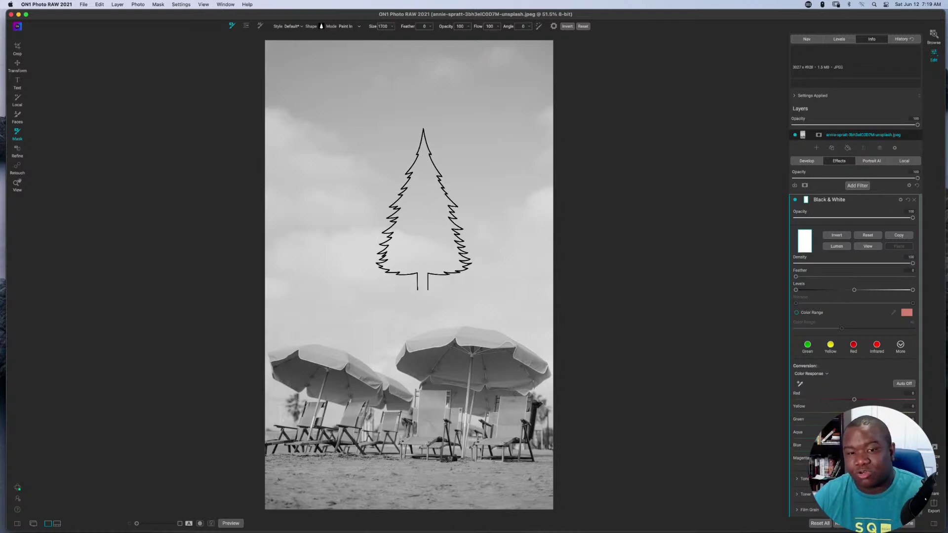
scroll(395, 207, up, 2)
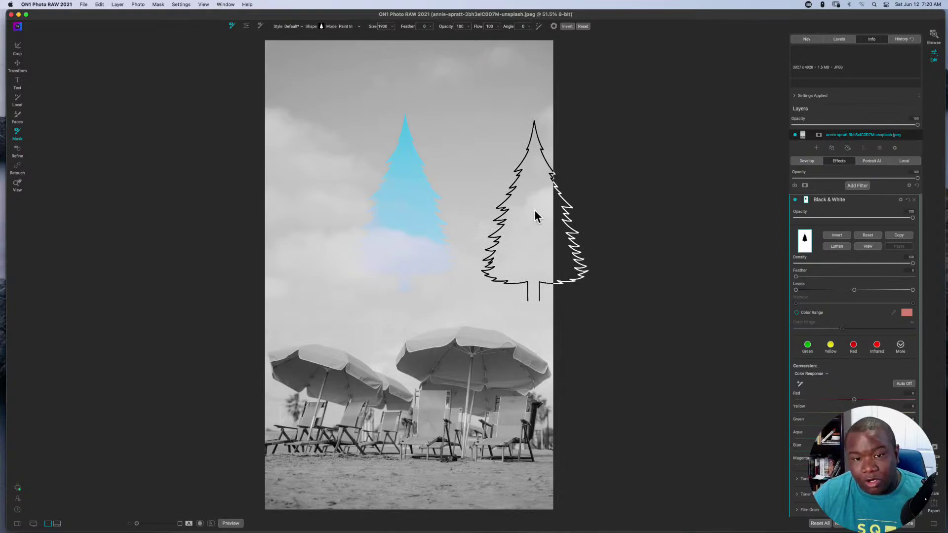
Step: Choose a textured paint-stroke brush shape from Painter Photoshop Brushes 3 and reset the filter's mask
click(322, 27)
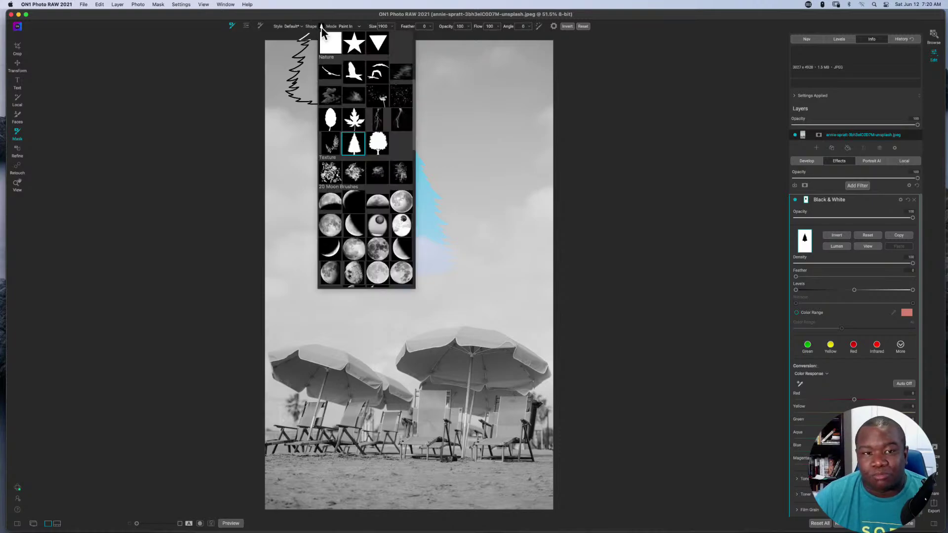
scroll(355, 197, down, 10)
scroll(355, 195, down, 2)
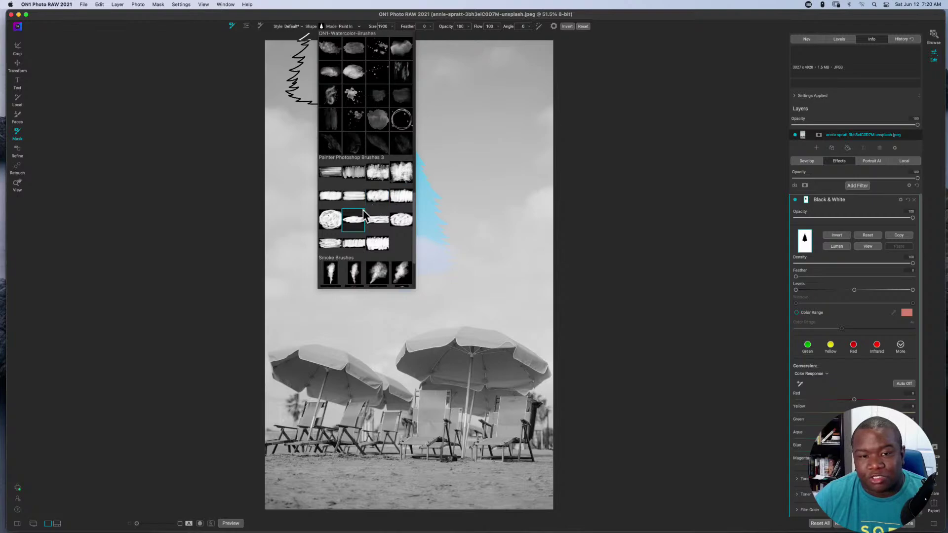
click(376, 196)
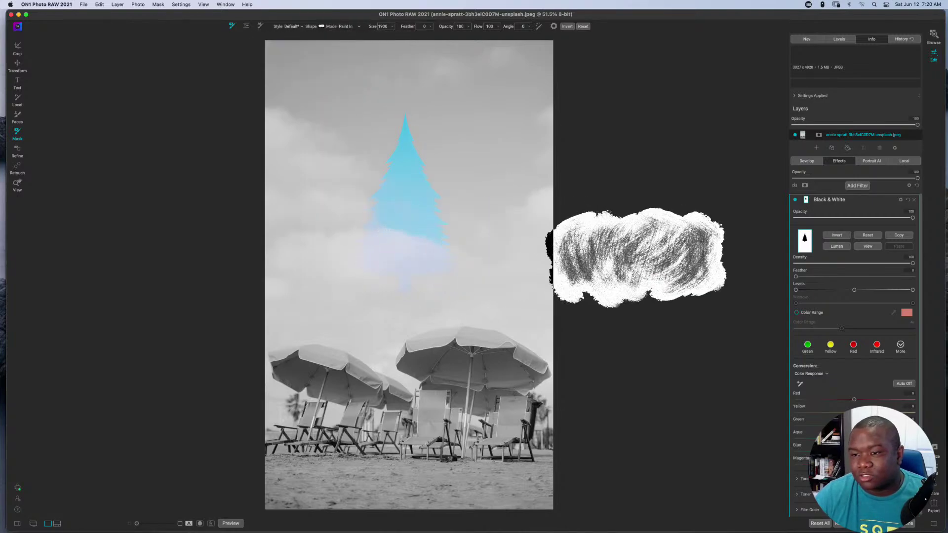
click(868, 235)
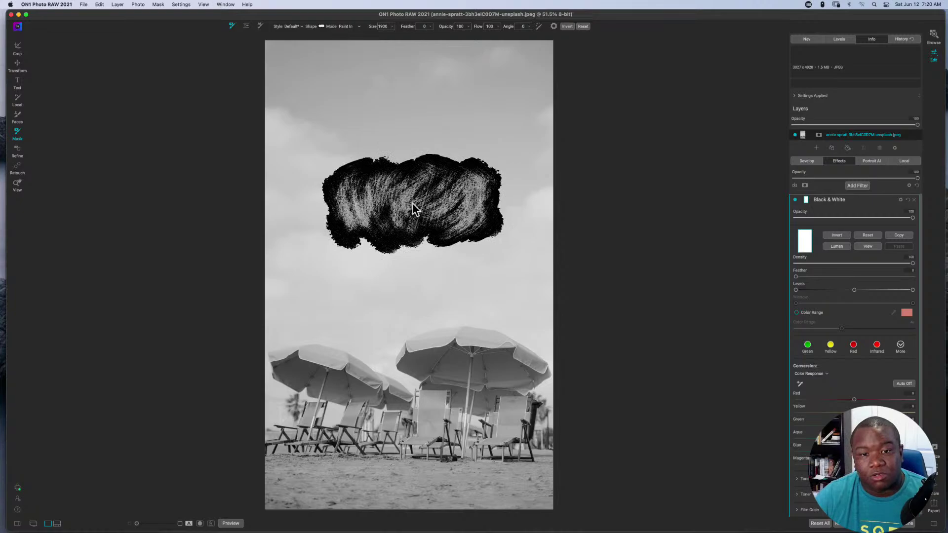
Step: Set the textured brush to Paint Out at size 700 and paint strokes over the upper-left, middle and lower-left sky to bring back its color
key(alt)
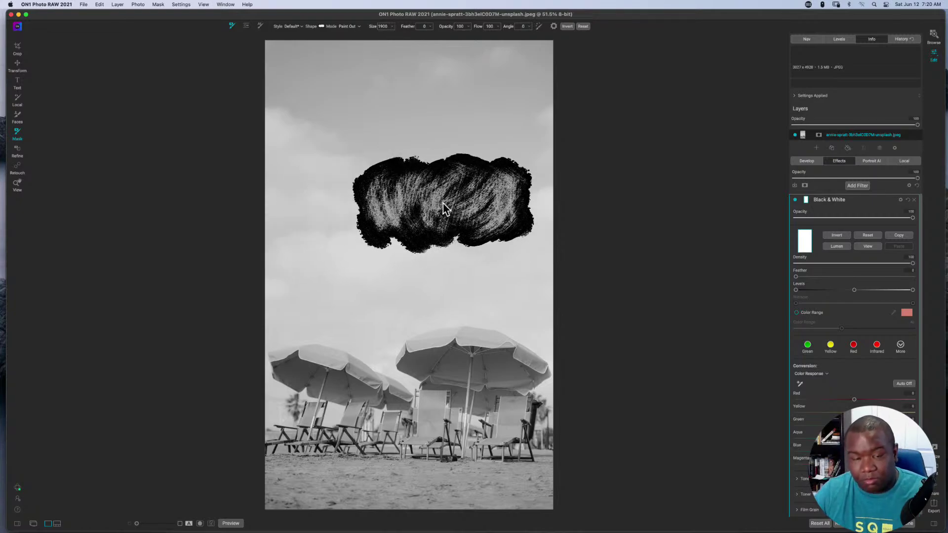
key(bracketleft)
key(bracketleft)
key(bracketleft)
key(bracketleft)
key(bracketleft)
key(bracketleft)
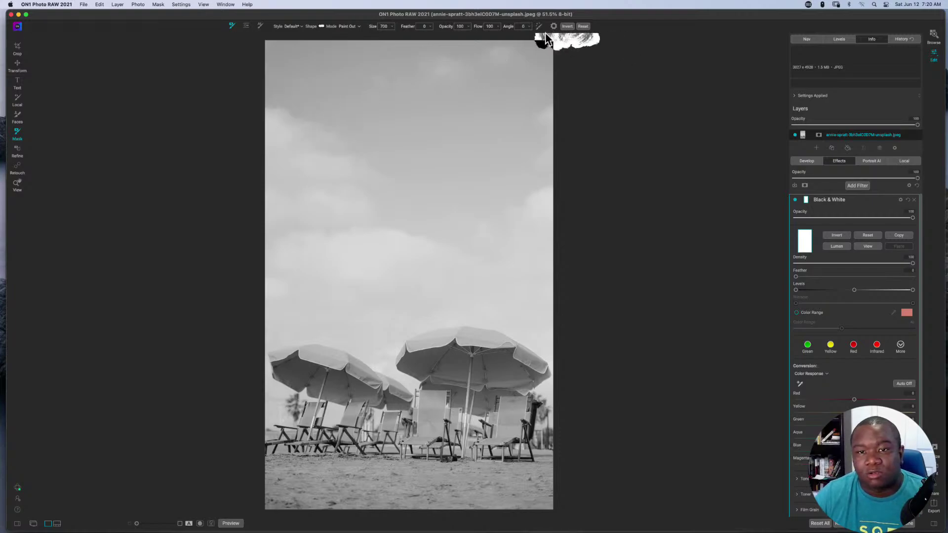
click(301, 84)
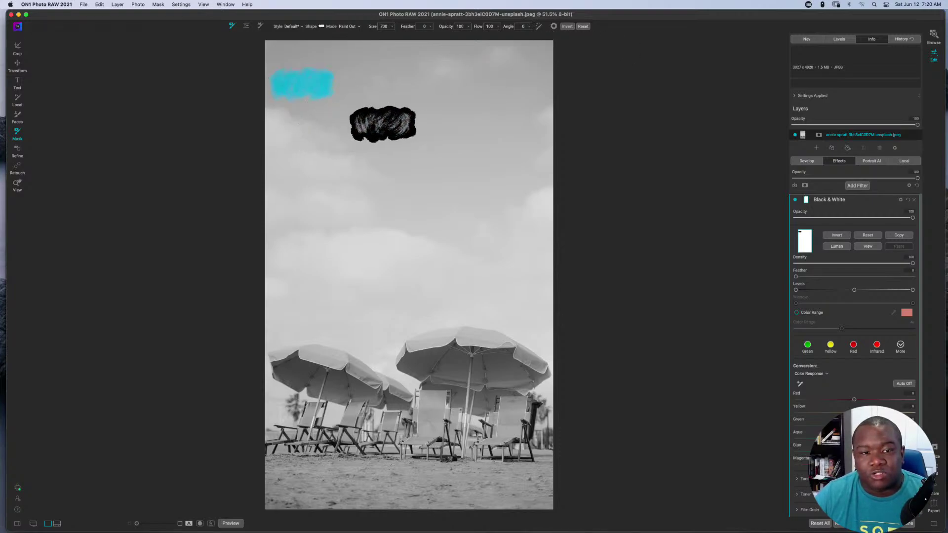
mouse_move(318, 138)
mouse_down()
mouse_move(325, 182)
mouse_move(367, 182)
mouse_move(411, 213)
mouse_move(447, 195)
mouse_up()
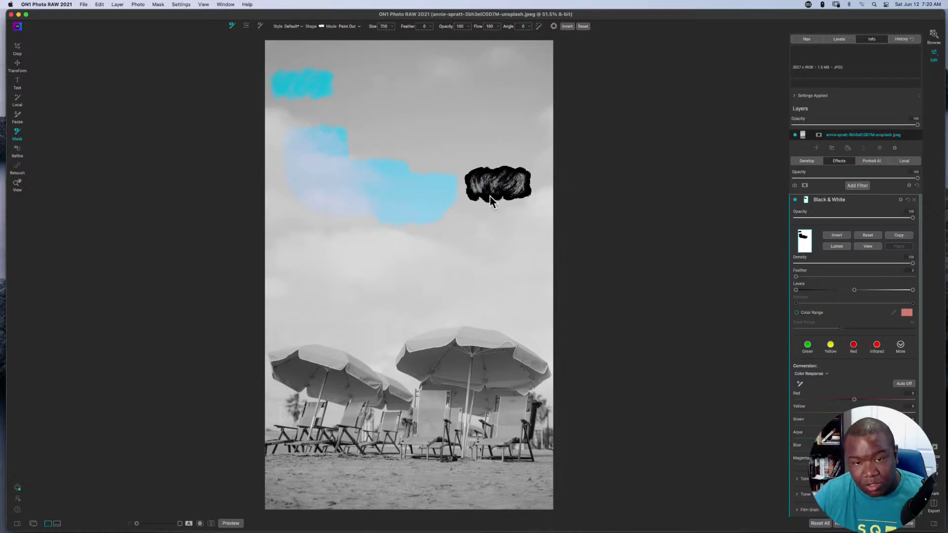
drag(381, 303, 324, 303)
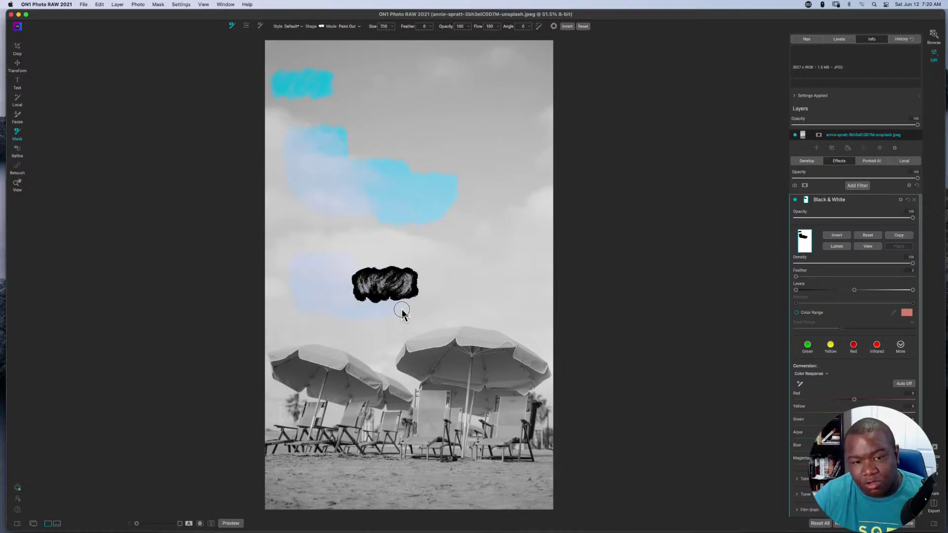
Step: Paint out the right-middle and upper sky with the textured brush, and reset the Black & White filter's mask
mouse_move(401, 312)
mouse_down()
mouse_move(491, 300)
mouse_move(534, 274)
mouse_move(523, 224)
mouse_move(493, 237)
mouse_up()
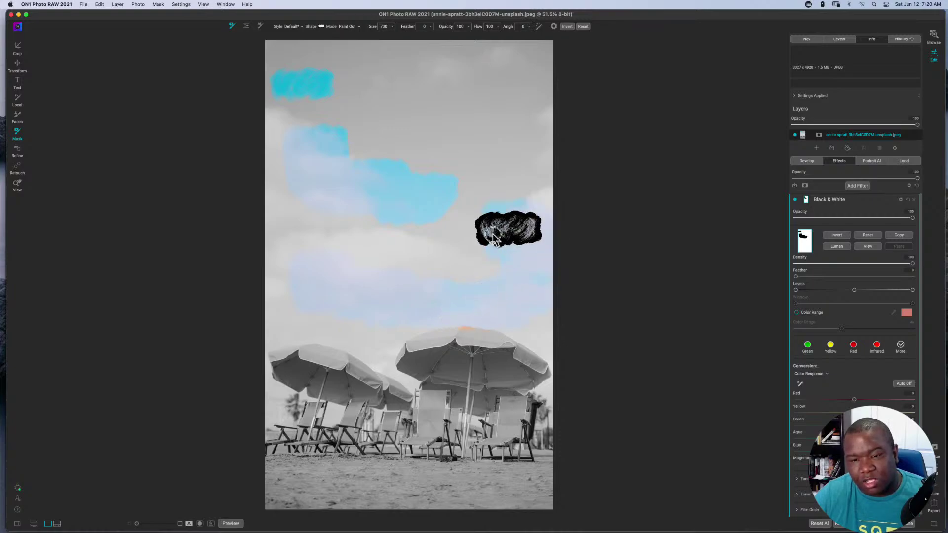
mouse_move(491, 130)
mouse_down()
mouse_move(512, 110)
mouse_move(443, 87)
mouse_move(415, 115)
mouse_move(408, 102)
mouse_move(365, 106)
mouse_up()
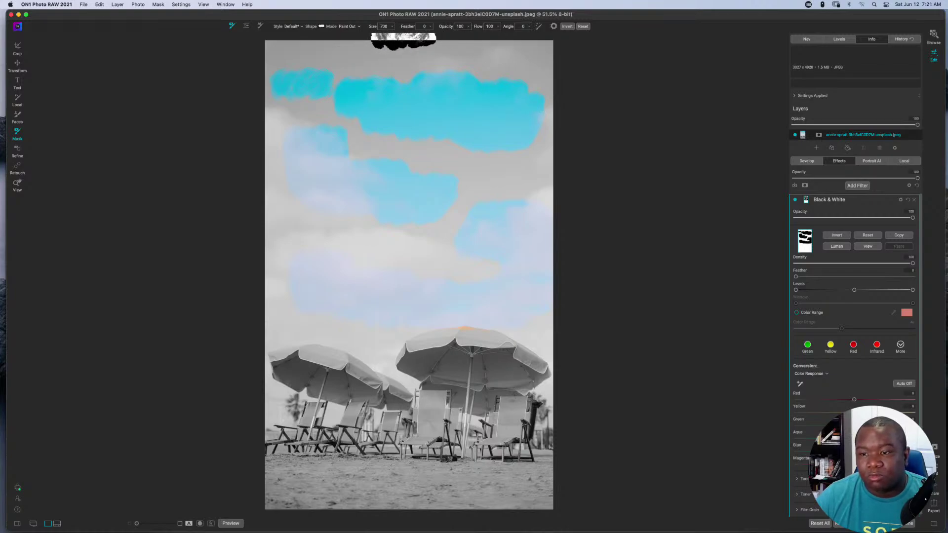
click(867, 235)
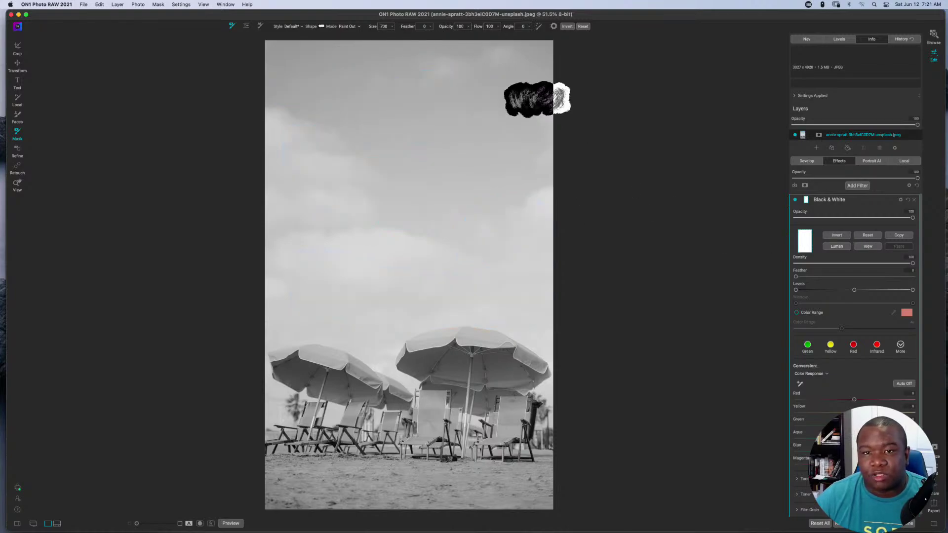
Step: Turn on Manual Spacing for the brush, increase its amount, and paint out rows of strokes across the upper and middle sky
click(553, 26)
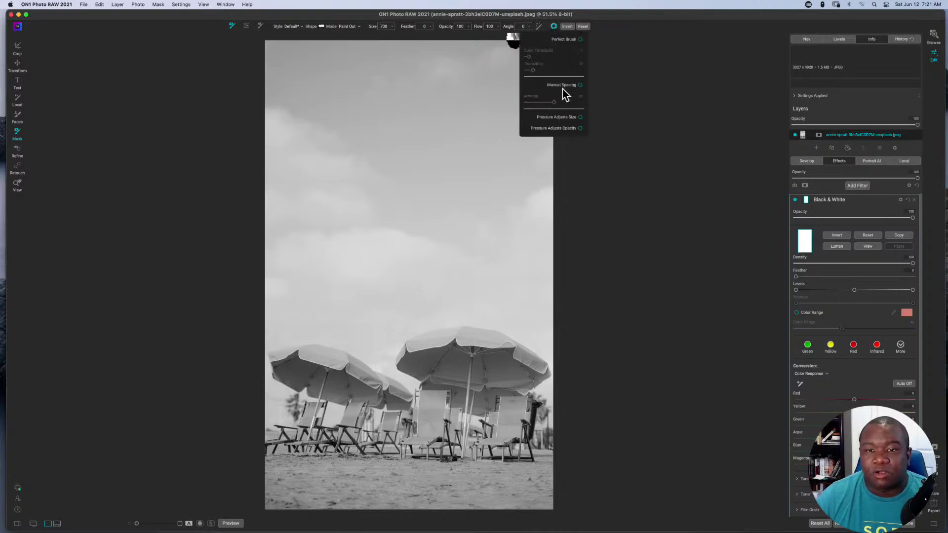
click(561, 106)
click(554, 27)
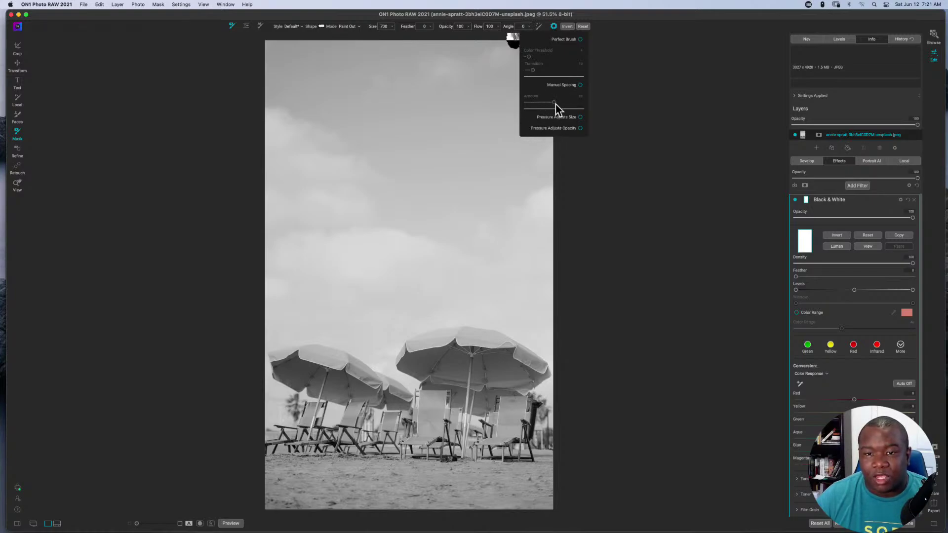
drag(555, 103, 563, 103)
mouse_move(346, 104)
mouse_down()
mouse_move(491, 123)
mouse_move(489, 237)
mouse_up()
mouse_move(449, 267)
mouse_down()
mouse_move(345, 221)
mouse_move(316, 82)
mouse_move(422, 85)
mouse_move(438, 243)
mouse_move(376, 273)
mouse_move(368, 169)
mouse_move(414, 161)
mouse_move(420, 242)
mouse_move(461, 248)
mouse_move(517, 217)
mouse_up()
click(553, 26)
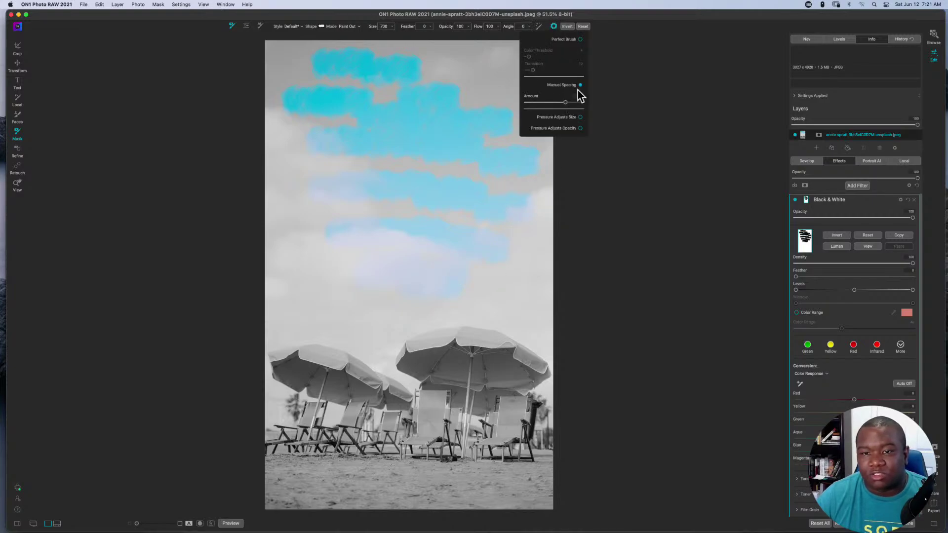
click(553, 26)
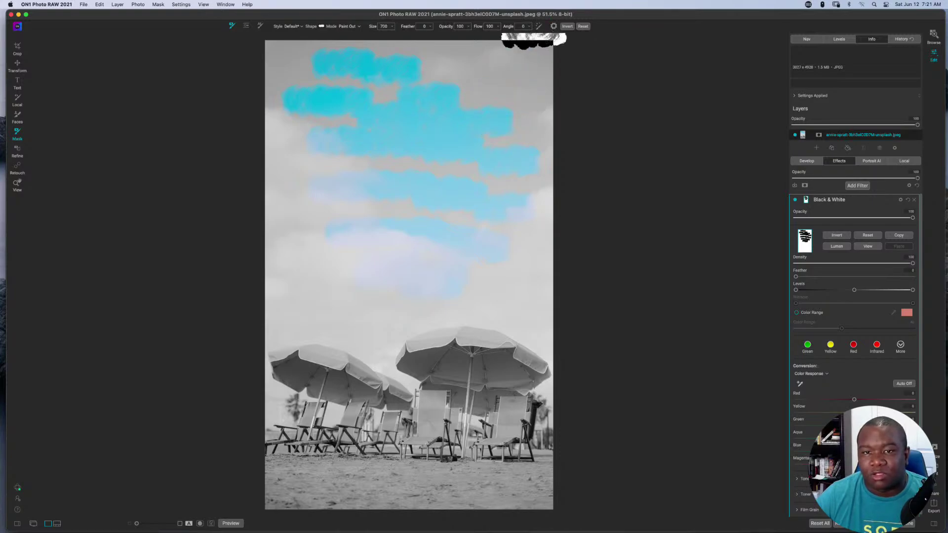
Step: Set the brush angle to 139 and paint out the upper-right sky and across the middle toward the left edge
drag(514, 34, 526, 28)
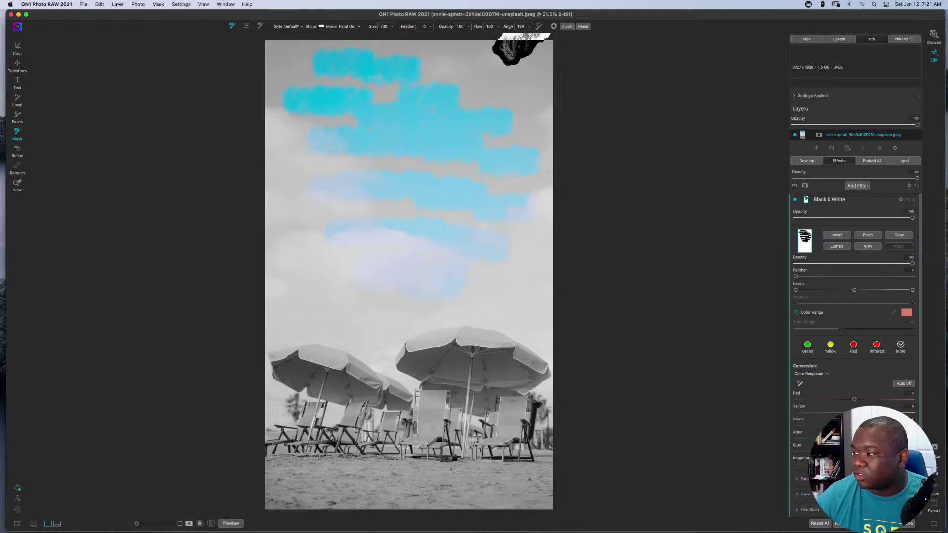
mouse_move(455, 106)
mouse_down()
mouse_move(483, 74)
mouse_move(527, 129)
mouse_up()
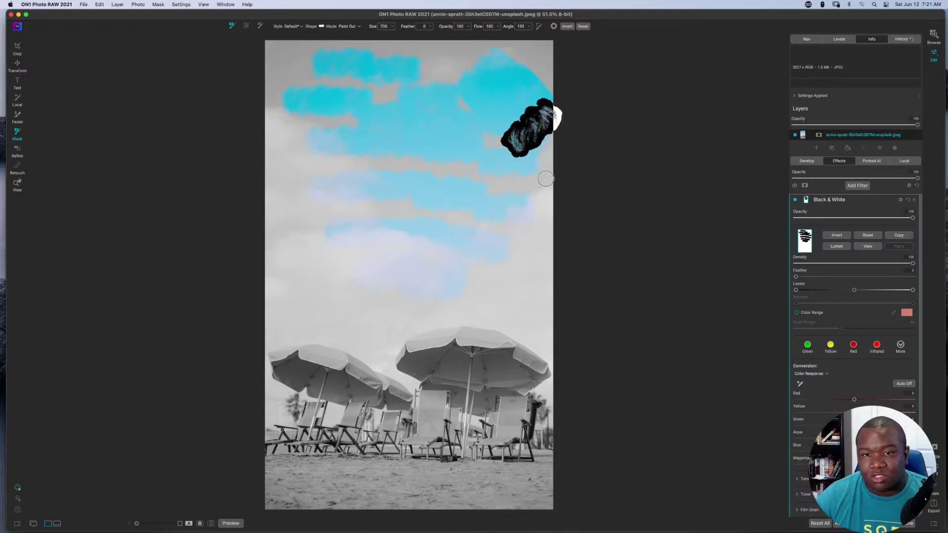
mouse_move(546, 179)
mouse_down()
mouse_move(505, 169)
mouse_move(465, 213)
mouse_move(481, 235)
mouse_move(405, 188)
mouse_move(342, 205)
mouse_move(328, 192)
mouse_move(313, 209)
mouse_up()
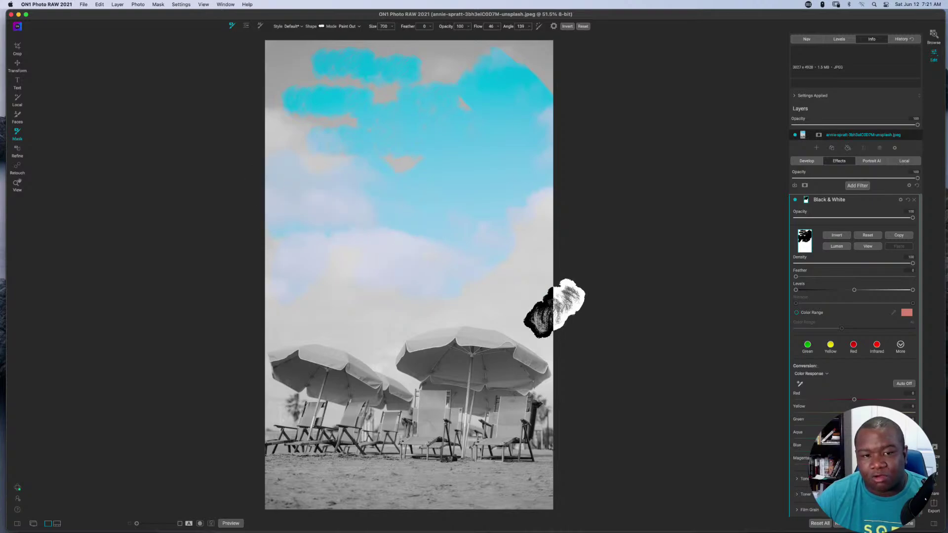
Step: Paint out the lower-right sky with Flow at 46, lower the brush opacity to 20, and paint over the umbrellas and chairs
drag(523, 296, 457, 294)
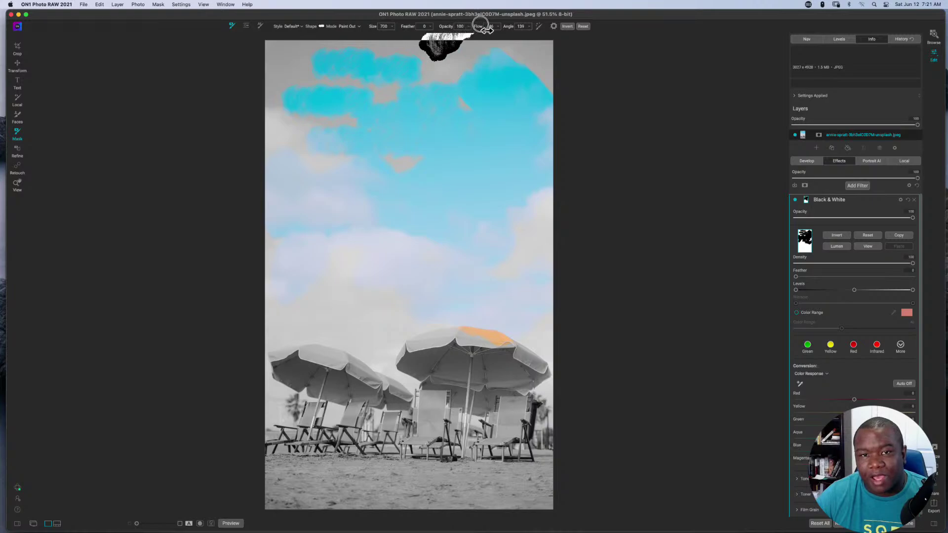
drag(446, 26, 415, 28)
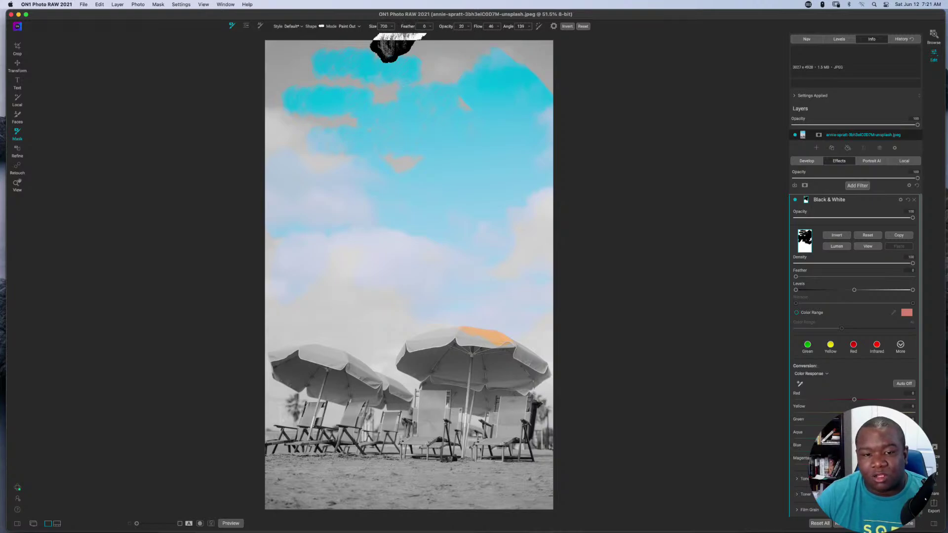
mouse_move(313, 339)
mouse_down()
mouse_move(349, 378)
mouse_move(390, 388)
mouse_move(405, 421)
mouse_move(500, 455)
mouse_move(523, 431)
mouse_move(530, 437)
mouse_move(469, 375)
mouse_move(396, 351)
mouse_move(516, 371)
mouse_up()
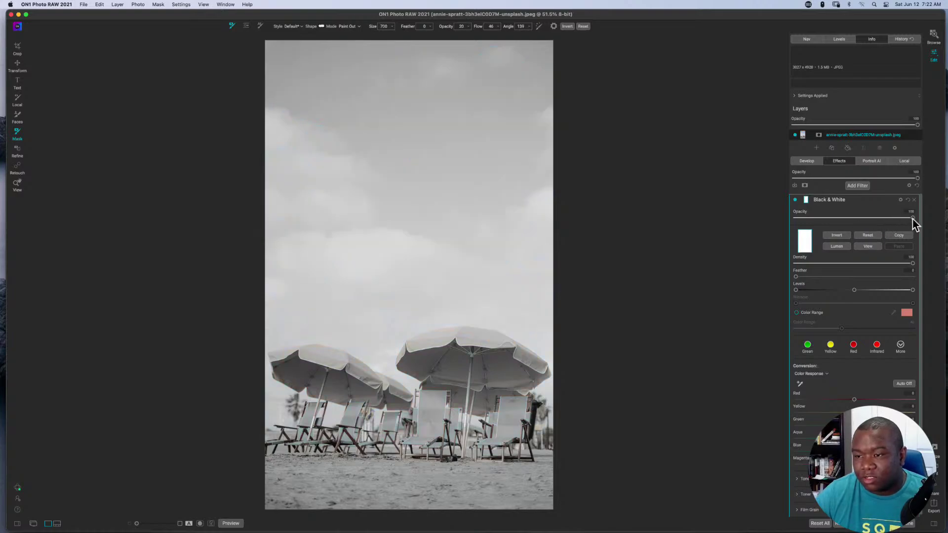
Step: Lower the Black & White filter's opacity, switch the brush to Paint In, restore the filter opacity to 100, and reset its mask
drag(913, 219, 851, 220)
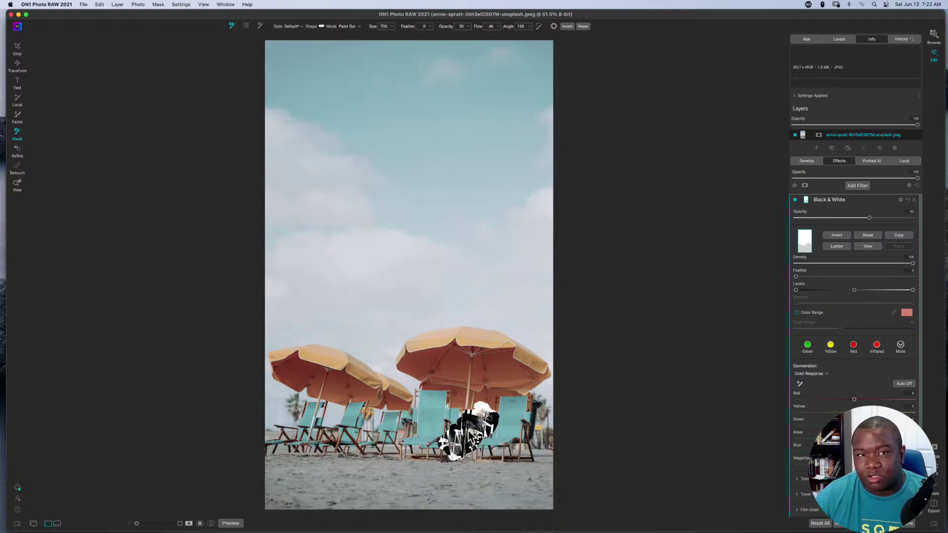
key(/)
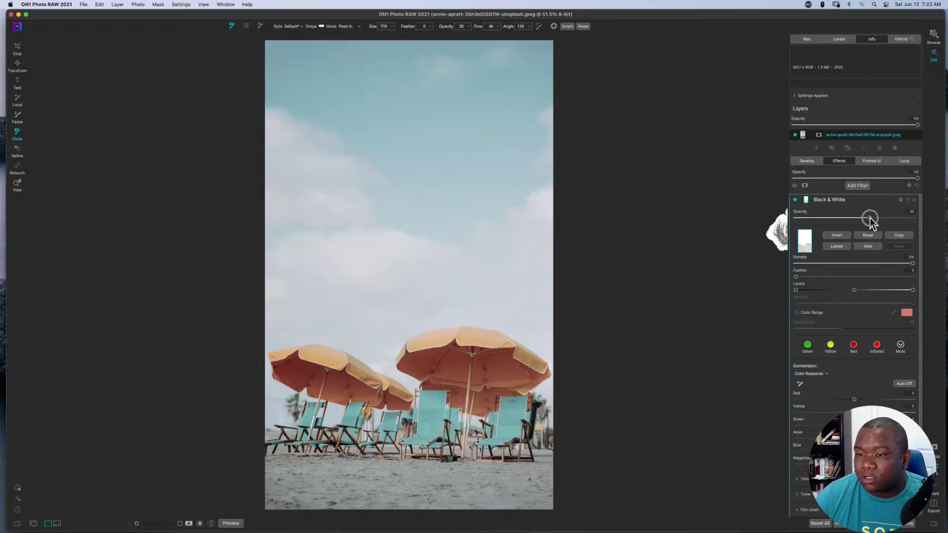
drag(870, 217, 946, 225)
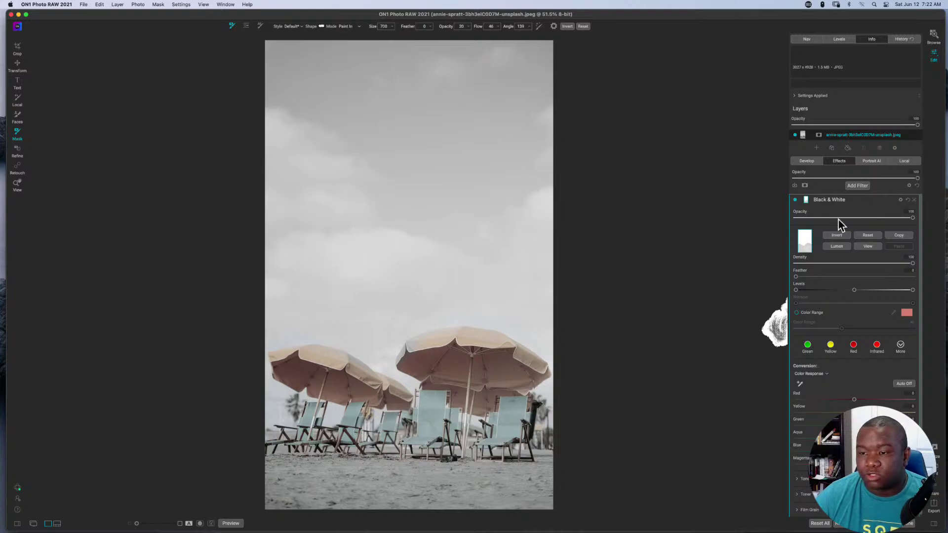
click(868, 235)
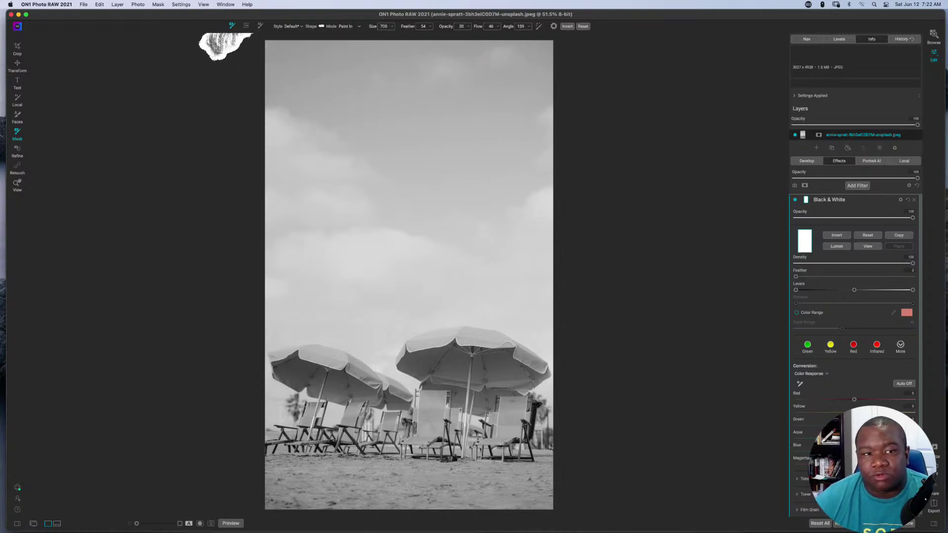
Step: Switch to the masking bug, place one with the Edges shape just above the umbrellas, and delete it
click(247, 27)
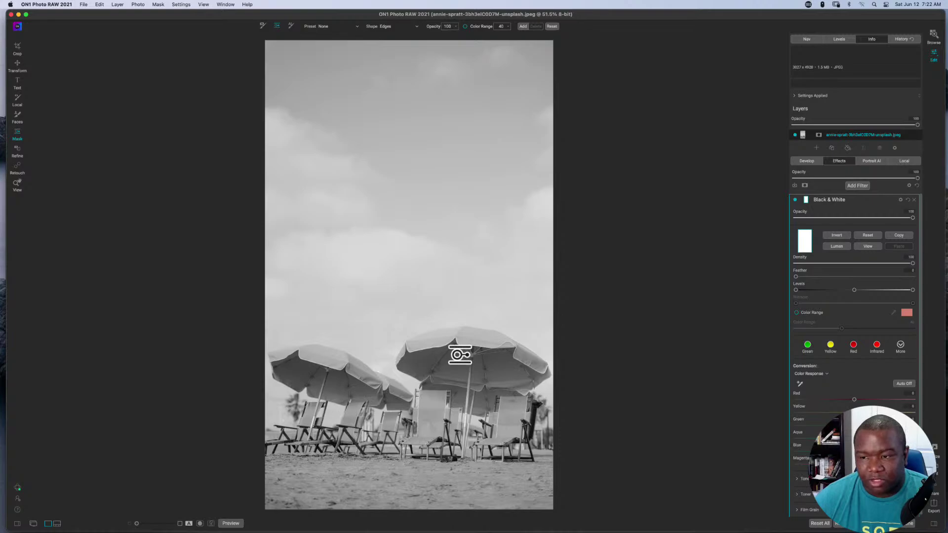
click(396, 319)
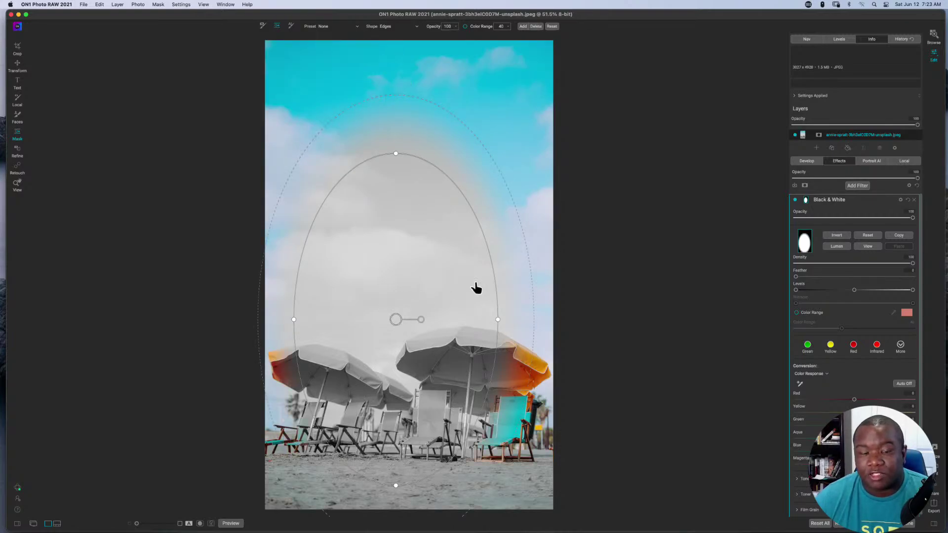
click(532, 26)
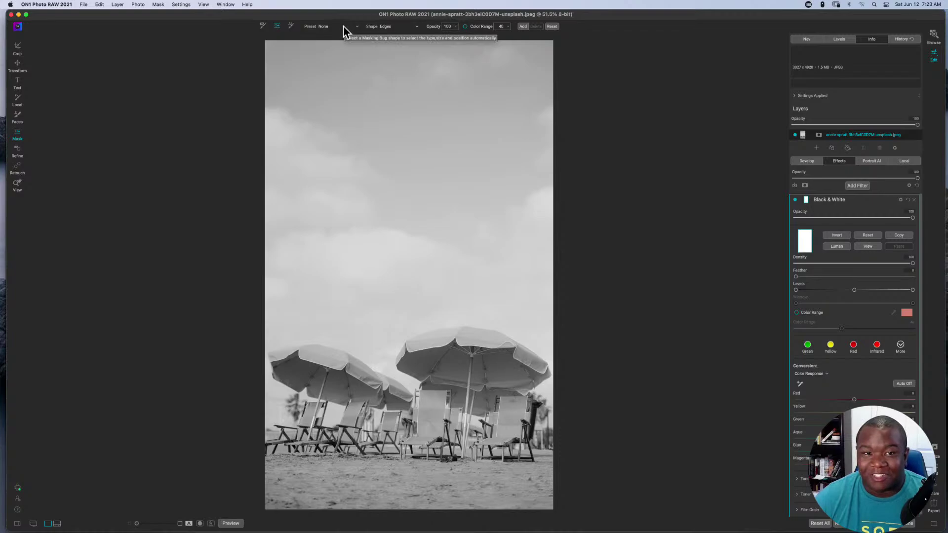
Step: Choose the Linear Top preset, place the gradient just above the umbrellas, and move it slightly up into the sky
click(345, 31)
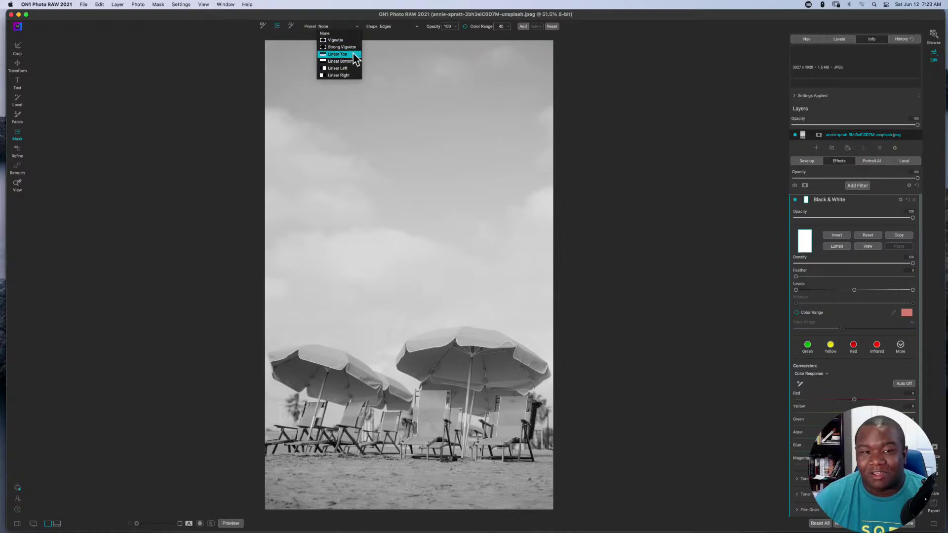
click(356, 54)
click(345, 29)
click(339, 53)
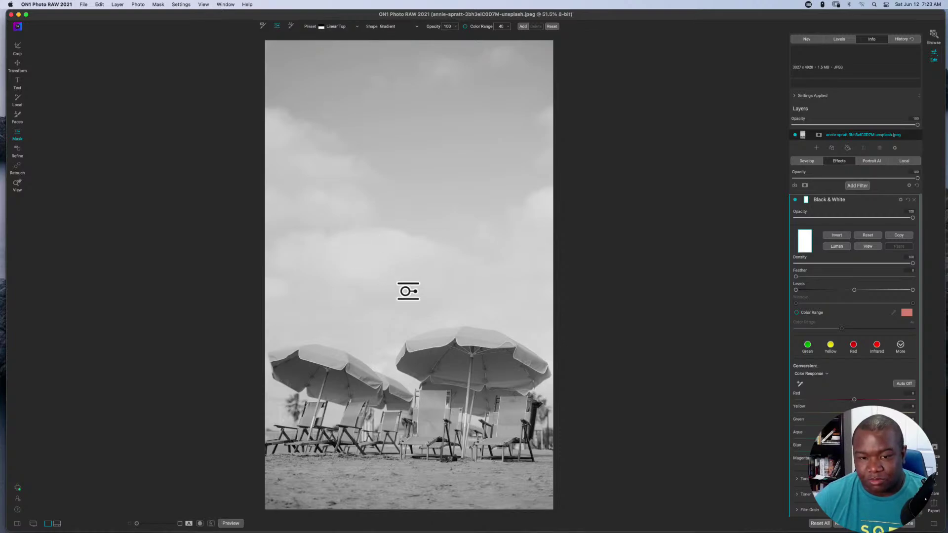
click(408, 317)
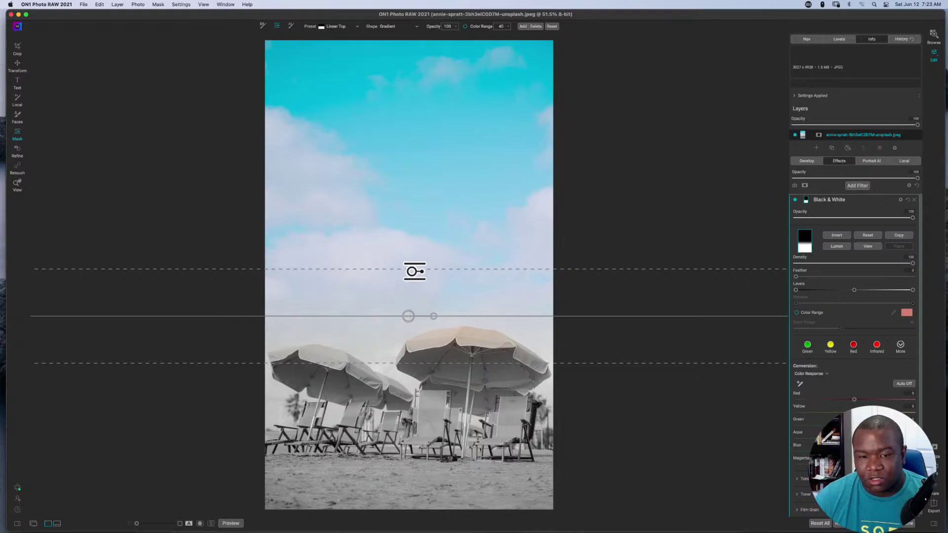
drag(407, 315, 409, 287)
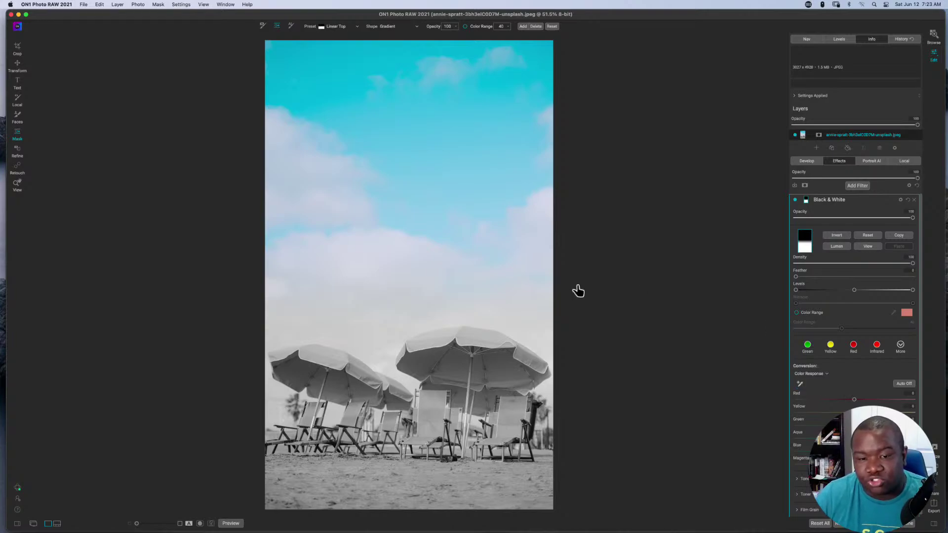
Step: Widen the gradient's transition from the upper sky to the sand, move its center up, and tilt it diagonally
mouse_move(392, 330)
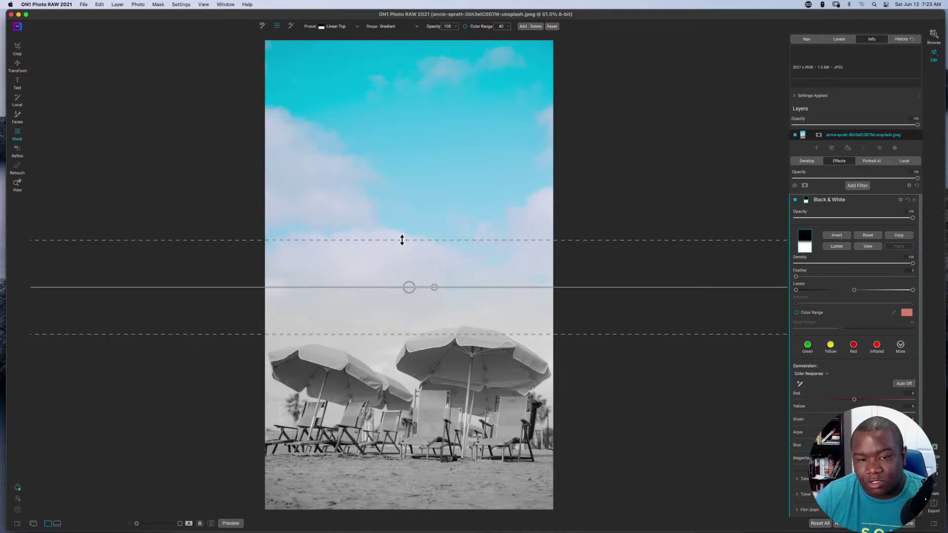
drag(391, 128, 390, 113)
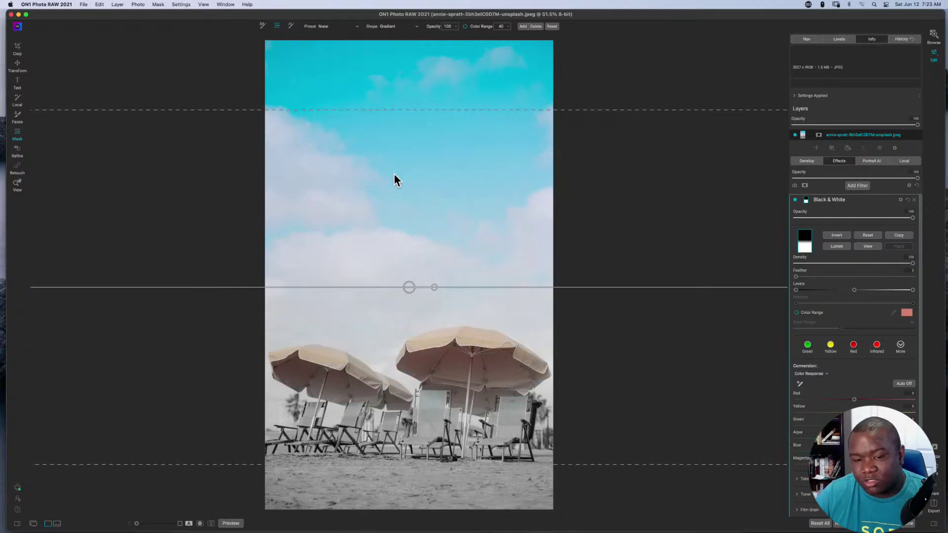
drag(408, 291, 390, 239)
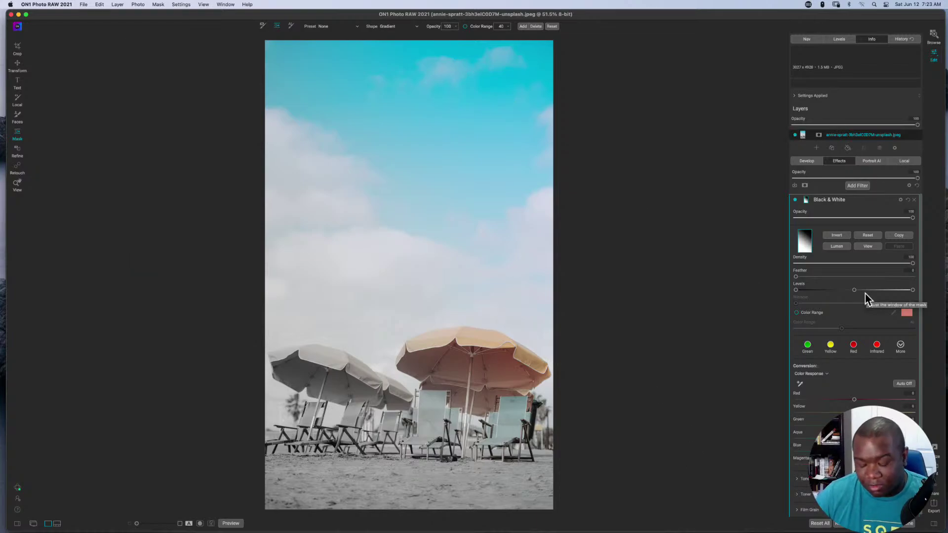
Step: Show the mask in black and white and narrow the diagonal gradient's transition
key(super+m)
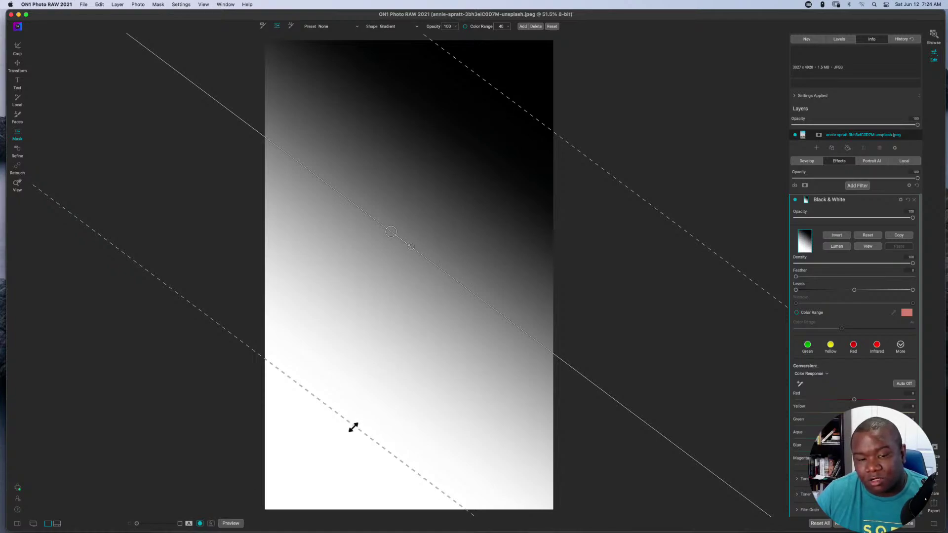
drag(354, 428, 443, 325)
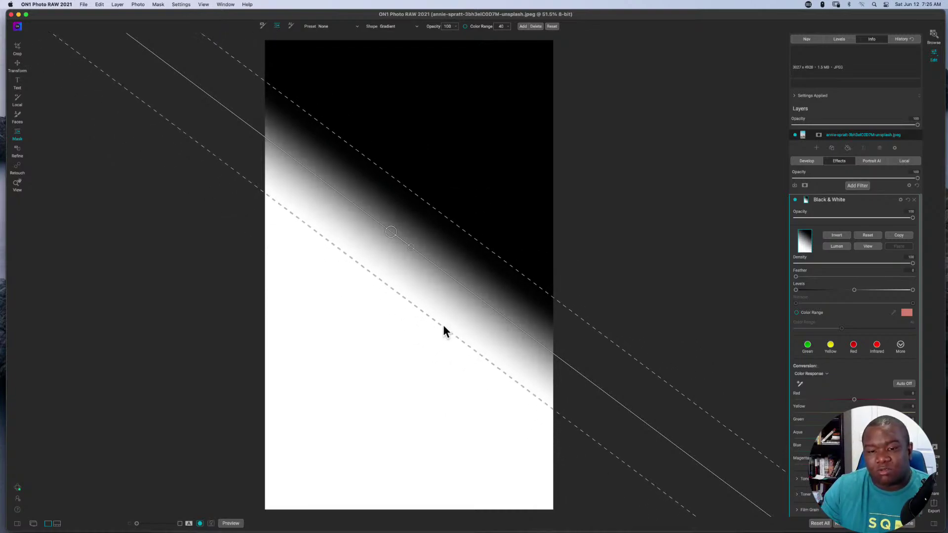
mouse_move(455, 496)
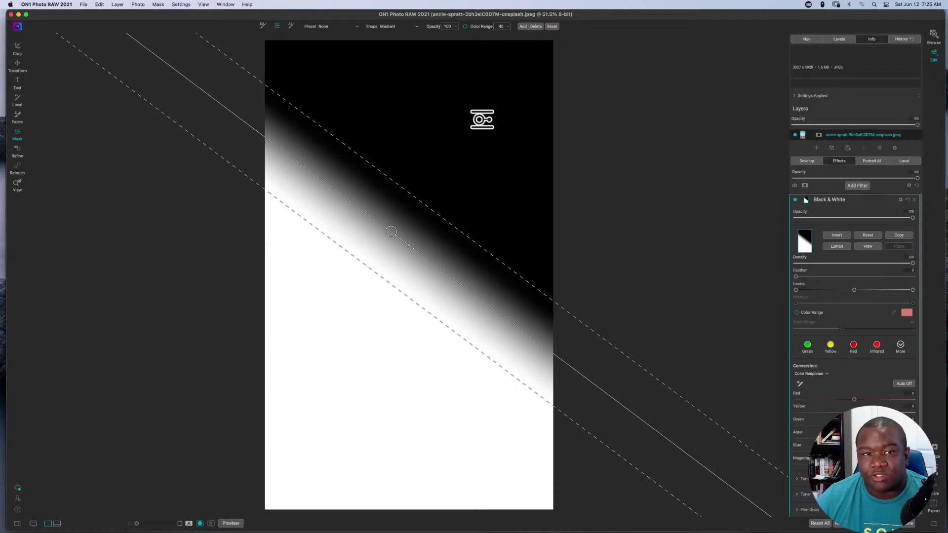
Step: Change the masking bug's shape to Center and try wide and narrow feathers, leaving a moderate feather just outside the ellipse
click(393, 28)
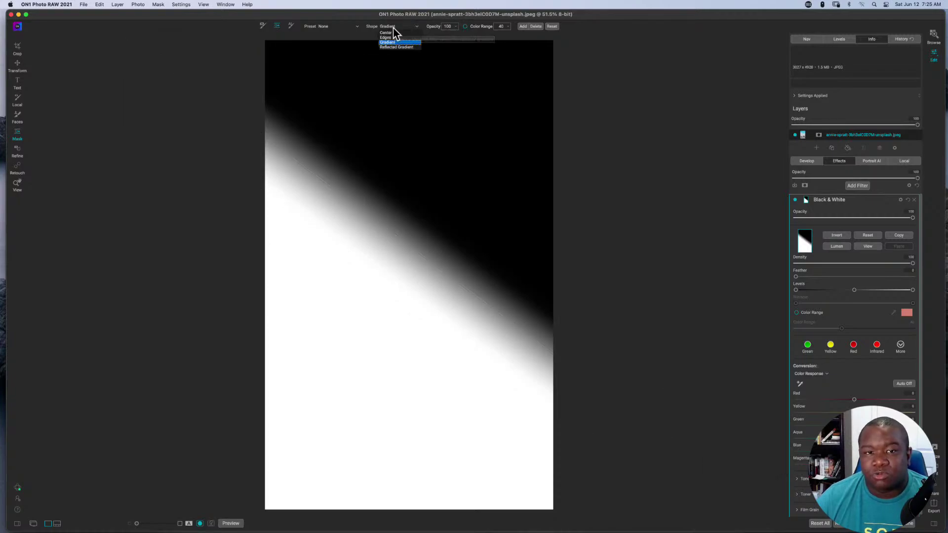
click(392, 34)
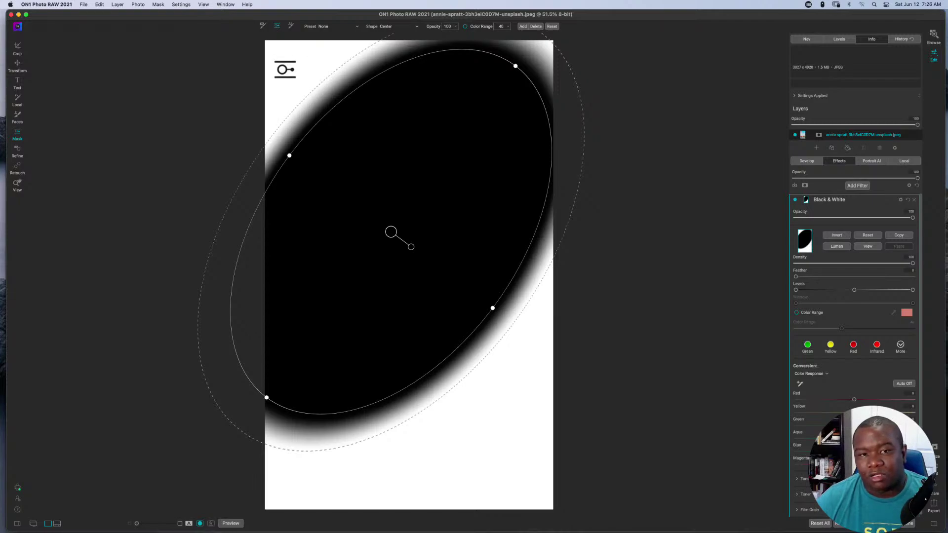
mouse_move(292, 93)
mouse_down()
mouse_move(269, 72)
mouse_move(294, 104)
mouse_up()
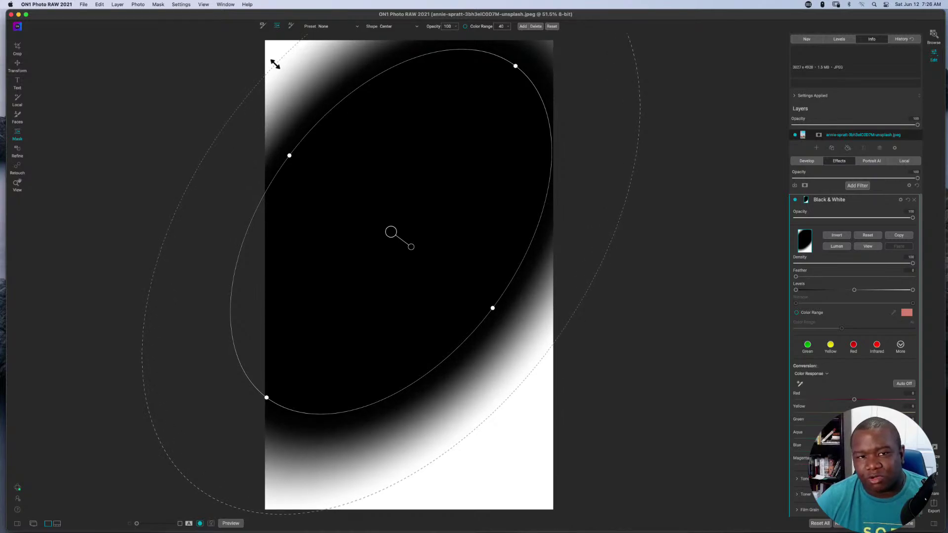
drag(275, 64, 327, 138)
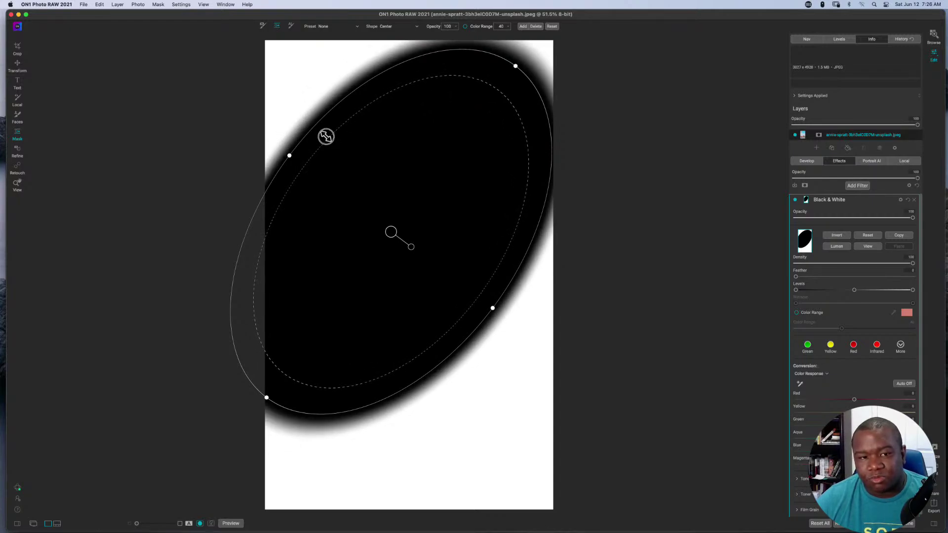
drag(326, 137, 299, 113)
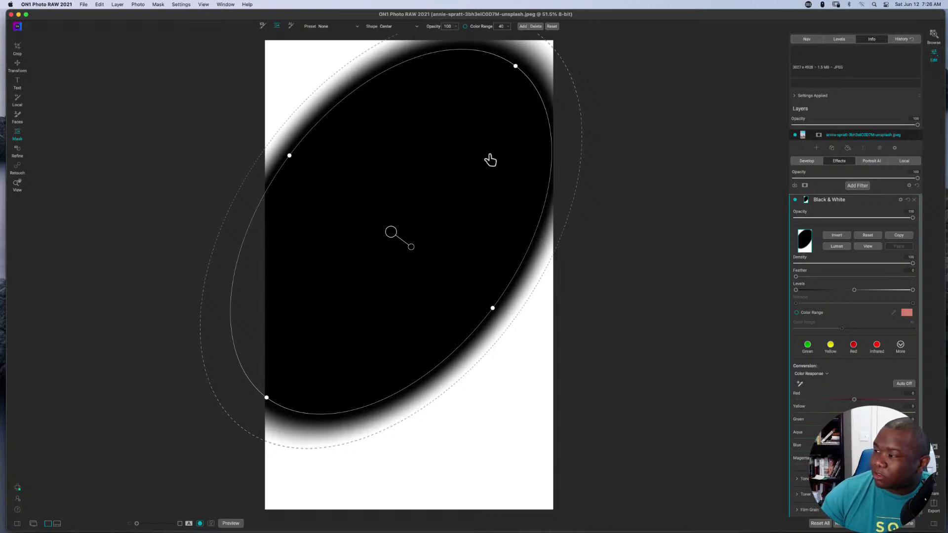
Step: Hide the black-and-white mask view and try the feather inside the ellipse, leaving it wide outside the ellipse
key(o)
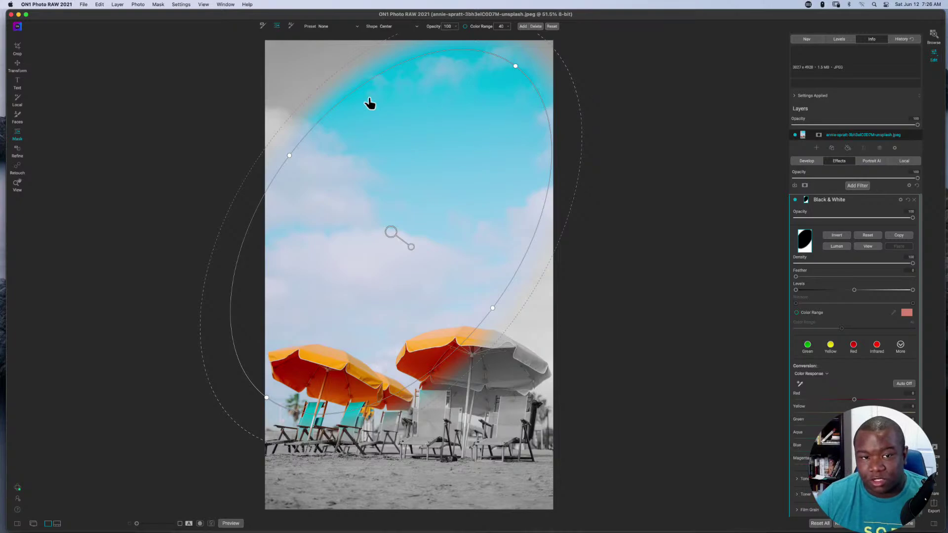
drag(290, 118, 357, 172)
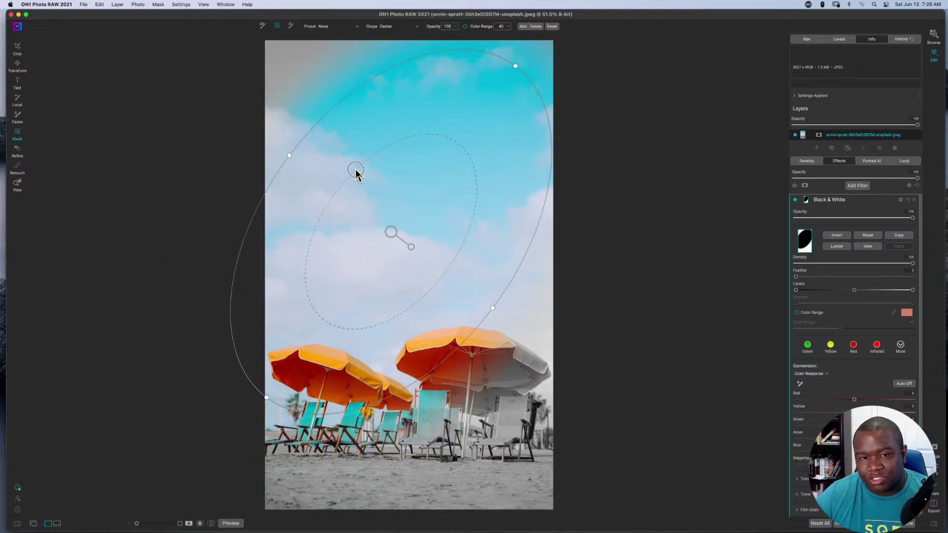
drag(356, 171, 314, 61)
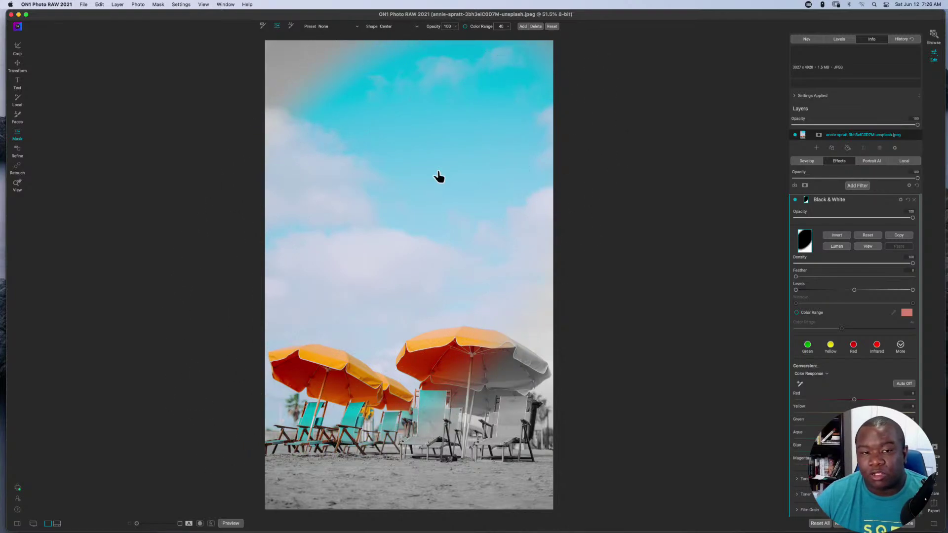
Step: Invert the Black & White filter's mask, and reverse the inversion
click(837, 236)
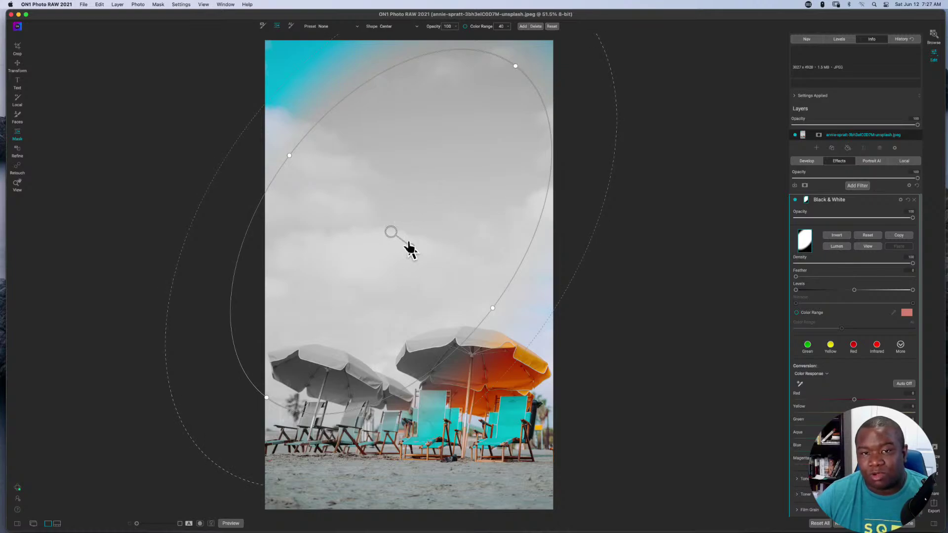
click(835, 234)
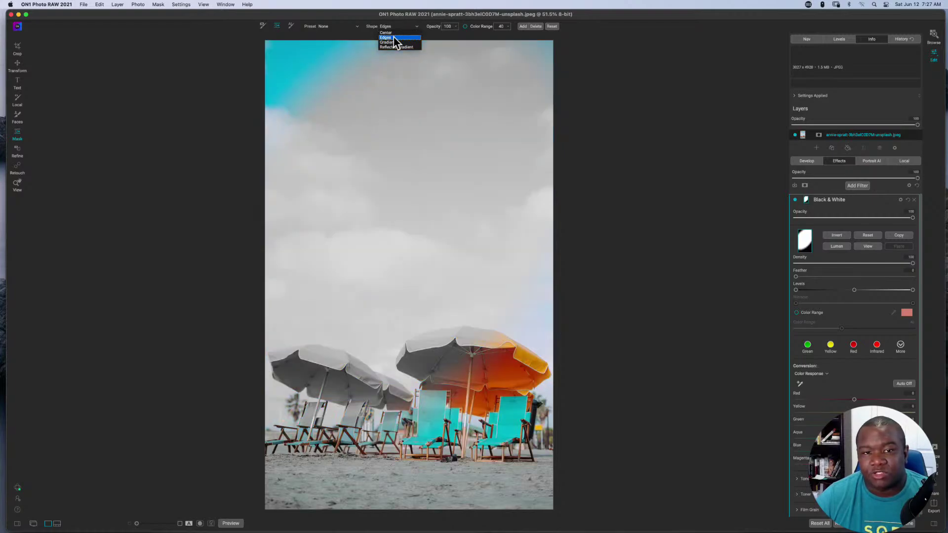
Step: Change the masking bug's shape to Edges, shrink the ellipse, and shift it slightly up and right in the sky
click(393, 37)
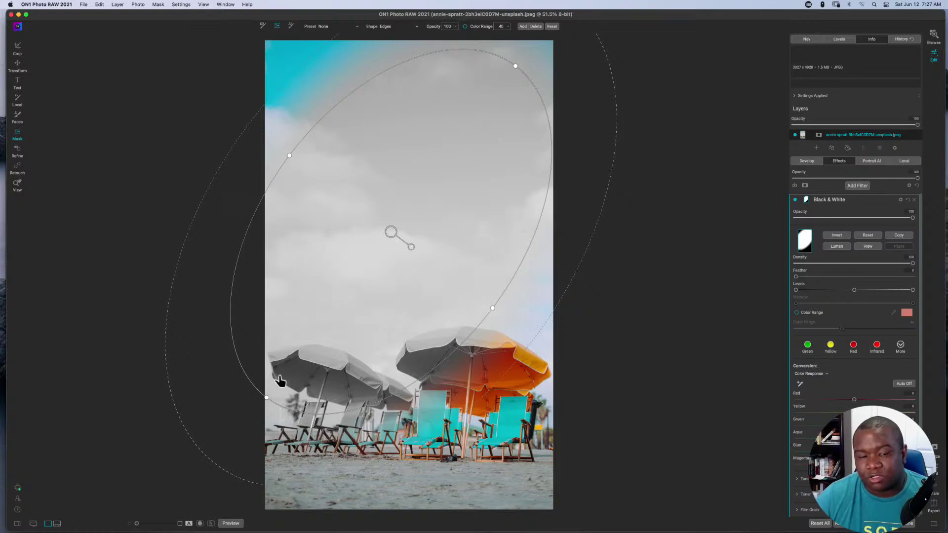
drag(267, 399, 336, 305)
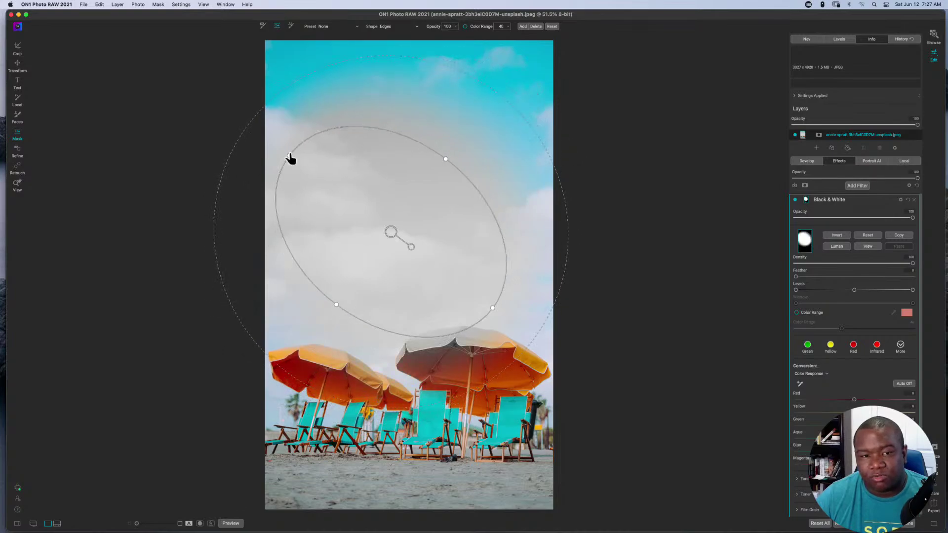
drag(291, 158, 422, 203)
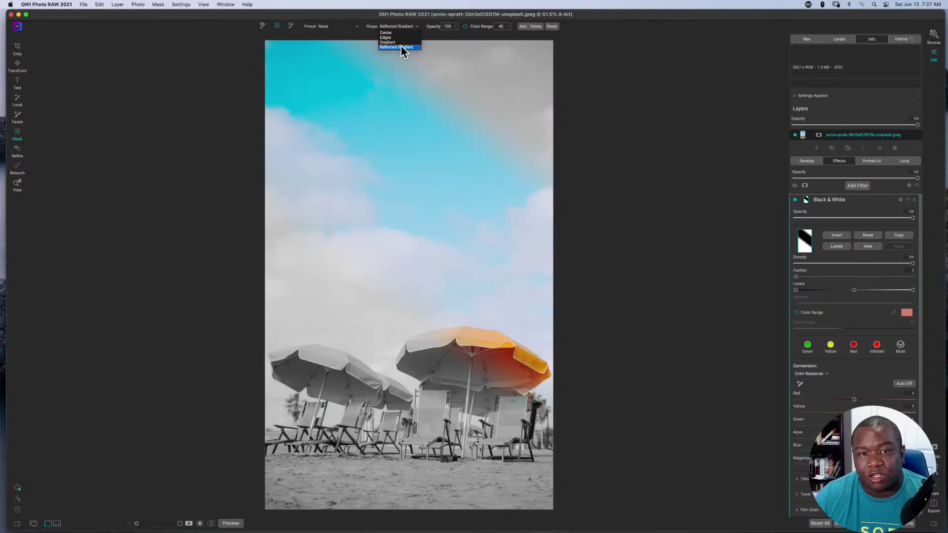
Step: Change the masking bug's shape to Reflected Gradient and narrow the diagonal color band by adjusting its two solid boundary lines
click(401, 47)
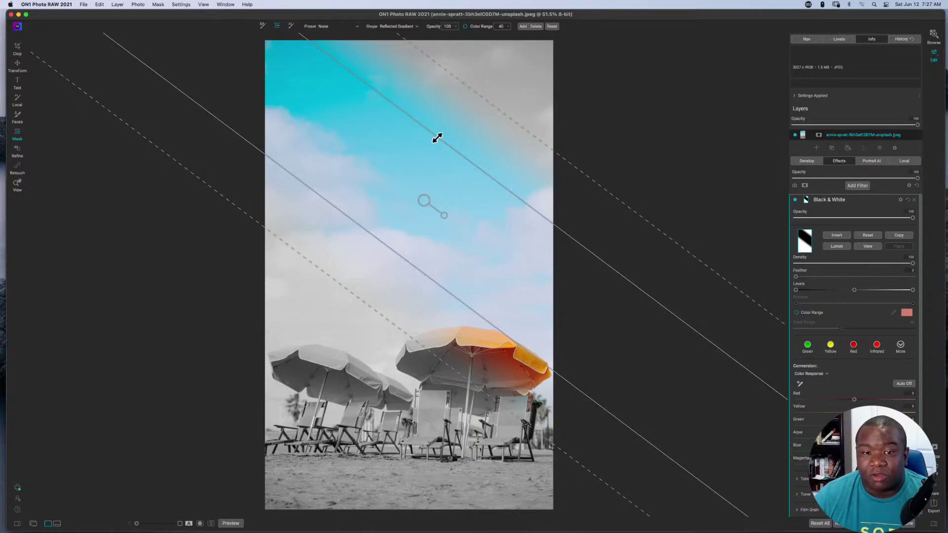
drag(437, 138, 424, 163)
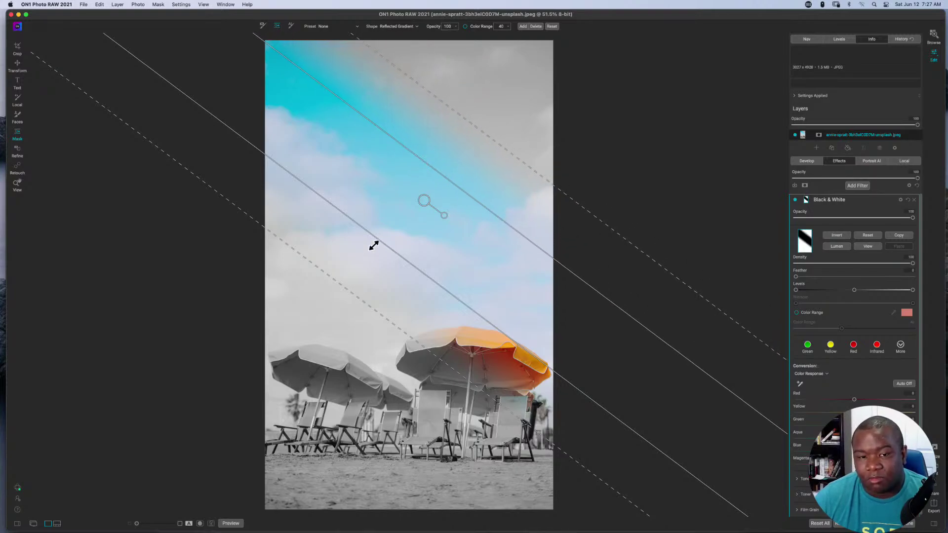
mouse_move(377, 245)
mouse_down()
mouse_move(395, 221)
mouse_move(383, 235)
mouse_up()
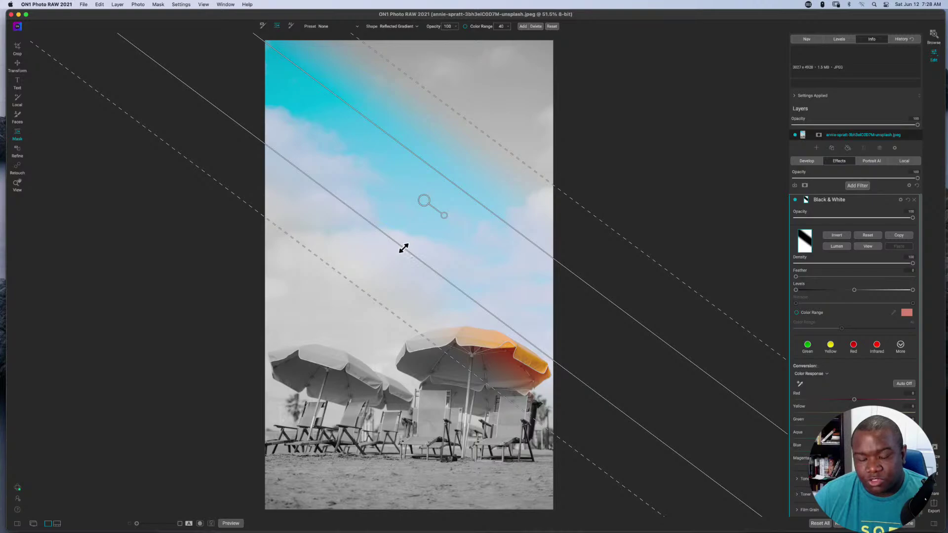
drag(400, 247, 395, 258)
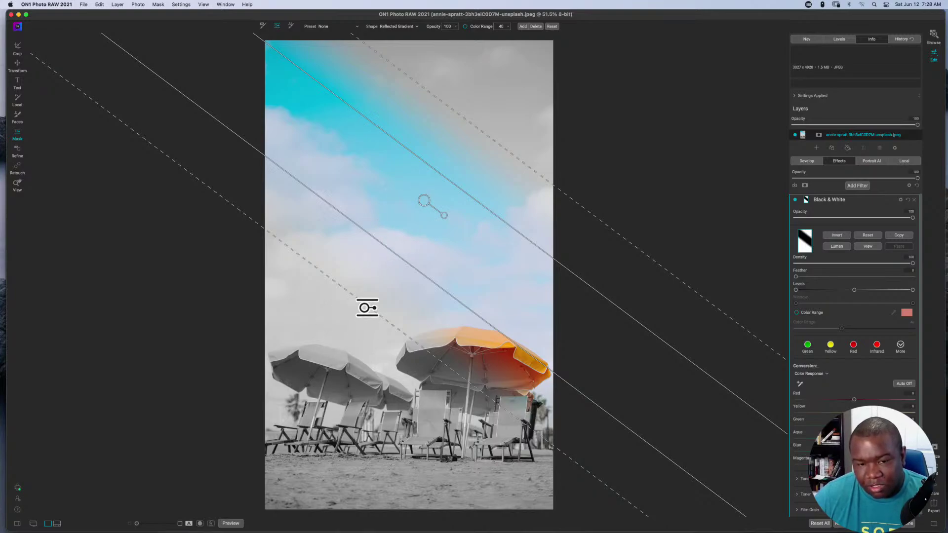
Step: Widen the reflected gradient's feather on both sides and move its center left and down in the sky
drag(366, 309, 326, 363)
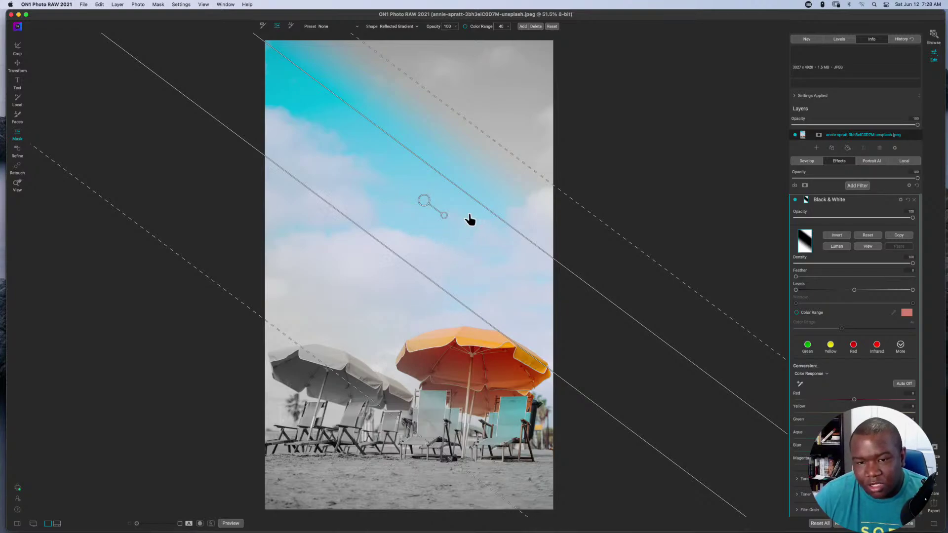
drag(421, 205, 350, 235)
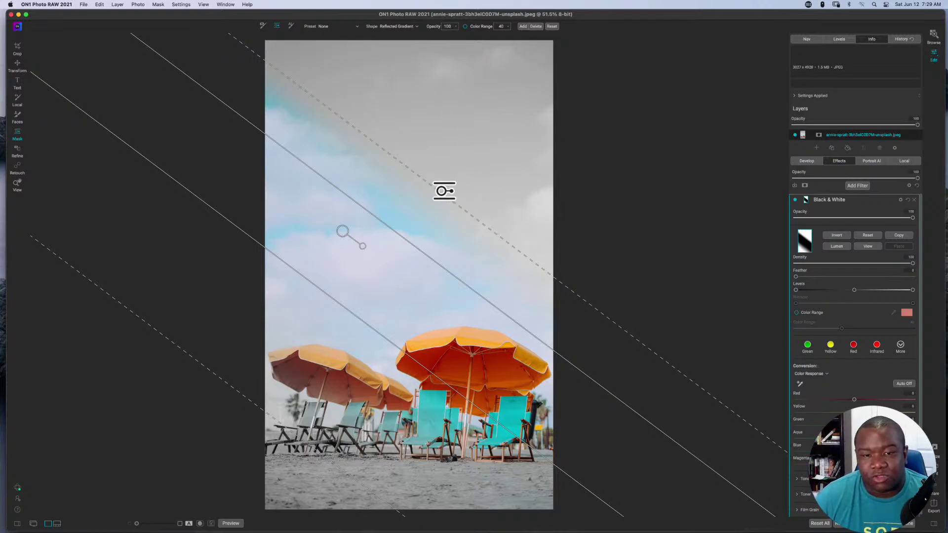
drag(440, 191, 487, 146)
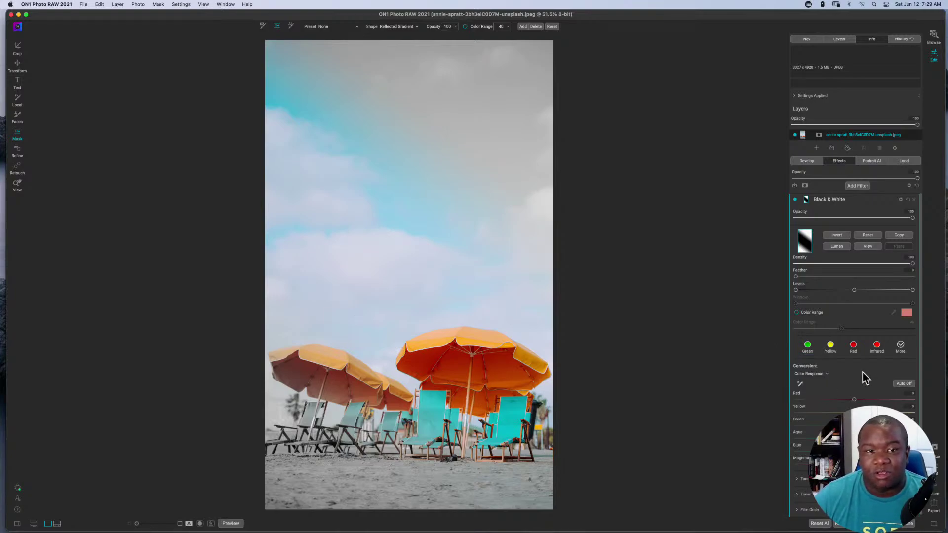
Step: Reset the mask and paint a rough zigzag over the sky with the Quick Mask brush in Drop mode
click(868, 236)
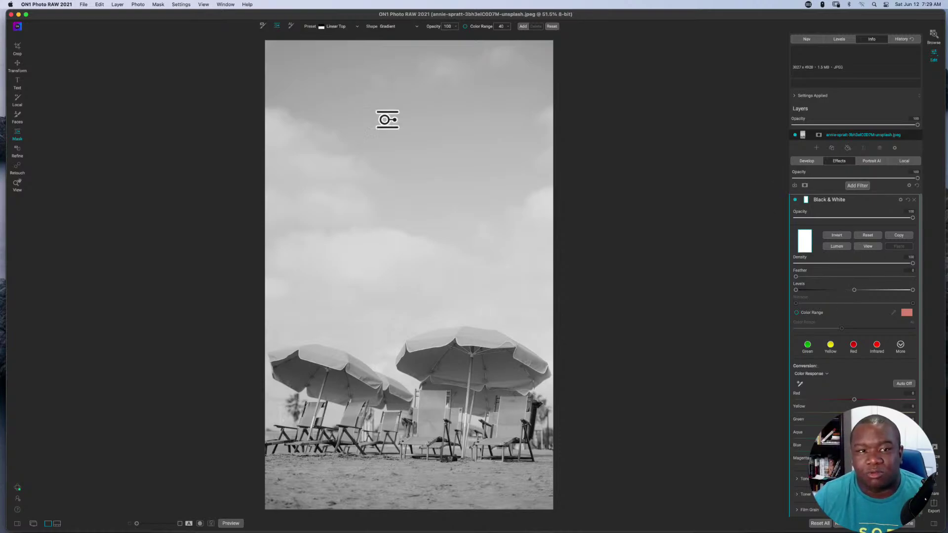
click(291, 26)
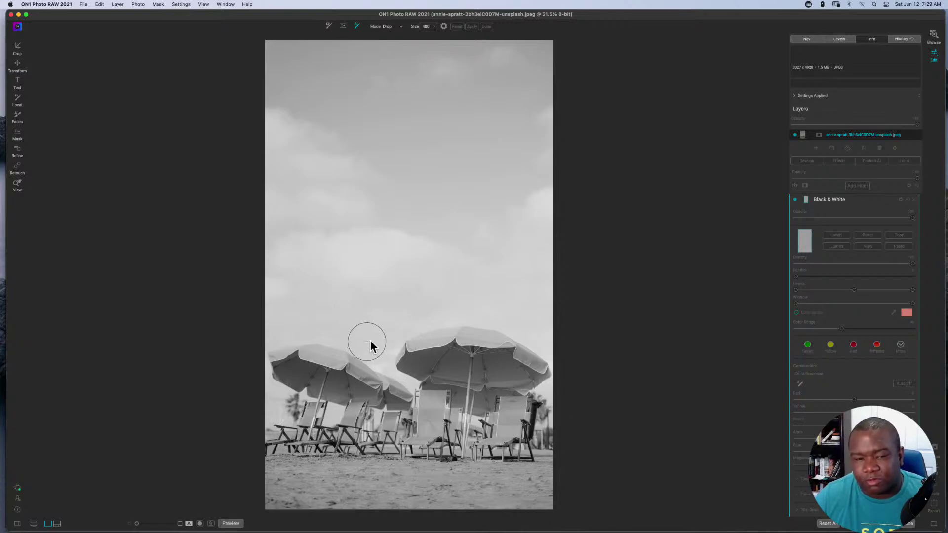
mouse_move(374, 338)
mouse_down()
mouse_move(275, 317)
mouse_move(347, 290)
mouse_move(514, 283)
mouse_move(298, 252)
mouse_move(315, 225)
mouse_move(546, 212)
mouse_move(419, 169)
mouse_move(313, 180)
mouse_move(451, 137)
mouse_up()
mouse_move(521, 138)
mouse_down()
mouse_move(408, 120)
mouse_move(292, 122)
mouse_move(369, 86)
mouse_move(536, 64)
mouse_move(239, 64)
mouse_up()
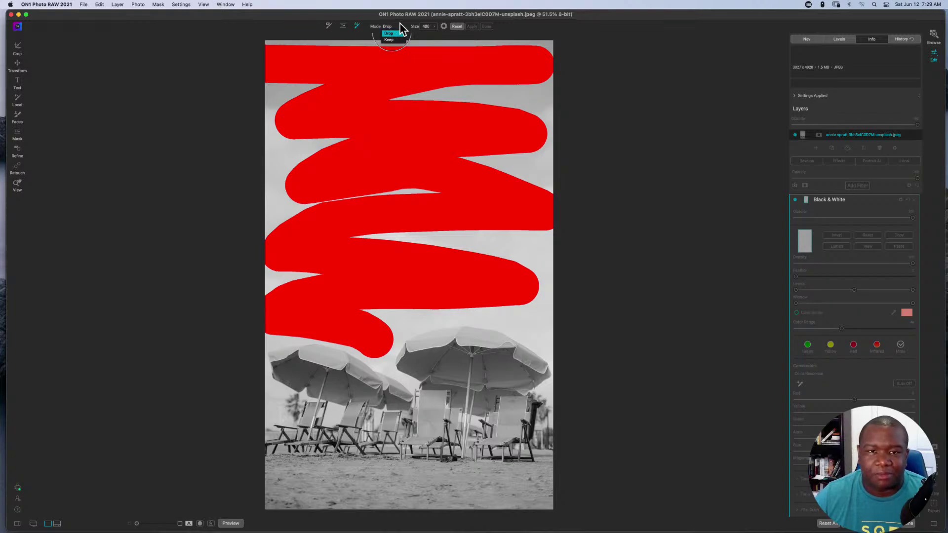
Step: Keep the mode on Drop and fill most remaining sky gaps down to the edges of the umbrellas
click(390, 33)
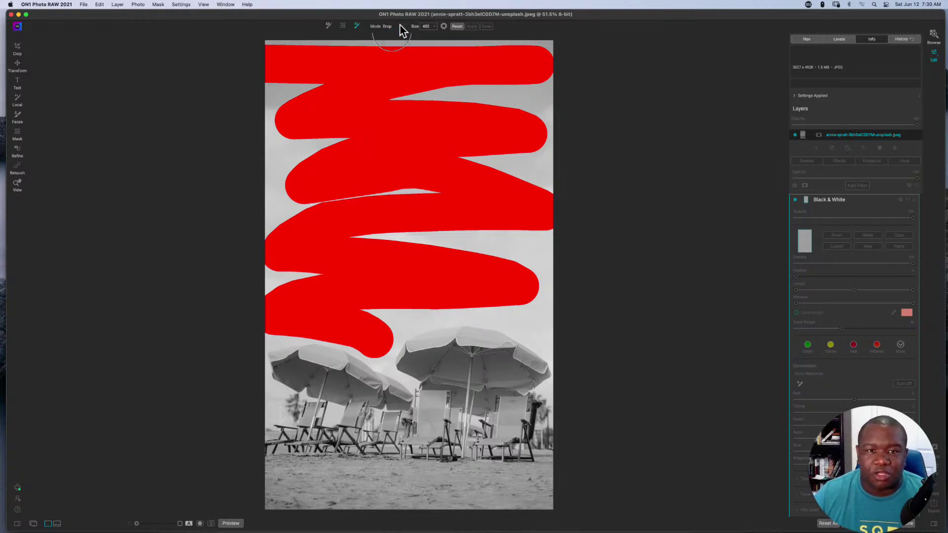
click(540, 320)
mouse_move(531, 293)
mouse_down()
mouse_move(538, 221)
mouse_move(536, 251)
mouse_move(469, 254)
mouse_move(466, 224)
mouse_move(347, 222)
mouse_move(276, 170)
mouse_move(273, 91)
mouse_move(282, 66)
mouse_move(356, 51)
mouse_move(514, 47)
mouse_move(530, 55)
mouse_move(547, 100)
mouse_move(390, 106)
mouse_move(447, 130)
mouse_move(511, 139)
mouse_move(527, 174)
mouse_move(319, 203)
mouse_up()
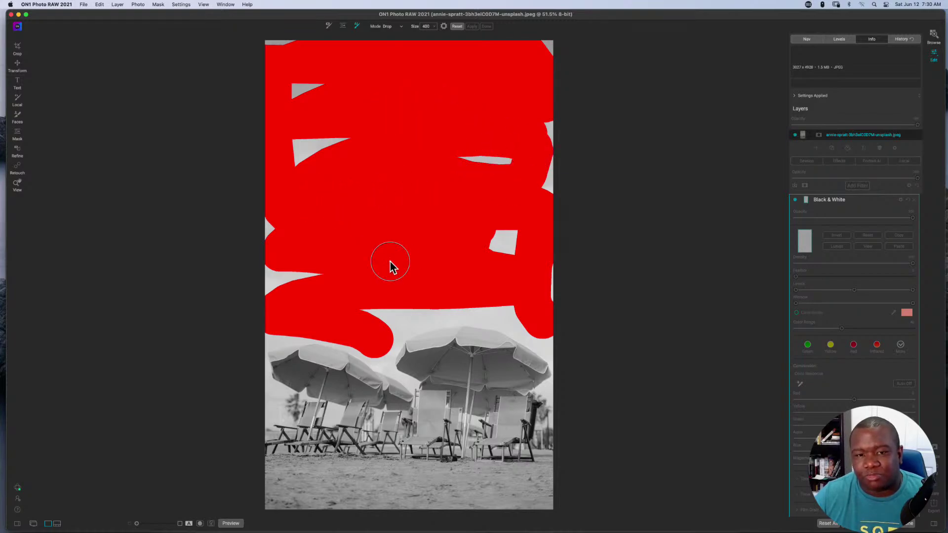
mouse_move(405, 361)
mouse_down()
mouse_move(434, 328)
mouse_move(387, 322)
mouse_move(447, 303)
mouse_move(512, 297)
mouse_move(554, 334)
mouse_move(469, 309)
mouse_move(514, 246)
mouse_move(505, 266)
mouse_move(489, 152)
mouse_move(493, 203)
mouse_up()
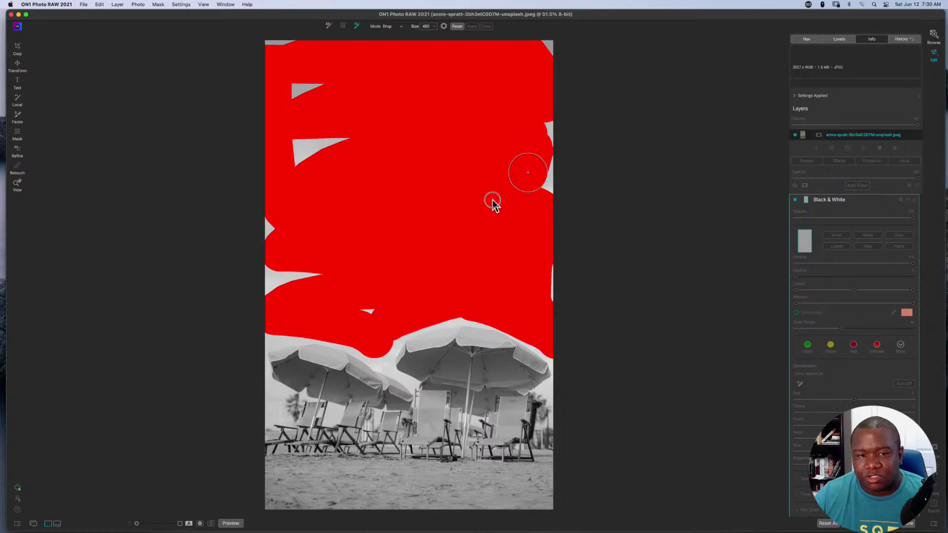
drag(332, 148, 364, 237)
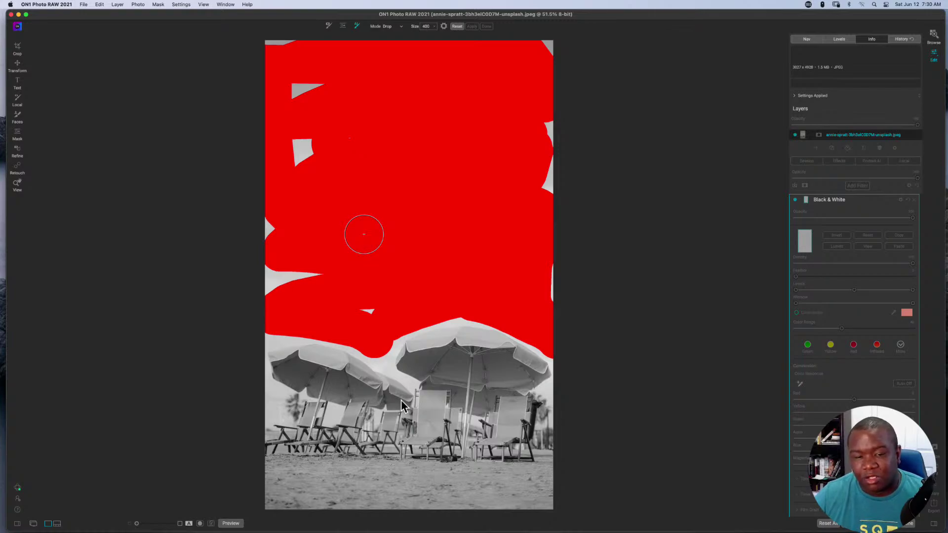
Step: Switch the Quick Mask mode to Keep and mark the sand, chairs and umbrellas
click(400, 27)
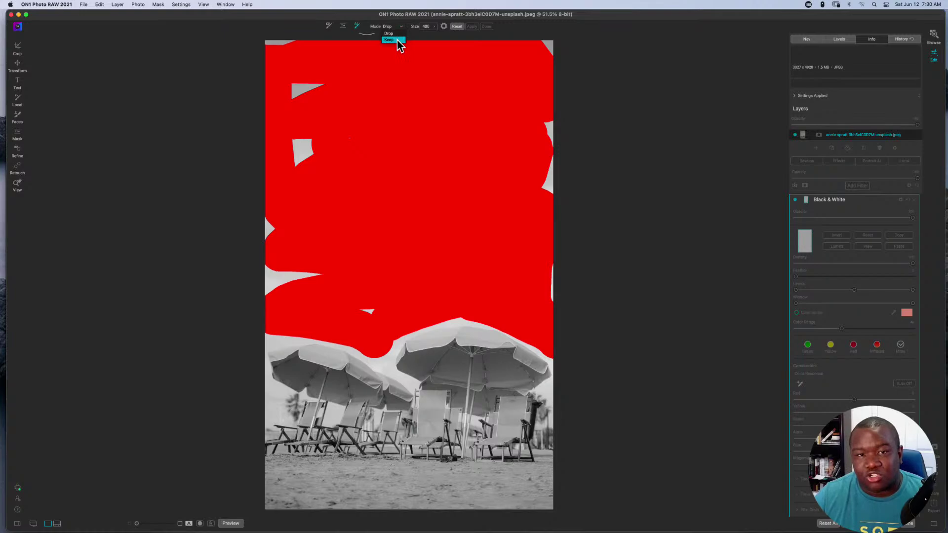
click(394, 40)
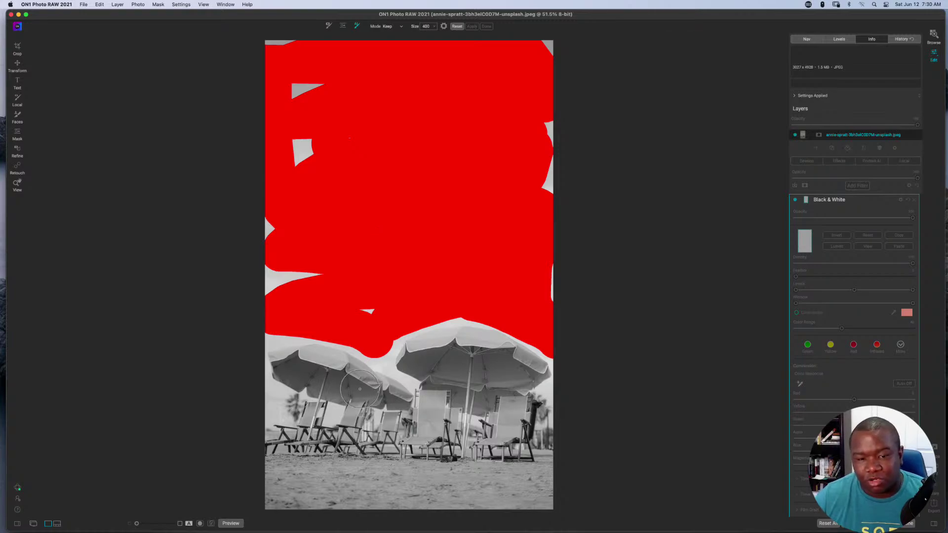
mouse_move(295, 490)
mouse_down()
mouse_move(548, 479)
mouse_move(425, 458)
mouse_move(422, 426)
mouse_move(474, 359)
mouse_move(497, 373)
mouse_move(503, 455)
mouse_move(342, 458)
mouse_move(284, 445)
mouse_move(277, 437)
mouse_move(377, 439)
mouse_move(385, 407)
mouse_move(376, 392)
mouse_move(301, 371)
mouse_up()
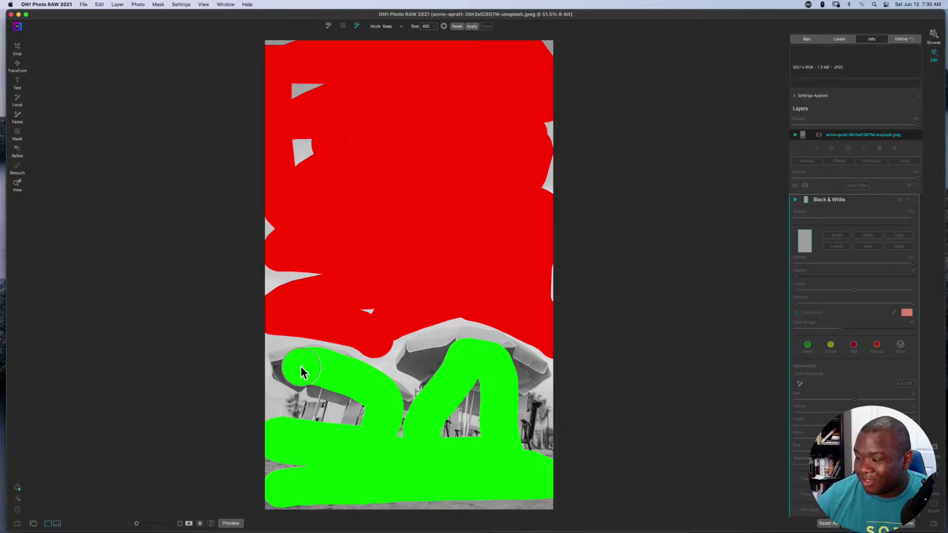
mouse_move(434, 366)
mouse_down()
mouse_move(426, 362)
mouse_move(523, 372)
mouse_move(515, 439)
mouse_move(484, 469)
mouse_move(431, 454)
mouse_move(447, 427)
mouse_move(410, 459)
mouse_move(363, 452)
mouse_move(378, 454)
mouse_up()
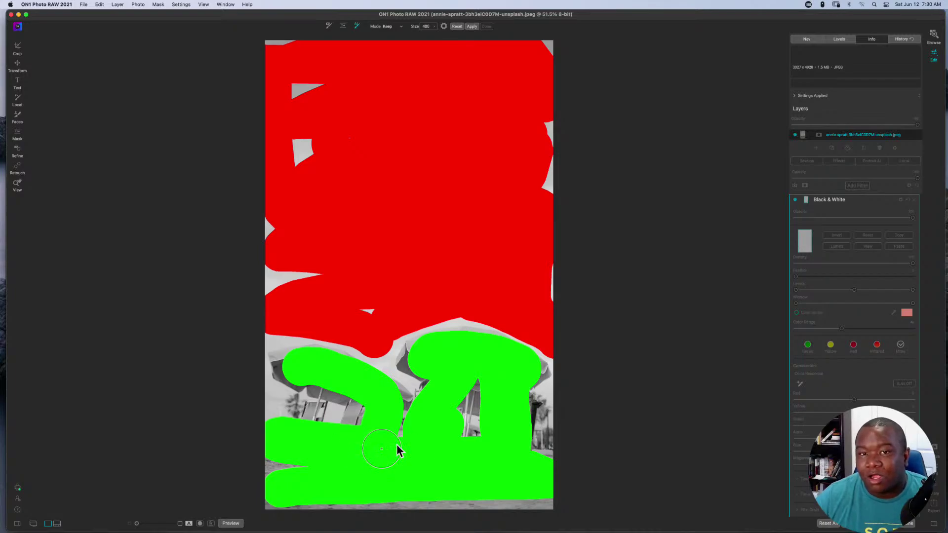
Step: Apply the quick mask, mark the missed spot under the left umbrella as Keep, and apply it again
click(472, 27)
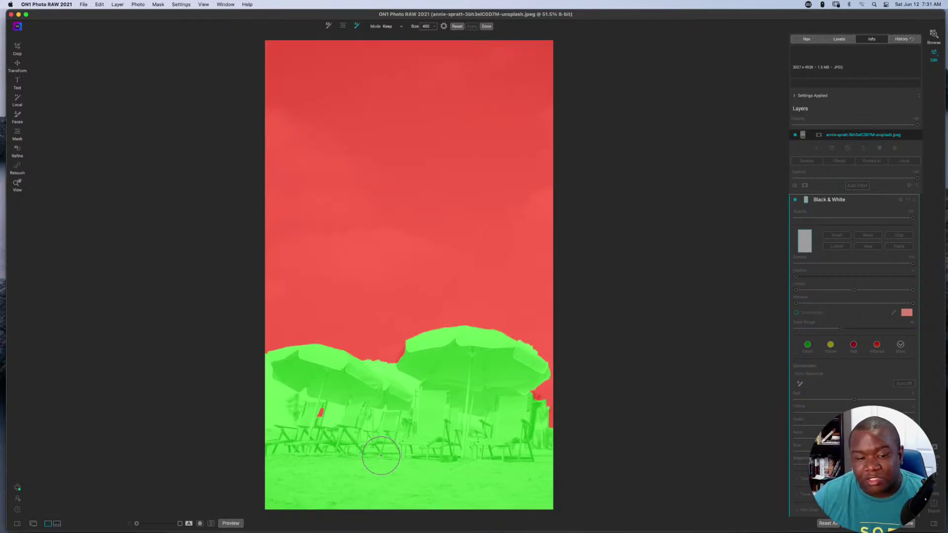
click(320, 414)
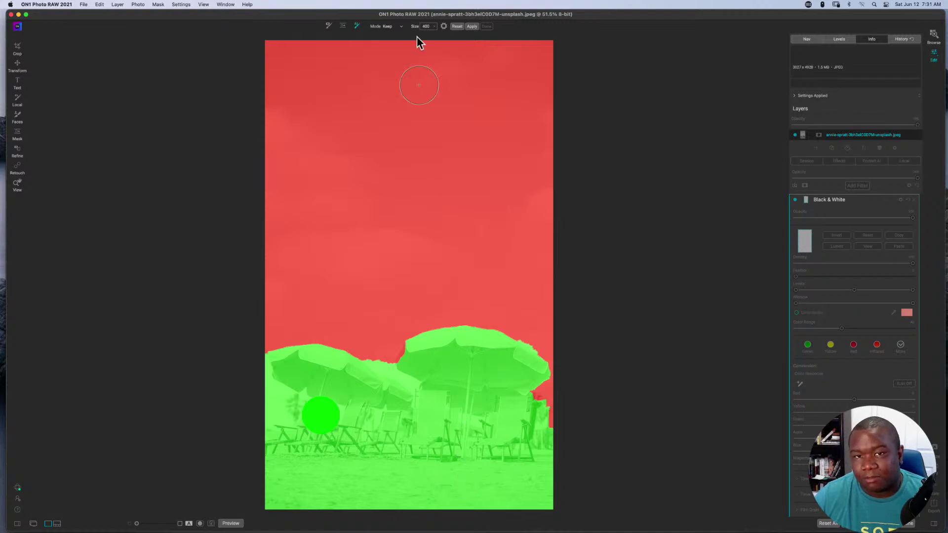
click(472, 27)
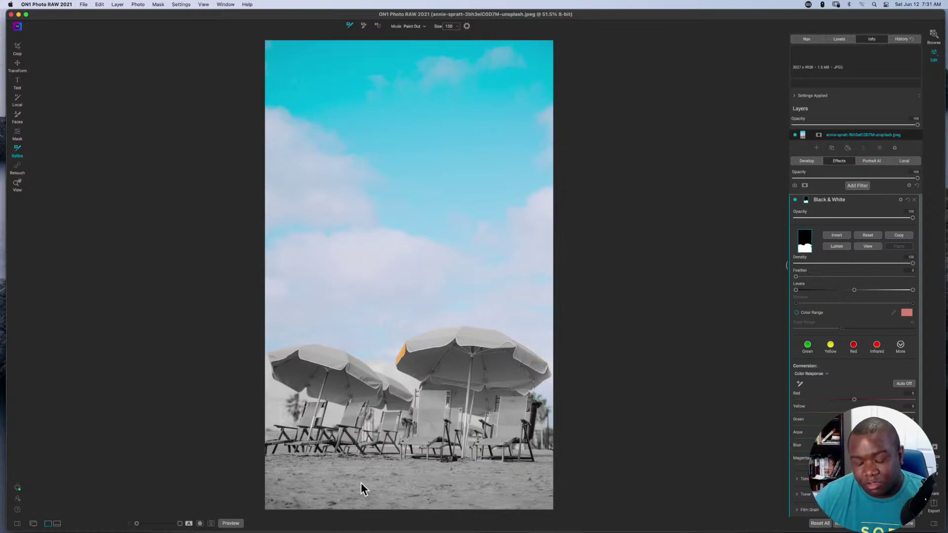
Step: Check the mask in black and white, and paint in the large umbrella's orange left edge with the Refine brush
key(super+m)
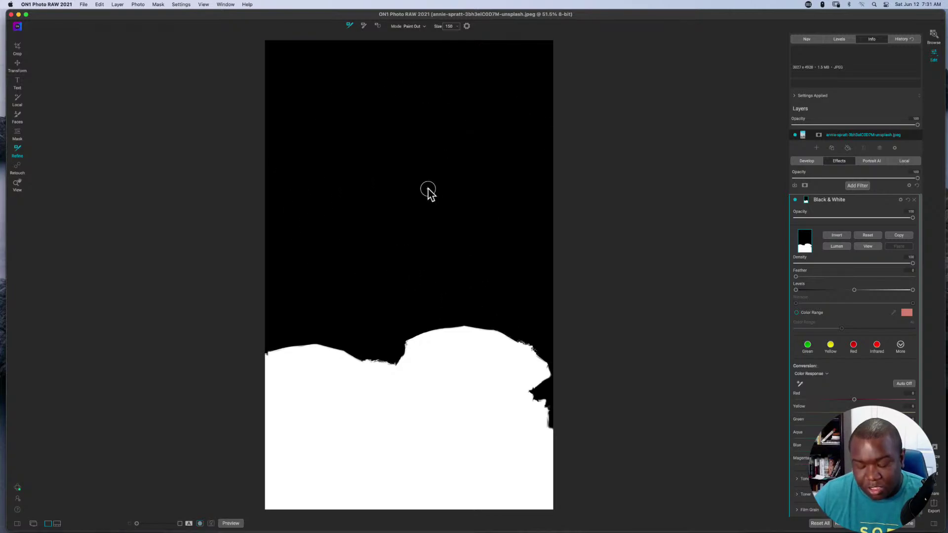
key(super+m)
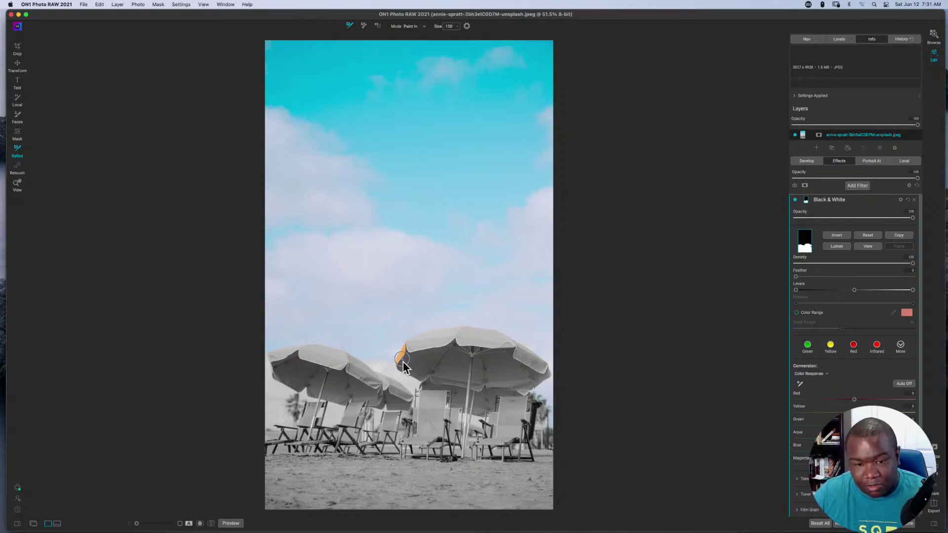
key(alt)
drag(403, 362, 405, 352)
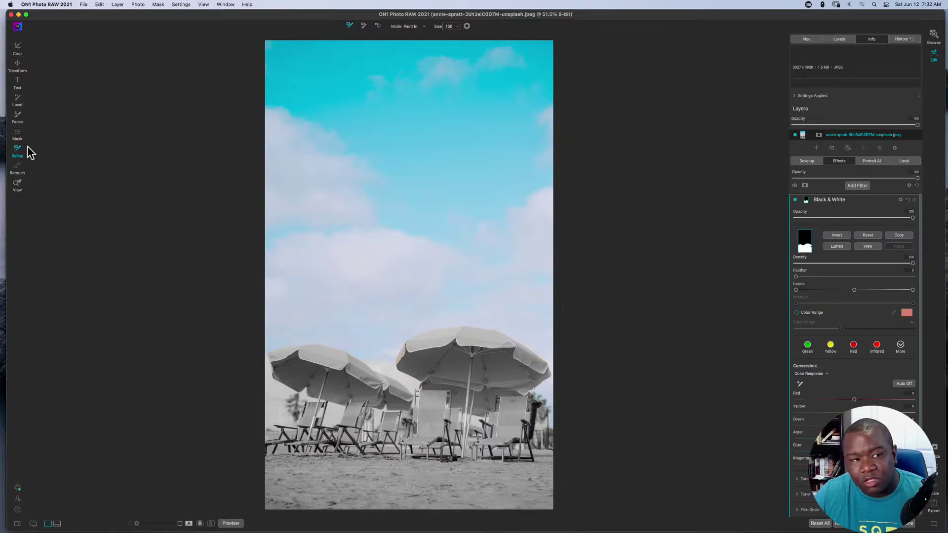
Step: Switch from the Refine brush to the Masking Brush and choose the plain round brush shape
click(17, 137)
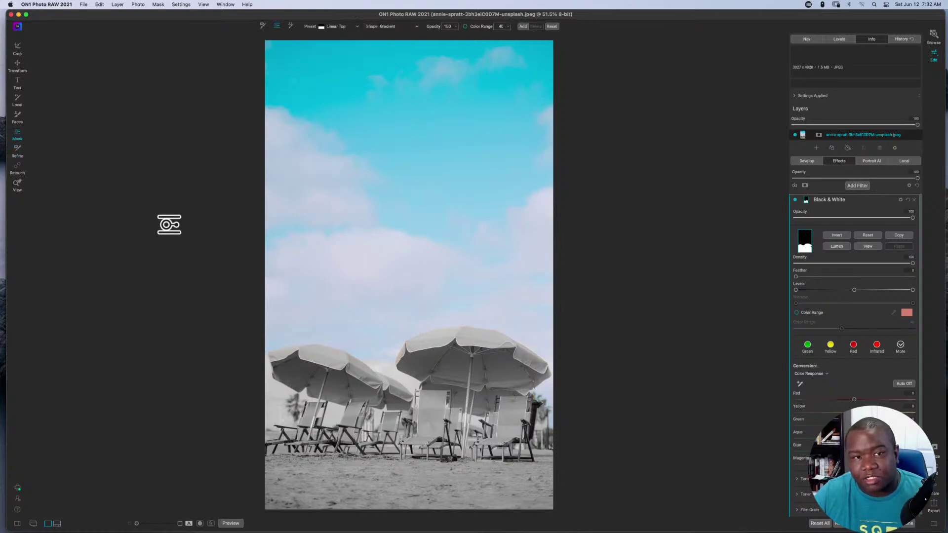
click(263, 26)
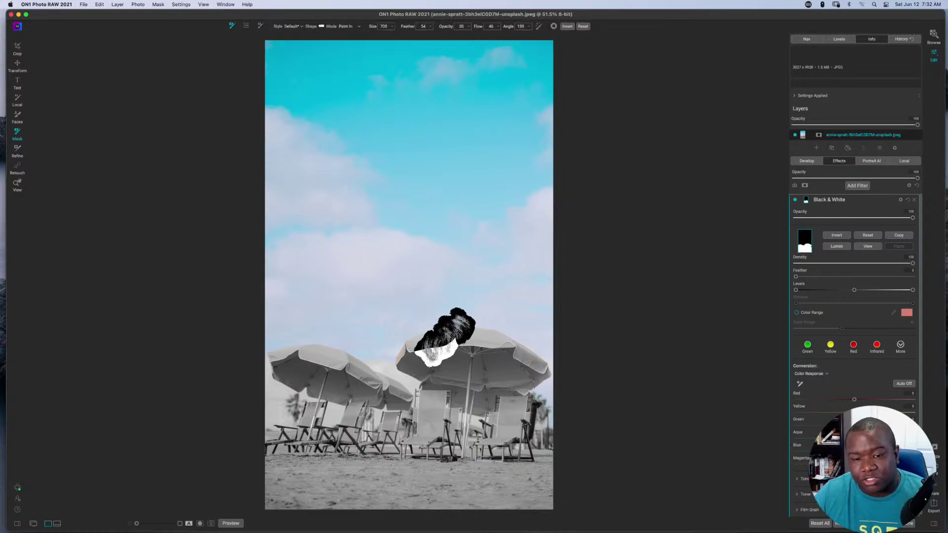
click(321, 28)
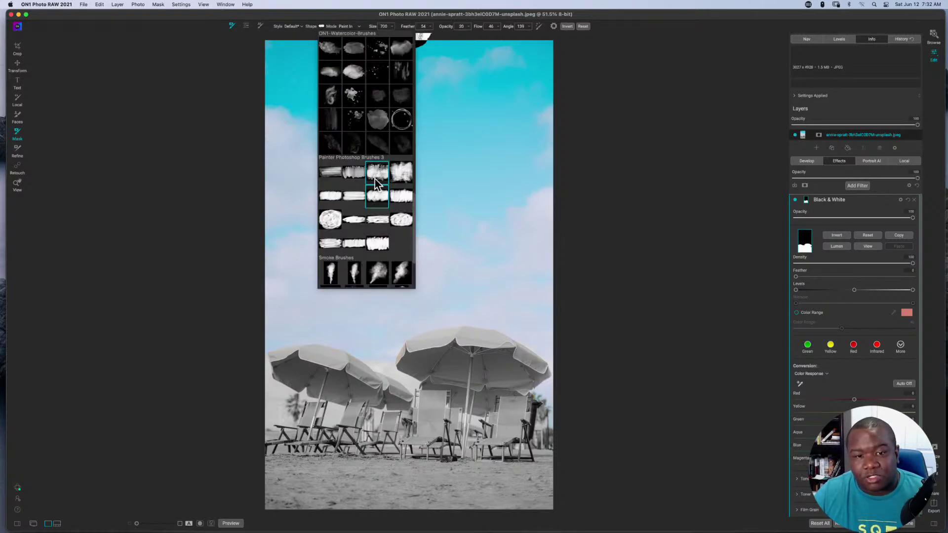
scroll(378, 177, up, 5)
click(330, 42)
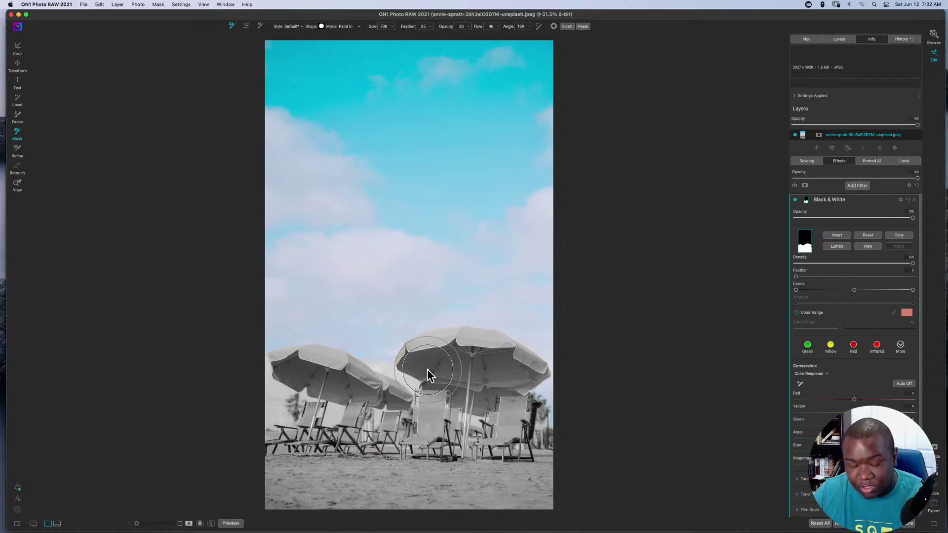
Step: Reduce the masking brush size to 45 and paint black and white into the large umbrella's orange left edge
key(bracketleft)
key(bracketleft)
key(bracketleft)
key(bracketleft)
key(bracketleft)
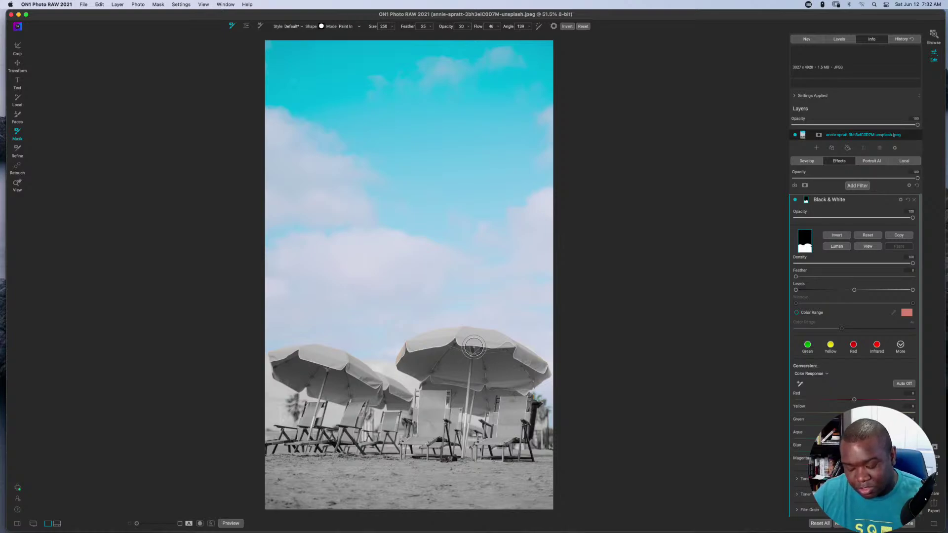
key(super+equal)
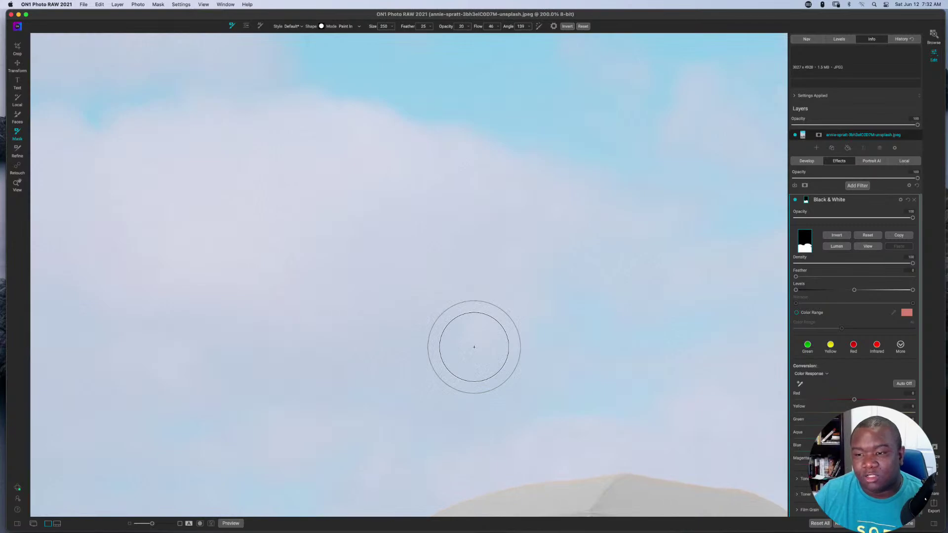
key(space)
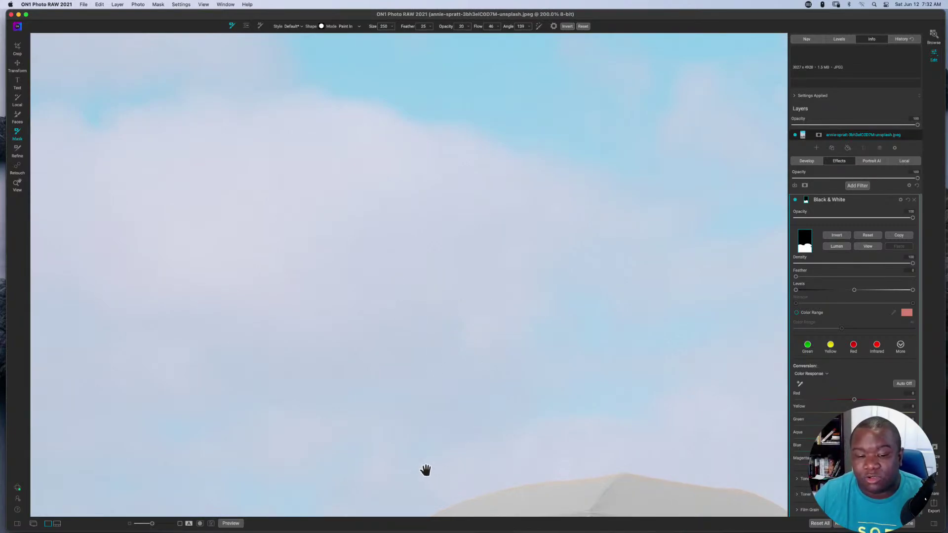
drag(425, 470, 550, 209)
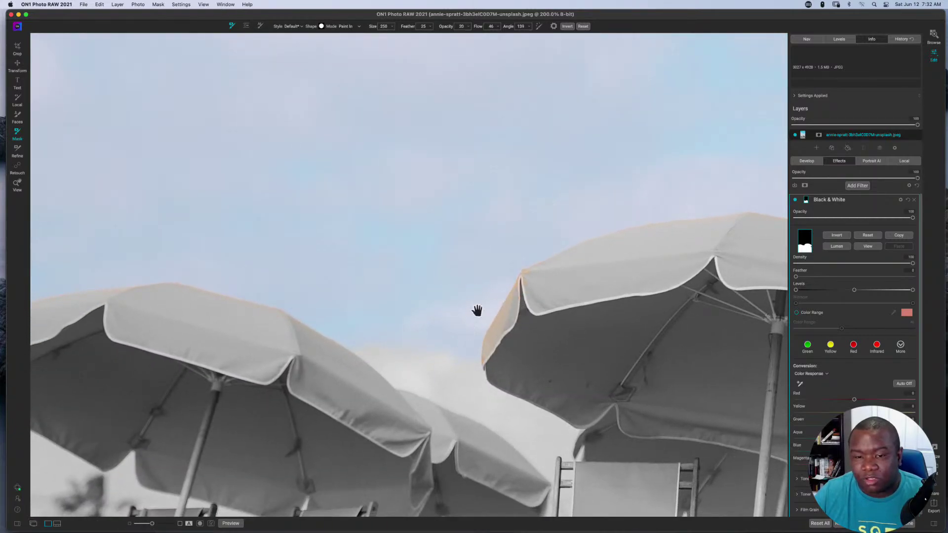
key(bracketleft)
key(bracketleft)
key(bracketleft)
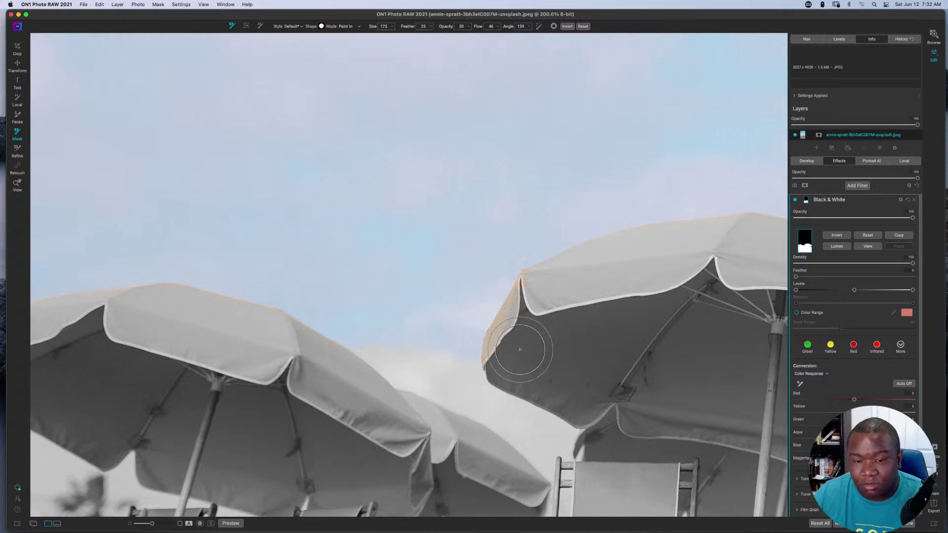
key(bracketleft)
key(bracketleft)
key(bracketleft)
key(bracketleft)
key(bracketleft)
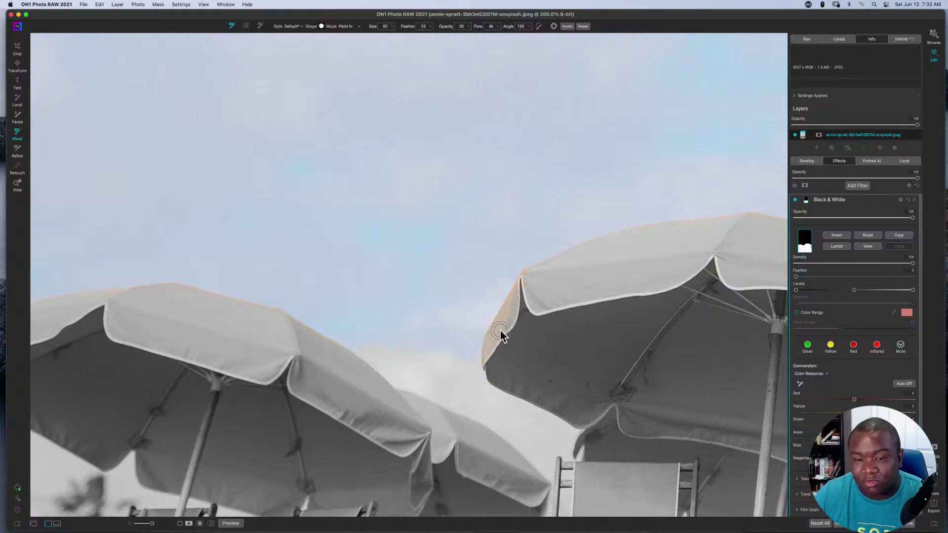
mouse_move(514, 298)
mouse_down()
mouse_move(497, 339)
mouse_move(510, 312)
mouse_move(493, 335)
mouse_move(509, 314)
mouse_move(502, 326)
mouse_up()
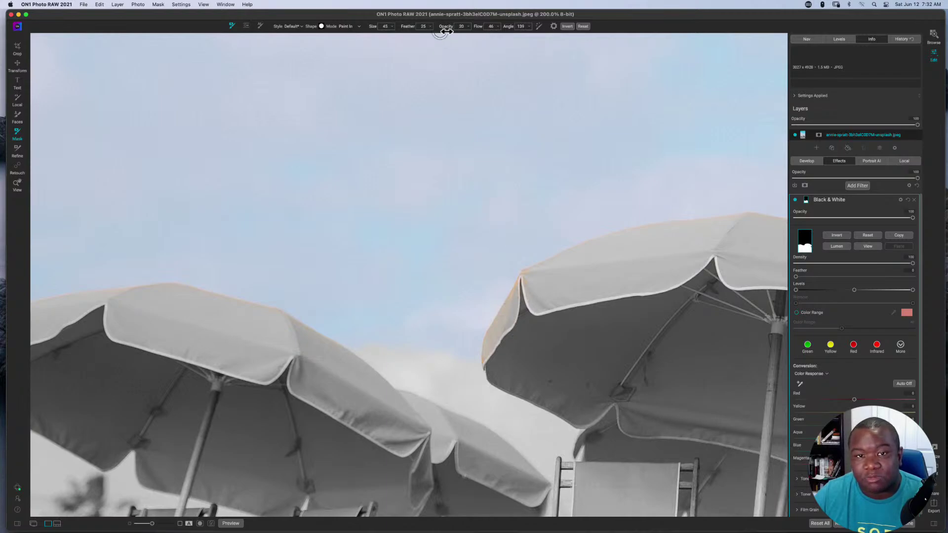
Step: Set the masking brush Opacity and Flow to 100 and paint over the large umbrella's orange left edge again
drag(446, 31, 569, 31)
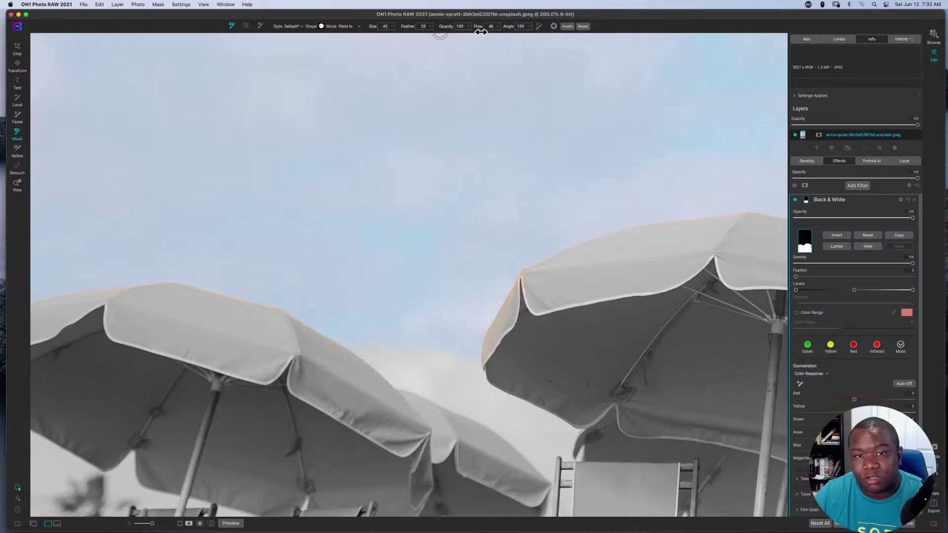
drag(481, 31, 603, 27)
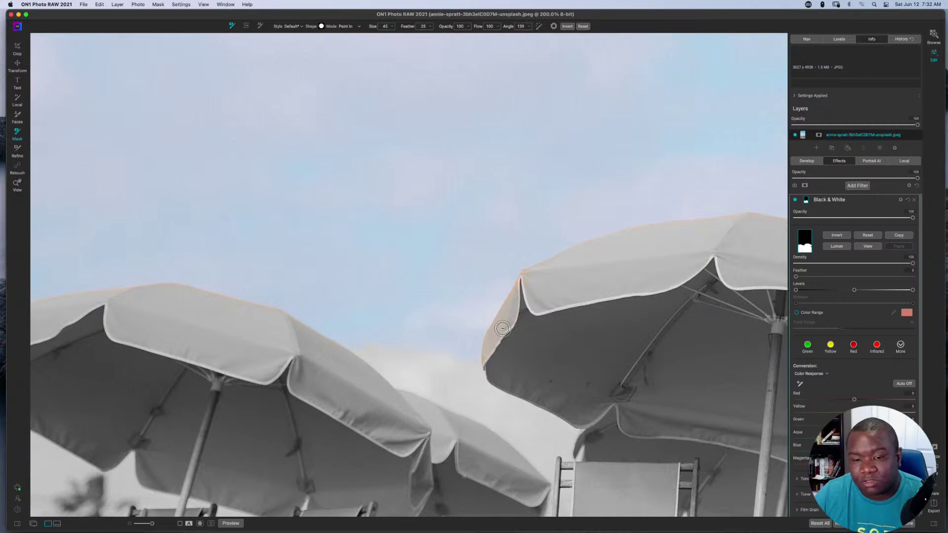
mouse_move(503, 328)
mouse_down()
mouse_move(488, 365)
mouse_move(491, 335)
mouse_move(530, 277)
mouse_move(506, 321)
mouse_move(517, 292)
mouse_up()
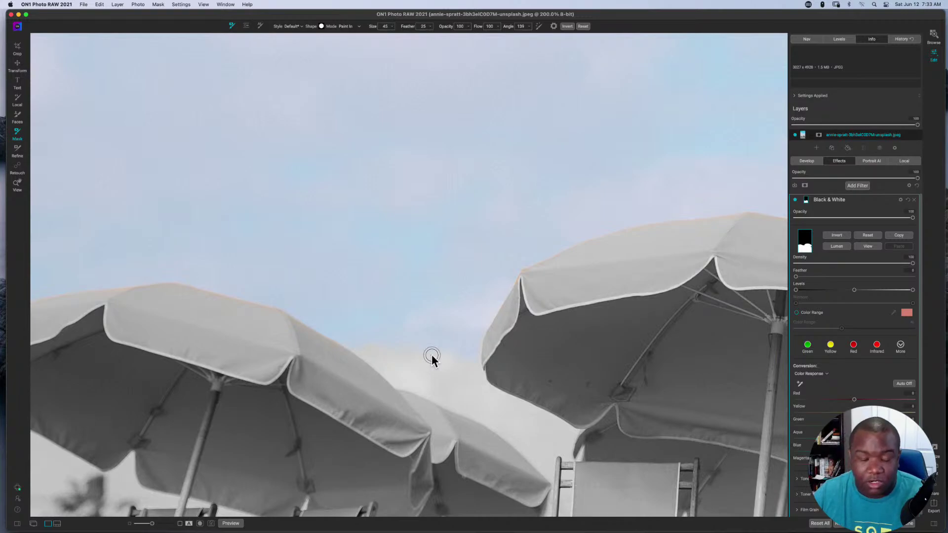
key(super+0)
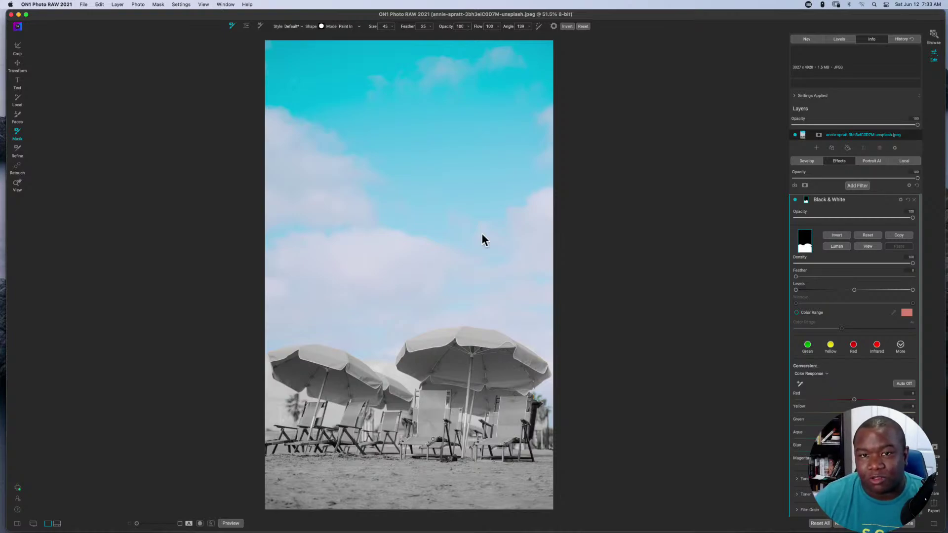
Step: Set the brush Angle to 0 and paint in the remaining orange on the large umbrella's left edge
click(522, 26)
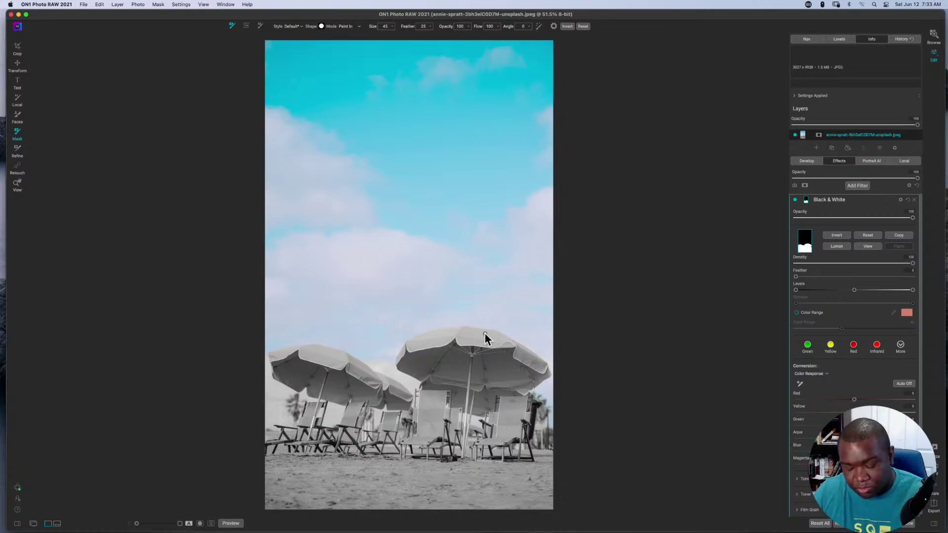
key(super+0)
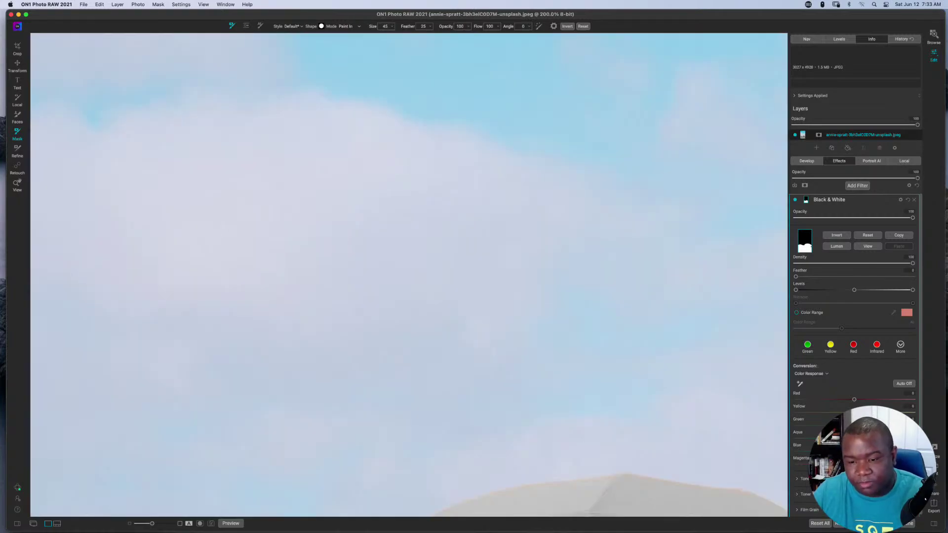
mouse_move(631, 341)
mouse_down()
mouse_move(499, 260)
mouse_move(483, 267)
mouse_move(466, 228)
mouse_move(423, 187)
mouse_up()
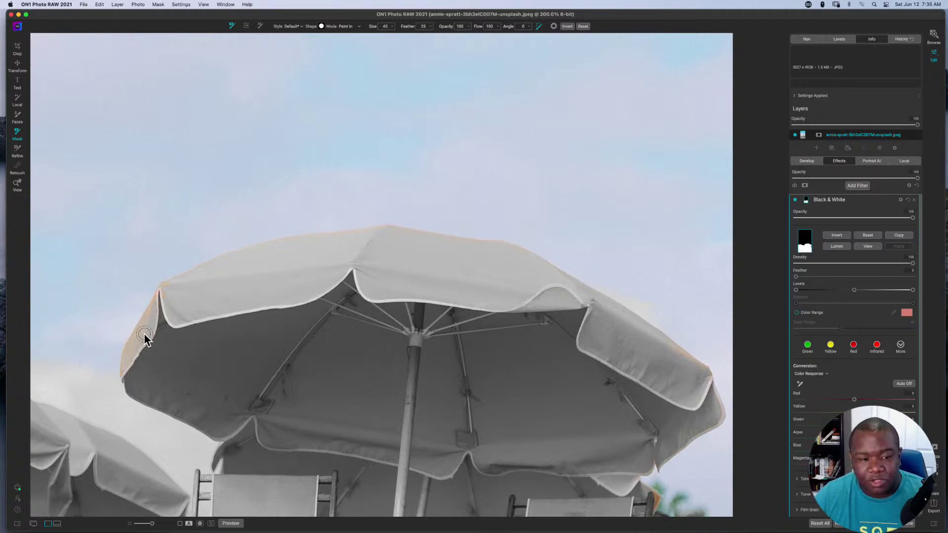
mouse_move(145, 337)
mouse_down()
mouse_move(140, 331)
mouse_move(128, 345)
mouse_move(123, 366)
mouse_move(150, 327)
mouse_up()
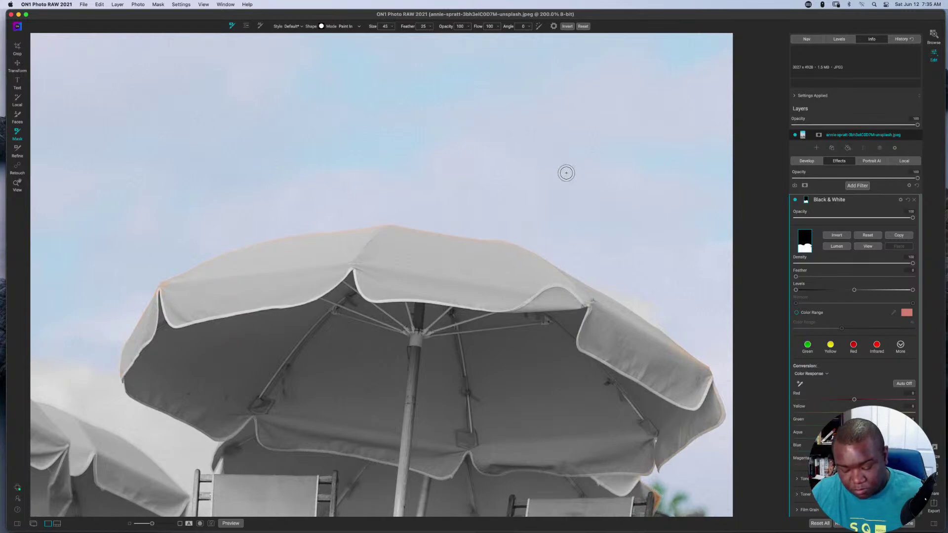
key(super+0)
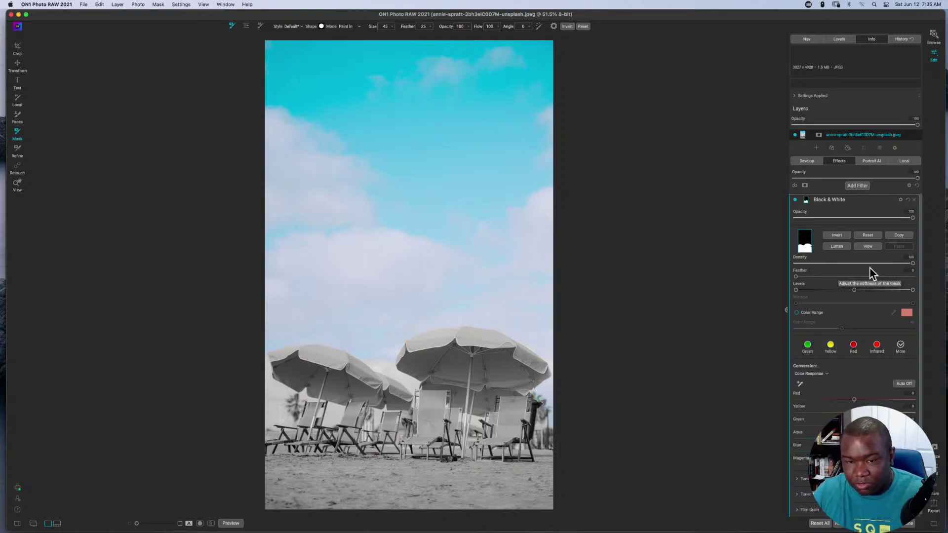
Step: Check the mask in black and white, try progressively lower Density values on it, and restore the Density to 100
key(super+m)
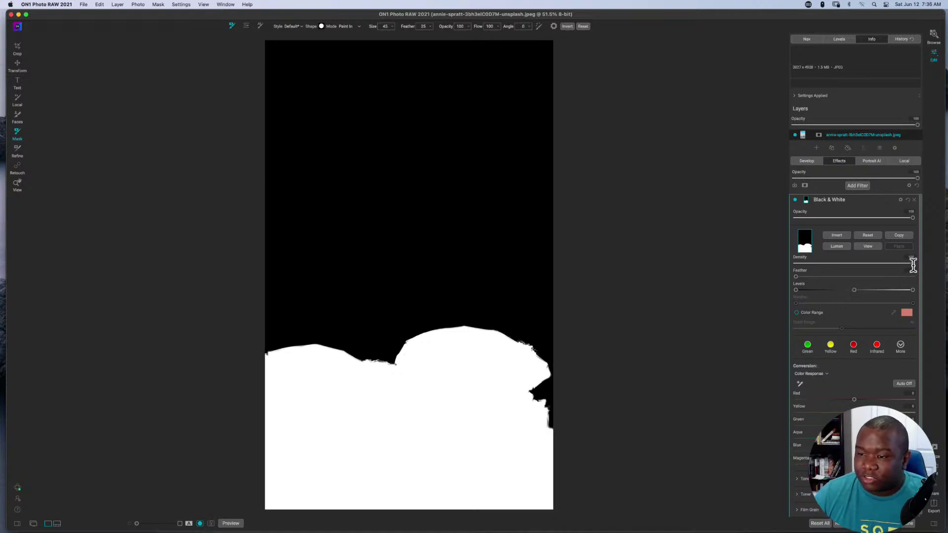
drag(911, 264, 890, 265)
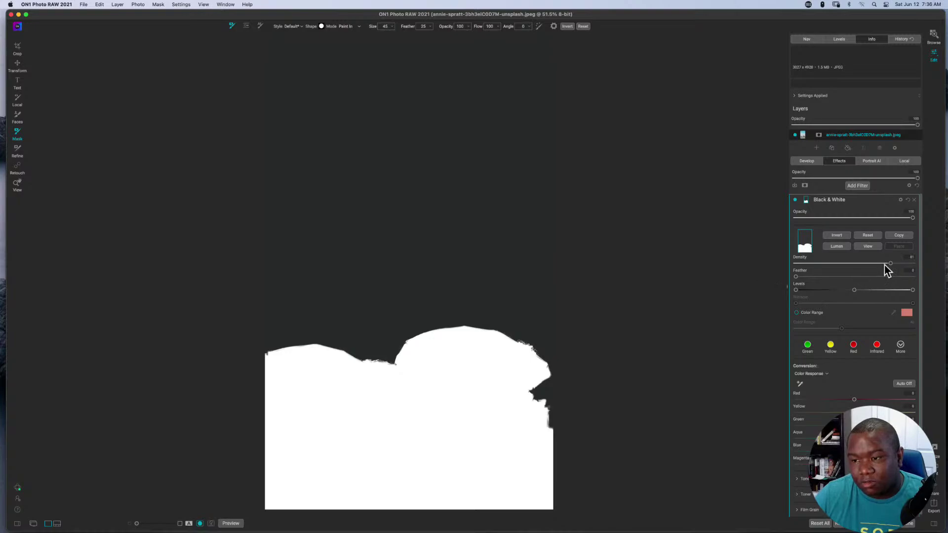
drag(891, 264, 867, 266)
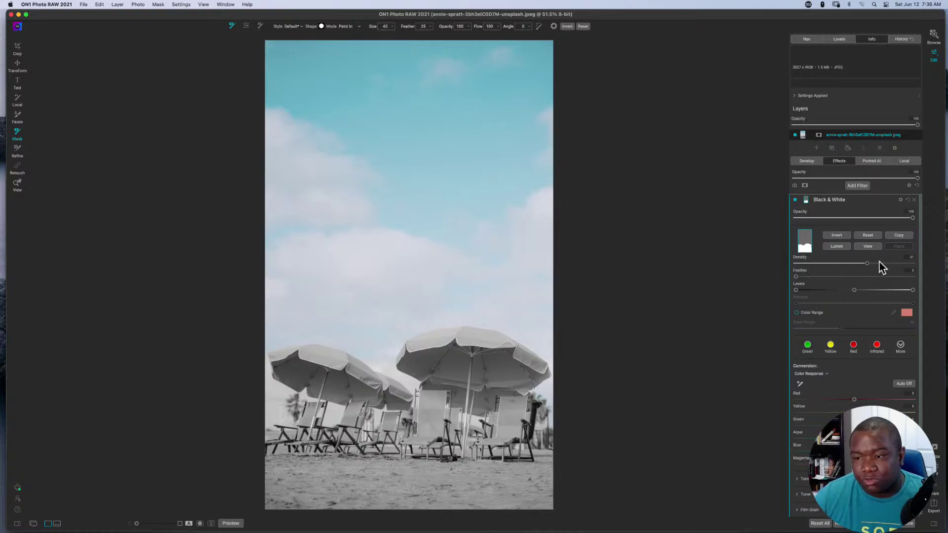
drag(867, 264, 830, 267)
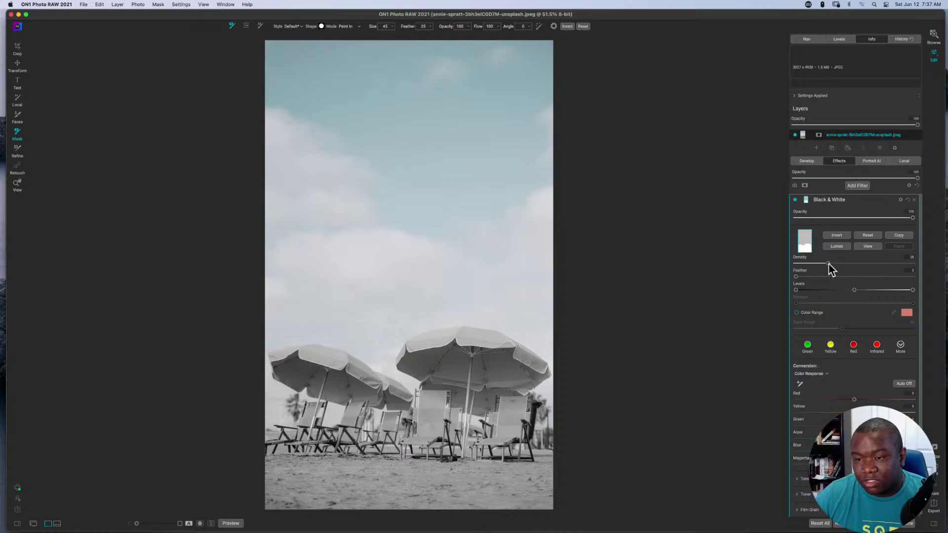
drag(829, 265, 814, 265)
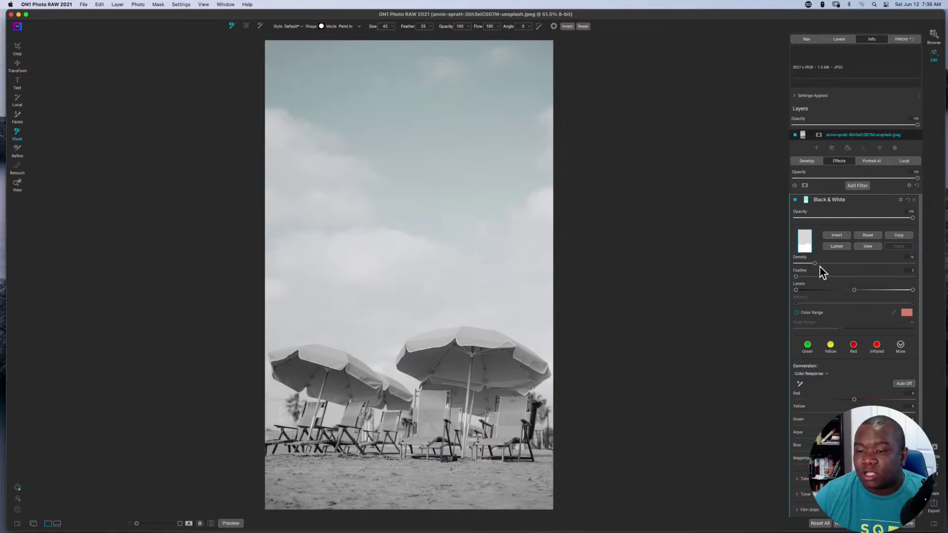
drag(814, 264, 929, 267)
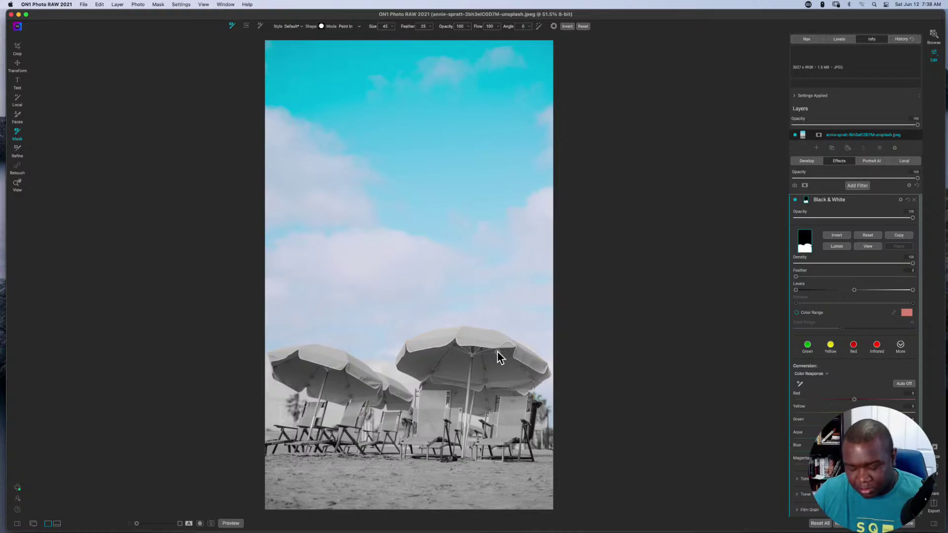
Step: Try a mask Feather of 39 and of 100 while watching the large umbrella's edge up close
key(super+equal)
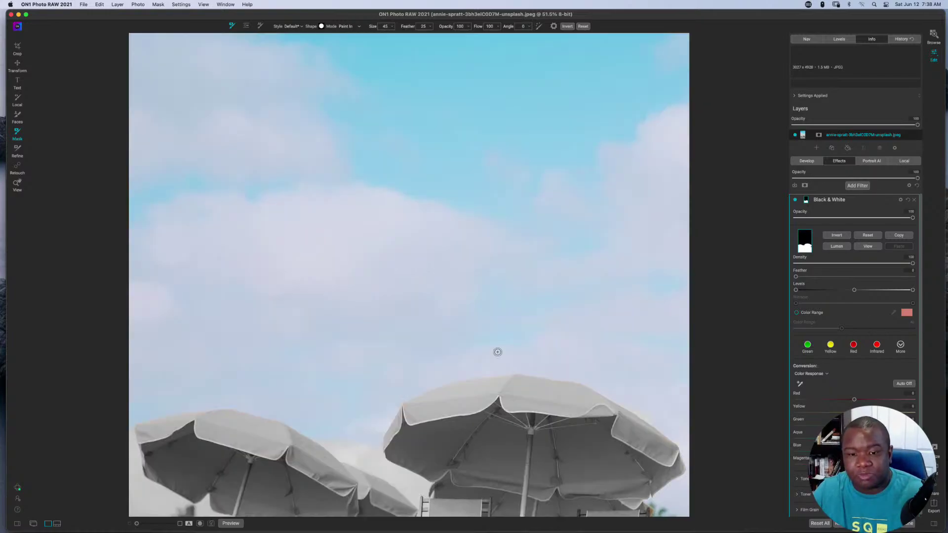
key(super+equal)
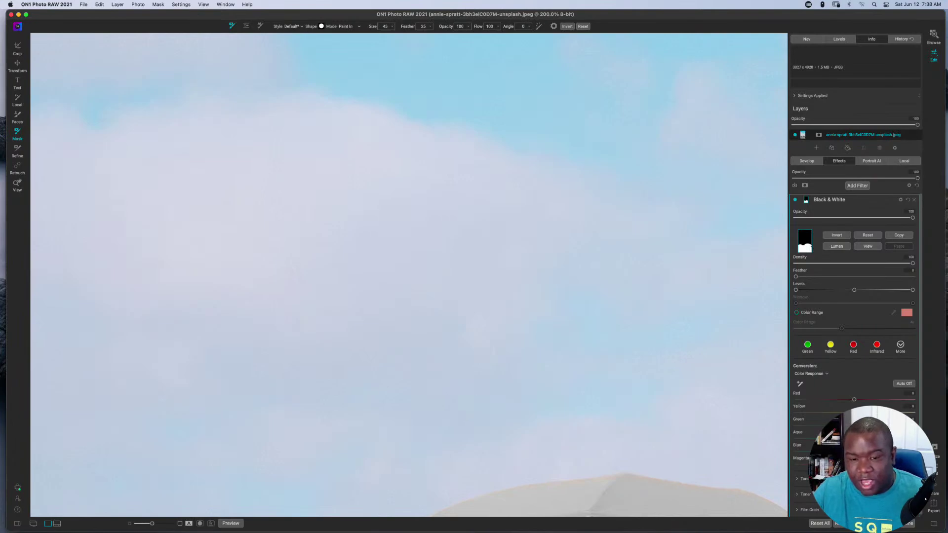
drag(459, 400, 393, 157)
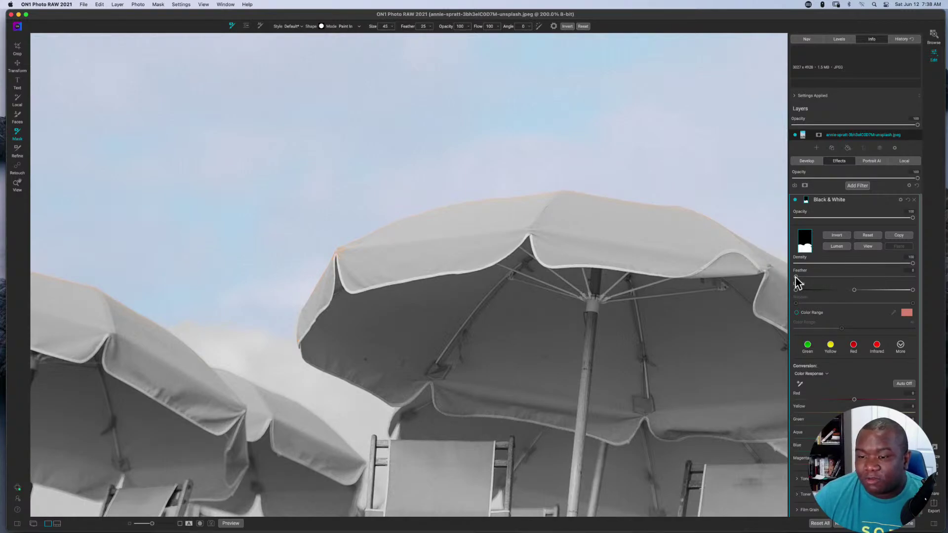
drag(795, 277, 842, 277)
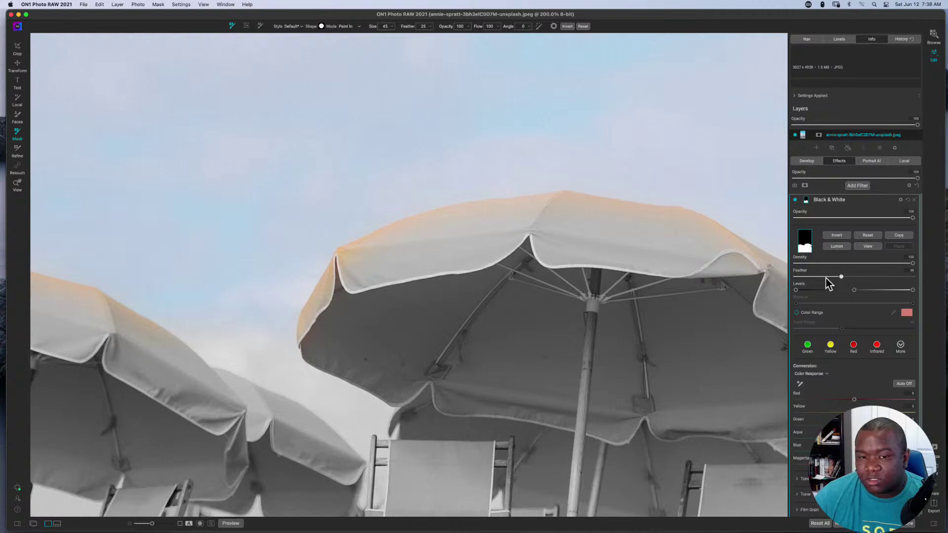
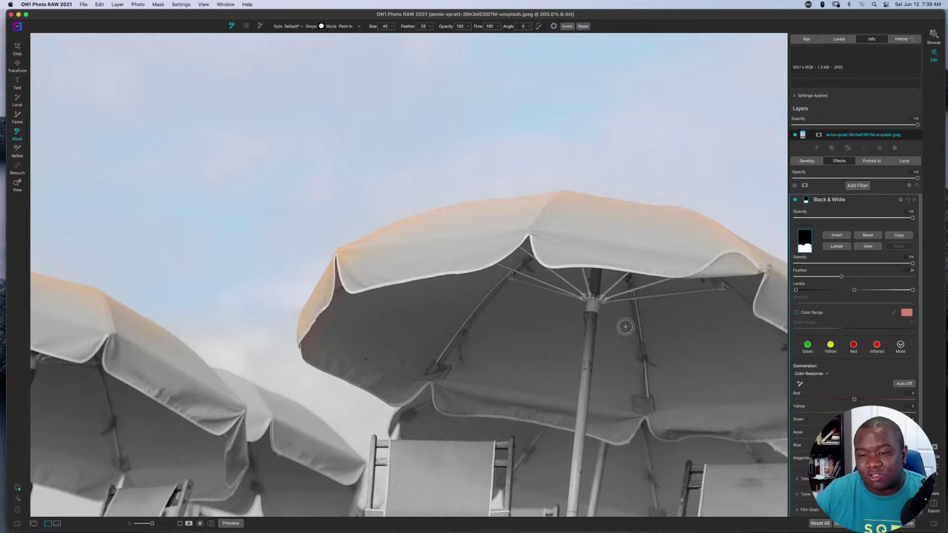
drag(842, 276, 927, 276)
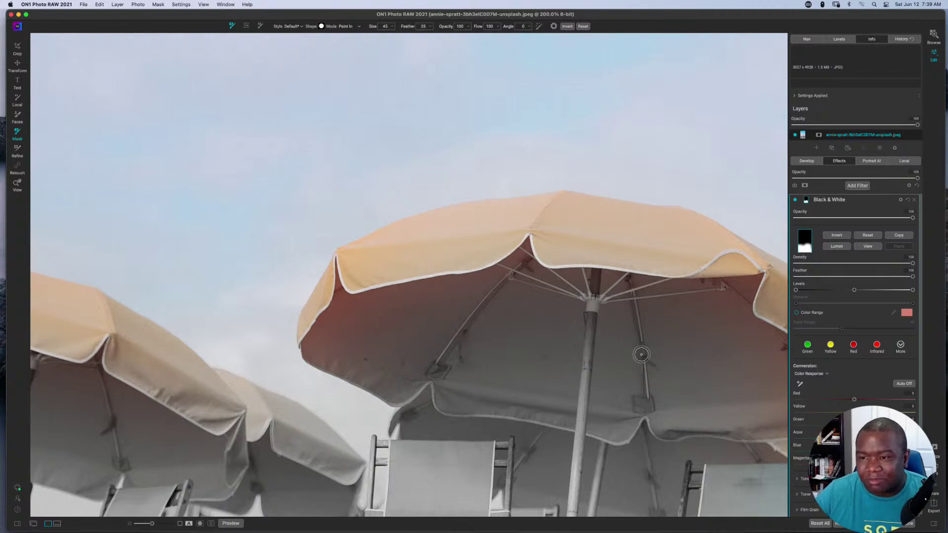
Step: Show the whole mask in black and white and set its Feather back to 0
click(867, 246)
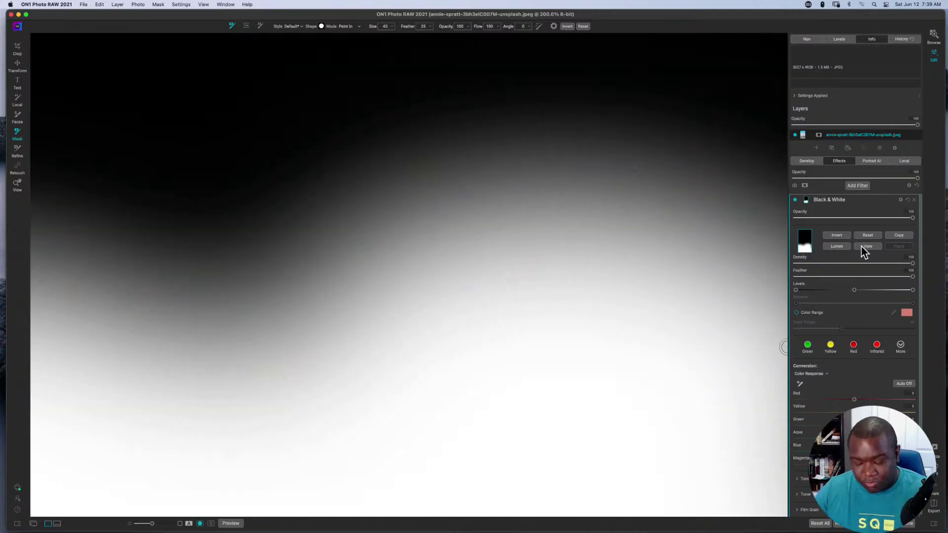
key(super+0)
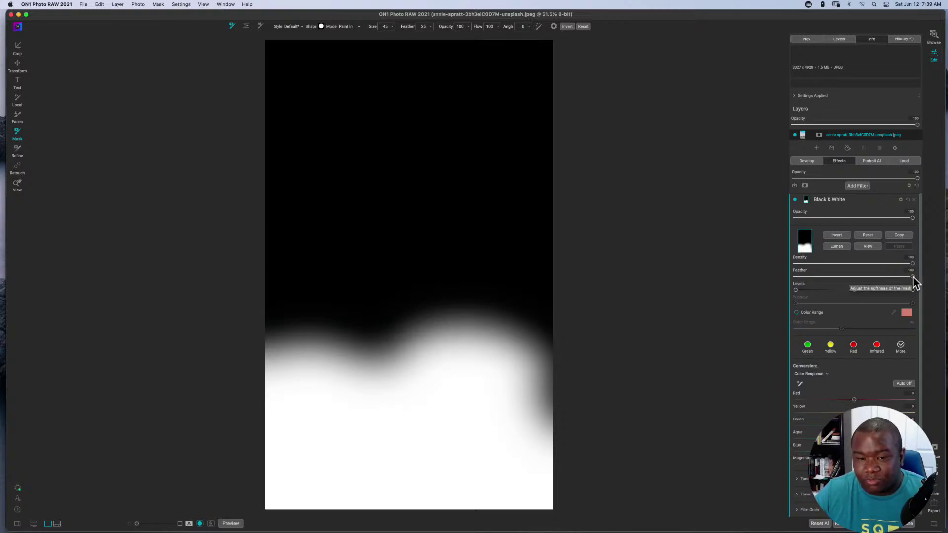
drag(912, 277, 779, 284)
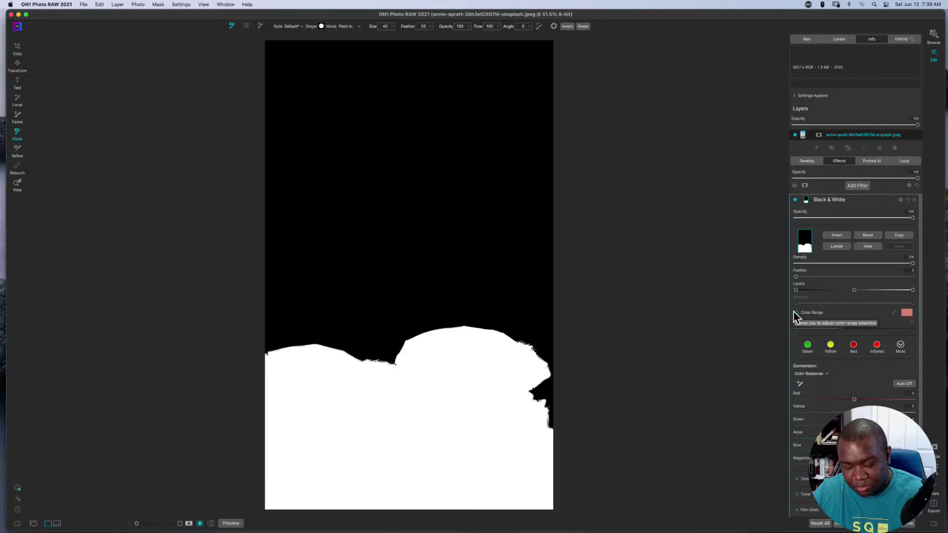
Step: Return to the photo view and replace the Black & White filter's painted mask with a luminosity mask
key(super+m)
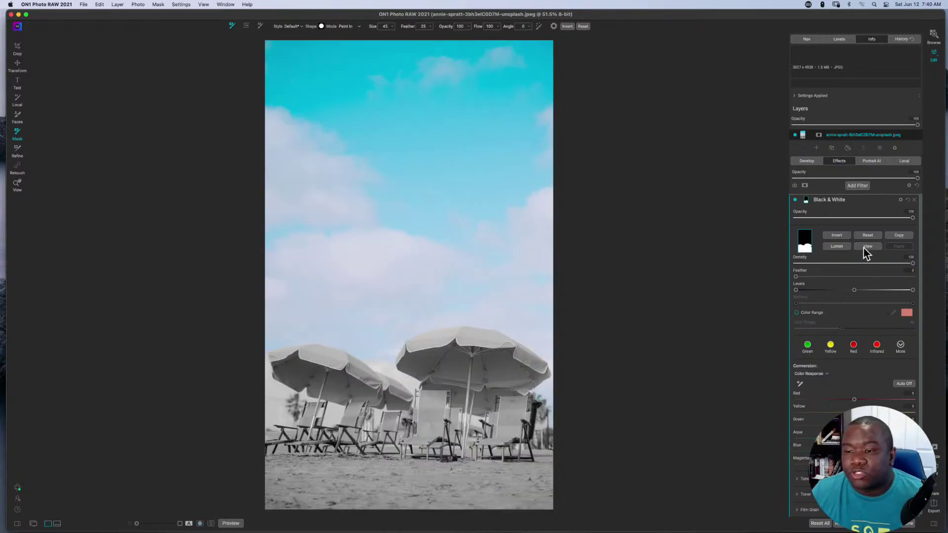
click(864, 235)
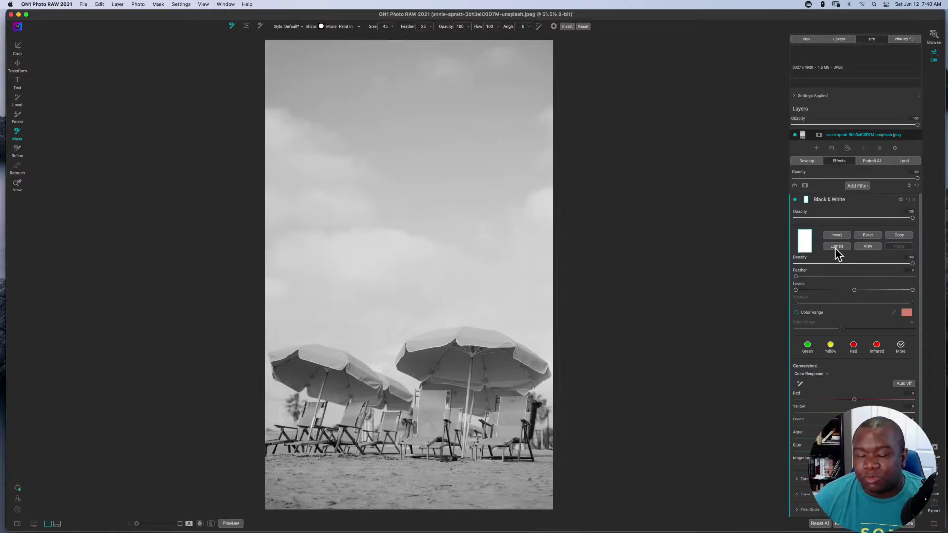
click(836, 247)
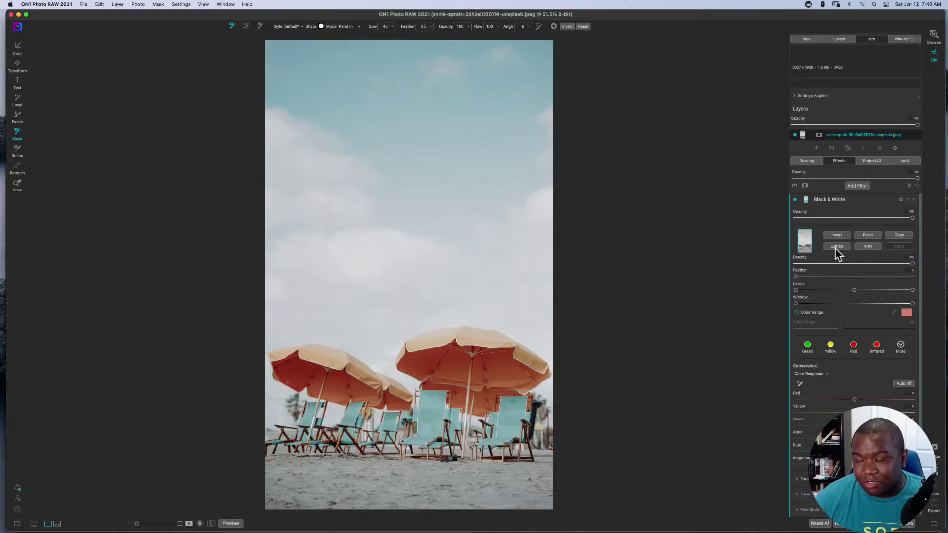
click(857, 200)
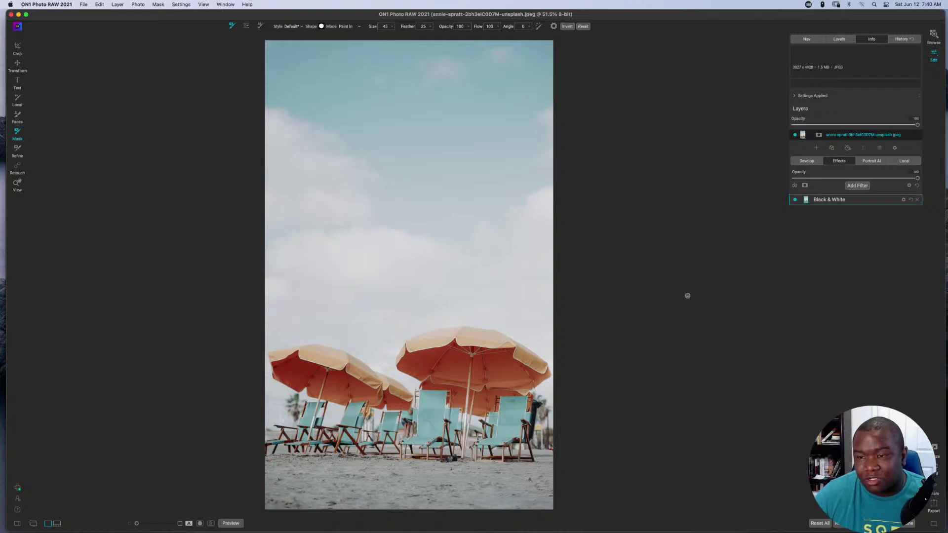
click(809, 201)
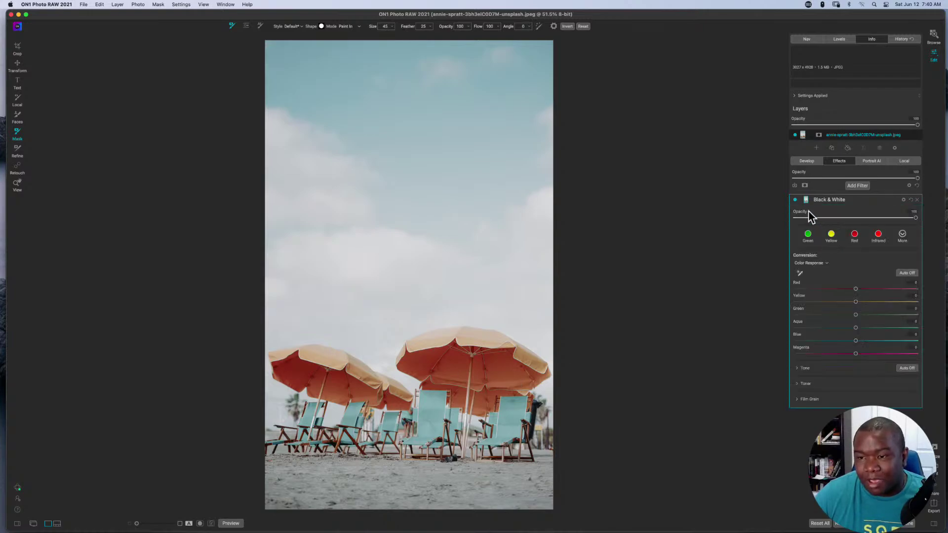
click(806, 200)
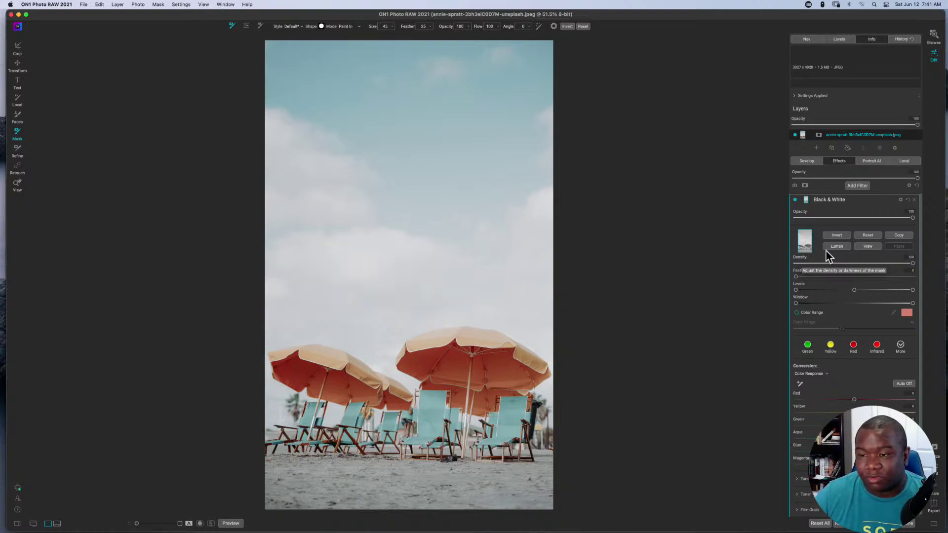
click(860, 202)
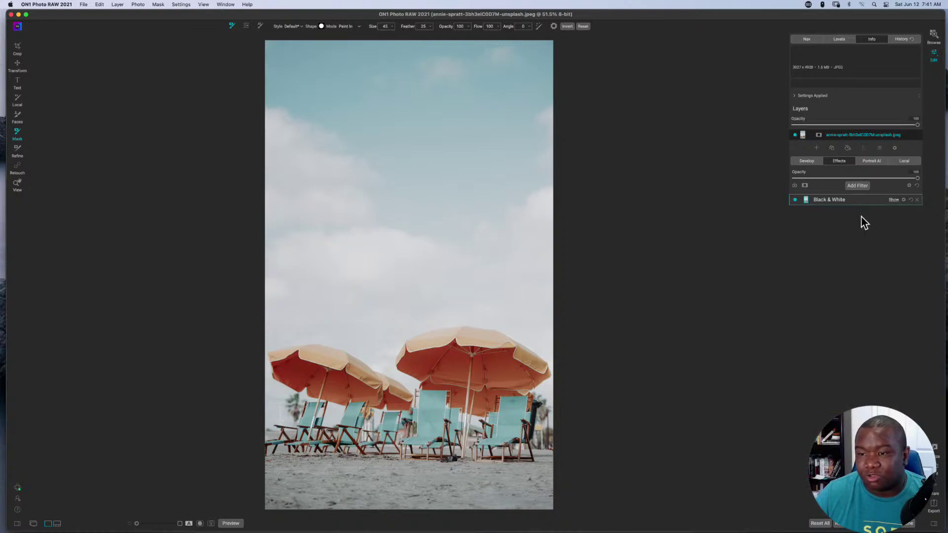
Step: Add a Curves filter beneath Black & White and darken the midtones with a curve point at about 162 in and 115 out
click(856, 186)
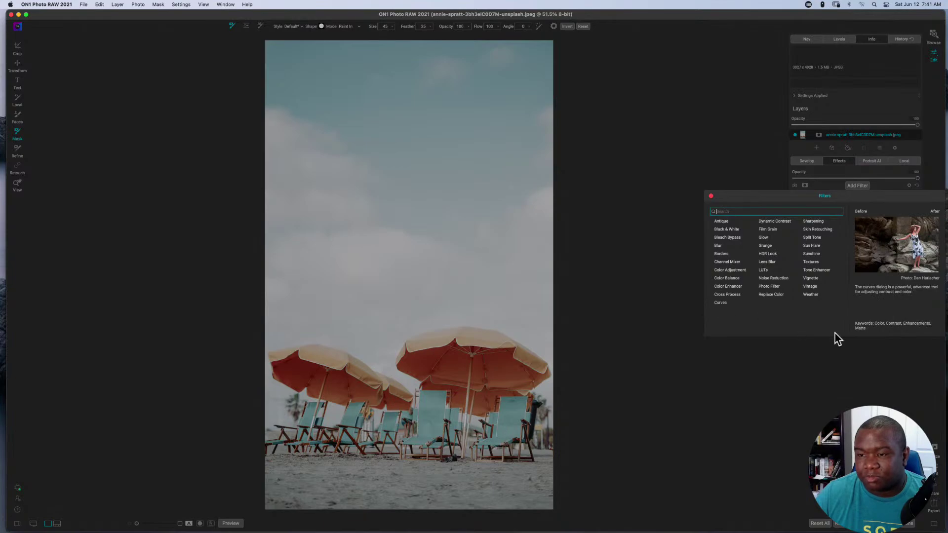
click(852, 239)
drag(843, 203, 796, 215)
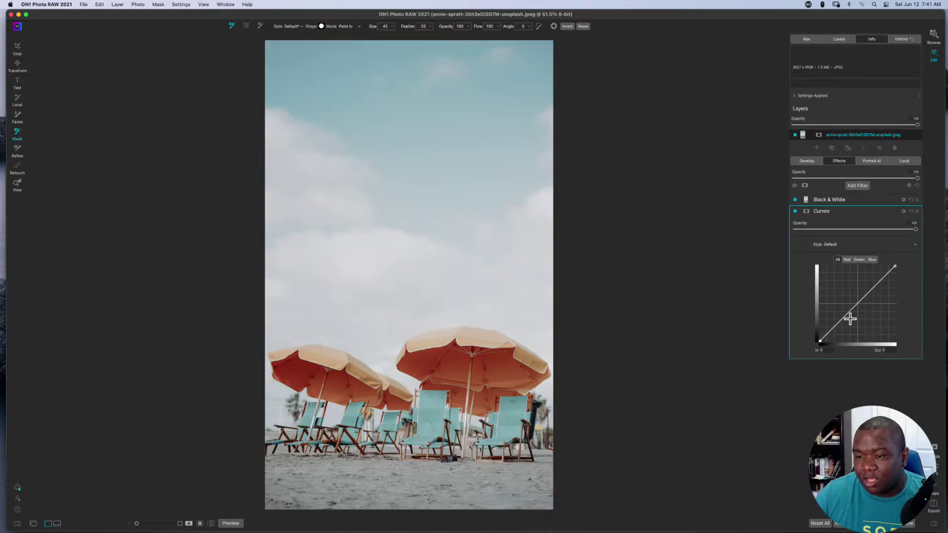
mouse_move(856, 304)
mouse_down()
mouse_move(845, 281)
mouse_move(869, 310)
mouse_up()
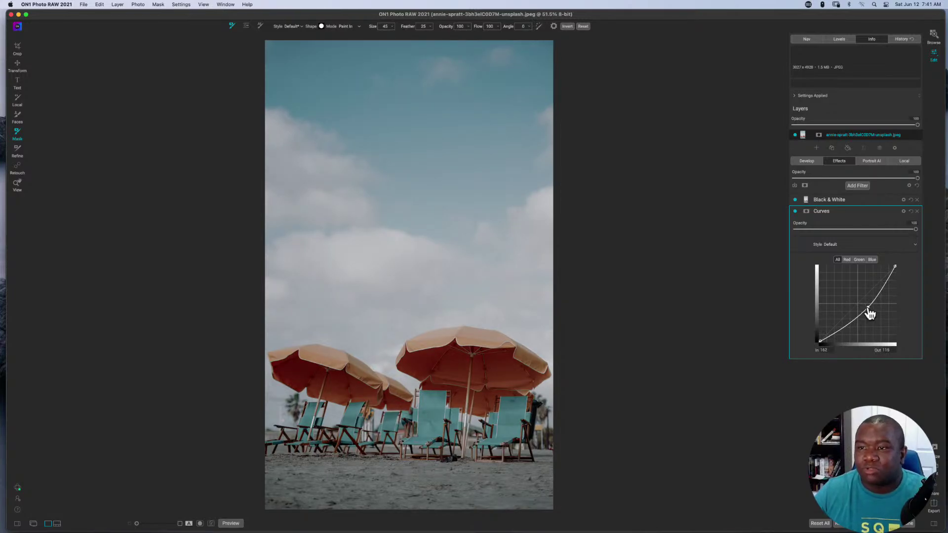
Step: Show the Levels histogram and compare the photo with the Curves filter turned off and on
click(839, 40)
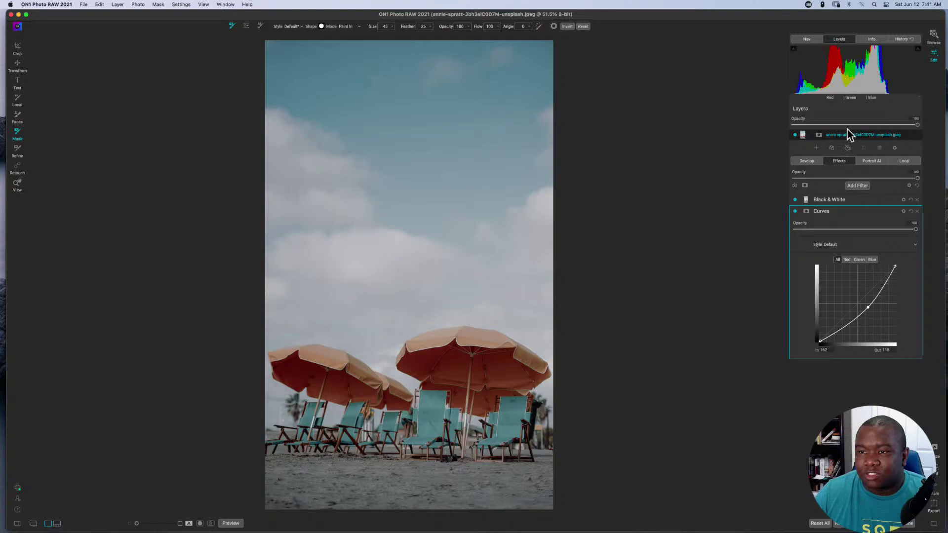
click(795, 212)
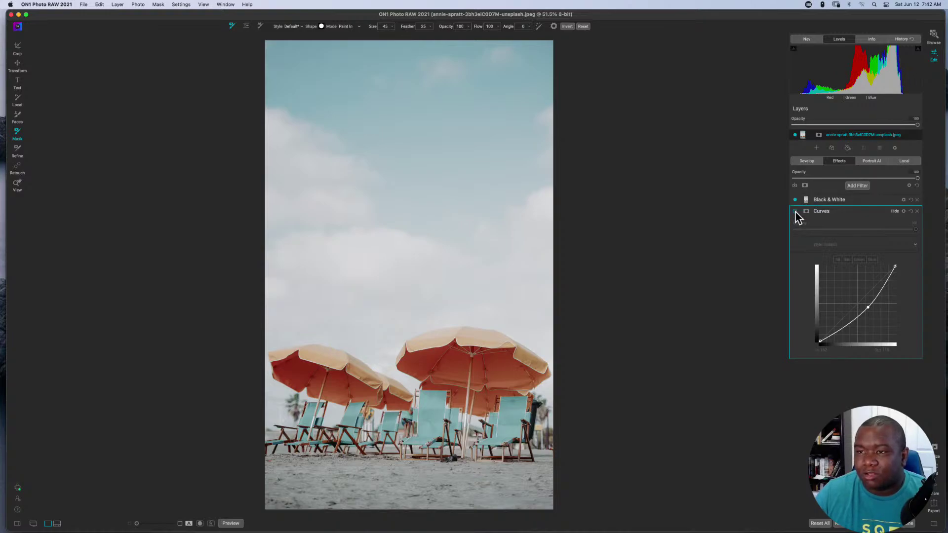
click(796, 213)
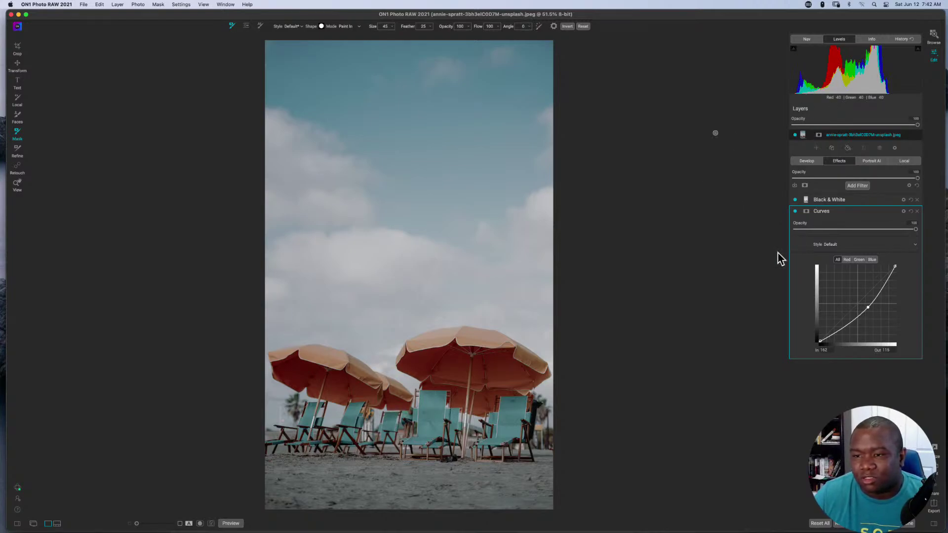
Step: Regenerate the Black & White filter's luminosity mask from the darkened photo and display the mask in black and white
click(820, 203)
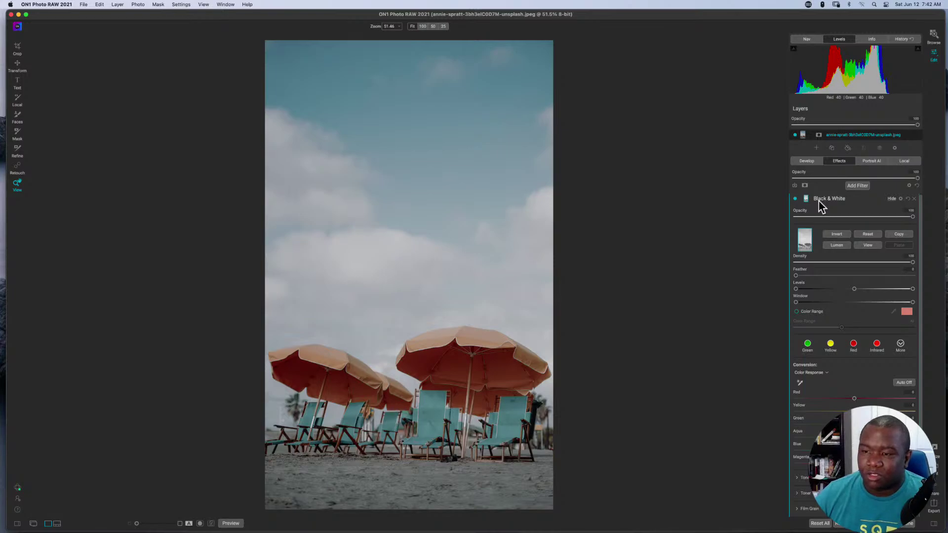
click(865, 236)
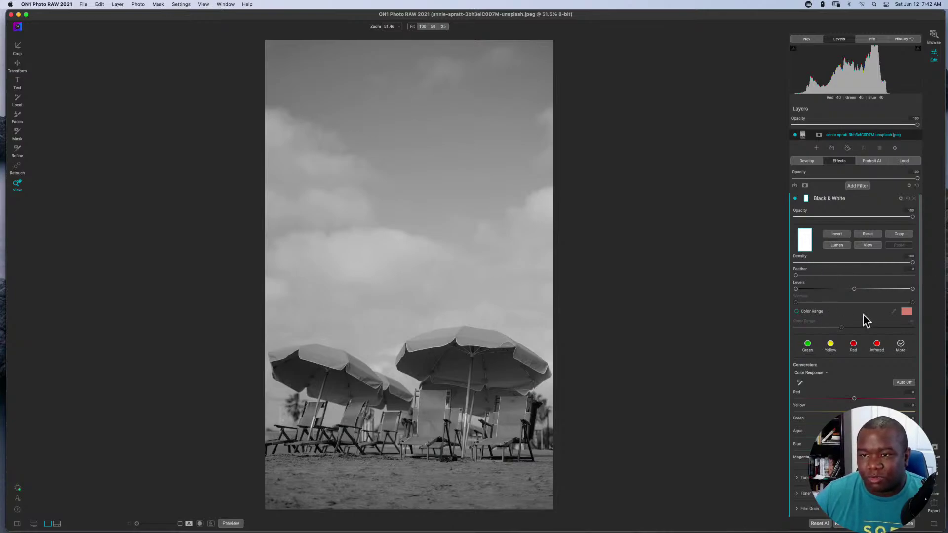
click(836, 246)
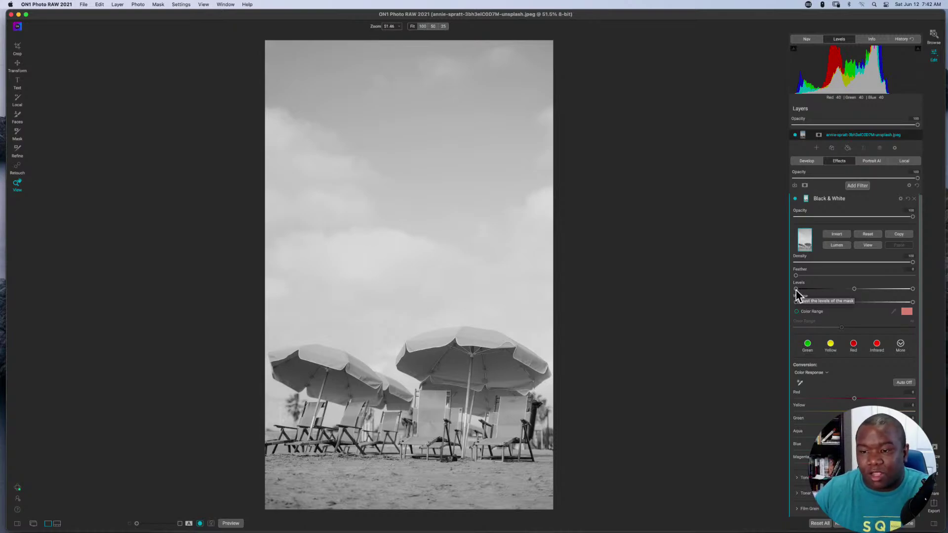
Step: Try increasing the mask's contrast by raising its Levels black point and darkening its midtones
drag(797, 291, 833, 295)
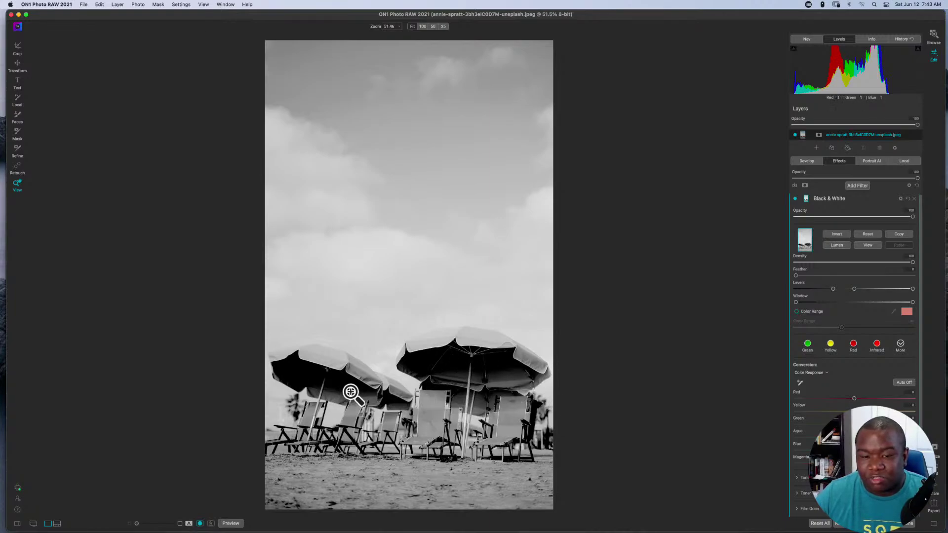
click(855, 292)
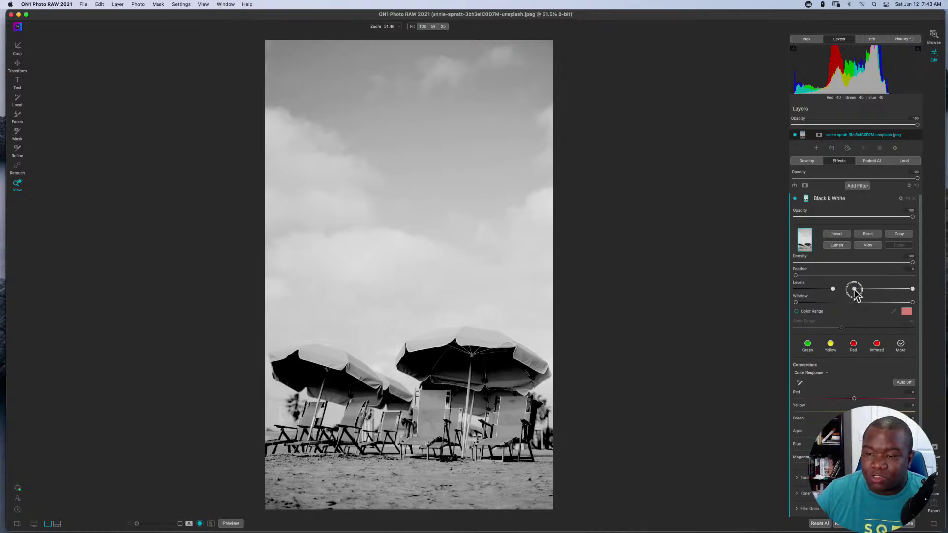
drag(856, 294, 883, 294)
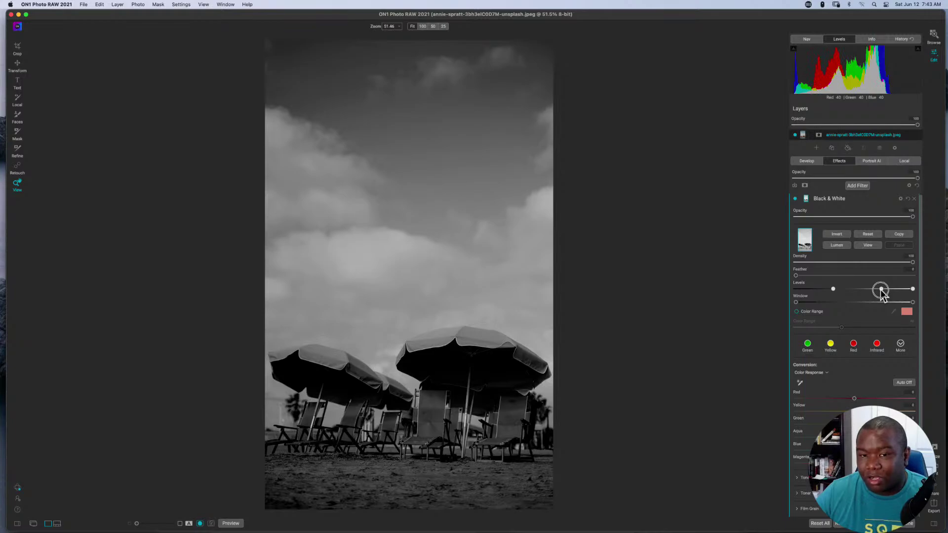
drag(883, 293, 882, 293)
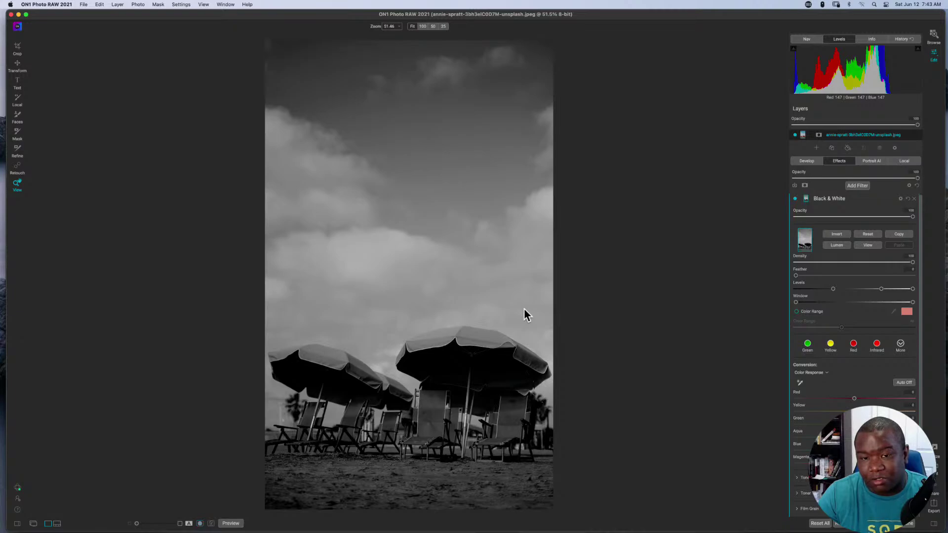
Step: Compare the mask view with the photo, and try the mask's Levels black point at its minimum and at a higher setting
key(backslash)
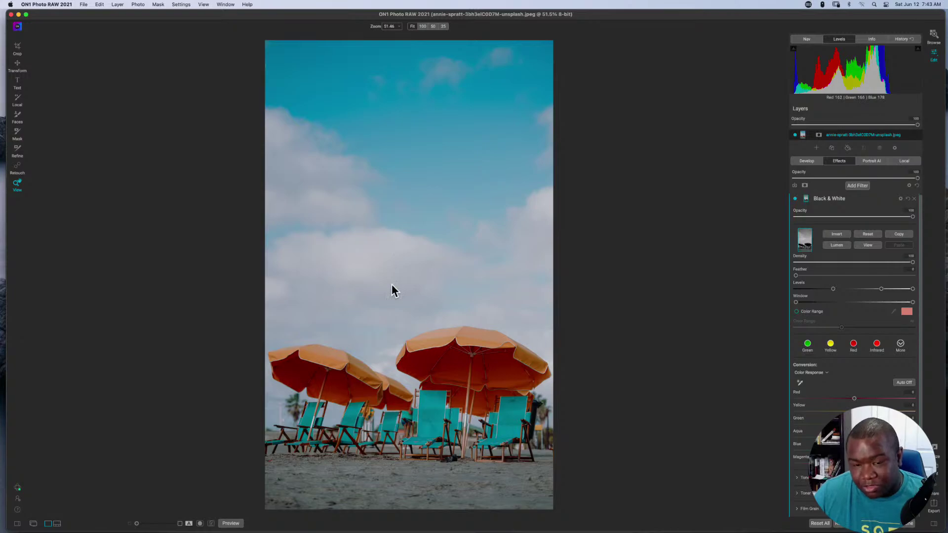
key(super+p)
key(super+p)
key(super+p)
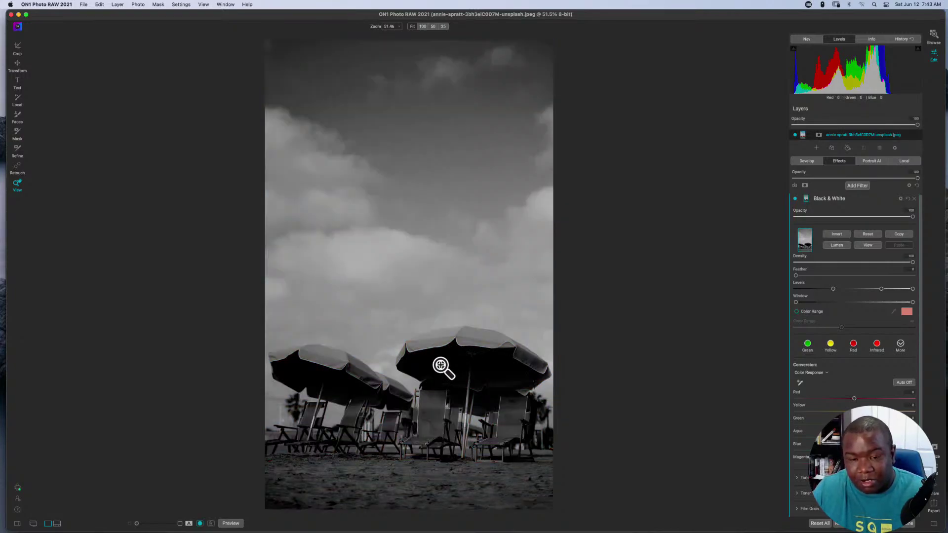
key(super+p)
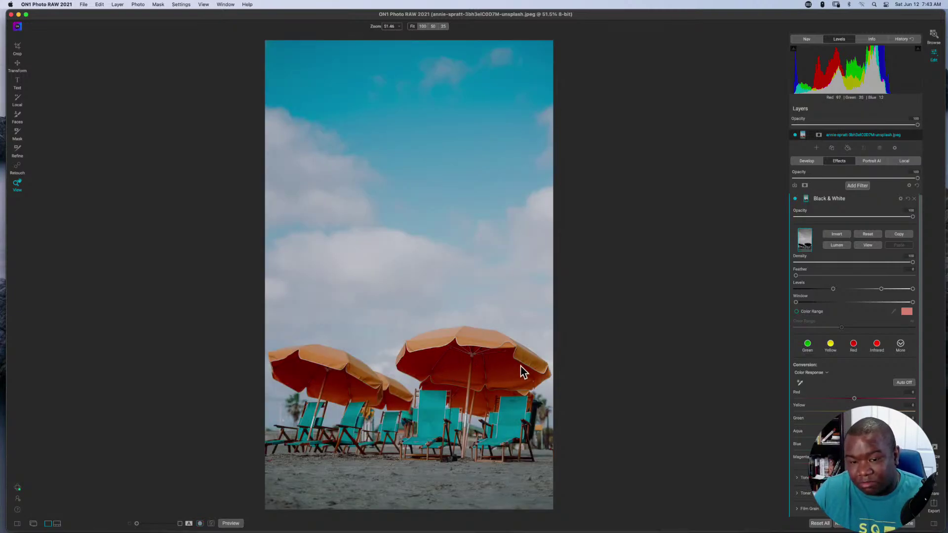
drag(833, 289, 773, 297)
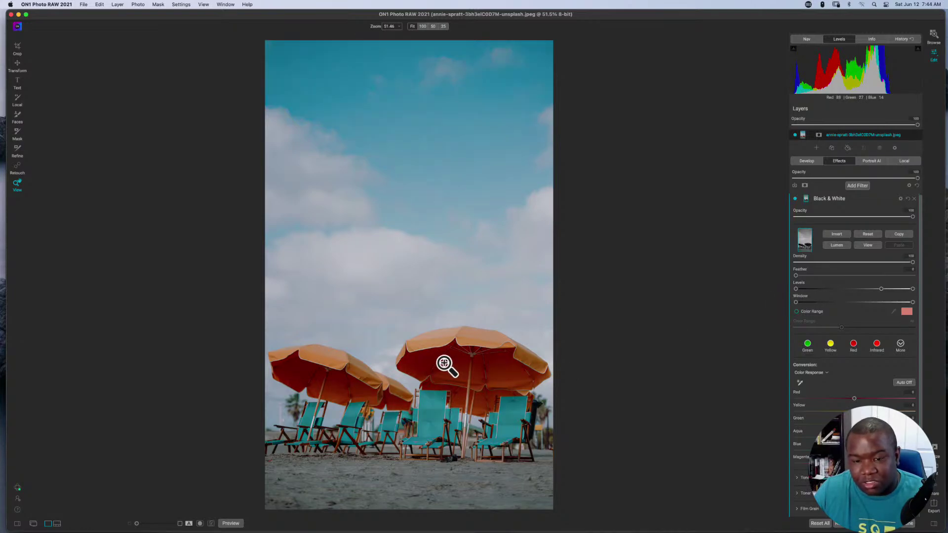
drag(796, 289, 843, 294)
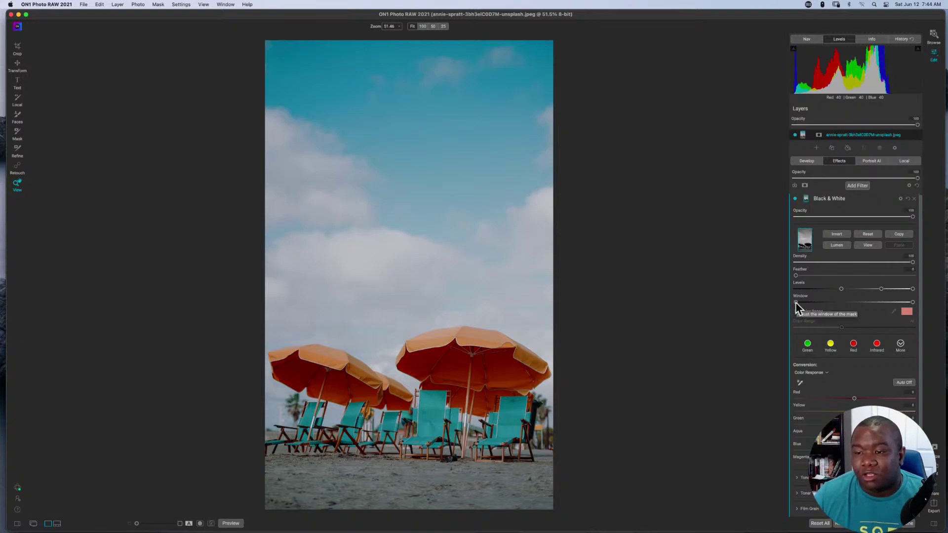
Step: Reset the mask to a fresh luminosity mask, try raising the lower limit of its Window range, and restore that limit to the minimum
click(867, 234)
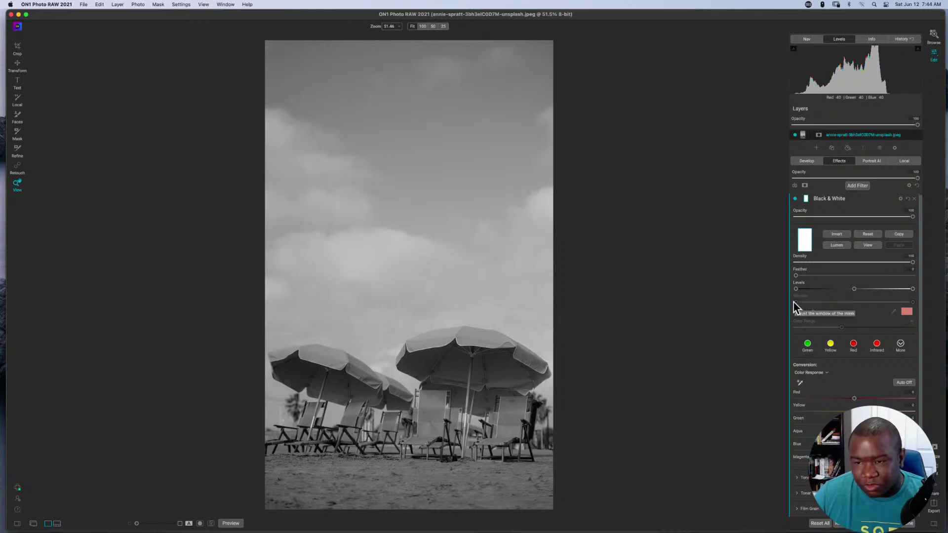
click(837, 246)
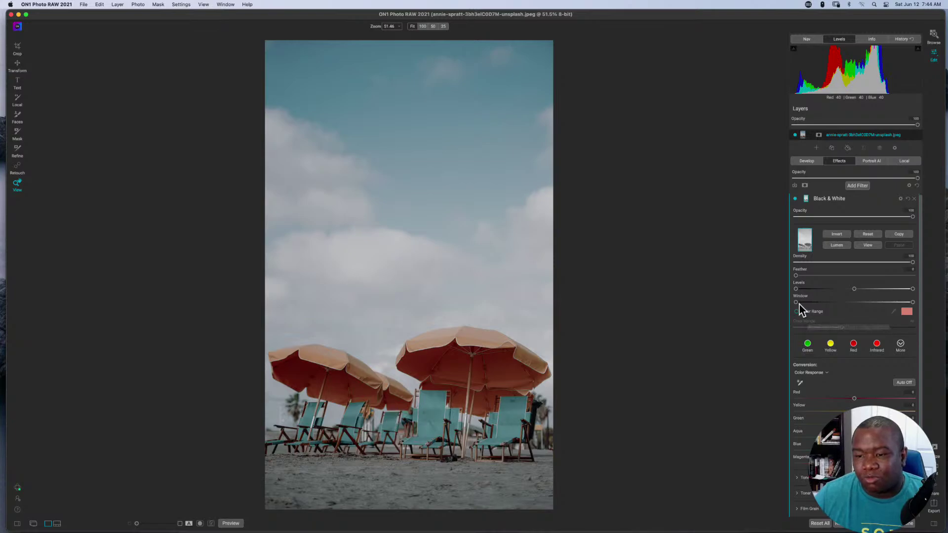
drag(796, 303, 850, 307)
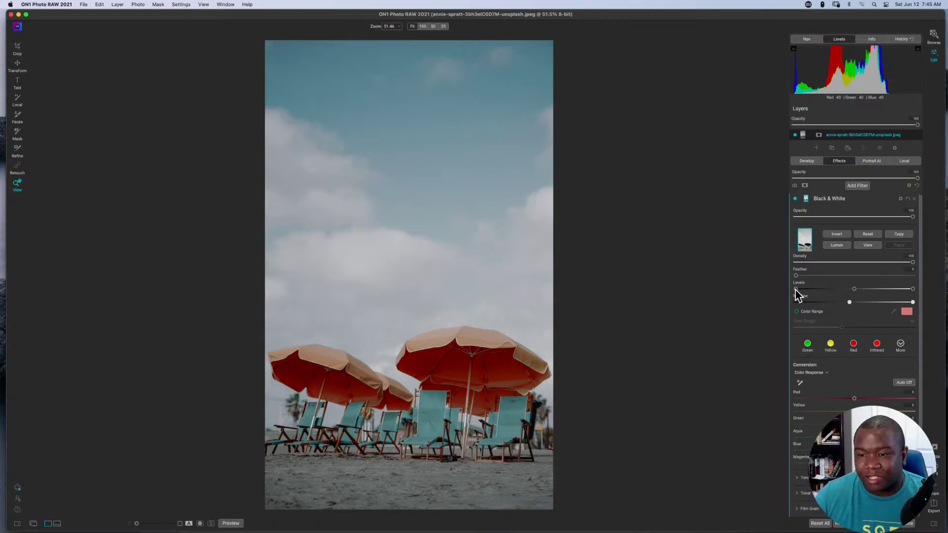
mouse_move(796, 289)
mouse_down()
mouse_move(807, 291)
mouse_move(789, 291)
mouse_up()
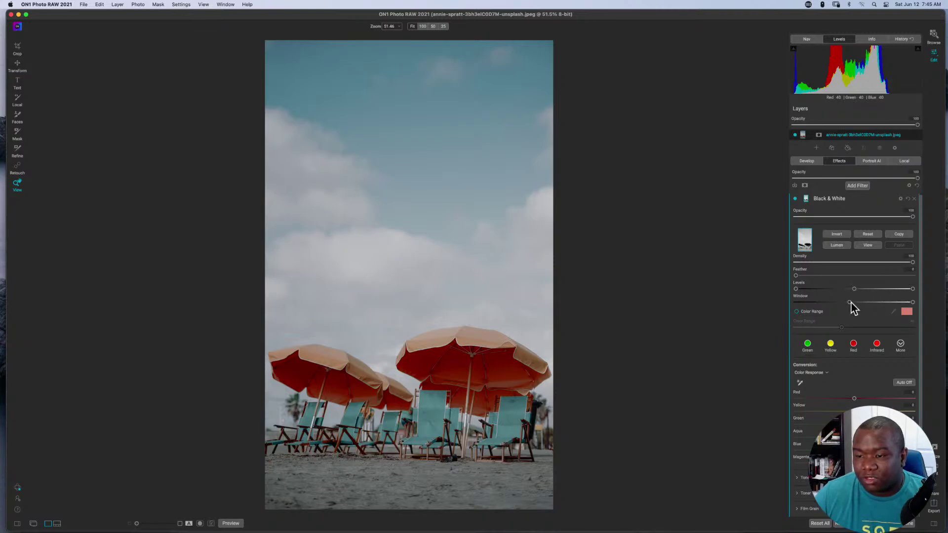
drag(849, 302, 751, 311)
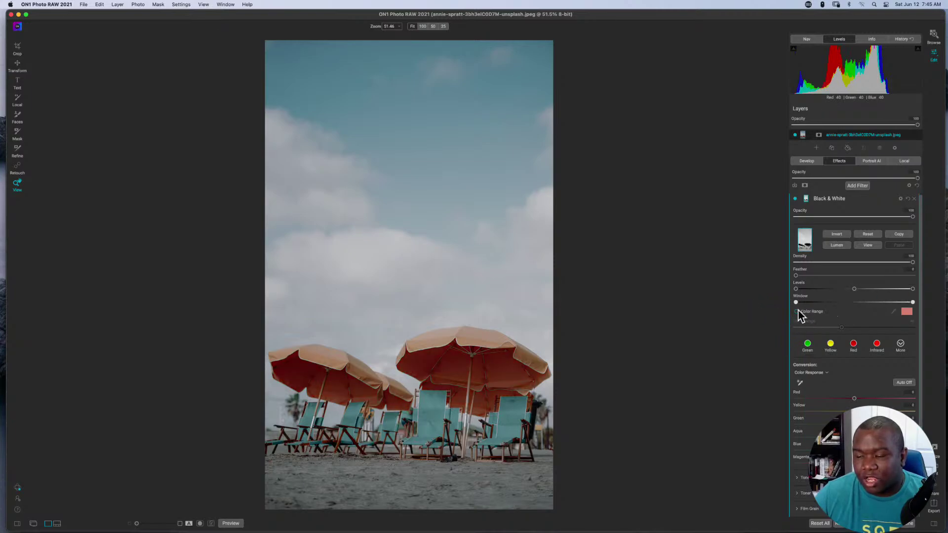
Step: Restrict the luminosity mask to the shadows with the upper Window limit, and brighten it by lowering the Levels midtone and white points
drag(913, 303, 835, 309)
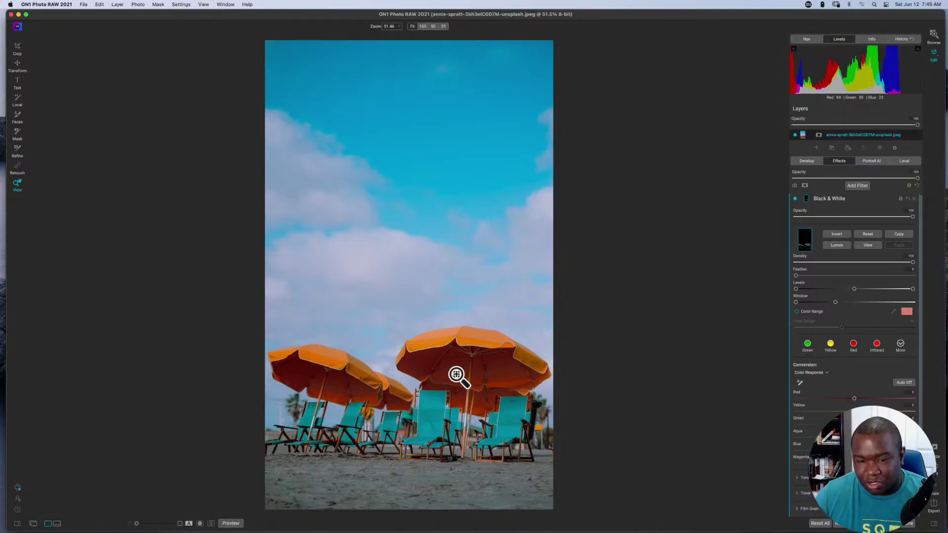
click(855, 290)
drag(855, 290, 811, 295)
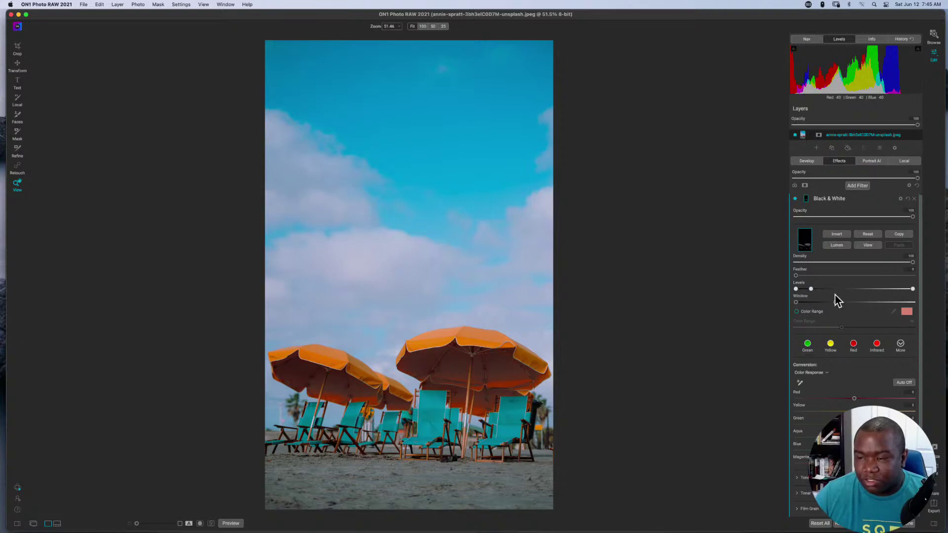
drag(914, 291, 828, 296)
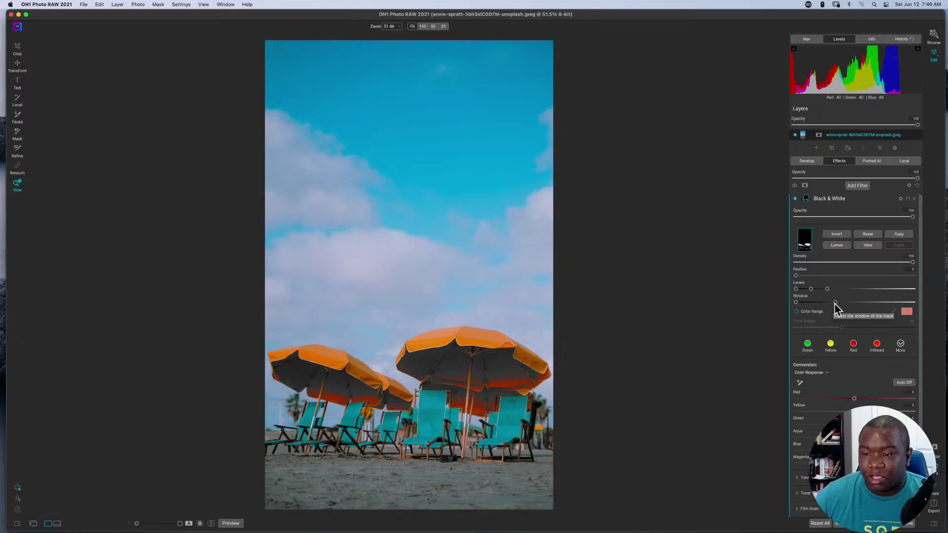
drag(835, 304, 829, 304)
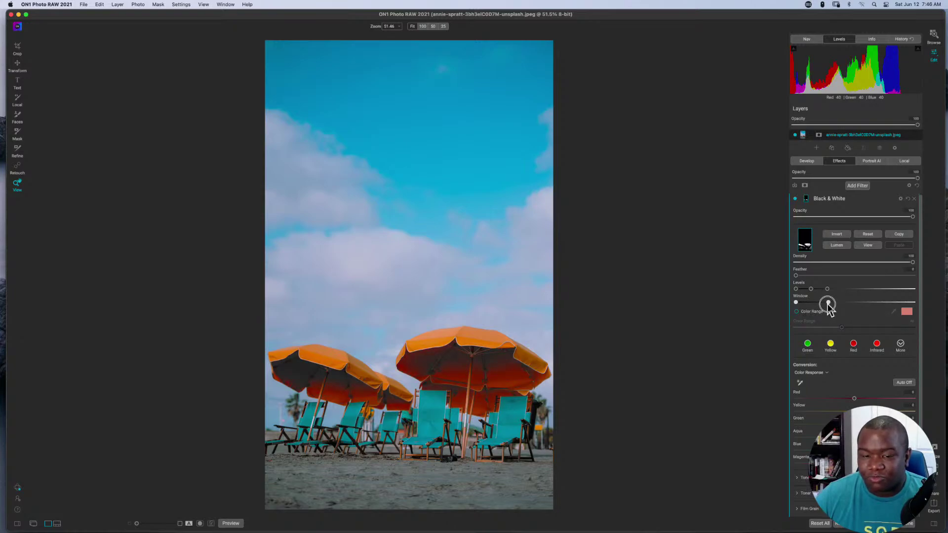
drag(828, 304, 849, 304)
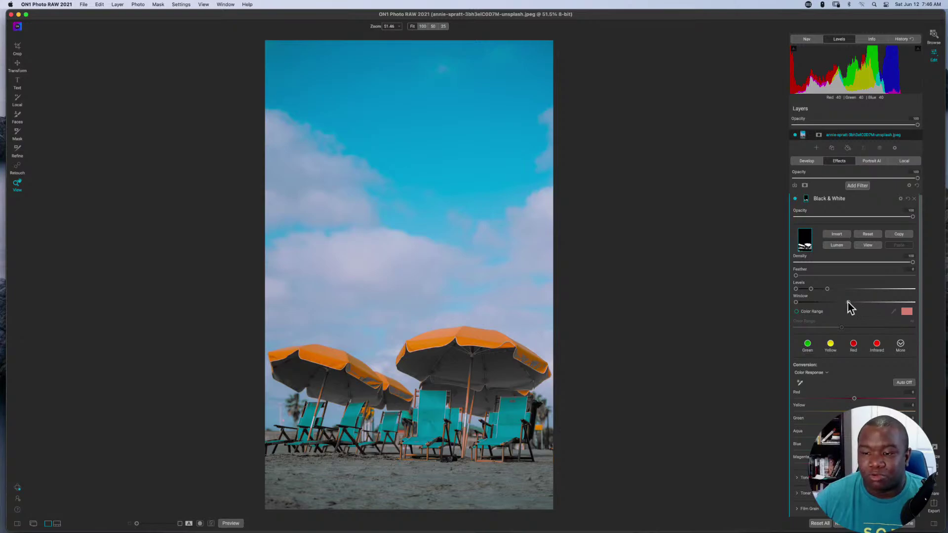
Step: Brighten the luminosity mask further by lowering its Levels midtone point, check it in mask view, and reset the mask
mouse_move(811, 289)
mouse_down()
mouse_move(833, 291)
mouse_move(805, 292)
mouse_up()
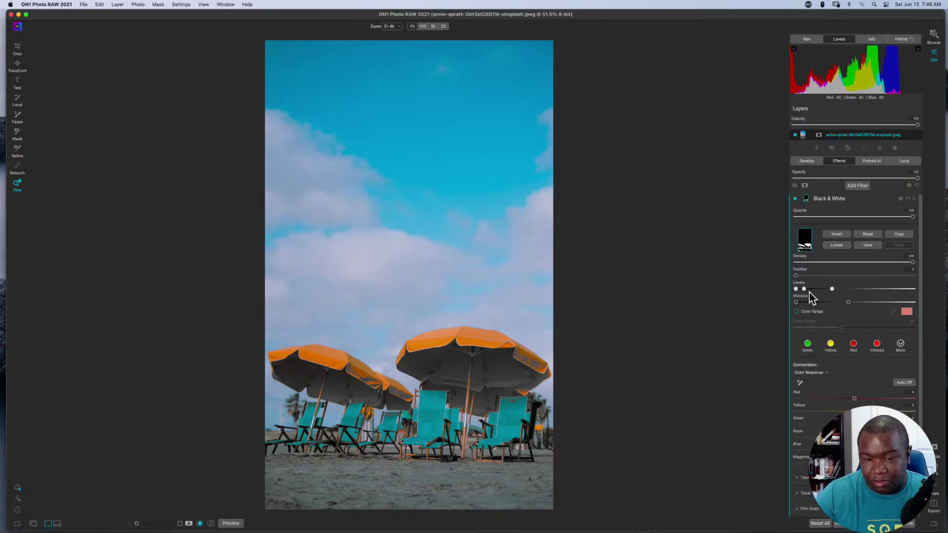
click(810, 293)
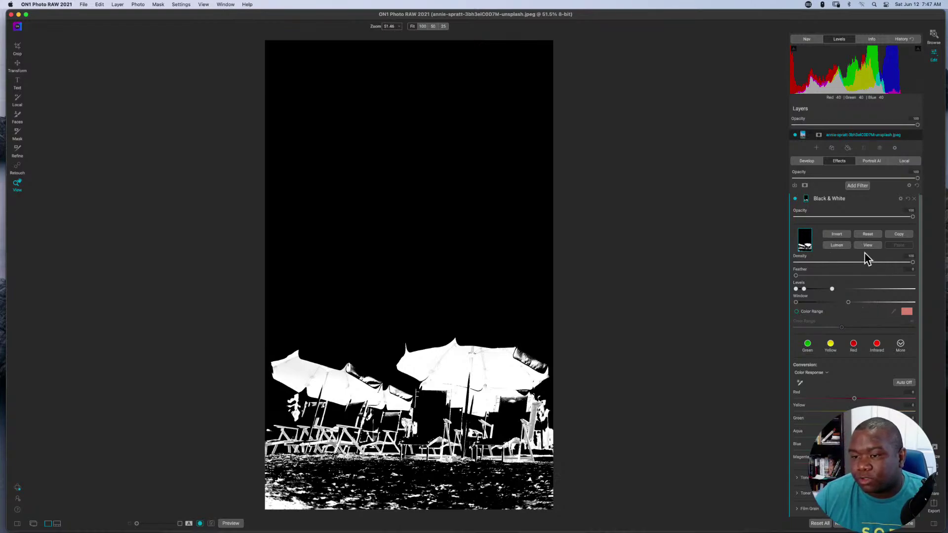
click(865, 235)
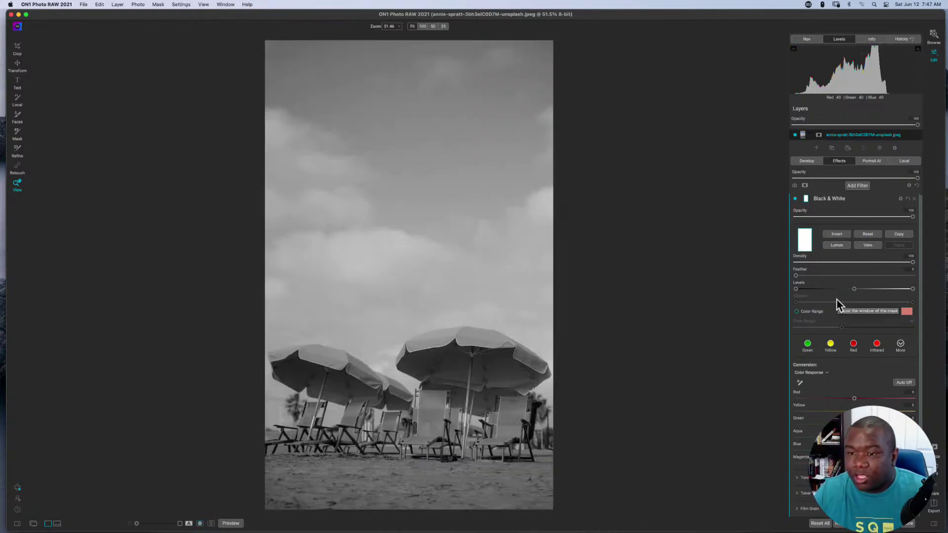
Step: Enable Color Range for the Black & White mask and sample the target color from the shaded underside of the large umbrella
click(803, 312)
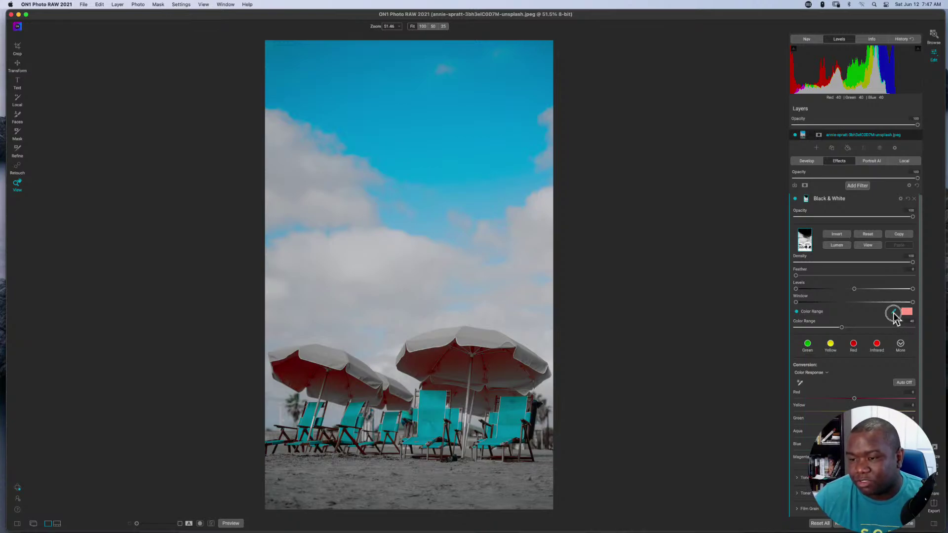
click(894, 311)
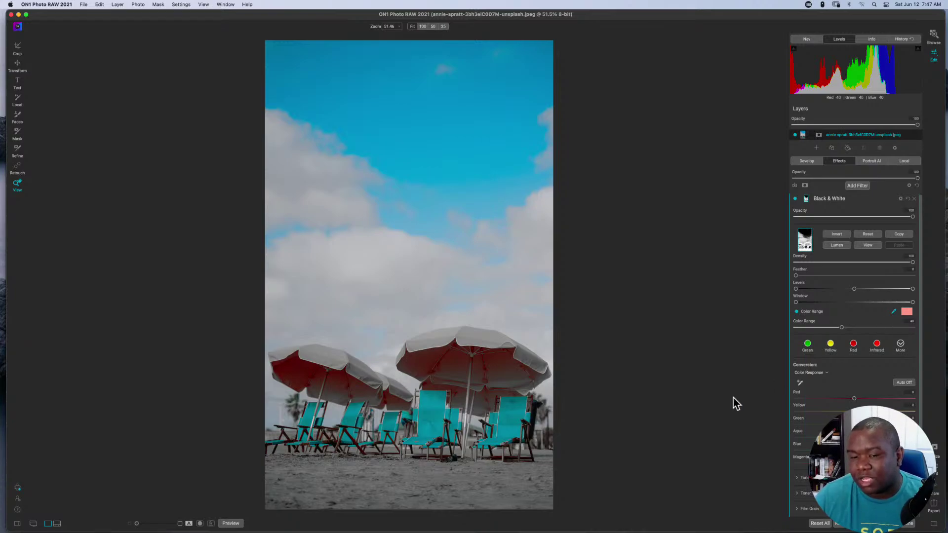
click(454, 361)
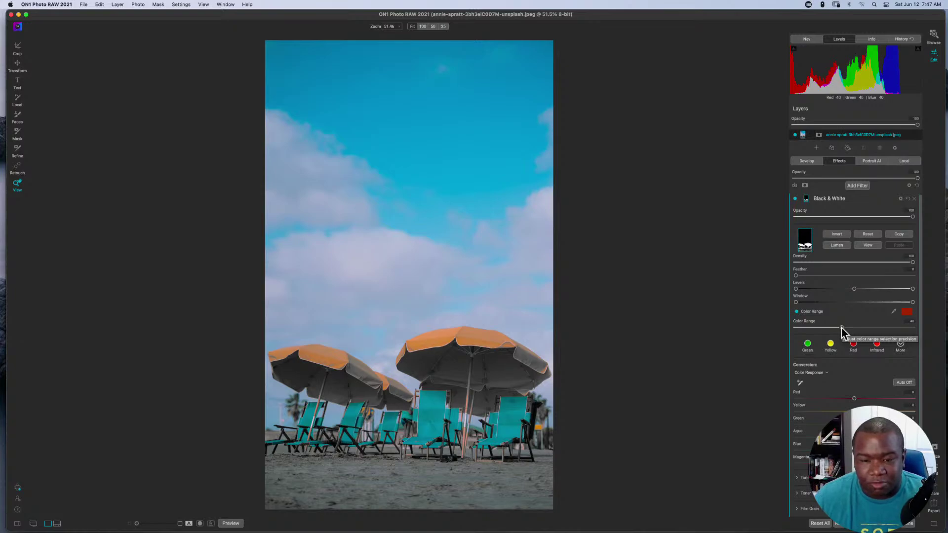
Step: Try a narrower Color Range, widen it to cover the whole umbrellas and the sand, and check the result in mask view
drag(842, 329, 816, 330)
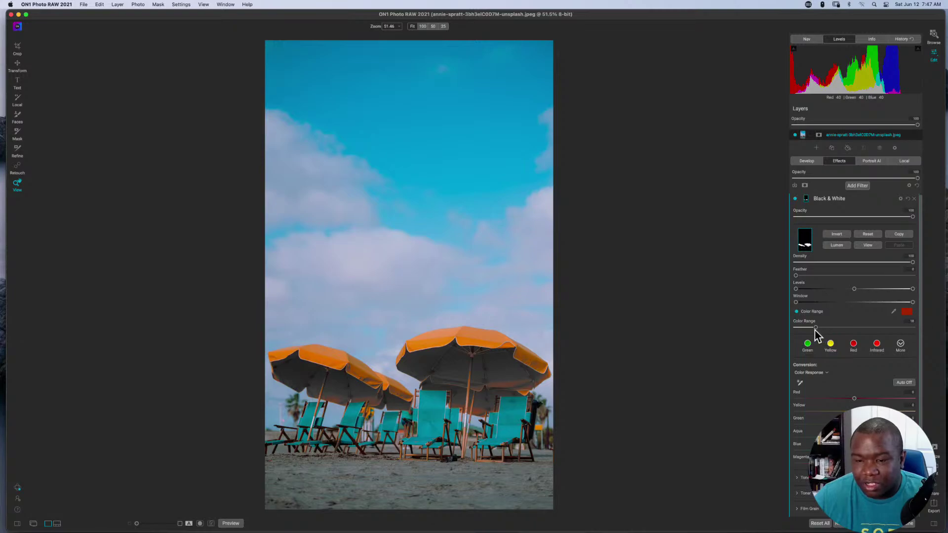
drag(816, 328, 860, 329)
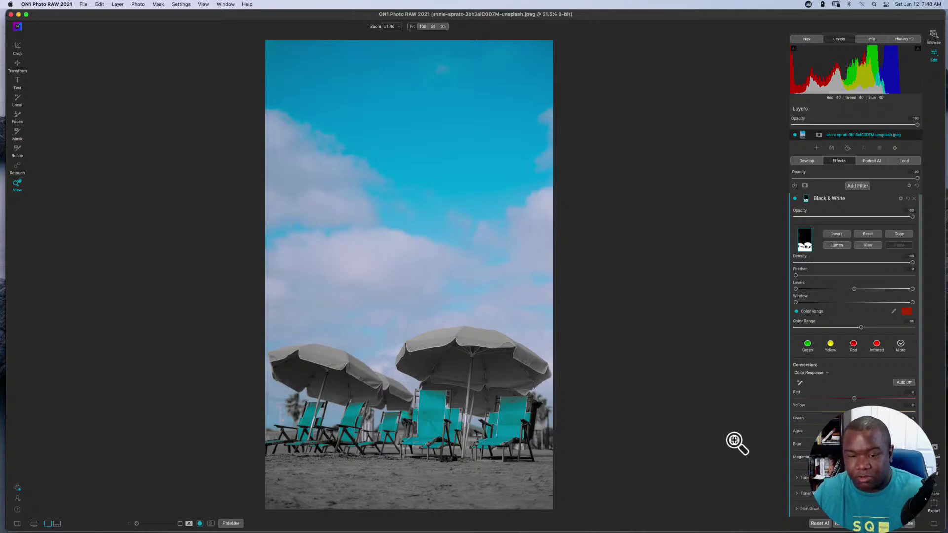
key(o)
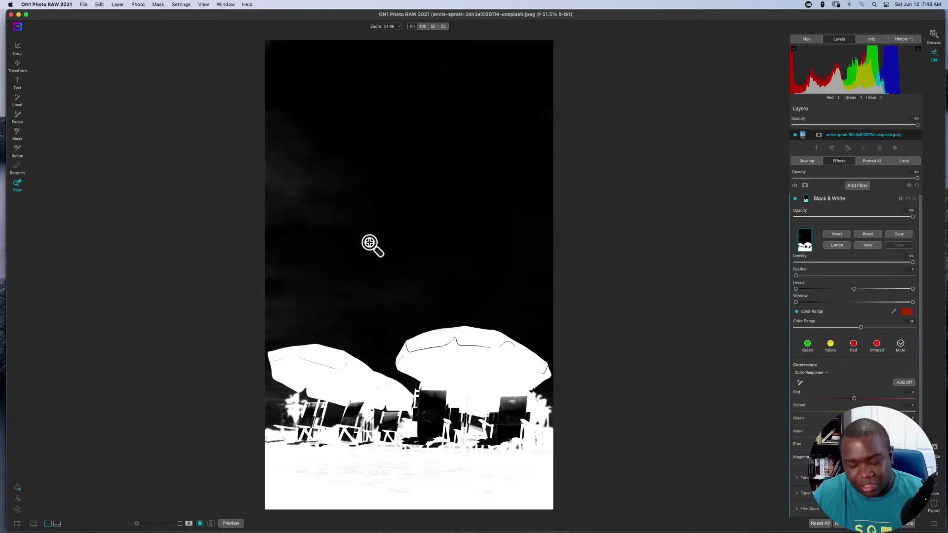
key(super+m)
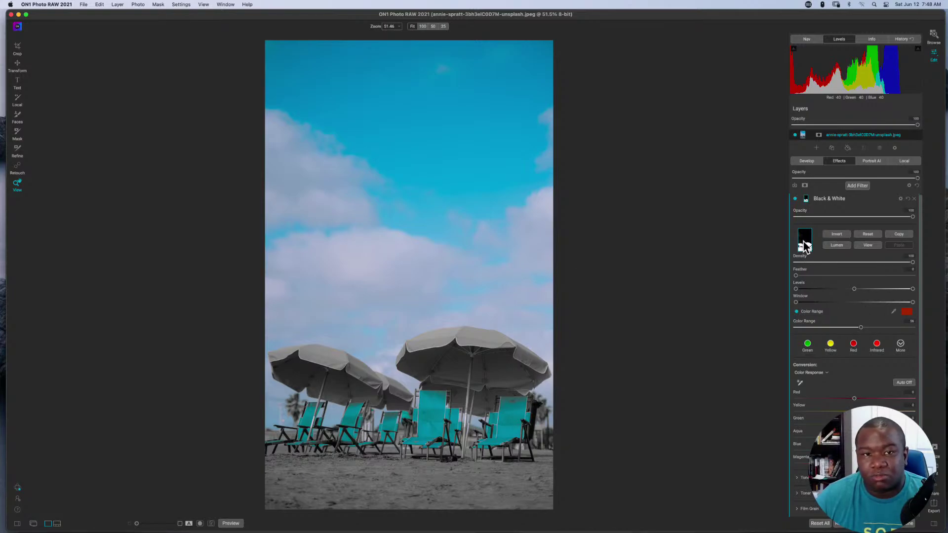
Step: In mask view, paint out the grey patches across the sky with a size 600 masking brush in Paint Out mode
click(18, 133)
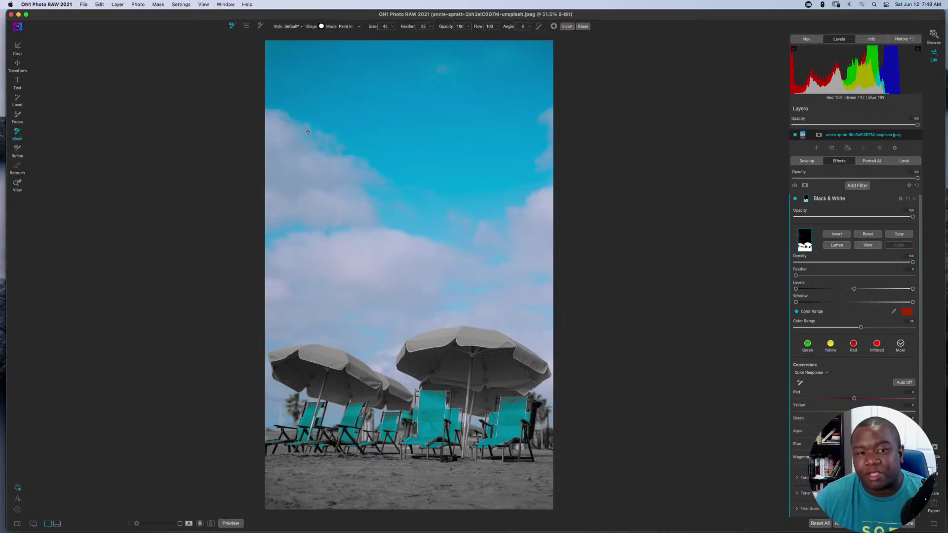
key(bracketright)
key(bracketright)
key(bracketright)
key(bracketright)
key(bracketright)
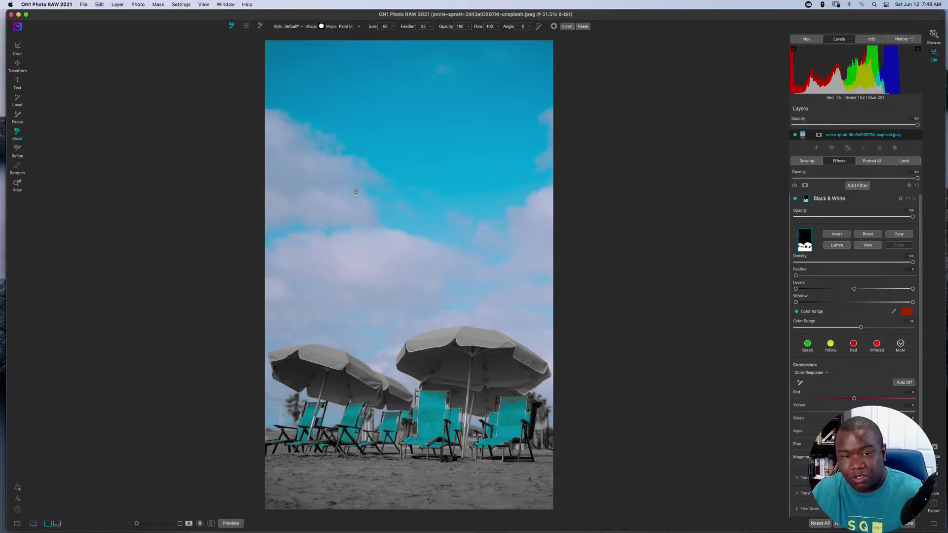
key(bracketright)
key(bracketright)
key(bracketright)
key(bracketright)
key(bracketright)
key(bracketright)
key(bracketright)
key(bracketright)
key(bracketright)
key(bracketright)
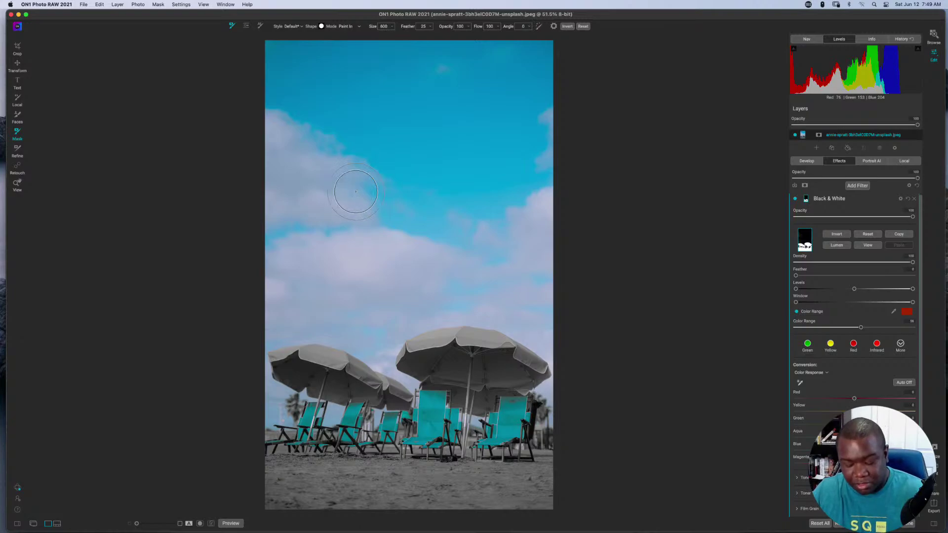
key(m)
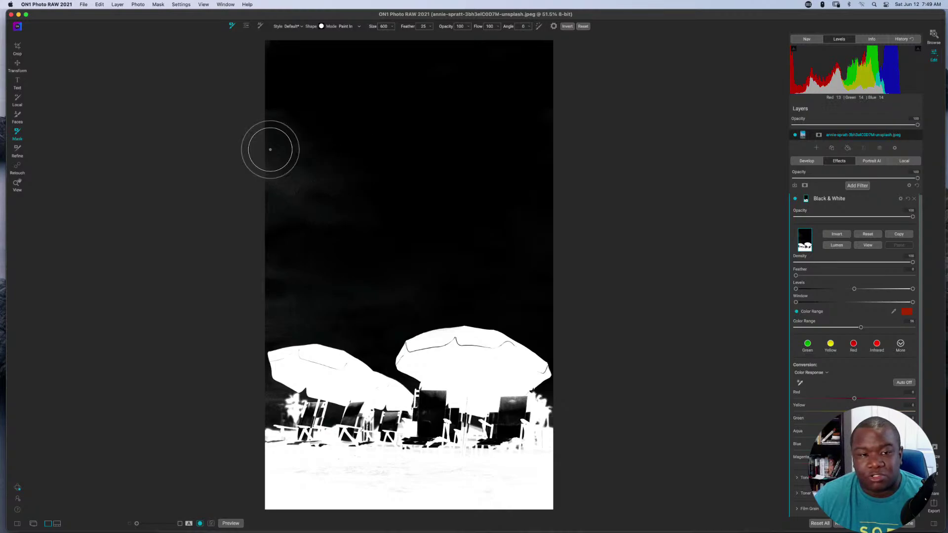
key(slash)
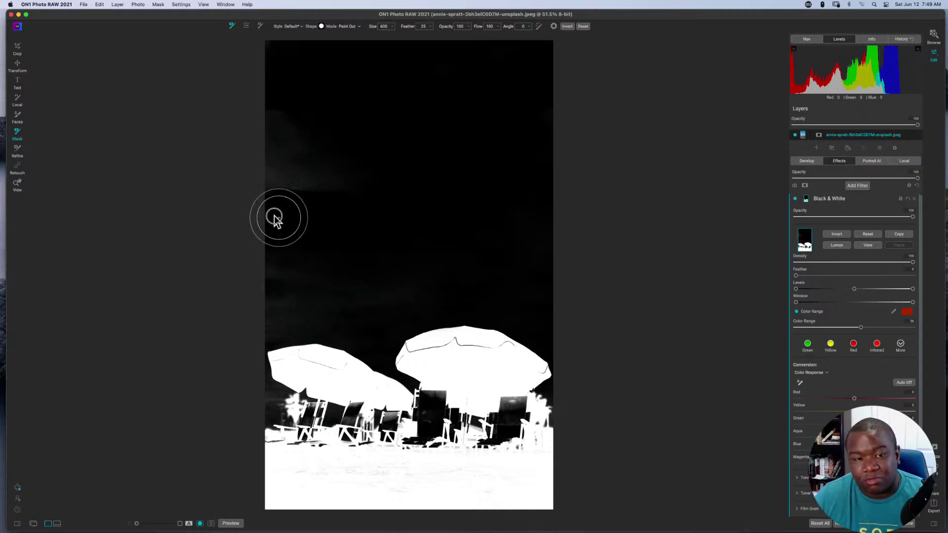
mouse_move(247, 200)
mouse_down()
mouse_move(273, 98)
mouse_move(310, 164)
mouse_move(337, 184)
mouse_move(306, 165)
mouse_move(255, 227)
mouse_move(280, 290)
mouse_move(268, 309)
mouse_move(305, 296)
mouse_move(297, 251)
mouse_move(344, 301)
mouse_move(475, 262)
mouse_move(543, 275)
mouse_move(524, 187)
mouse_move(526, 283)
mouse_move(548, 319)
mouse_move(474, 288)
mouse_move(260, 316)
mouse_move(329, 300)
mouse_move(384, 244)
mouse_move(490, 232)
mouse_move(550, 245)
mouse_up()
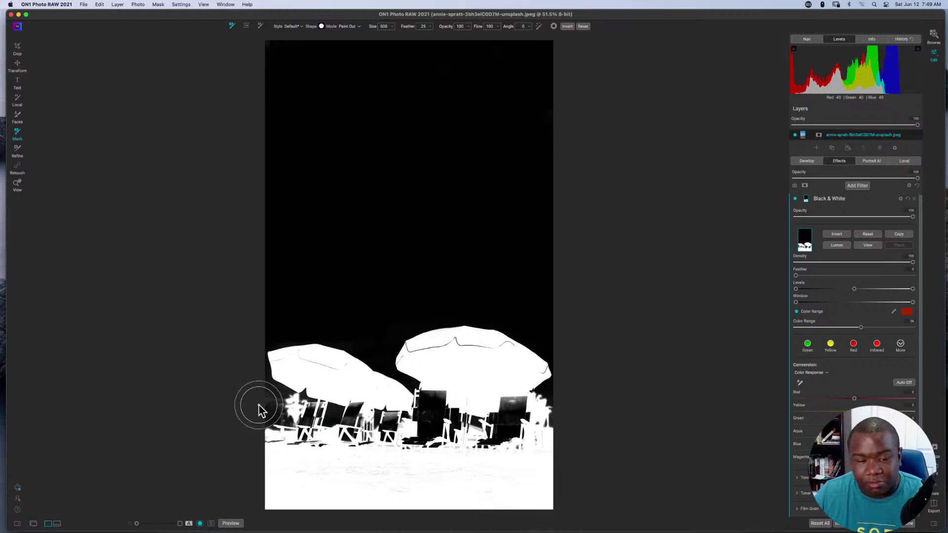
Step: Reduce the brush to size 175, compare the mask with the photo, and paint out the grey area beside the leftmost chair
key(bracketleft)
key(bracketleft)
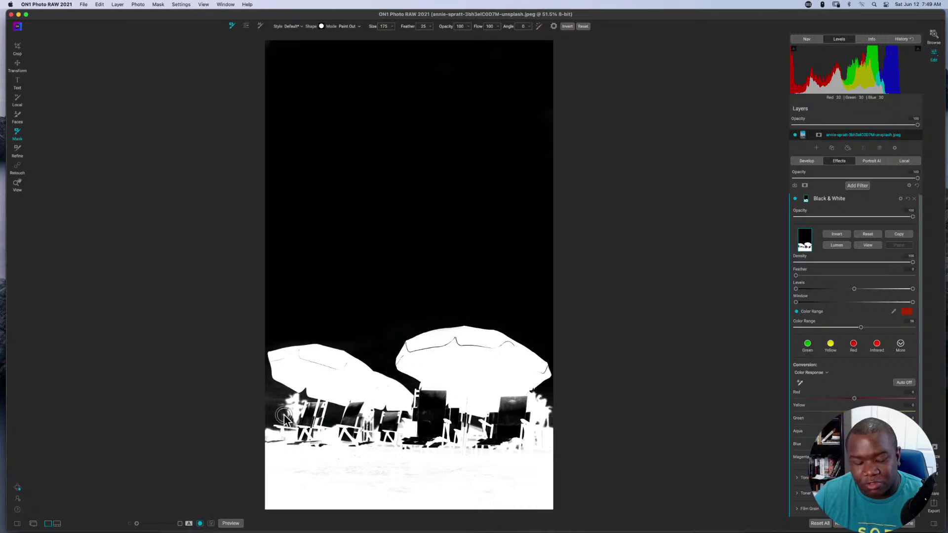
key(super+m)
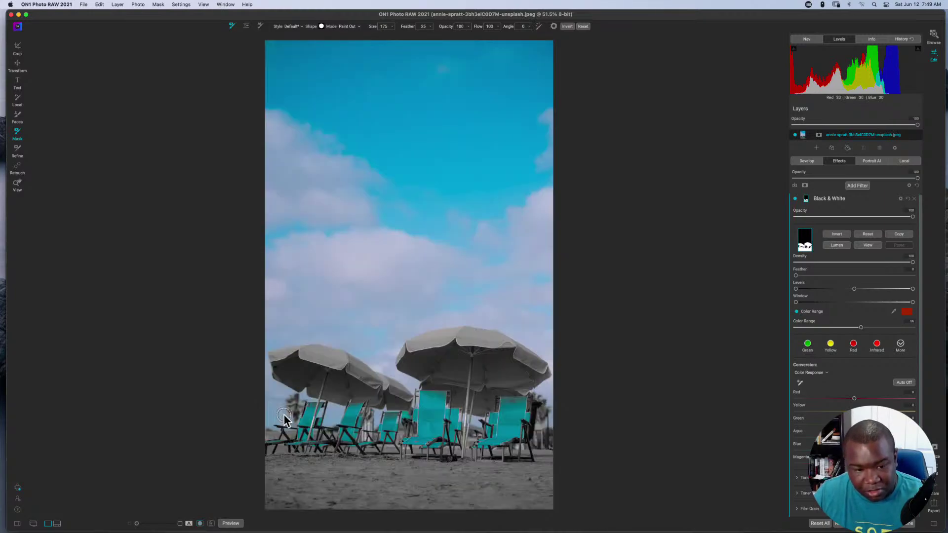
key(super+m)
mouse_move(287, 418)
mouse_down()
mouse_move(289, 402)
mouse_move(264, 389)
mouse_move(277, 412)
mouse_move(269, 415)
mouse_move(279, 414)
mouse_move(265, 400)
mouse_up()
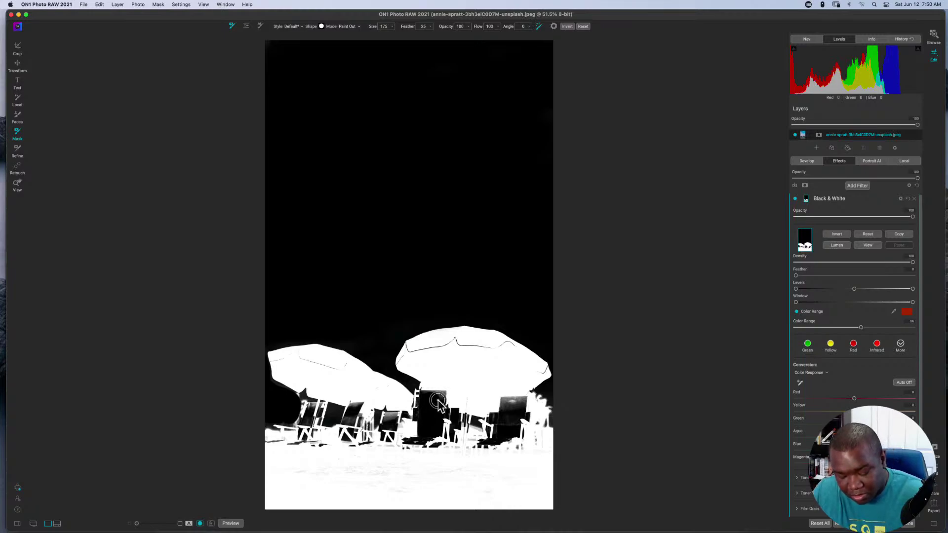
Step: Paint out the grey upper part of the large middle chair's backrest in the mask with a size 90 brush
key(super+equal)
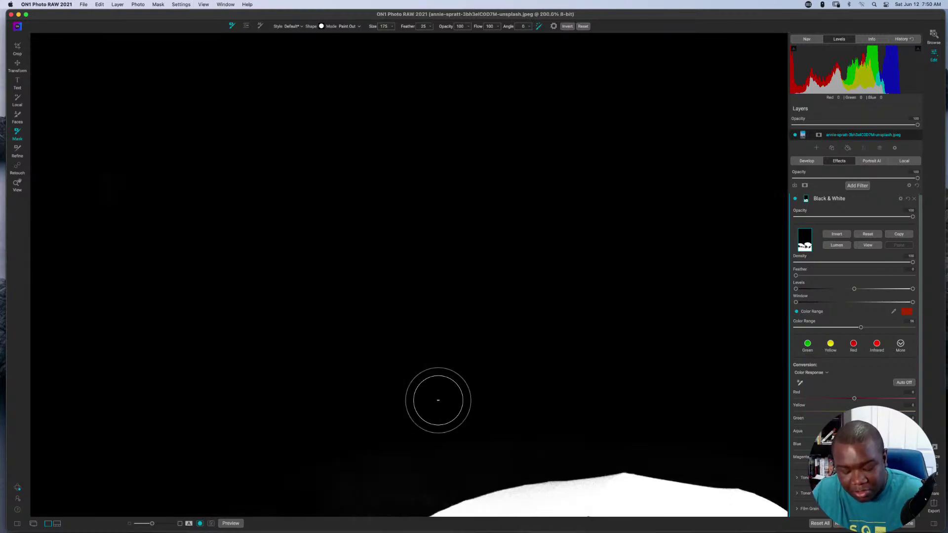
scroll(460, 223, down, 10)
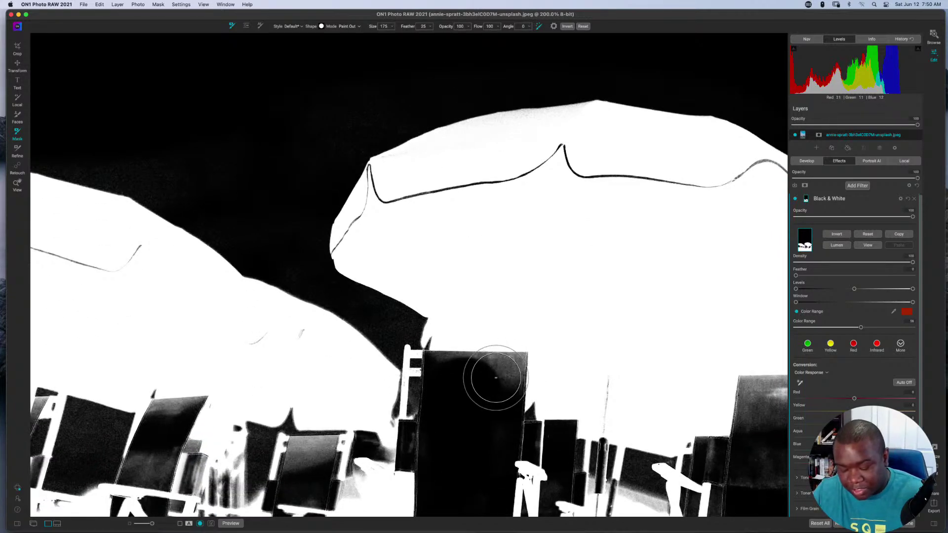
key(bracketleft)
key(bracketleft)
key(bracketleft)
key(bracketleft)
key(bracketleft)
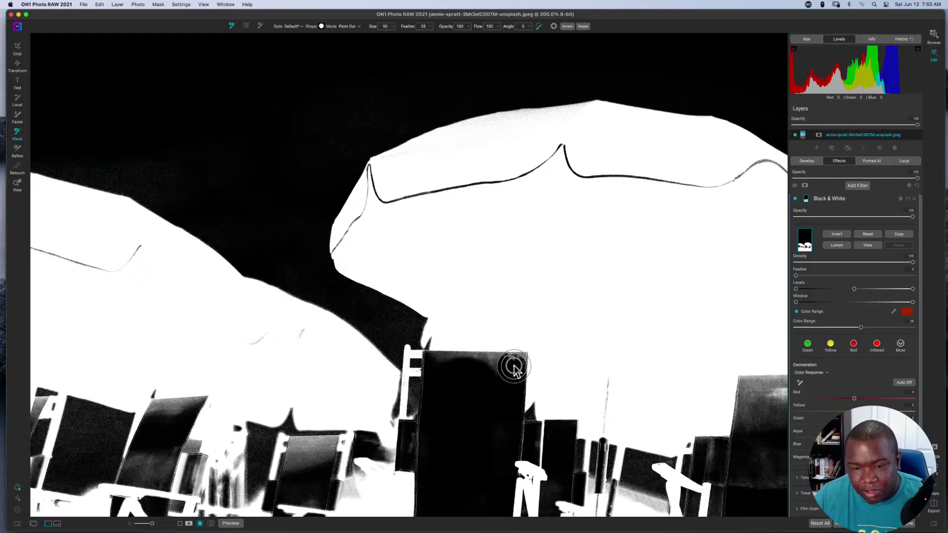
mouse_move(514, 368)
mouse_down()
mouse_move(437, 365)
mouse_move(514, 369)
mouse_up()
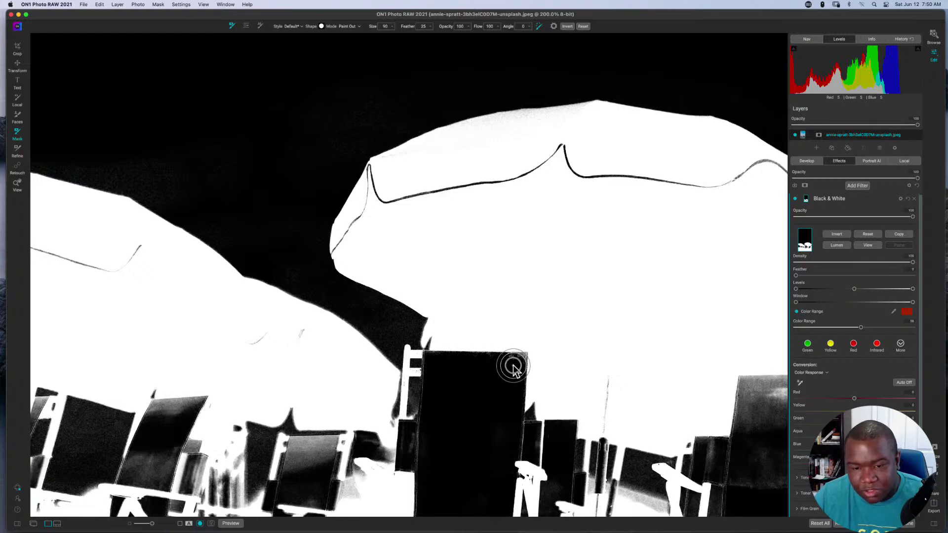
Step: Reduce the brush to size 45 and paint out the large middle chair's remaining edges and the small neighboring chair's backrest
key(bracketleft)
key(bracketleft)
key(bracketleft)
key(bracketleft)
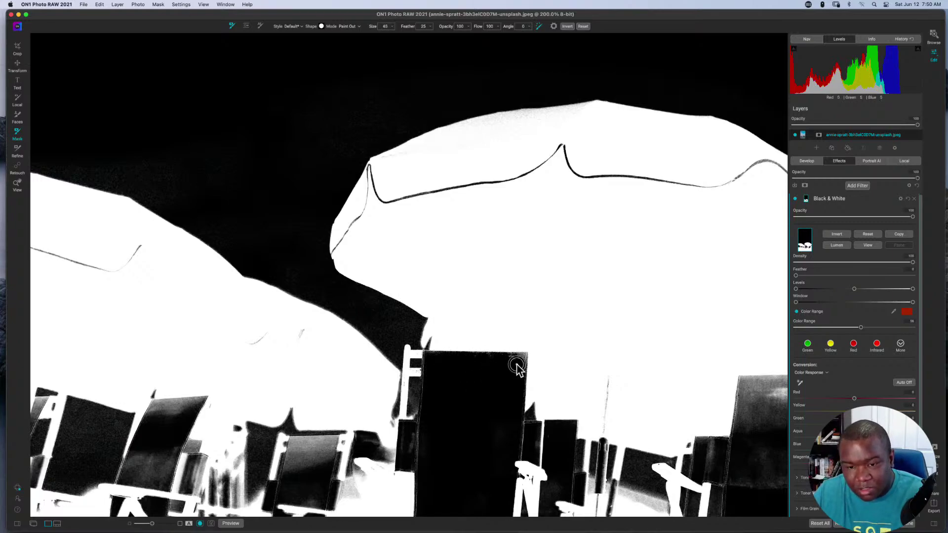
mouse_move(519, 369)
mouse_down()
mouse_move(521, 357)
mouse_move(431, 357)
mouse_move(430, 385)
mouse_up()
mouse_move(303, 461)
mouse_down()
mouse_move(290, 455)
mouse_move(289, 474)
mouse_move(296, 450)
mouse_move(328, 448)
mouse_move(303, 459)
mouse_move(315, 459)
mouse_move(330, 447)
mouse_move(299, 446)
mouse_up()
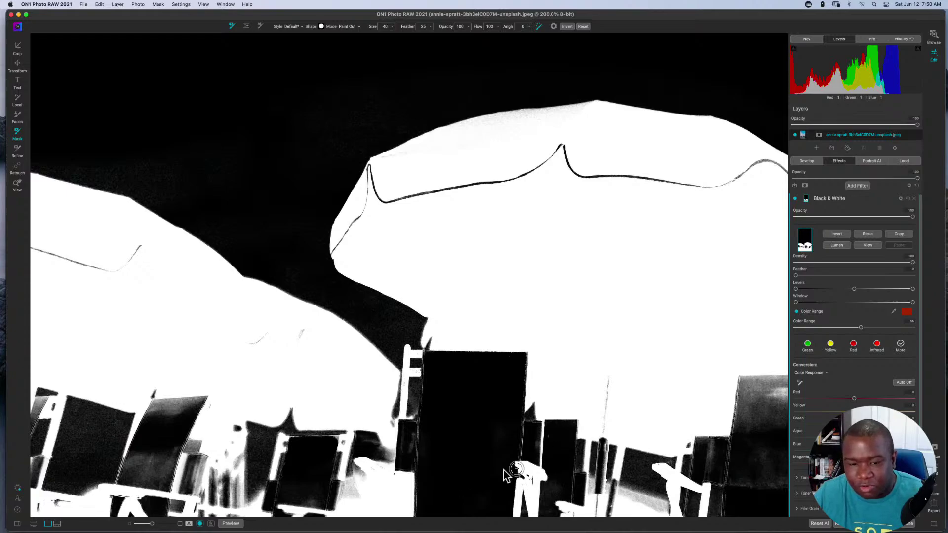
Step: Paint out the backrest of the large right-hand chair and the grey spots on the large chairs' seats, finishing with a size 40 brush
drag(578, 480, 374, 364)
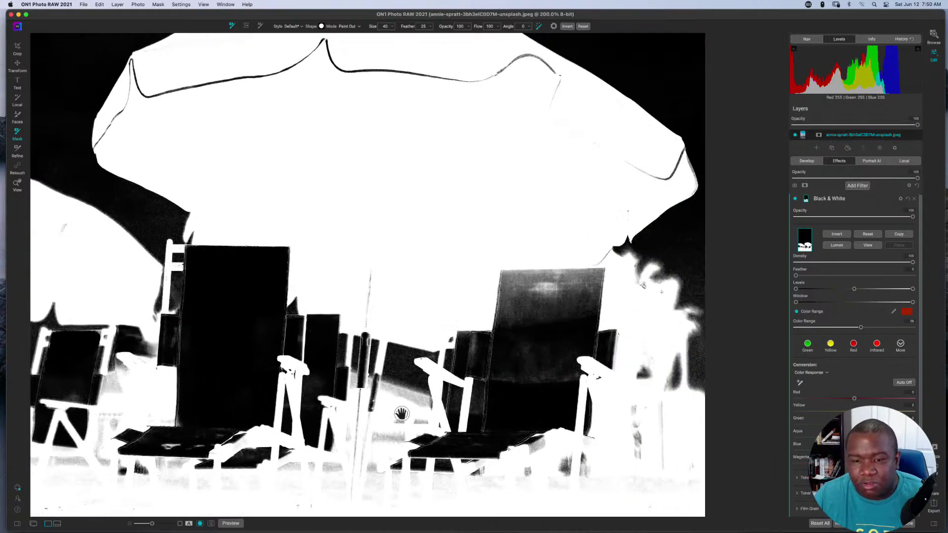
mouse_move(505, 310)
mouse_down()
mouse_move(508, 276)
mouse_move(594, 277)
mouse_move(589, 316)
mouse_move(587, 290)
mouse_move(579, 310)
mouse_move(578, 287)
mouse_move(567, 321)
mouse_move(558, 290)
mouse_move(561, 303)
mouse_move(535, 289)
mouse_move(543, 315)
mouse_move(519, 323)
mouse_move(515, 304)
mouse_move(520, 294)
mouse_move(562, 298)
mouse_move(552, 317)
mouse_move(535, 297)
mouse_move(554, 313)
mouse_move(563, 296)
mouse_move(534, 294)
mouse_move(583, 291)
mouse_move(544, 298)
mouse_move(520, 291)
mouse_move(540, 356)
mouse_move(537, 392)
mouse_move(548, 361)
mouse_move(557, 380)
mouse_move(561, 369)
mouse_move(543, 383)
mouse_move(527, 376)
mouse_move(525, 342)
mouse_move(558, 369)
mouse_move(529, 381)
mouse_move(524, 364)
mouse_move(511, 365)
mouse_move(509, 388)
mouse_move(506, 356)
mouse_move(474, 370)
mouse_move(475, 344)
mouse_move(455, 364)
mouse_move(478, 342)
mouse_up()
key(bracketright)
key(bracketright)
key(bracketright)
key(bracketleft)
key(bracketleft)
key(bracketleft)
key(bracketleft)
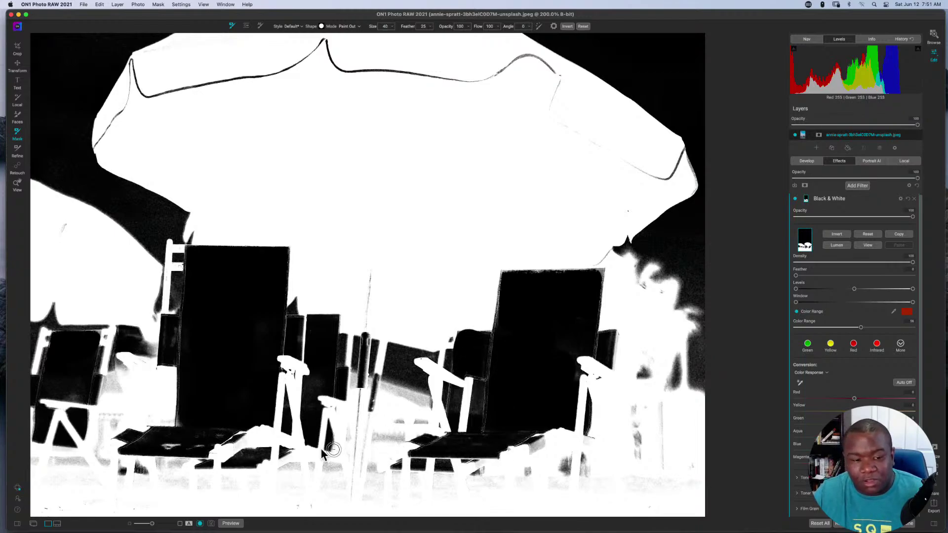
mouse_move(160, 446)
mouse_down()
mouse_move(186, 449)
mouse_move(227, 424)
mouse_up()
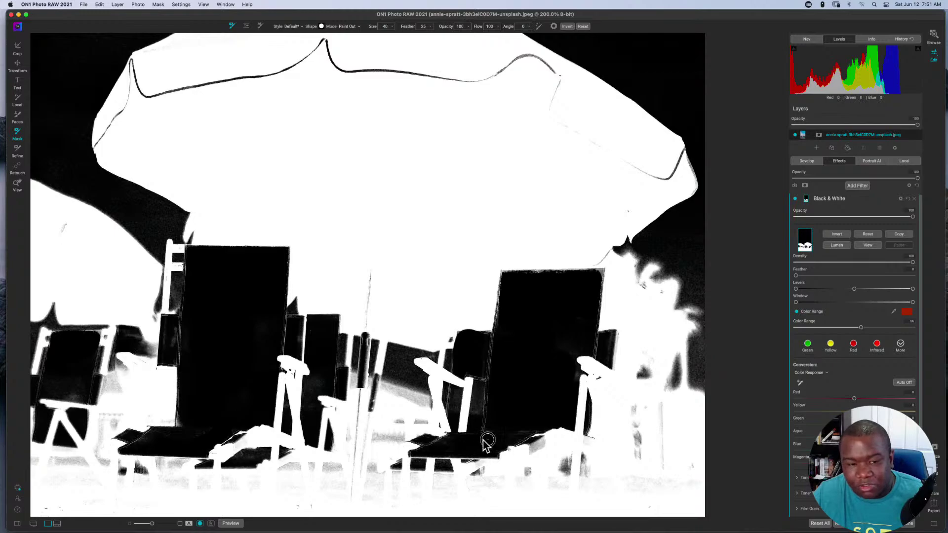
Step: Paint out the grey areas on the backrests of the two leftmost chairs in the mask
drag(197, 417, 535, 362)
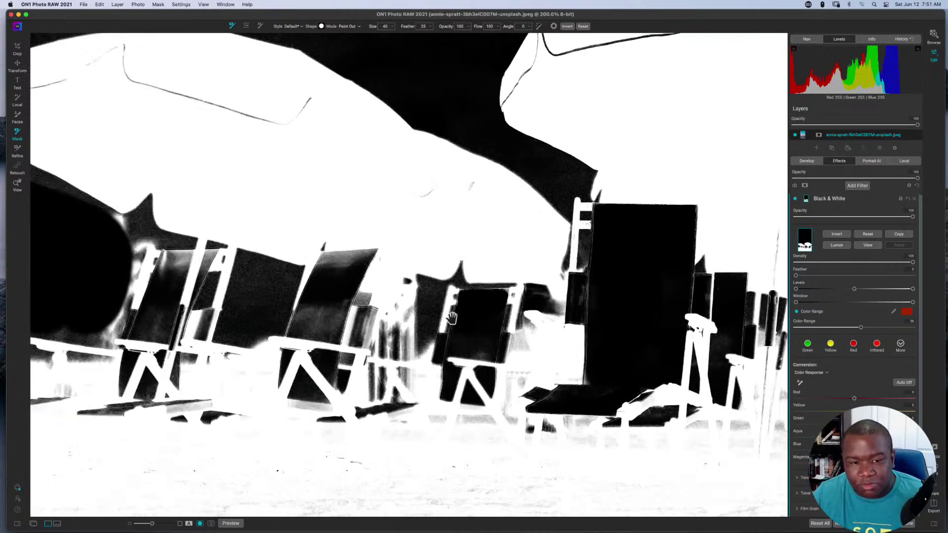
mouse_move(333, 327)
mouse_down()
mouse_move(339, 302)
mouse_move(328, 331)
mouse_move(312, 334)
mouse_move(303, 322)
mouse_move(318, 307)
mouse_move(318, 328)
mouse_move(303, 317)
mouse_up()
mouse_move(351, 264)
mouse_down()
mouse_move(327, 265)
mouse_move(350, 316)
mouse_move(359, 262)
mouse_move(325, 268)
mouse_up()
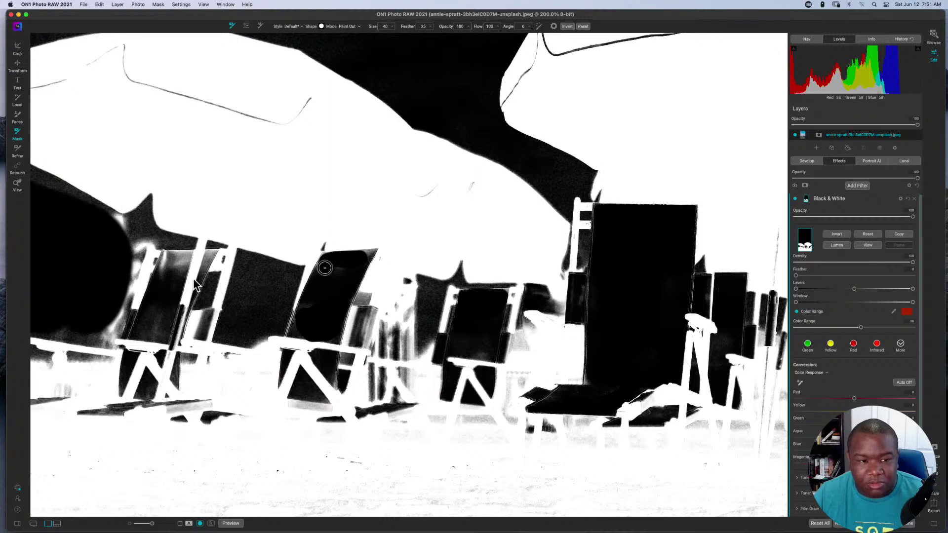
mouse_move(178, 274)
mouse_down()
mouse_move(182, 262)
mouse_move(168, 271)
mouse_move(167, 262)
mouse_move(188, 261)
mouse_up()
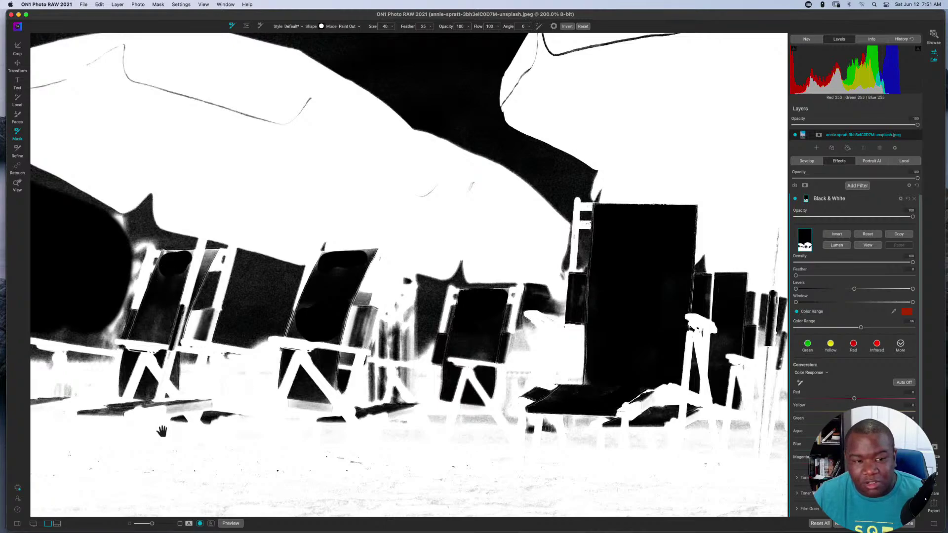
Step: Paint out the sky edge beside the leftmost chair and touch up the chair backs, using a size 10 brush for the last corner
drag(162, 431, 380, 419)
mouse_move(314, 322)
mouse_down()
mouse_move(327, 317)
mouse_move(353, 235)
mouse_move(326, 210)
mouse_up()
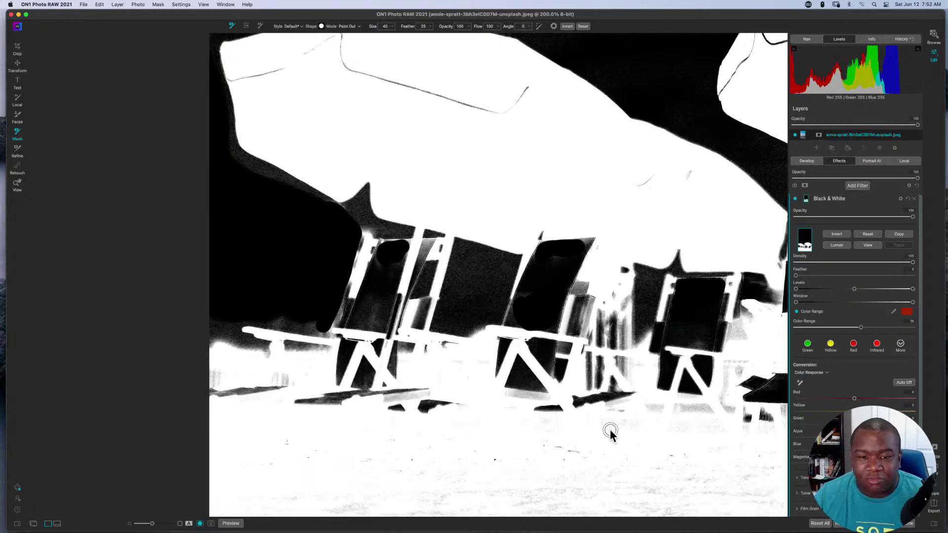
mouse_move(377, 302)
mouse_down()
mouse_move(371, 321)
mouse_move(376, 299)
mouse_up()
key(bracketleft)
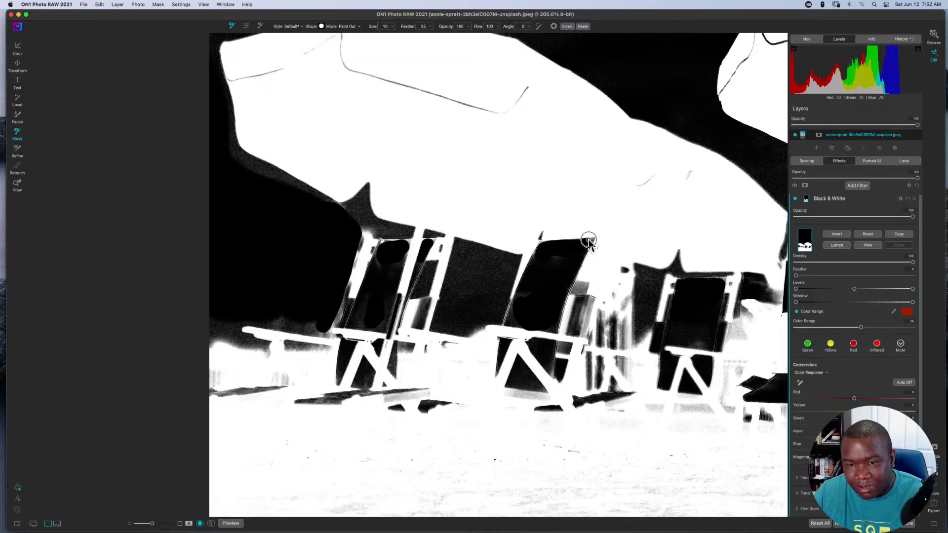
drag(589, 241, 586, 246)
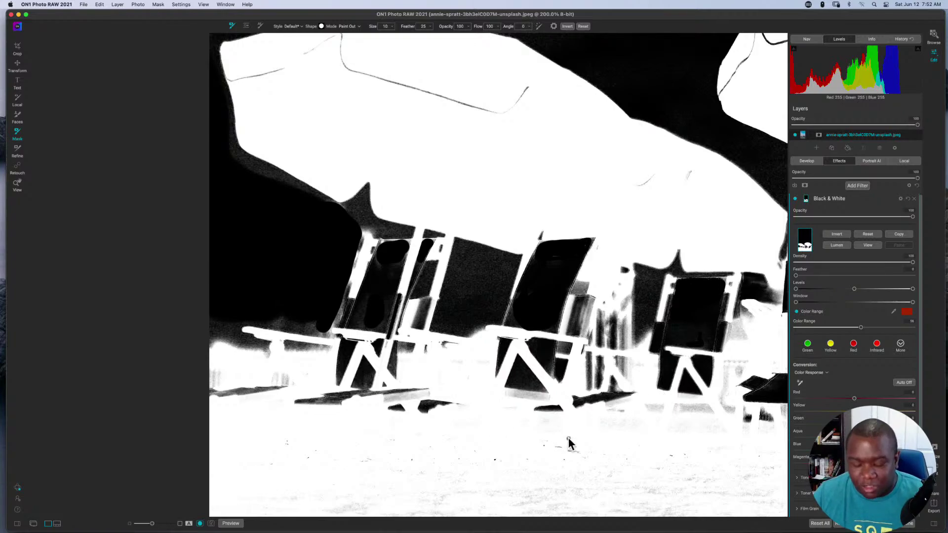
key(super+0)
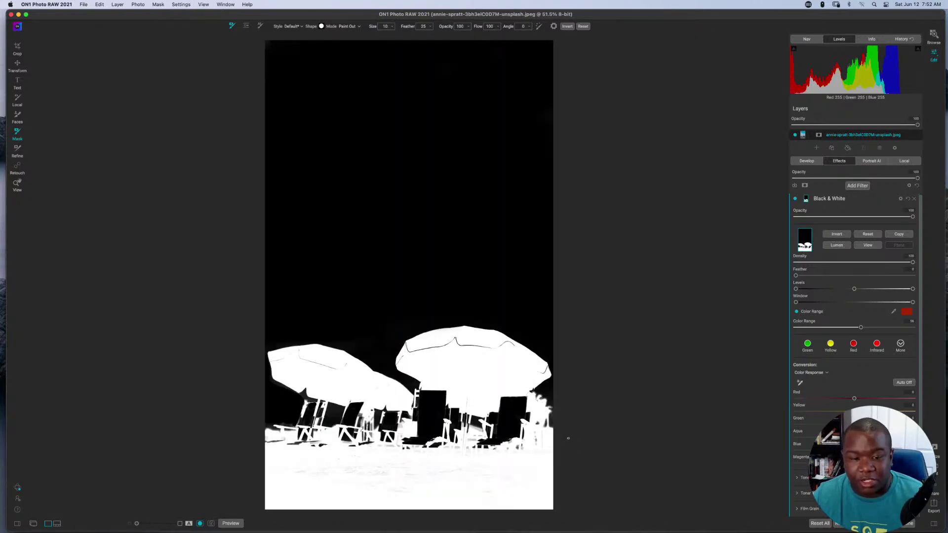
Step: Copy the Black & White filter's mask and paste it onto the mask of a new Color Enhancer filter
key(super+m)
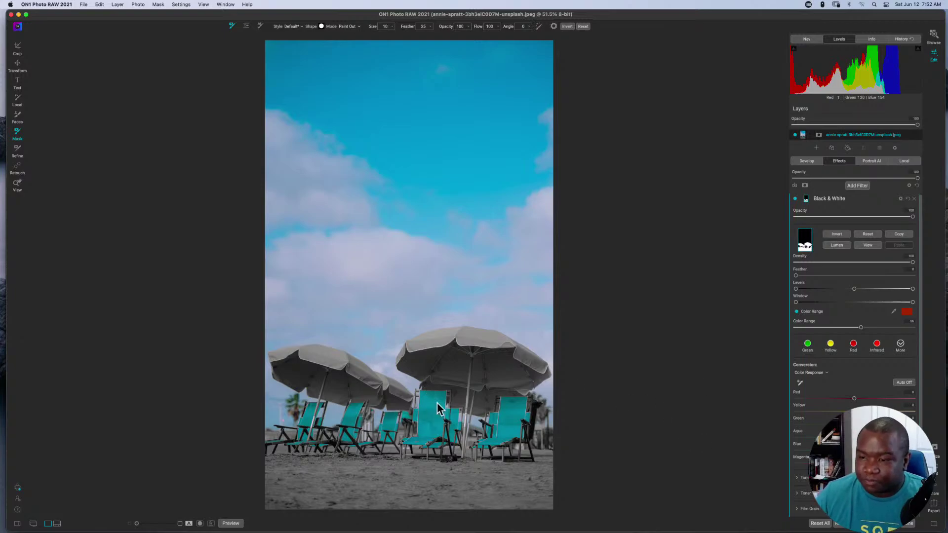
click(899, 235)
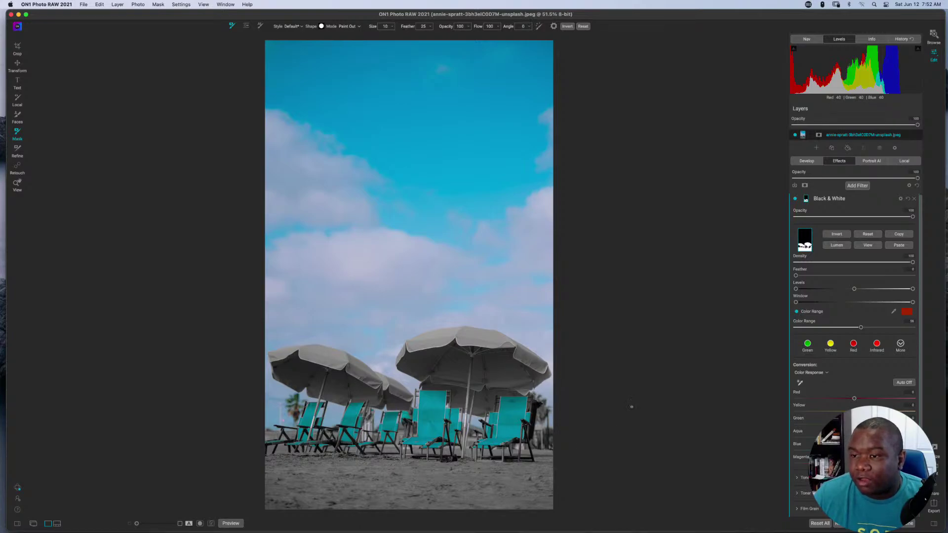
click(859, 188)
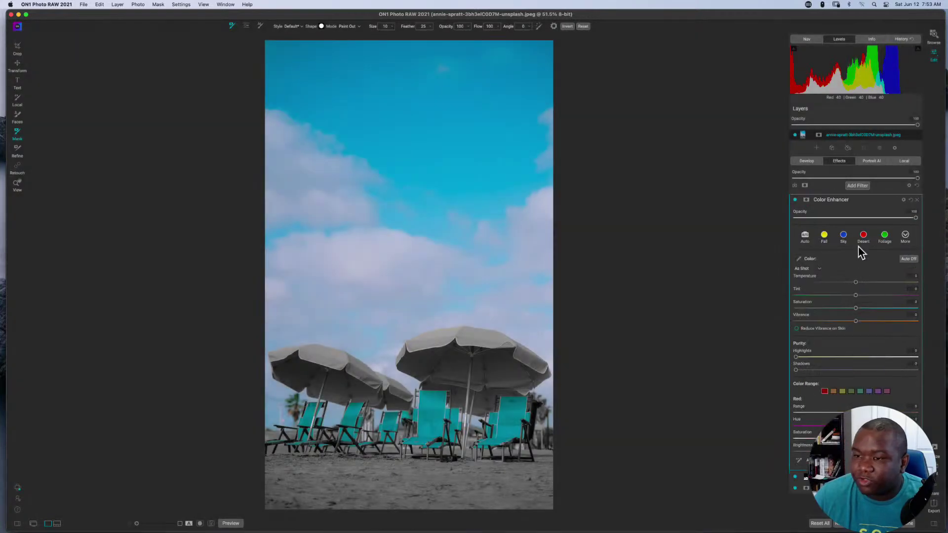
click(806, 200)
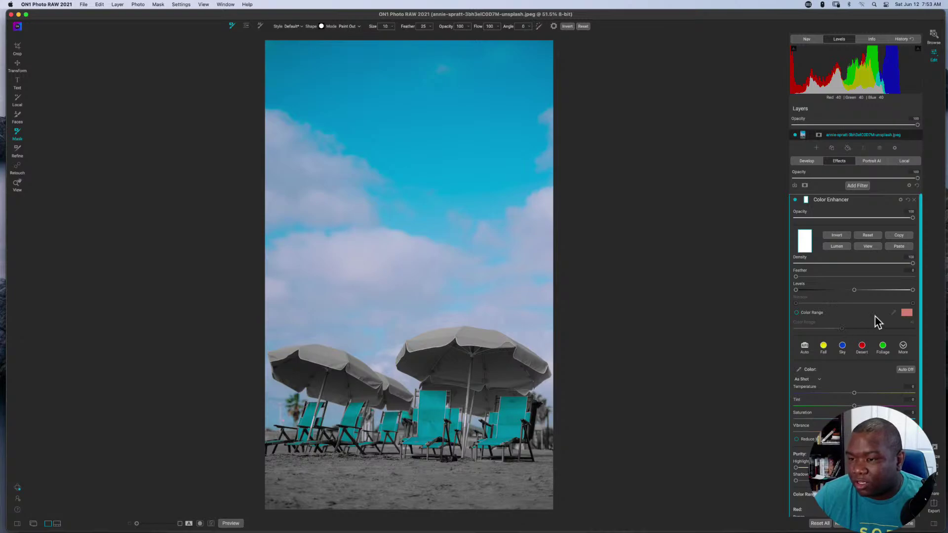
click(898, 249)
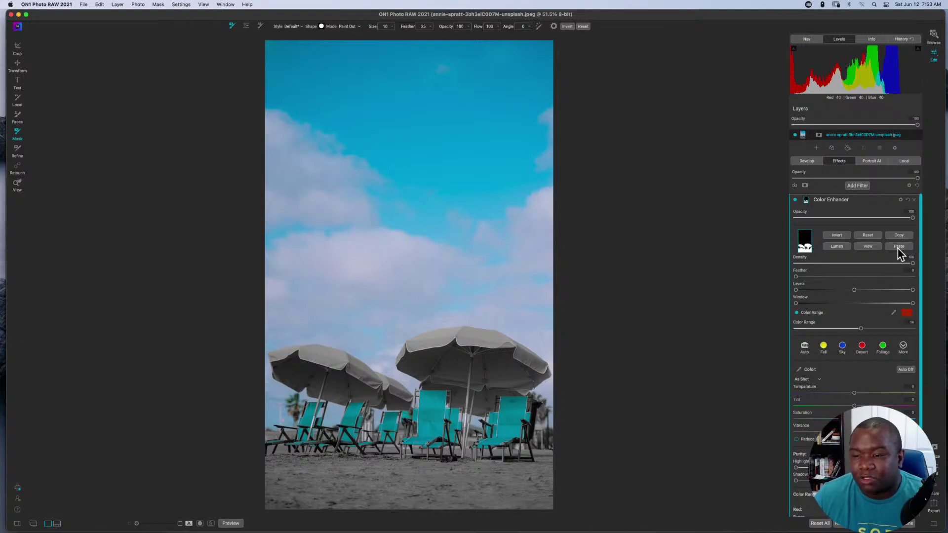
Step: Invert the Color Enhancer's mask and raise its Saturation and Vibrance to intensify the sky
click(831, 236)
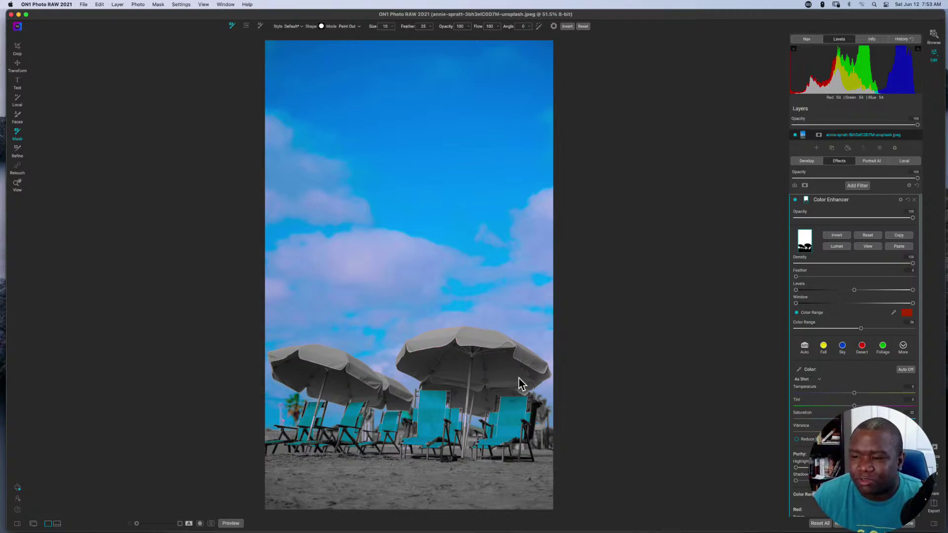
scroll(874, 396, down, 3)
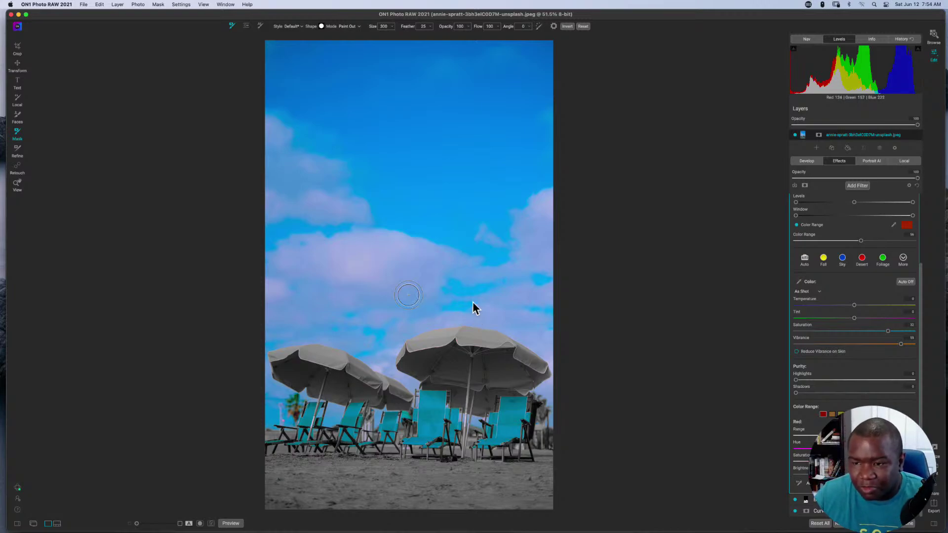
scroll(901, 247, up, 3)
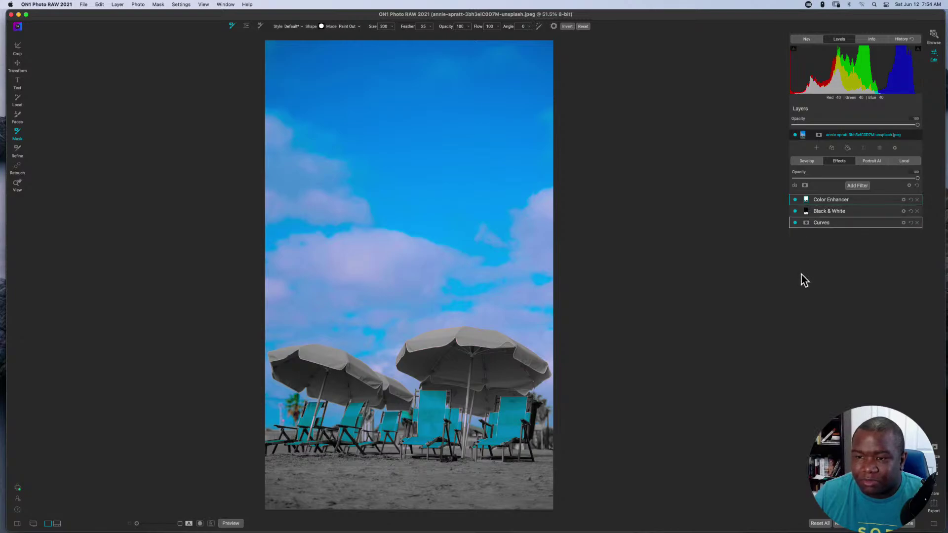
Step: Reopen the Color Enhancer's mask options and copy its inverted mask
click(806, 200)
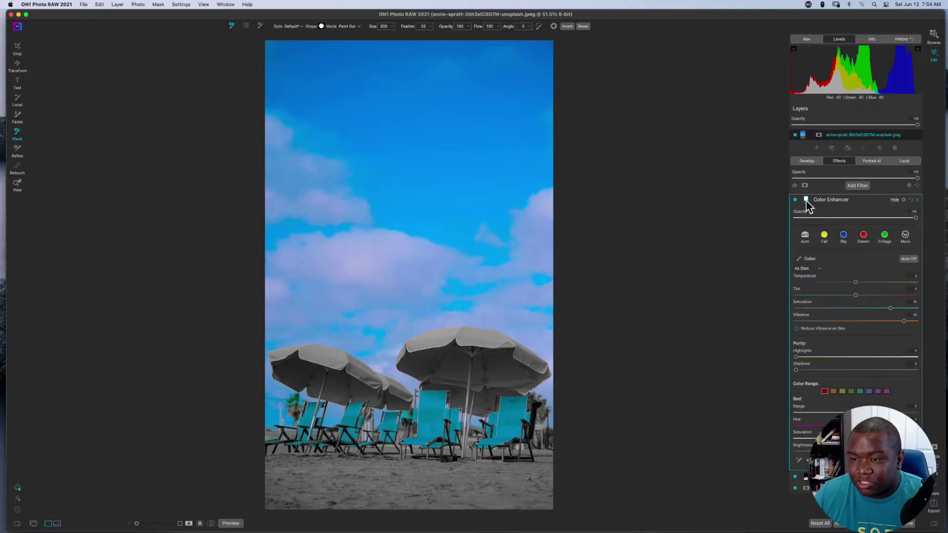
click(806, 201)
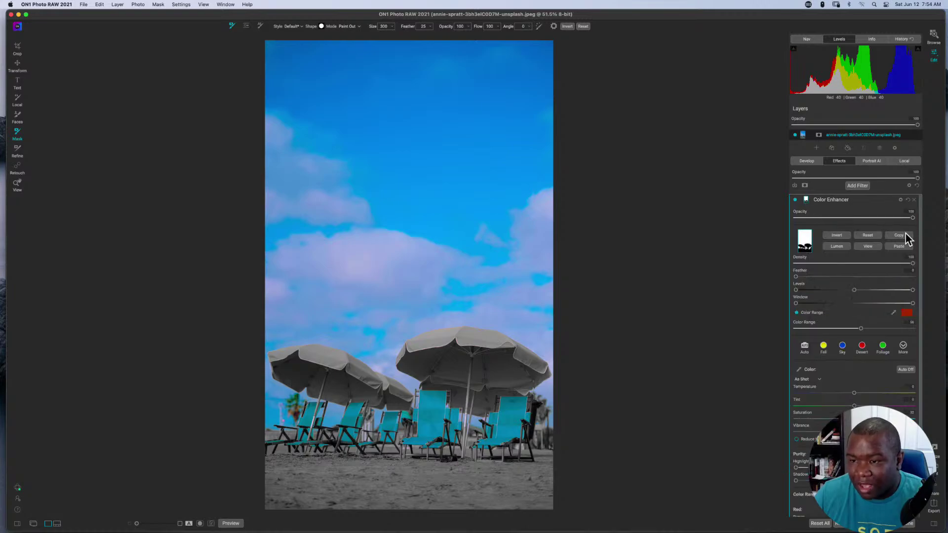
click(898, 236)
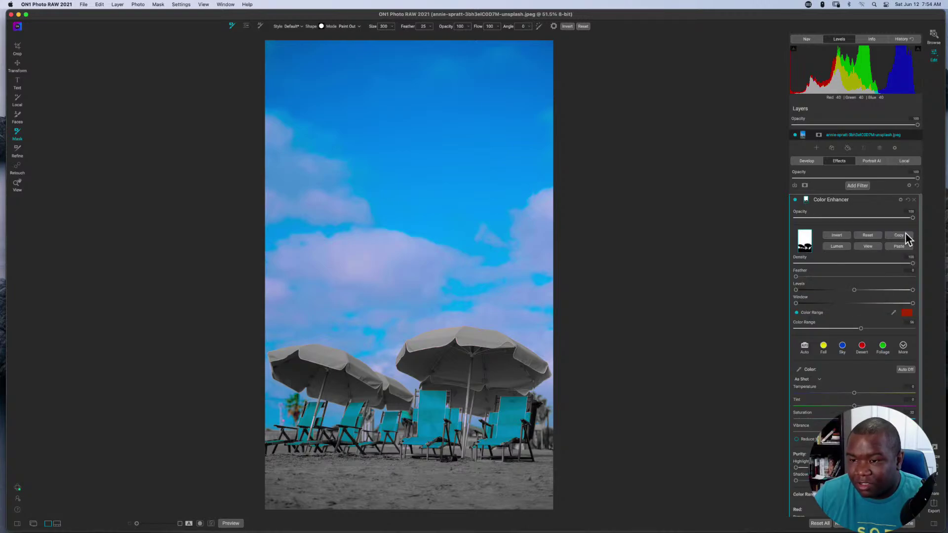
click(806, 202)
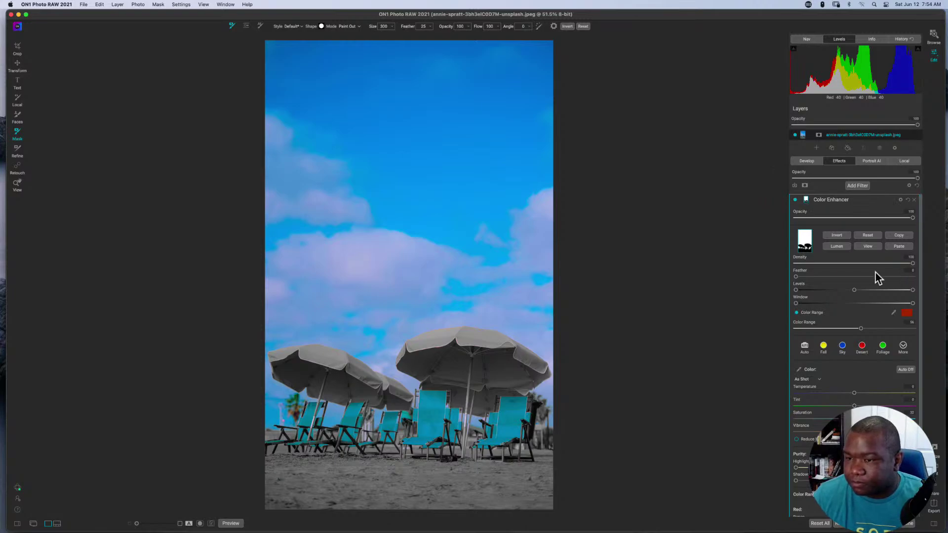
Step: Delete the Color Enhancer filter and turn off the Curves filter
click(915, 201)
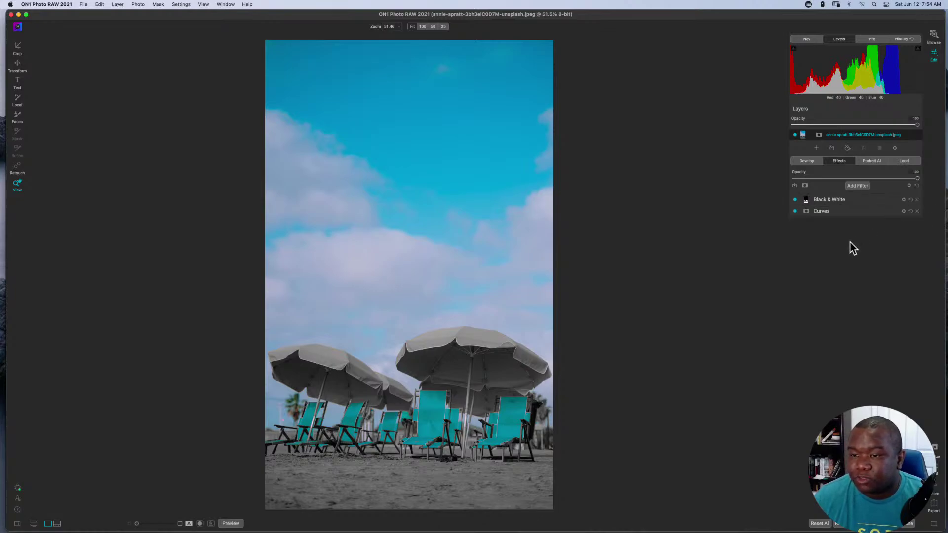
click(909, 204)
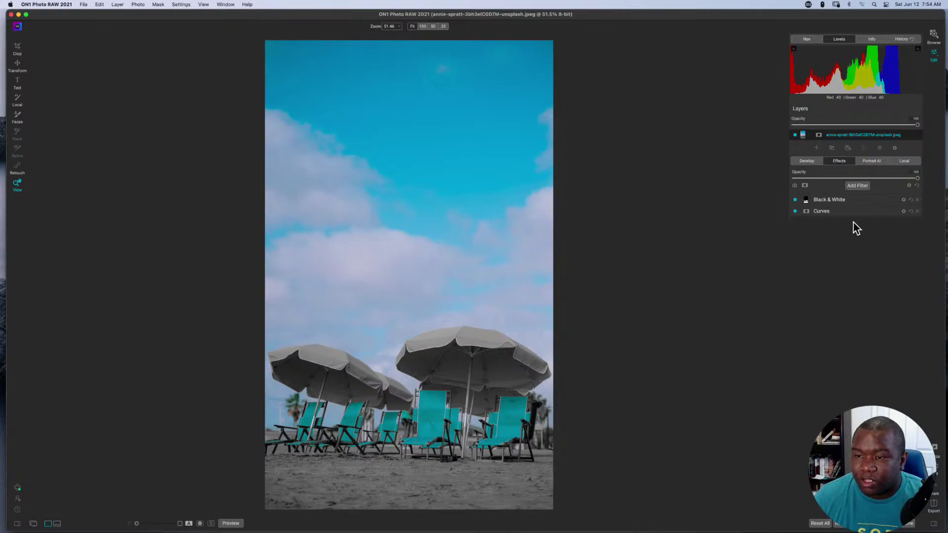
click(795, 211)
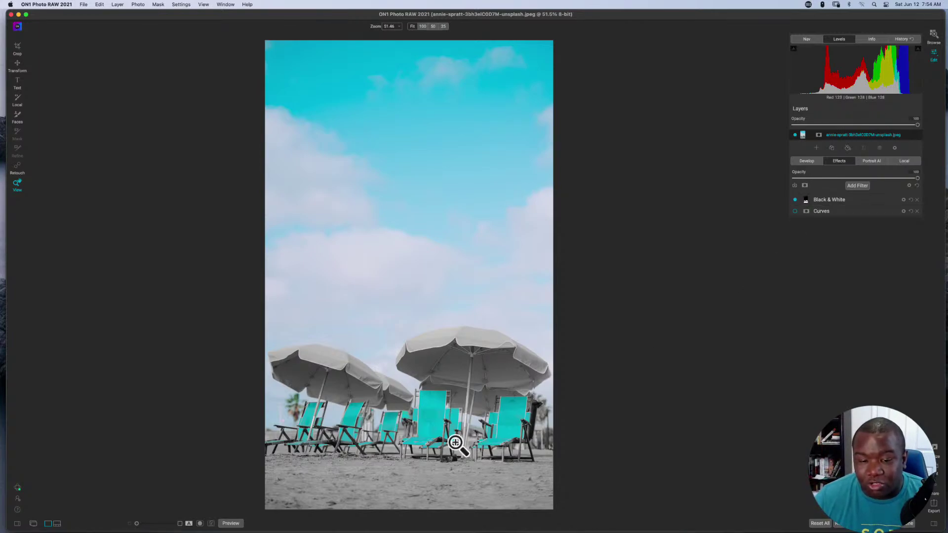
Step: Paint out the remaining grey spots on the large middle chair's seat in the Black & White mask, using a size 45 brush
click(418, 442)
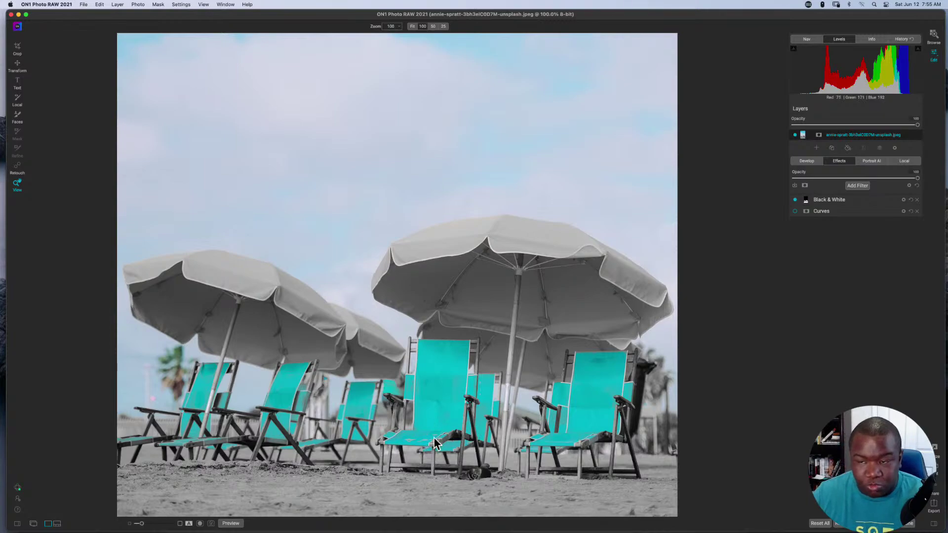
click(806, 204)
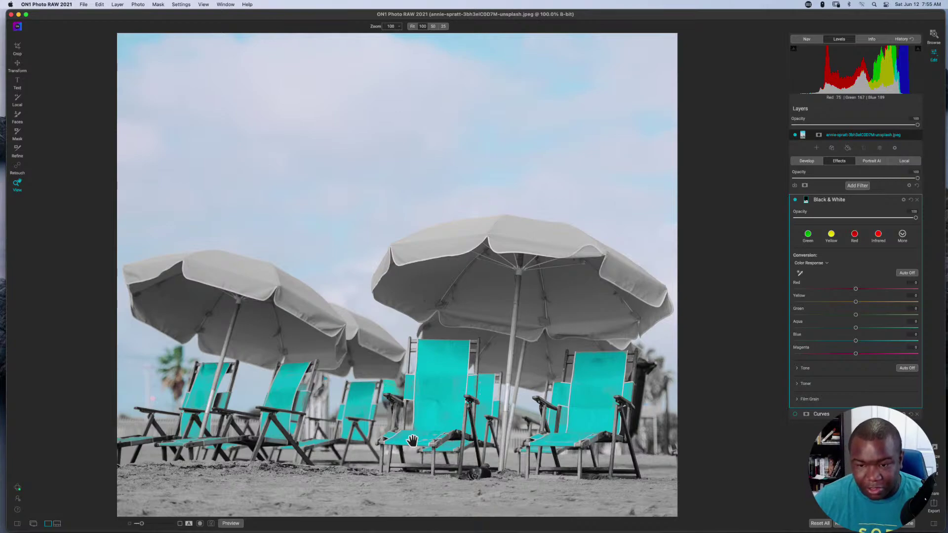
click(19, 139)
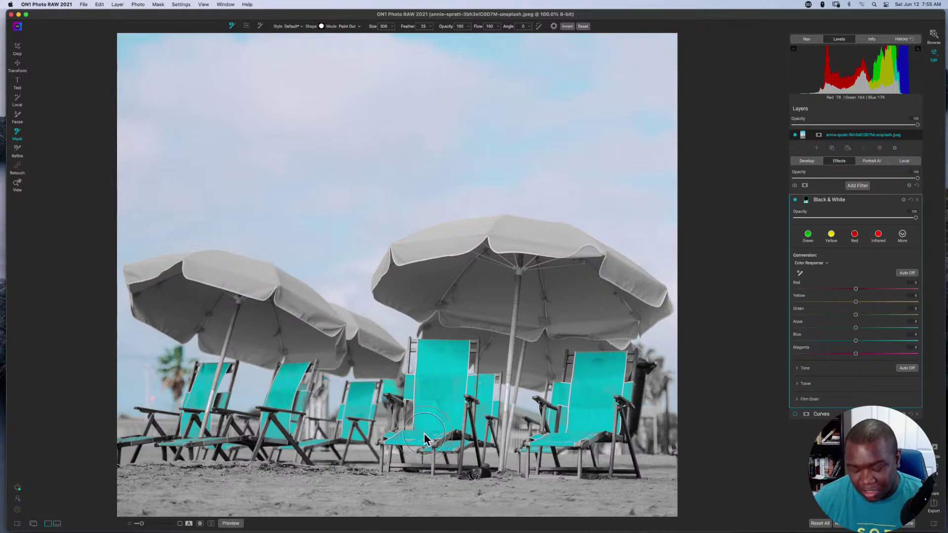
key(bracketleft)
key(bracketleft)
key(bracketleft)
key(bracketleft)
key(bracketleft)
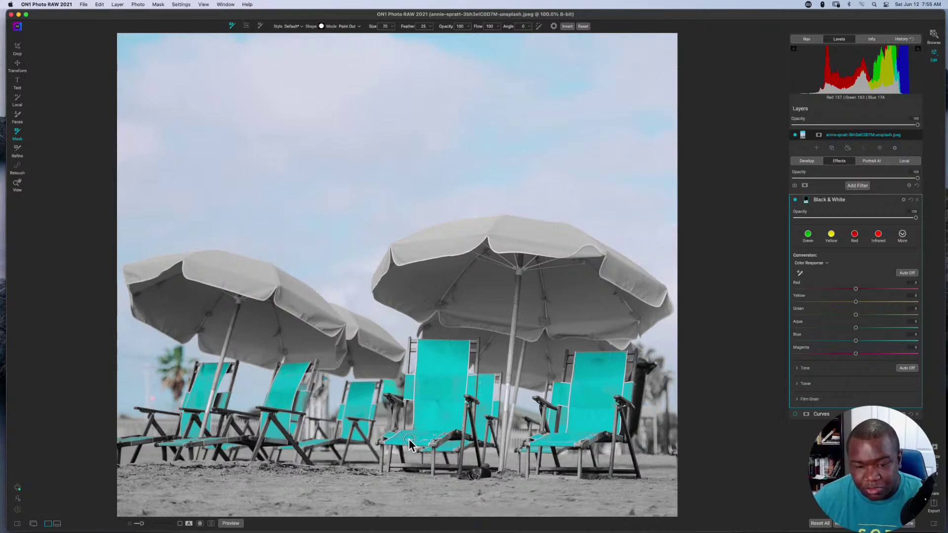
key(bracketleft)
key(bracketleft)
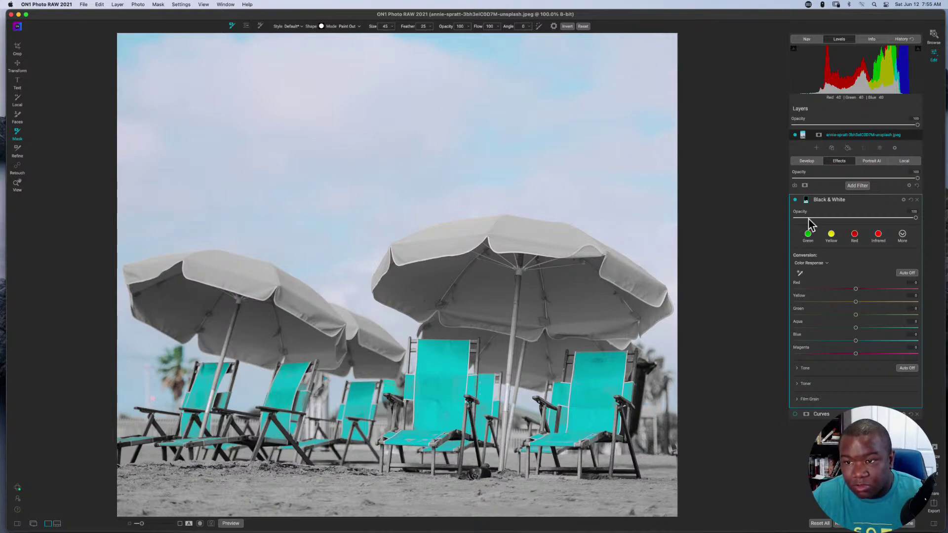
Step: Show the Black & White filter's mask options and compare the photo with the filter turned off and on
click(806, 200)
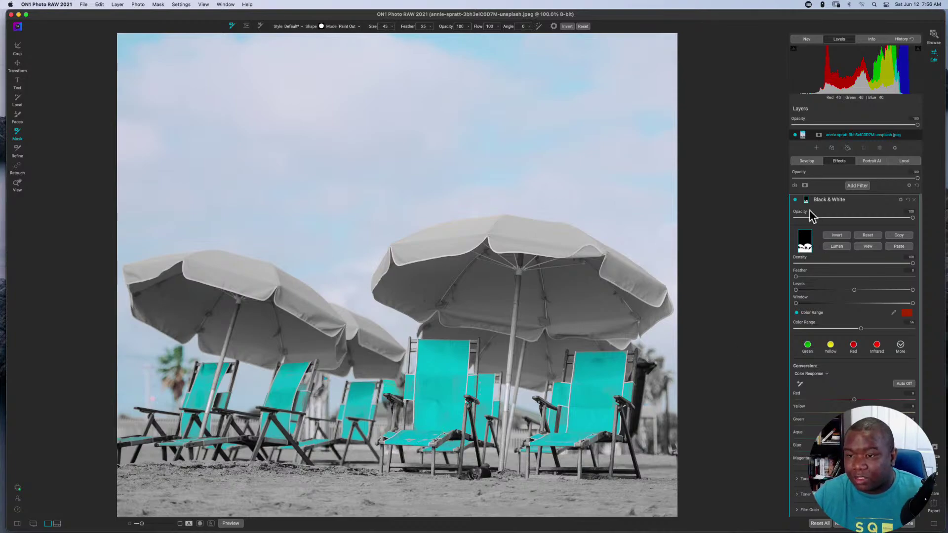
click(795, 200)
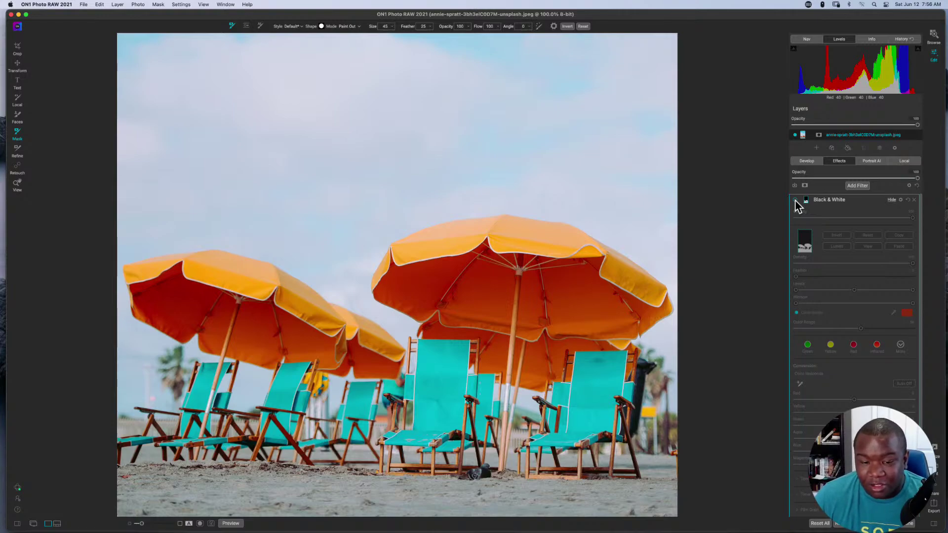
click(795, 201)
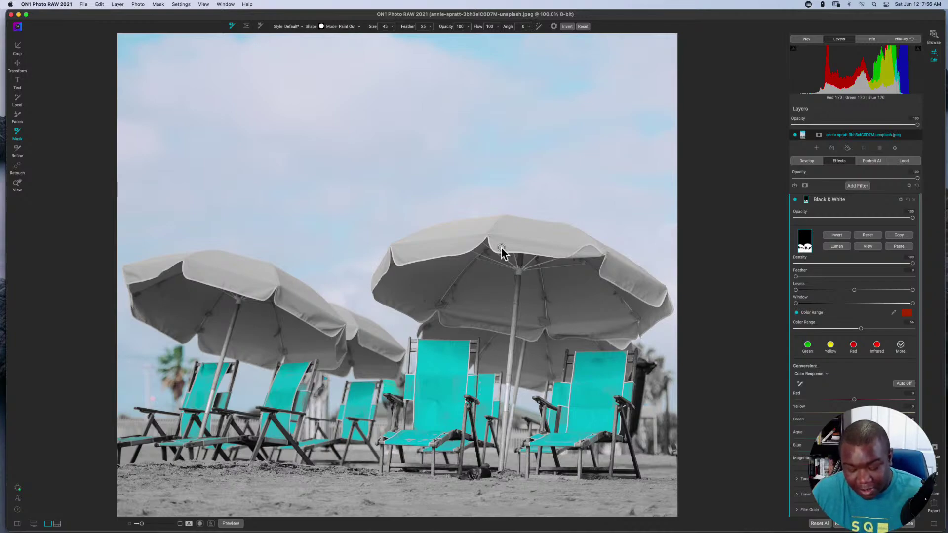
Step: Refine the Black & White mask along the large umbrella's upper edge with a size 15 Refine brush in Paint In mode
key(super+0)
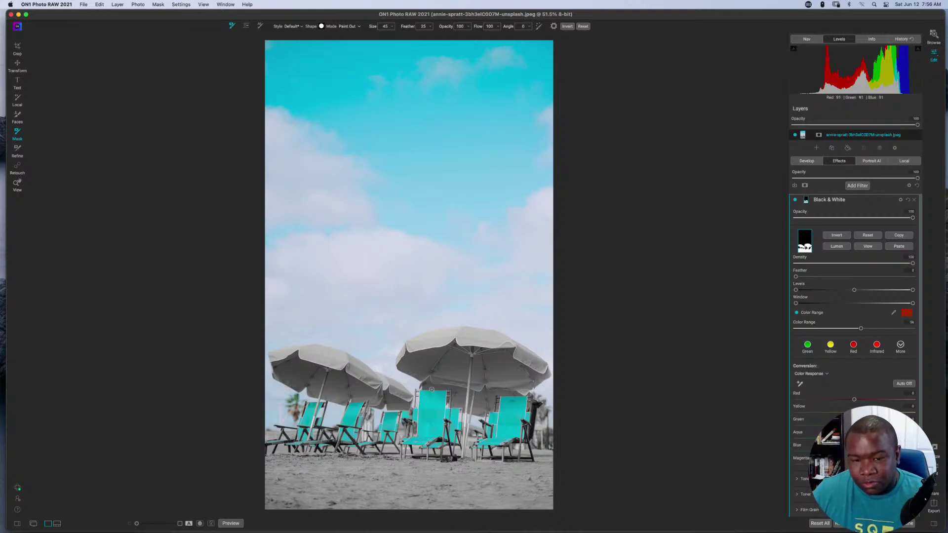
key(super+2)
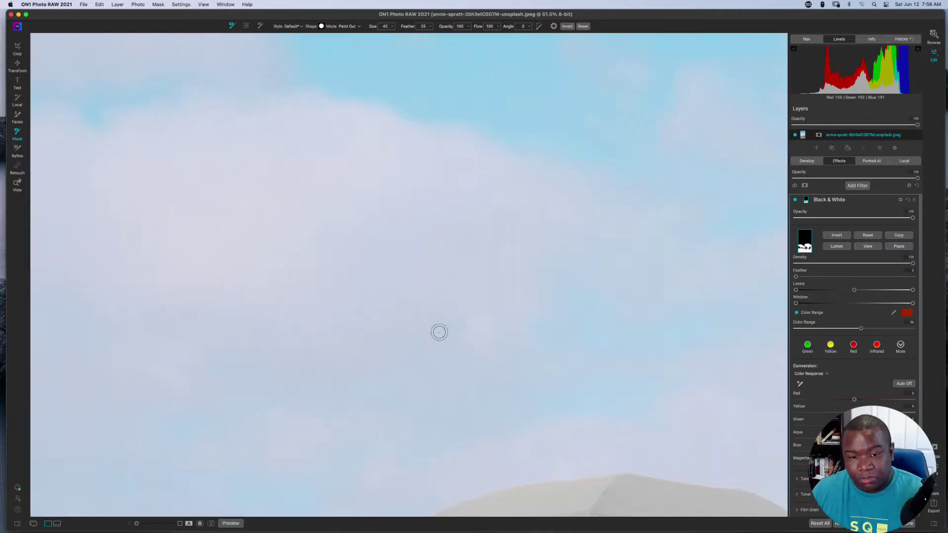
scroll(567, 328, down, 6)
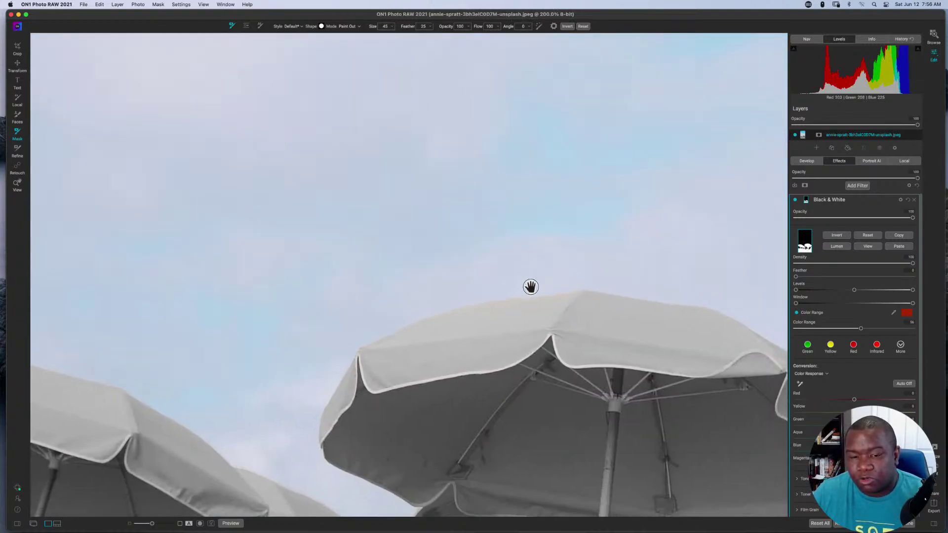
scroll(532, 286, up, 2)
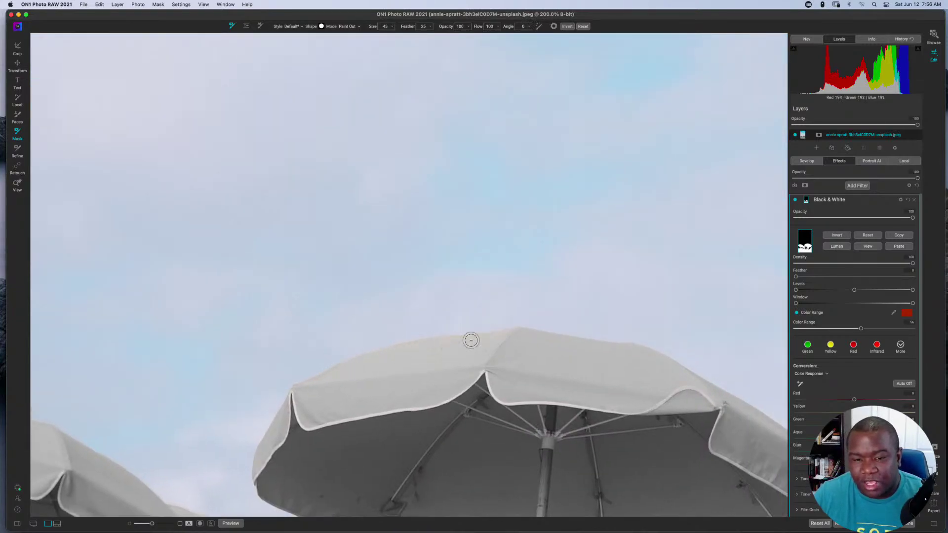
click(17, 150)
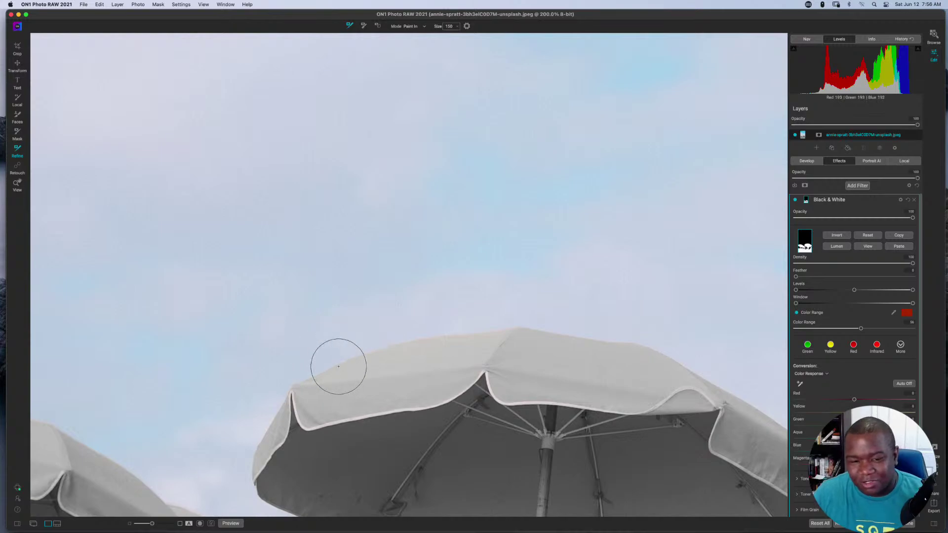
key(bracketleft)
key(bracketleft)
key(bracketleft)
key(bracketleft)
key(bracketleft)
key(bracketleft)
key(bracketleft)
key(bracketleft)
key(bracketleft)
key(bracketleft)
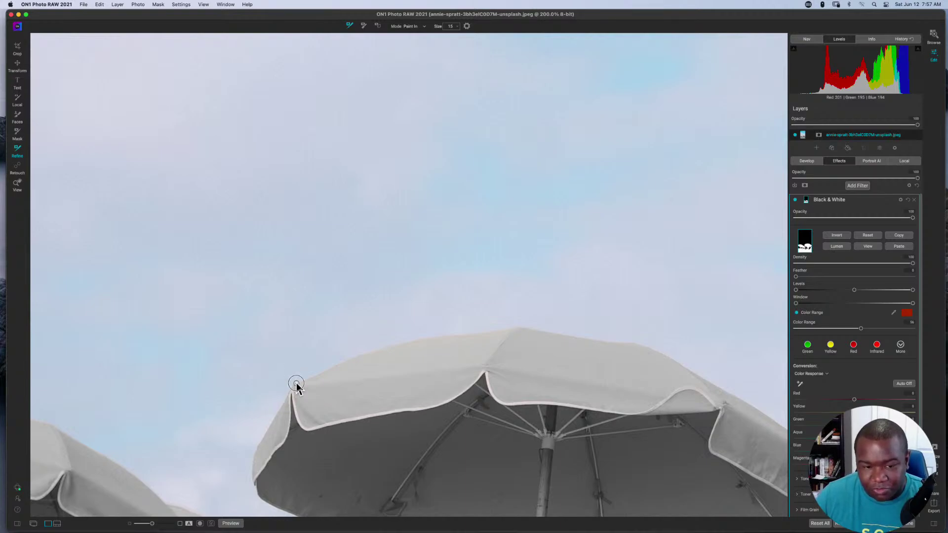
drag(296, 384, 400, 344)
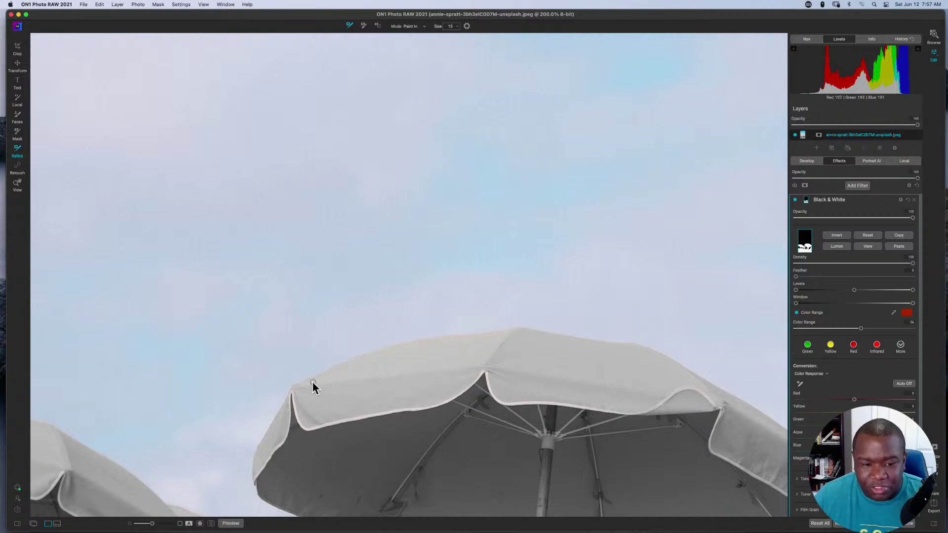
click(359, 356)
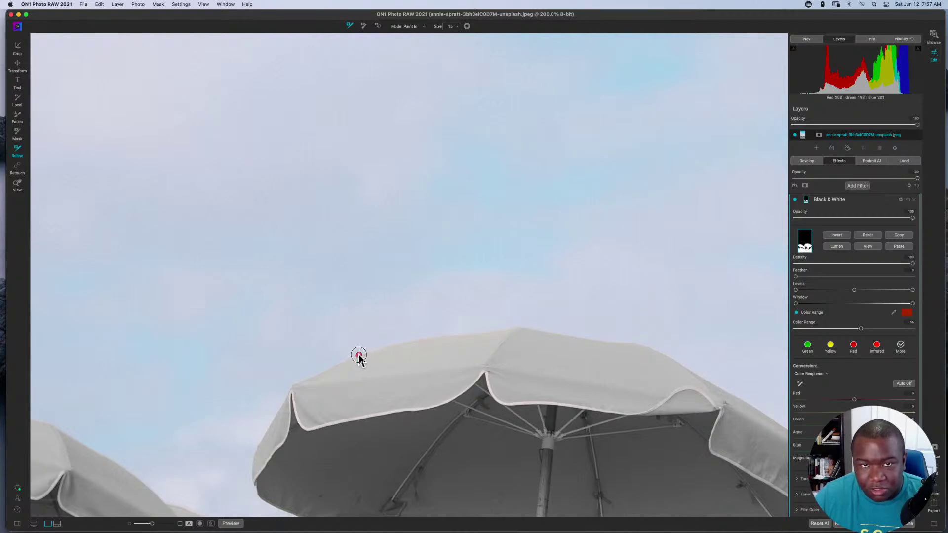
mouse_move(359, 356)
mouse_down()
mouse_move(533, 327)
mouse_move(645, 346)
mouse_move(757, 408)
mouse_up()
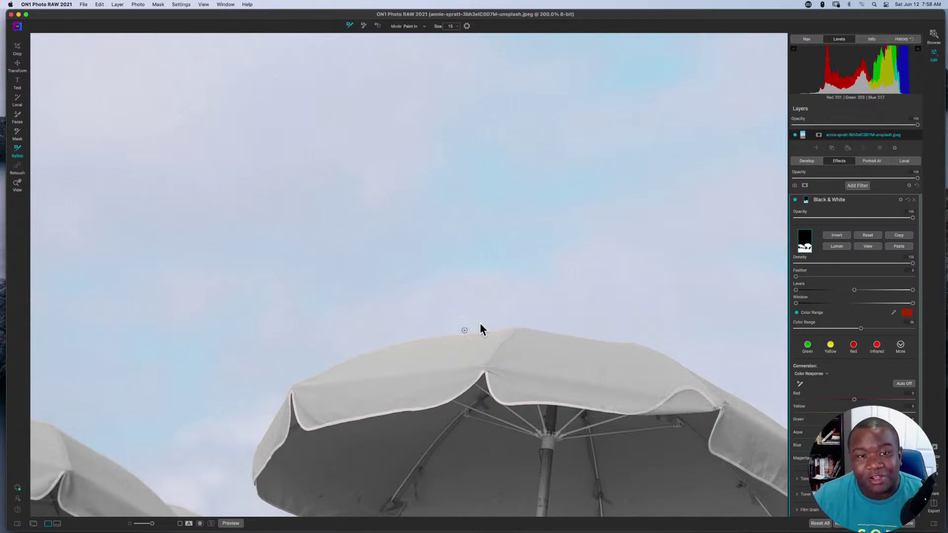
Step: Inspect the mask along the large umbrella's edge and expand its upper-left edge with the Chisel brush in Add mode at size 20, amount 10
click(364, 26)
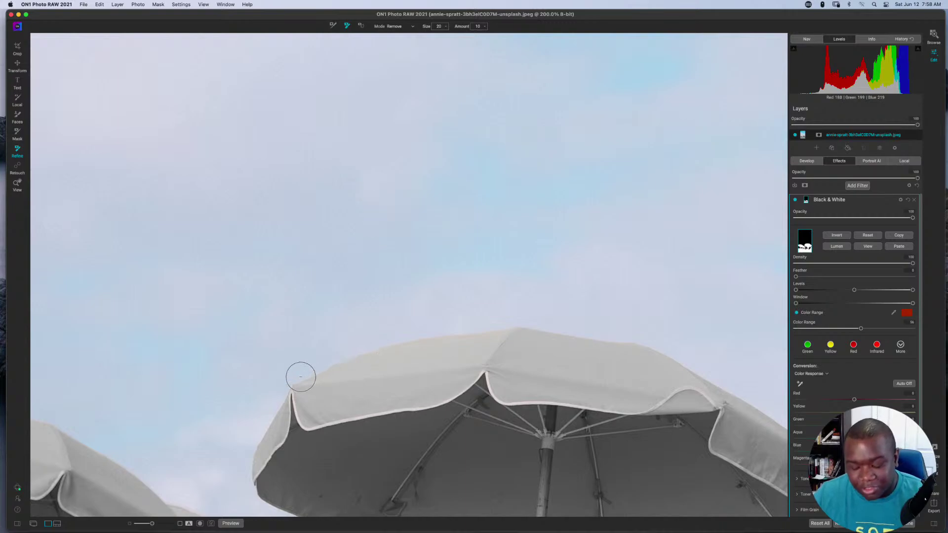
key(bracketleft)
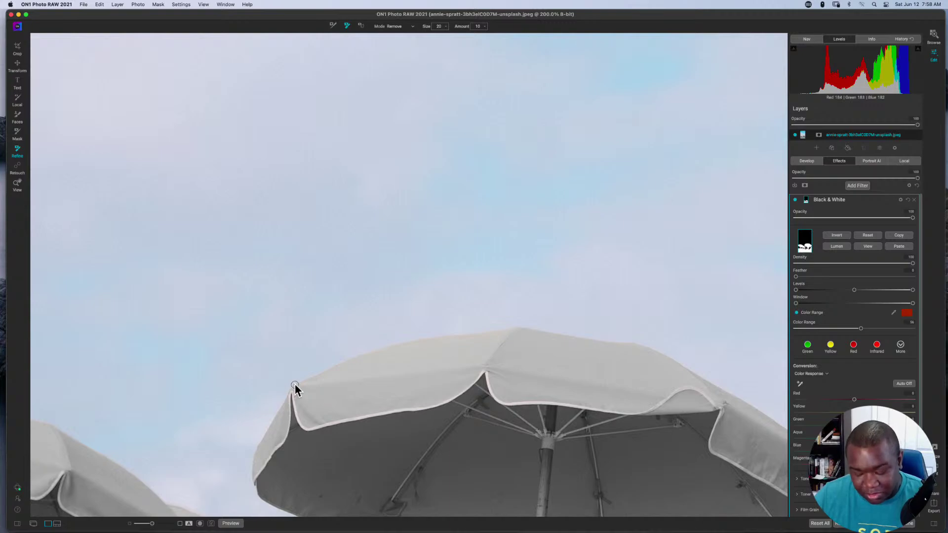
key(m)
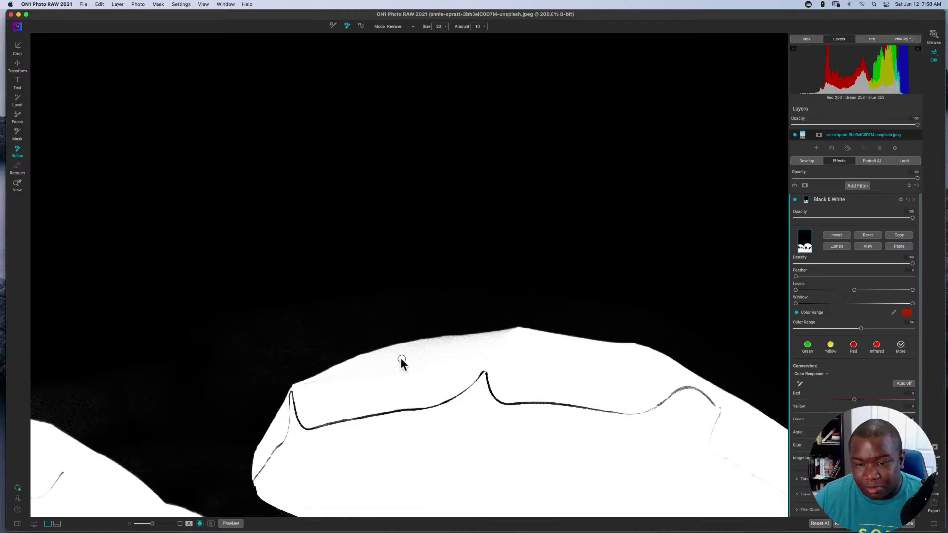
key(m)
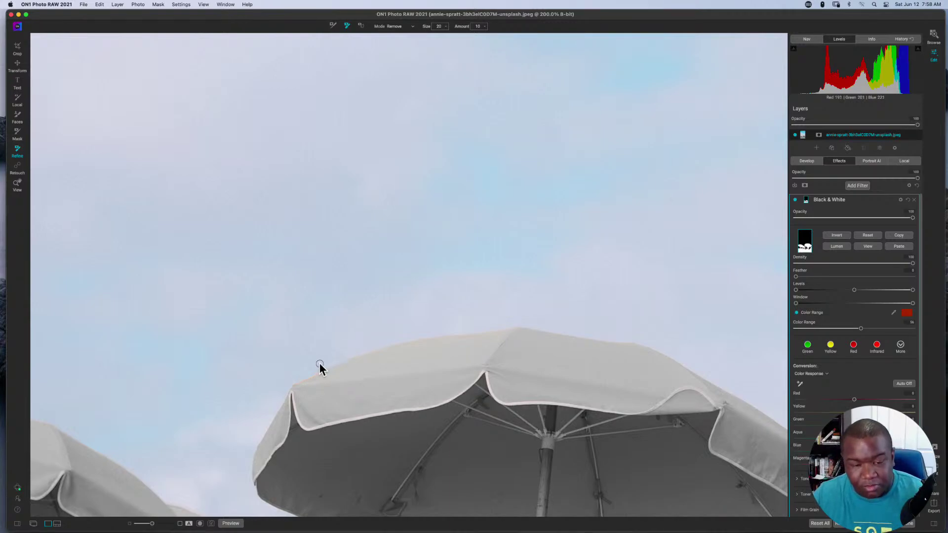
key(alt)
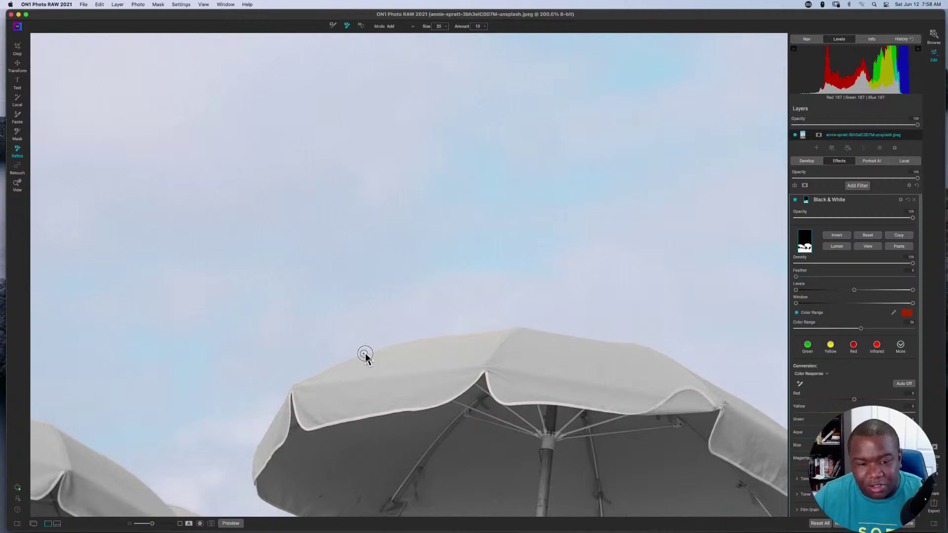
drag(362, 354, 299, 385)
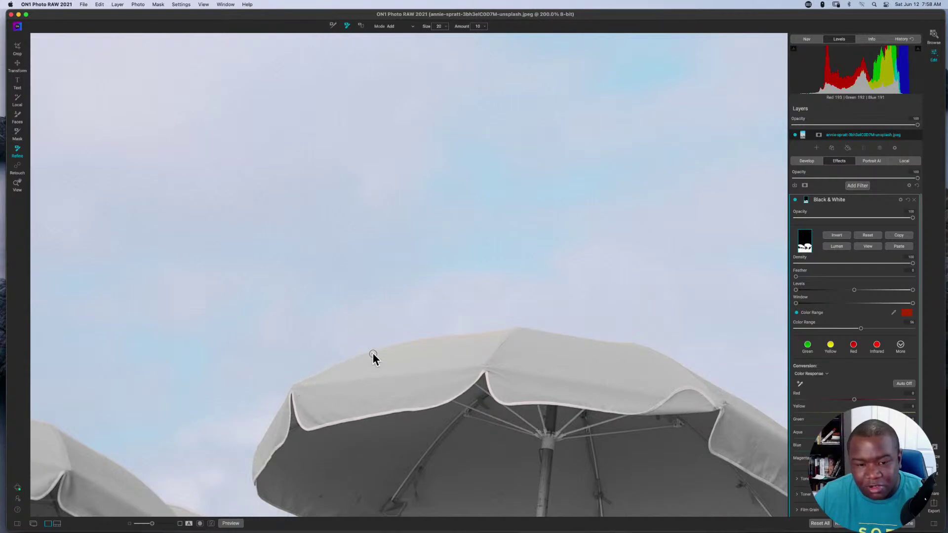
Step: Chisel the Black & White mask in Add mode along the large umbrella's upper-left edge, checking the strokes against the grayscale mask
mouse_move(377, 351)
mouse_down()
mouse_move(352, 358)
mouse_move(434, 341)
mouse_up()
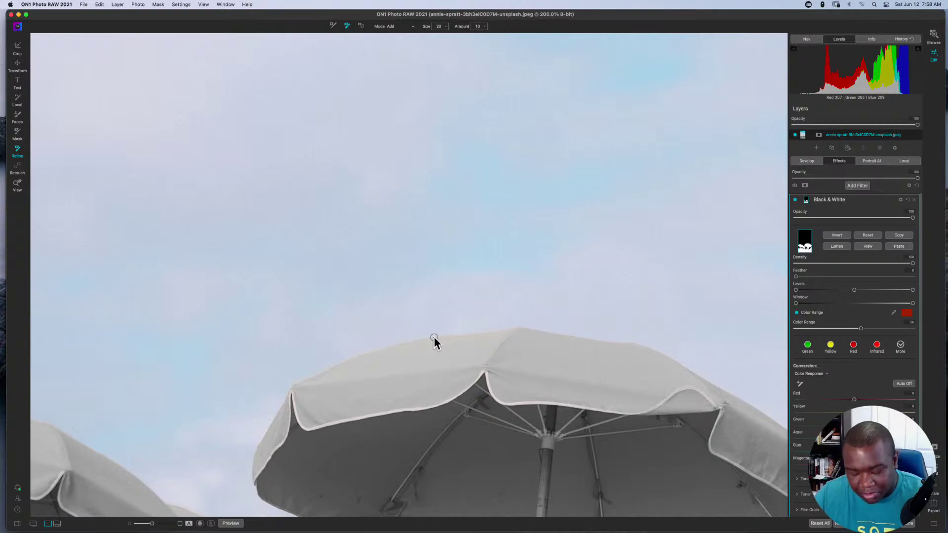
key(m)
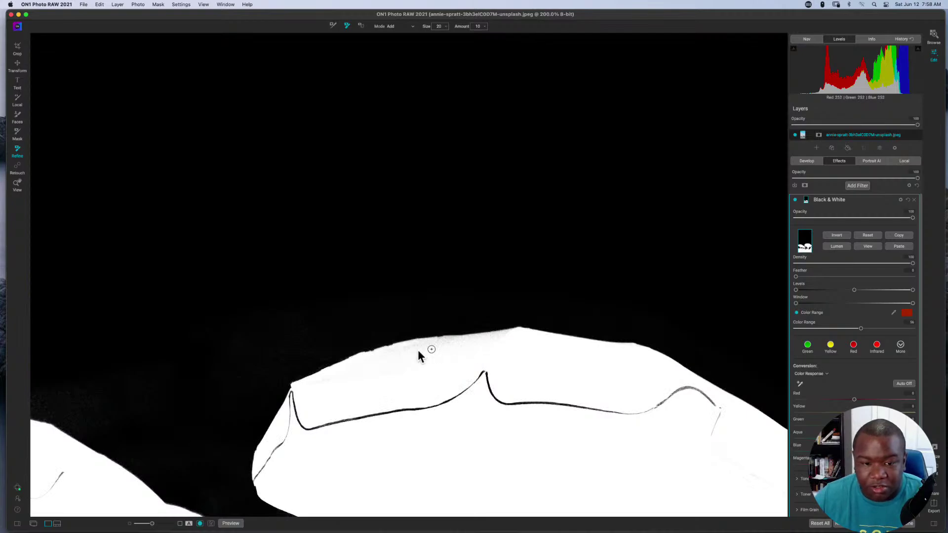
drag(395, 349, 362, 356)
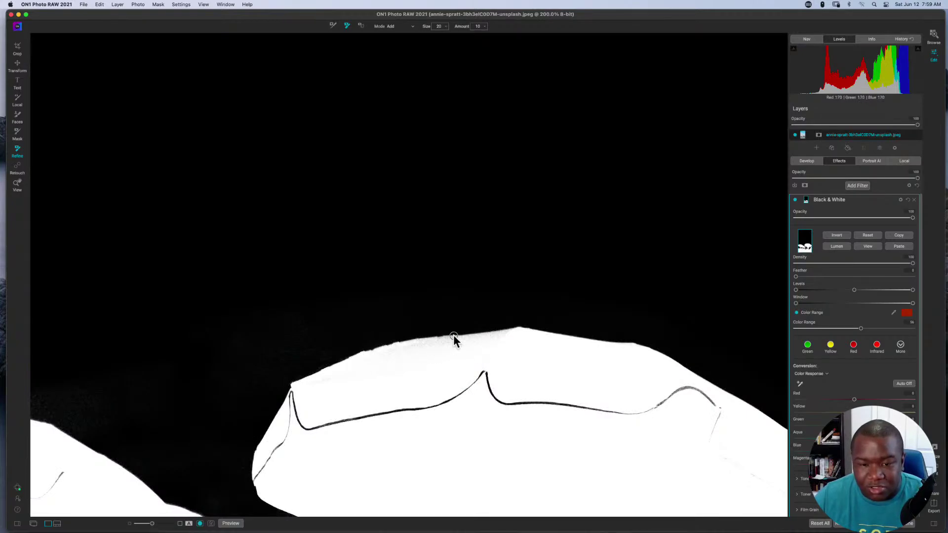
drag(445, 339, 428, 341)
drag(491, 332, 444, 338)
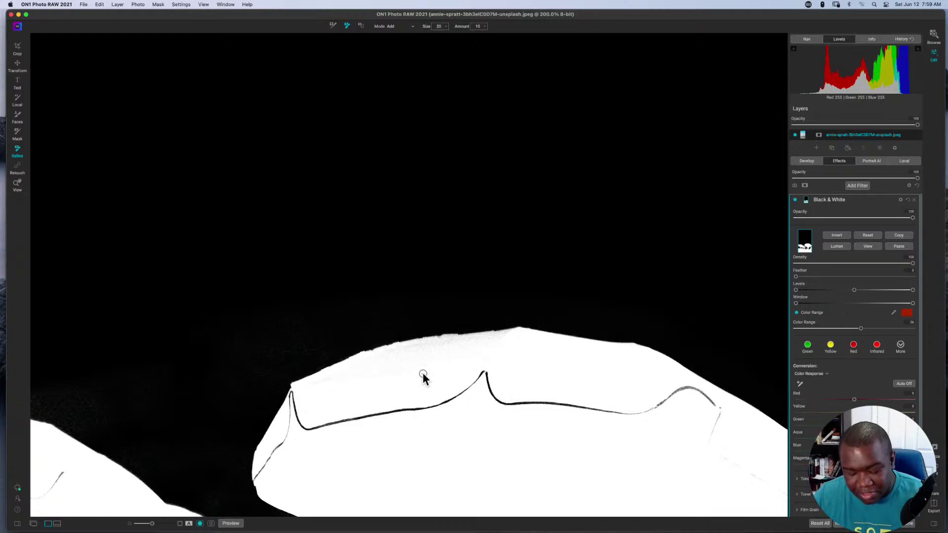
key(m)
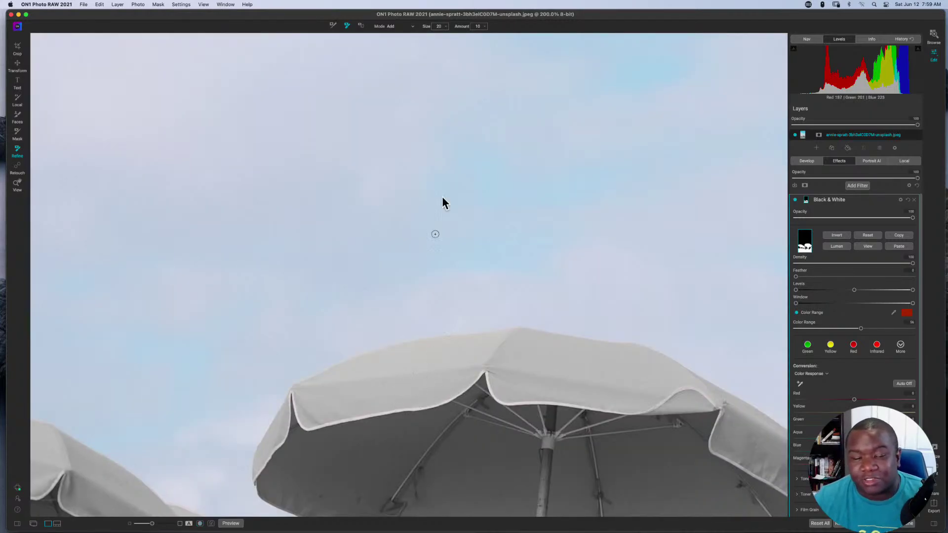
Step: Soften the mask along the umbrella's upper-left edge with a size 15 Blur tool and set the mask Feather to 1
click(360, 26)
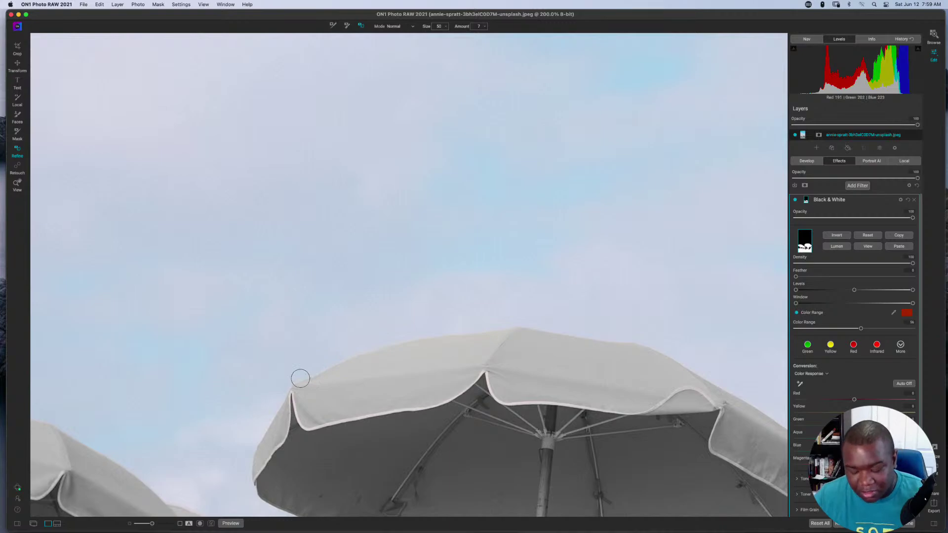
key(bracketleft)
key(bracketleft)
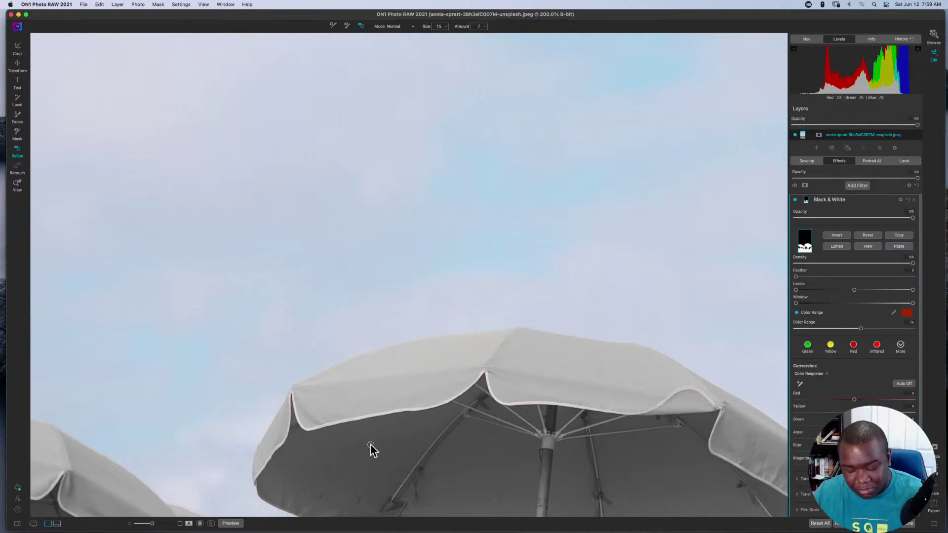
key(super+m)
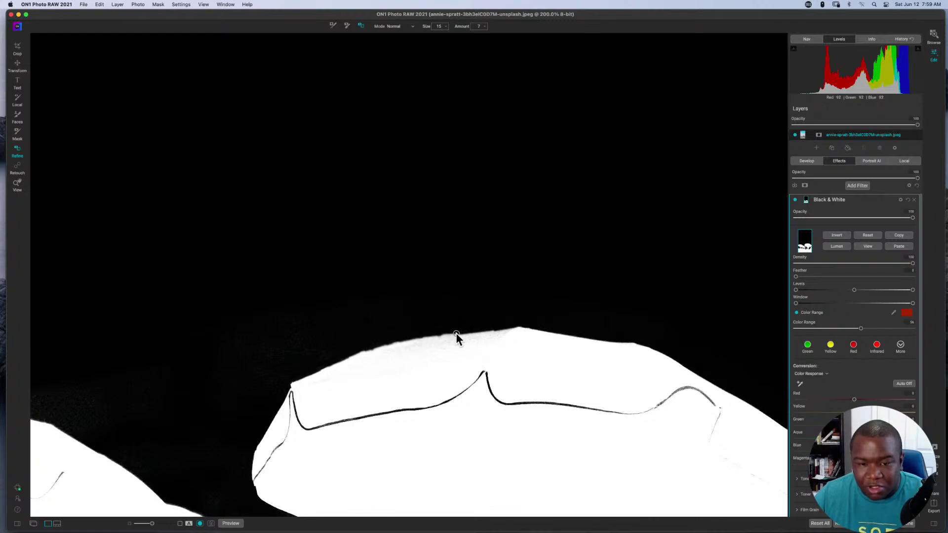
drag(458, 333, 422, 338)
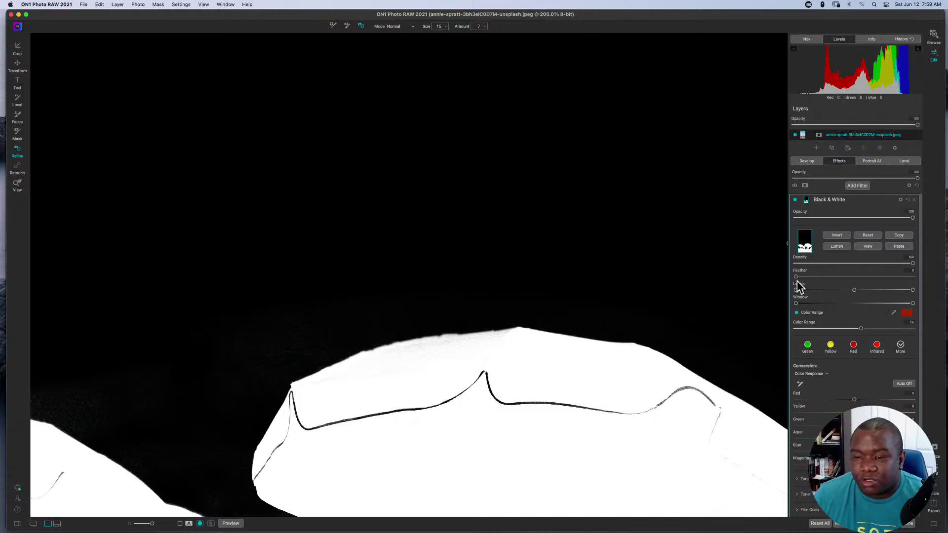
mouse_move(796, 277)
mouse_down()
mouse_move(826, 279)
mouse_move(804, 278)
mouse_up()
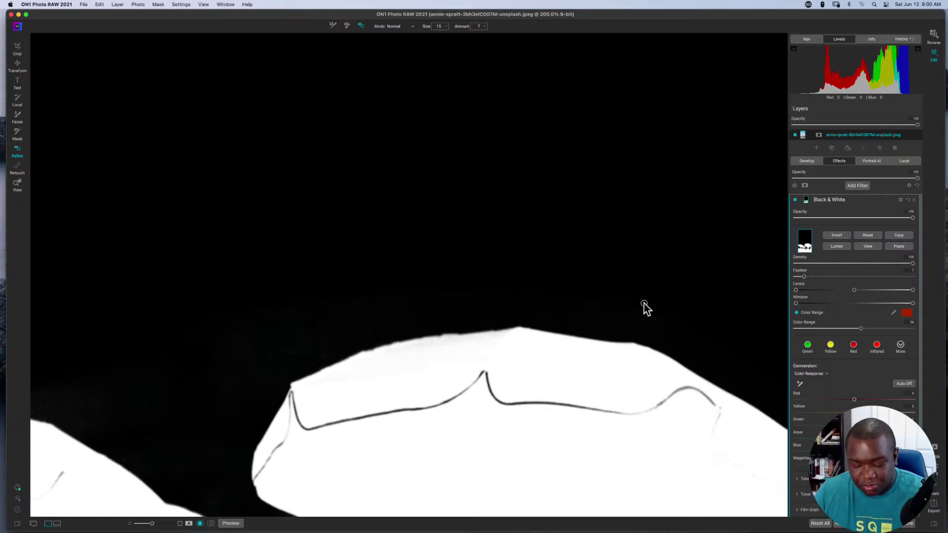
key(m)
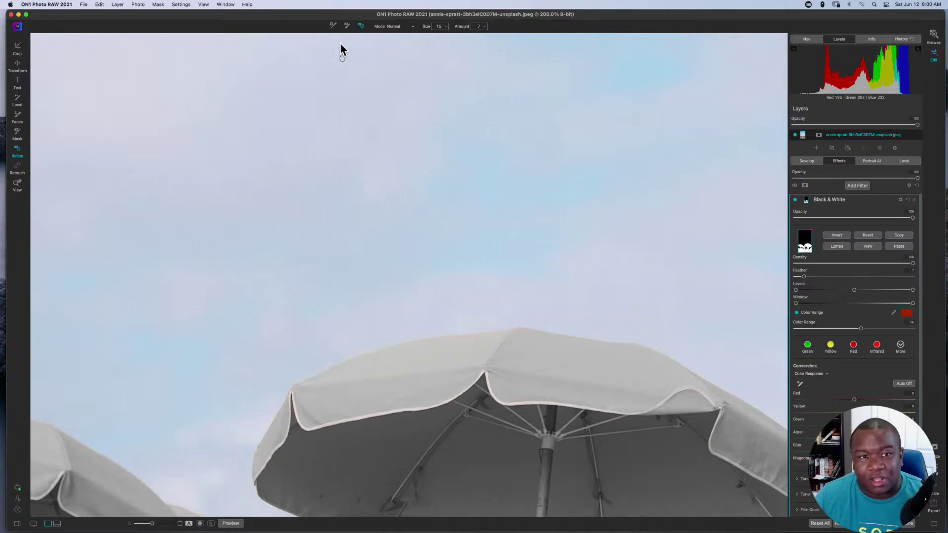
Step: Refine the mask on both sides of the large umbrella's peak with the Refine Brush in Paint In mode at size 15
click(333, 25)
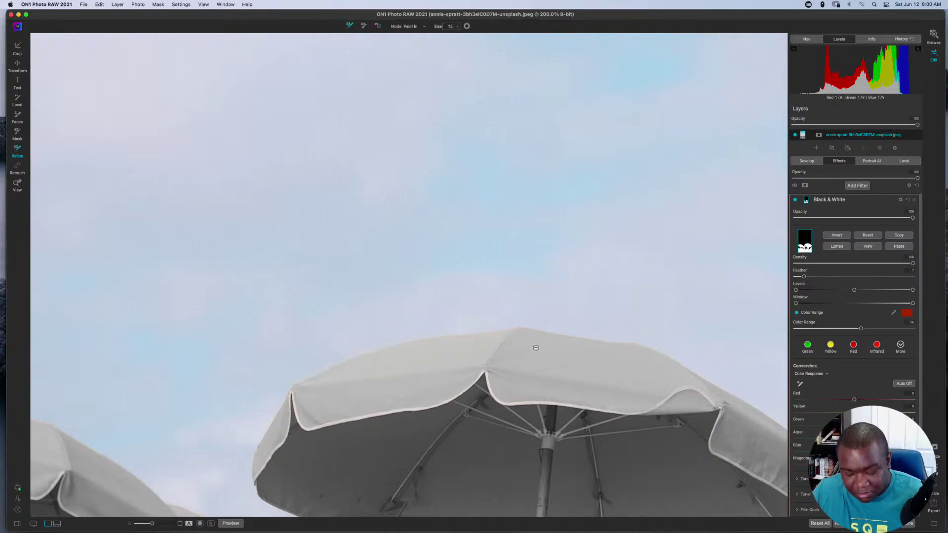
key(super+equal)
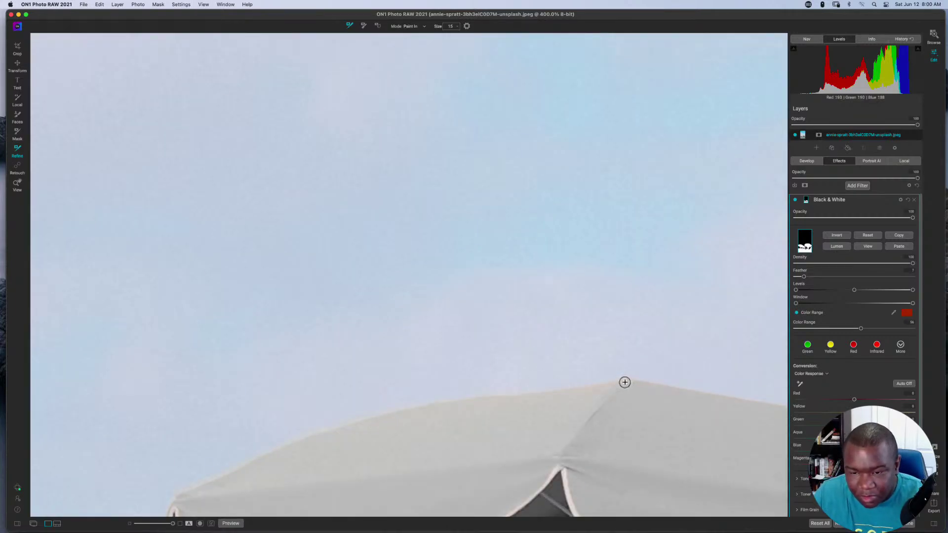
drag(622, 384, 547, 391)
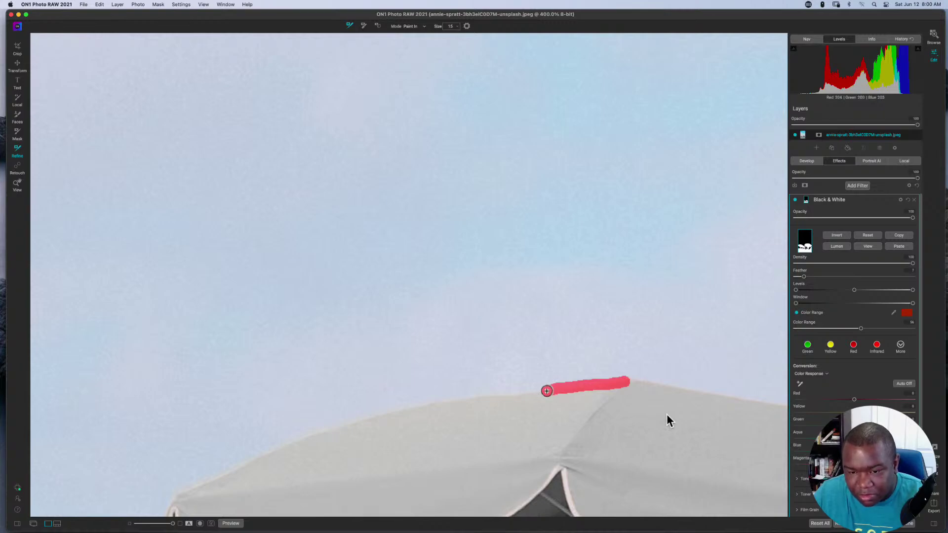
mouse_move(587, 388)
mouse_down()
mouse_move(644, 383)
mouse_move(782, 406)
mouse_up()
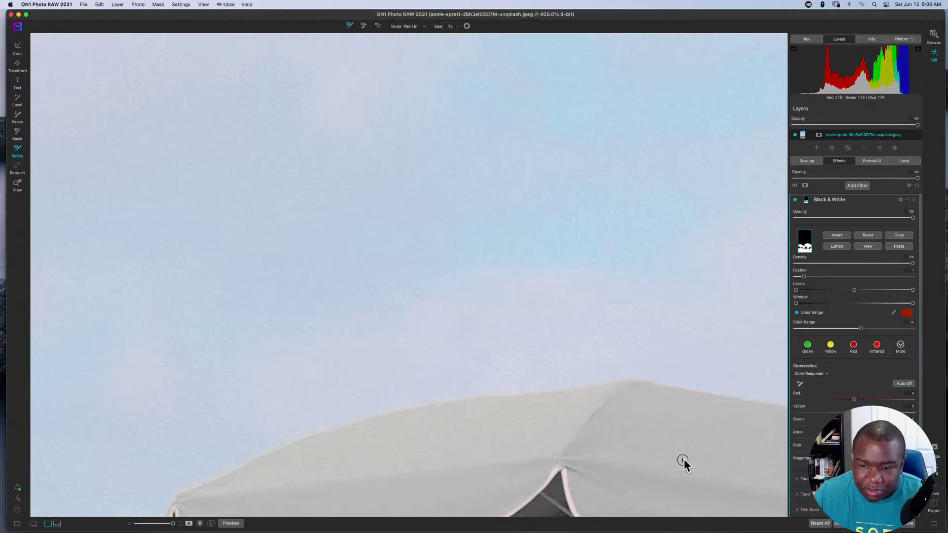
Step: Brush repeatedly along the umbrella's upper-right edge with the Refine Brush, then fit the whole photo in view
scroll(625, 466, right, 5)
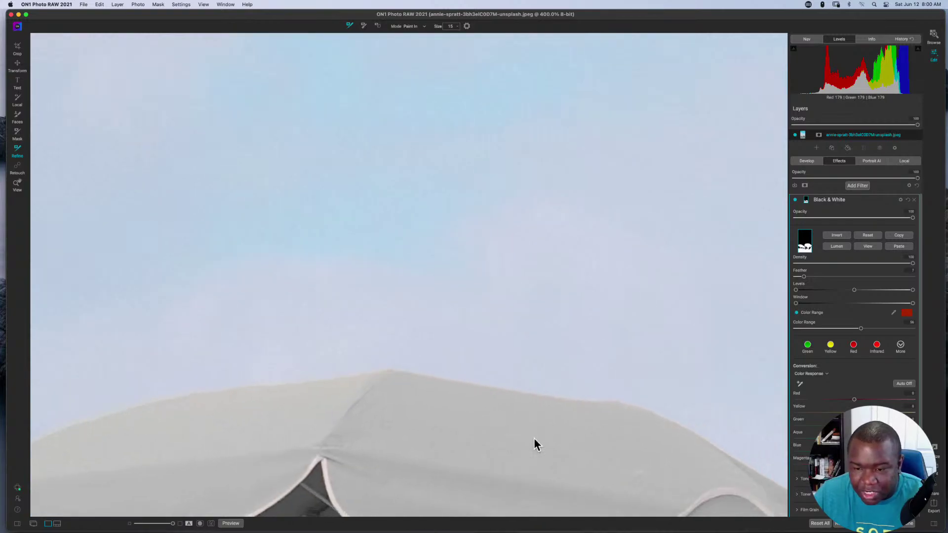
click(715, 446)
mouse_move(714, 446)
mouse_down()
mouse_move(620, 403)
mouse_move(448, 382)
mouse_up()
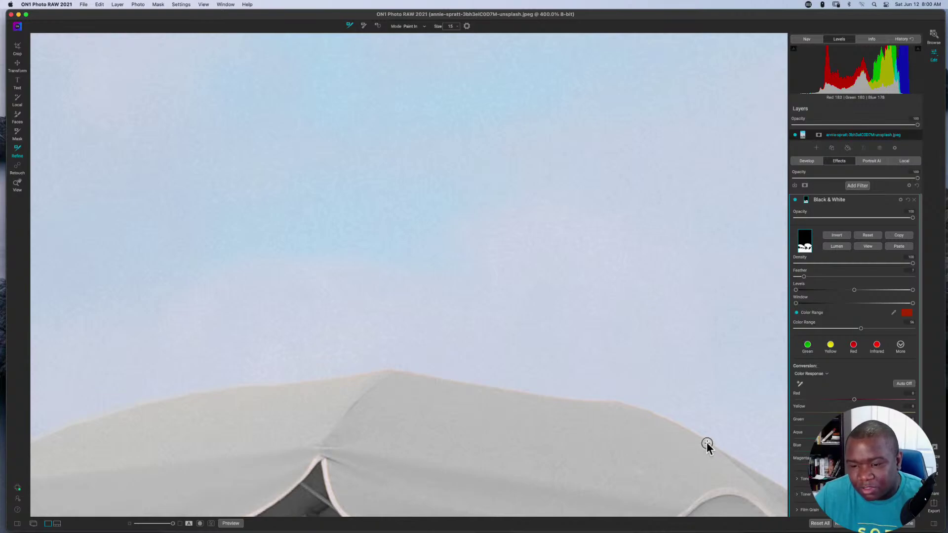
drag(705, 442, 610, 404)
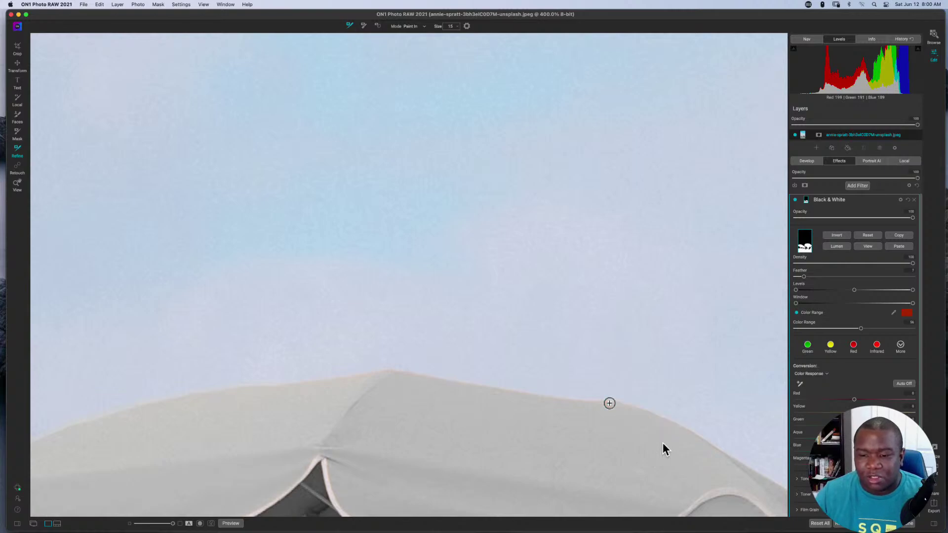
mouse_move(724, 451)
mouse_down()
mouse_move(665, 416)
mouse_move(616, 401)
mouse_move(430, 381)
mouse_up()
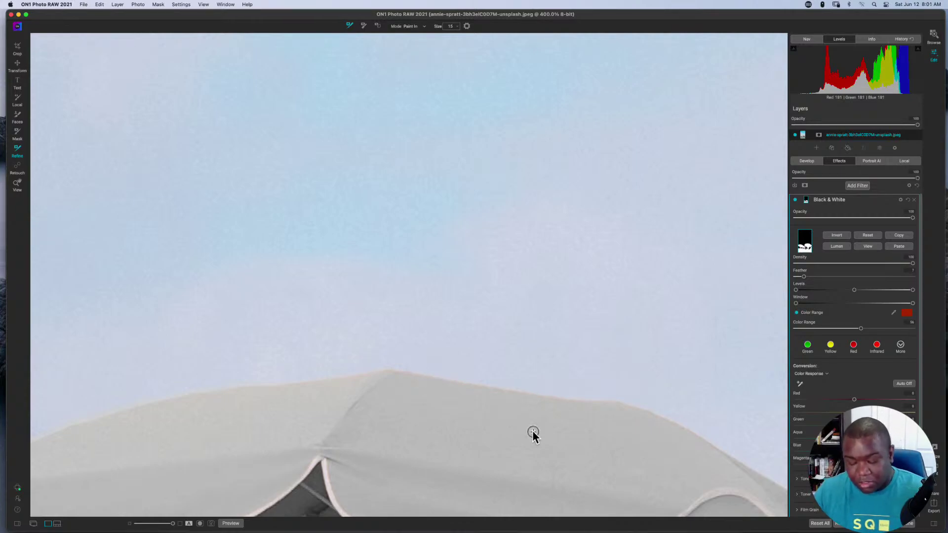
key(super+0)
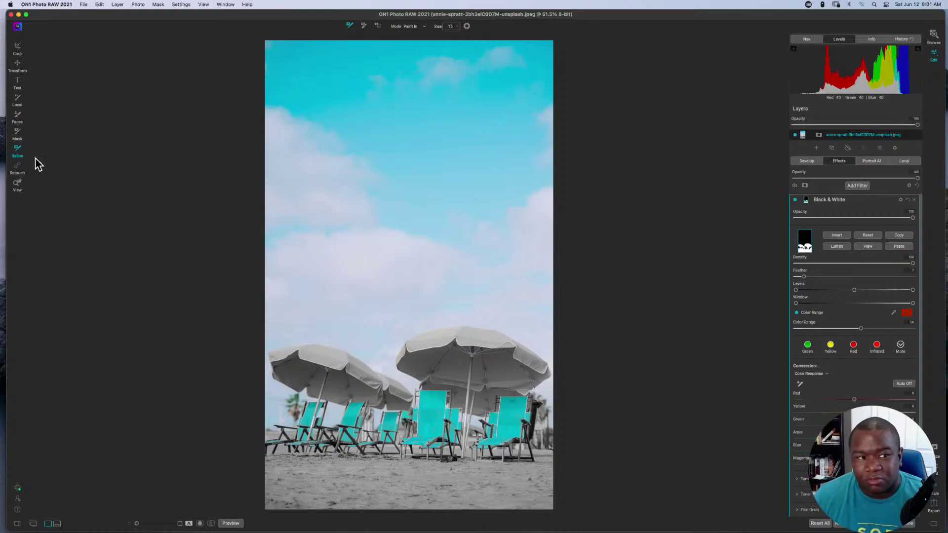
Step: Set the mask view mode to Red Overlay While Brushing, keeping the Refine Brush active
click(16, 134)
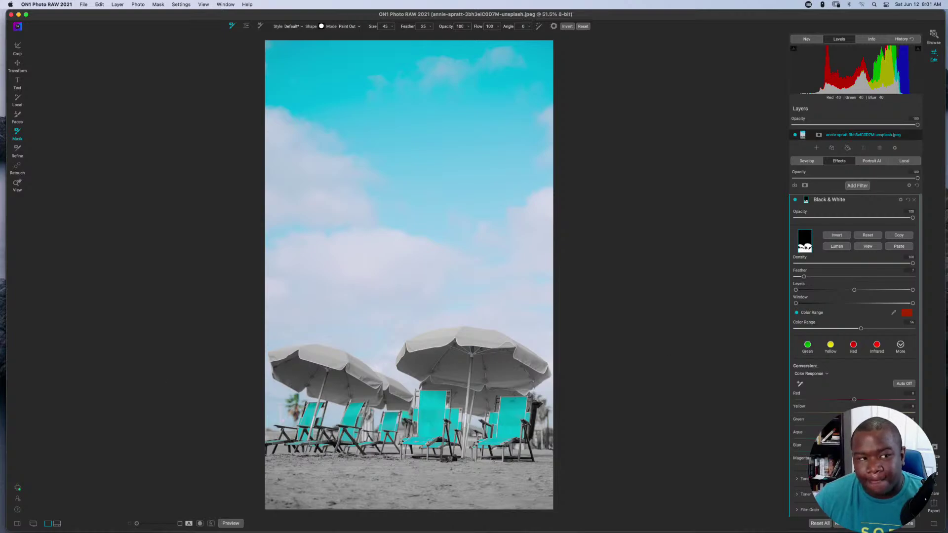
click(17, 149)
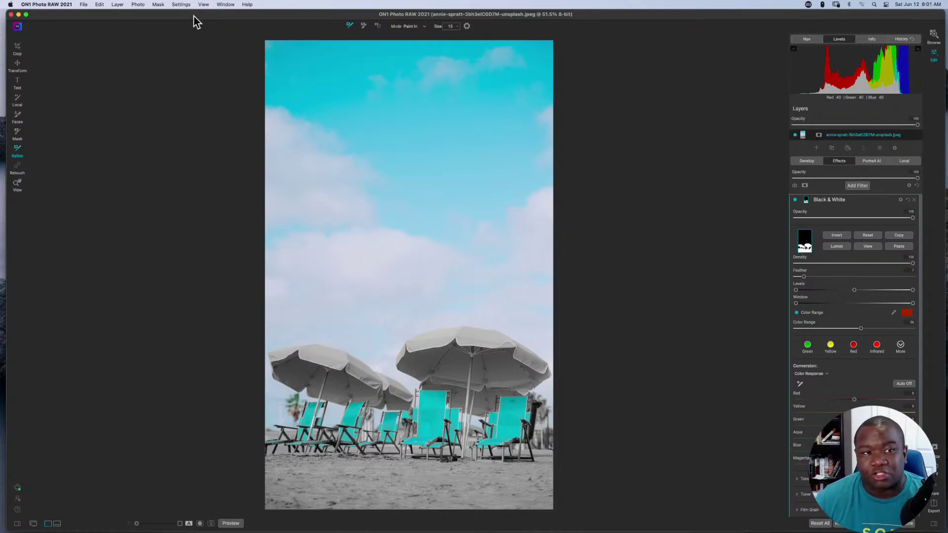
click(158, 4)
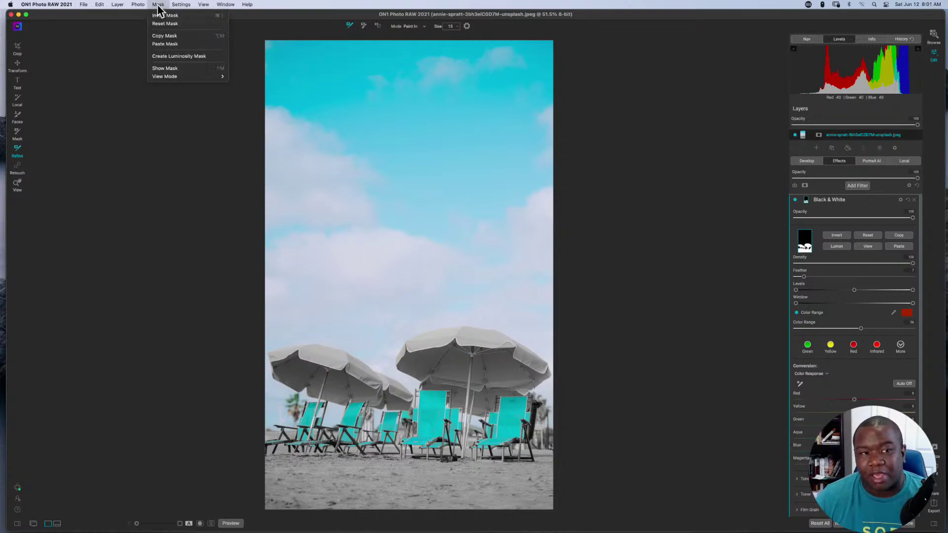
mouse_move(167, 78)
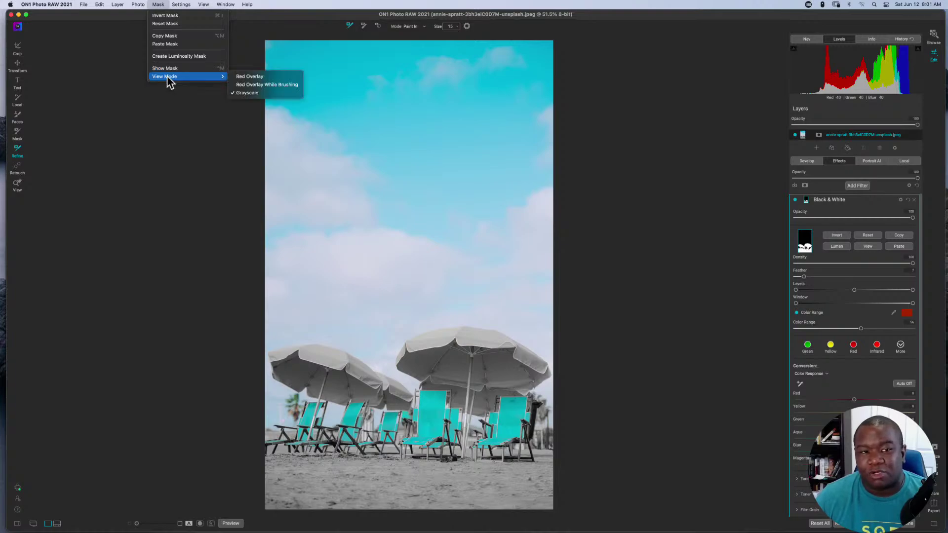
click(247, 86)
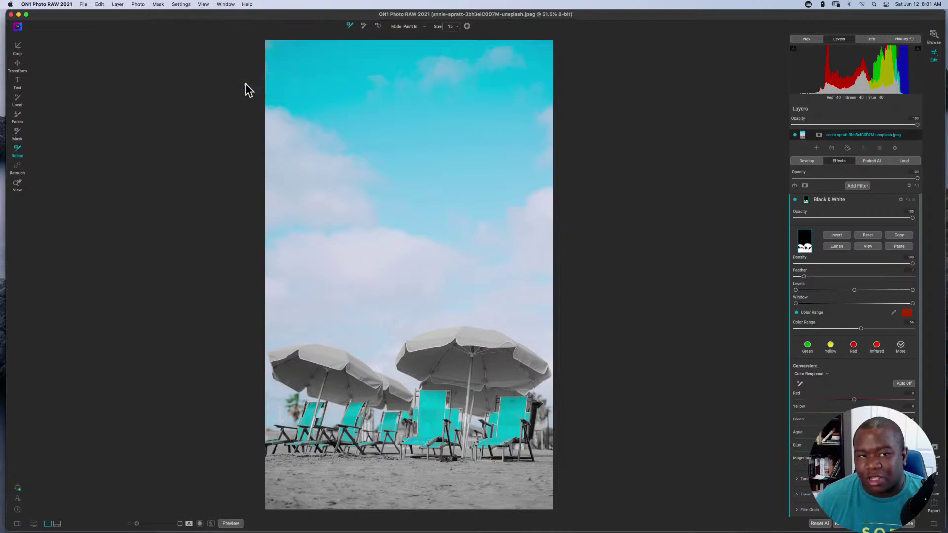
Step: Enlarge the Refine Brush to size 500 and brush across the sky from above the large umbrella to the photo's left edge
key(bracketright)
key(bracketright)
key(bracketright)
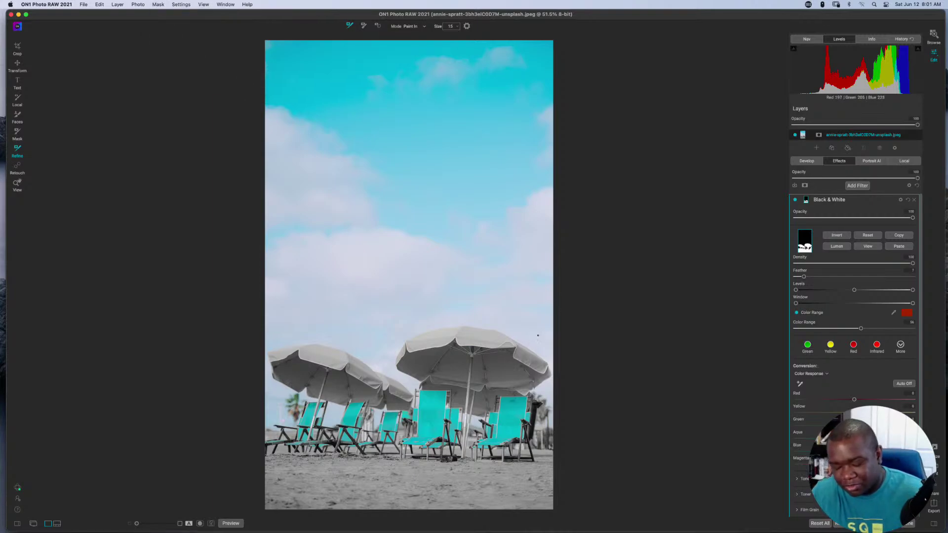
key(bracketright)
key(bracketright)
key(bracketright)
key(bracketright)
key(bracketright)
key(bracketright)
key(bracketright)
key(bracketright)
key(bracketright)
key(bracketright)
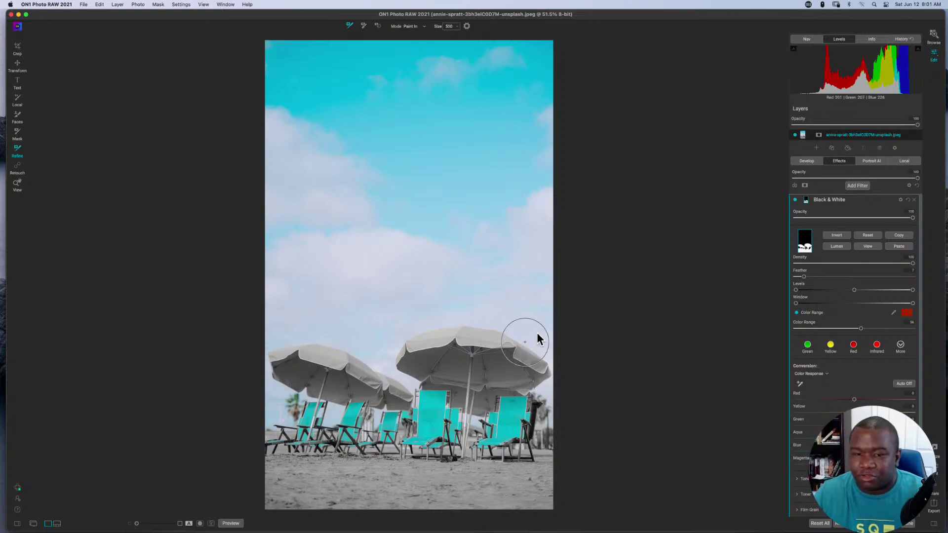
mouse_move(525, 319)
mouse_down()
mouse_move(441, 297)
mouse_move(368, 319)
mouse_move(279, 313)
mouse_move(284, 264)
mouse_move(324, 251)
mouse_move(356, 267)
mouse_move(321, 294)
mouse_move(408, 262)
mouse_move(342, 247)
mouse_move(559, 283)
mouse_move(557, 297)
mouse_move(543, 211)
mouse_move(518, 244)
mouse_move(276, 230)
mouse_up()
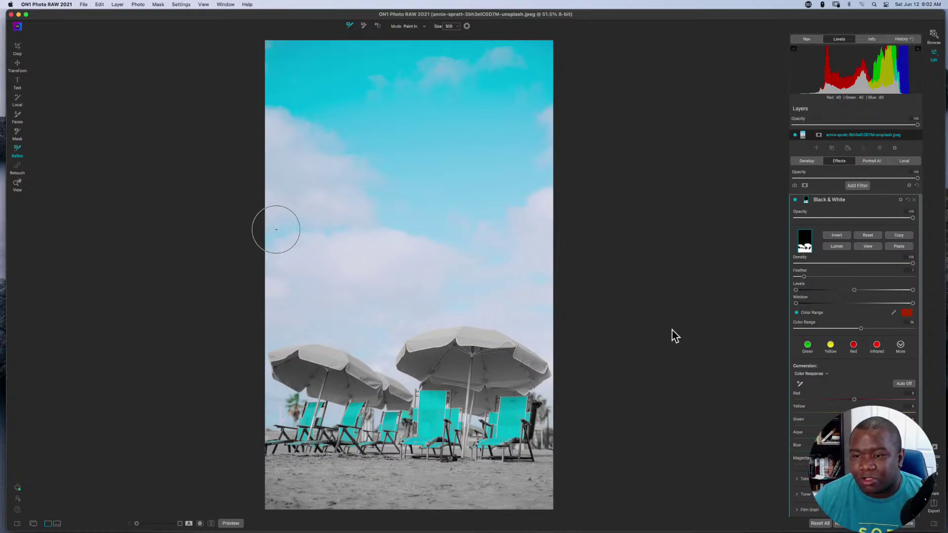
Step: Paint in a broad band across the middle of the sky on the Black & White mask with a size 900 Masking Brush, checking the red overlay
click(18, 133)
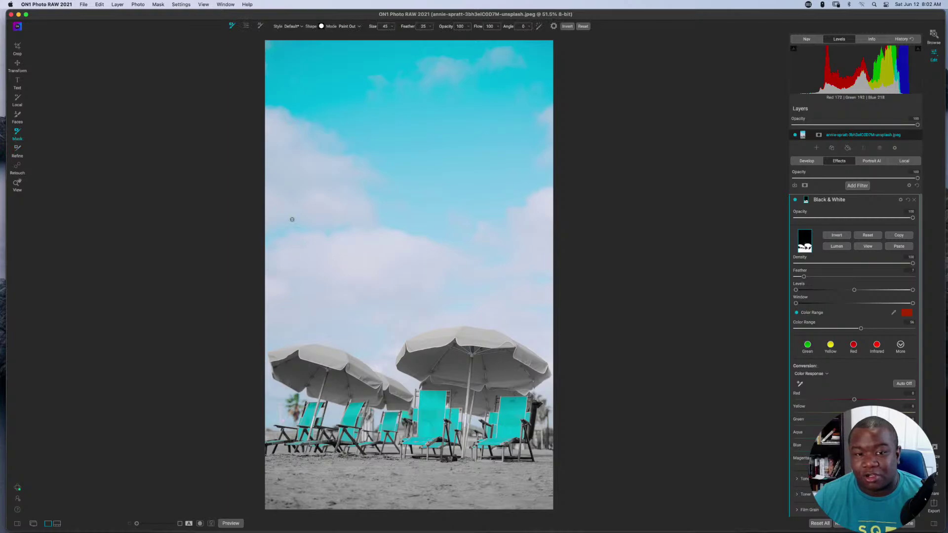
scroll(389, 215, up, 15)
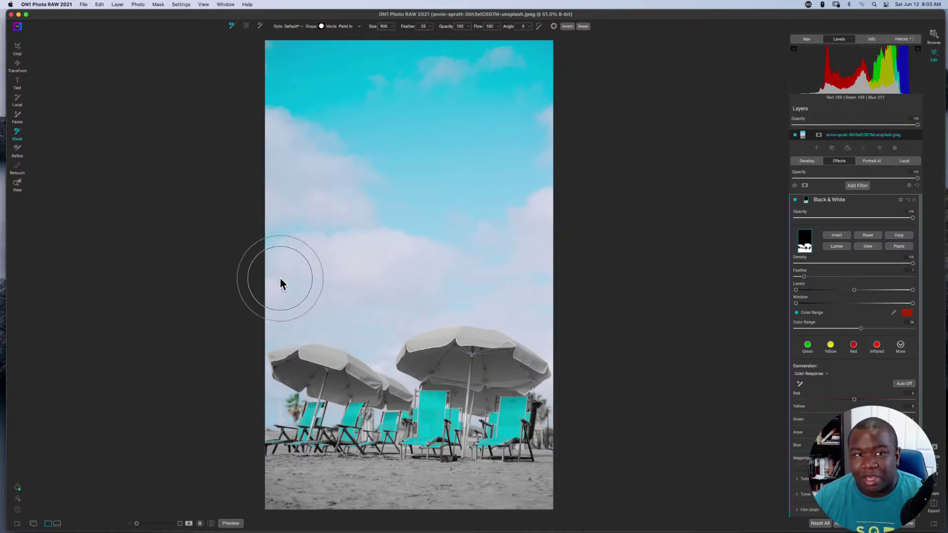
click(157, 5)
mouse_move(175, 76)
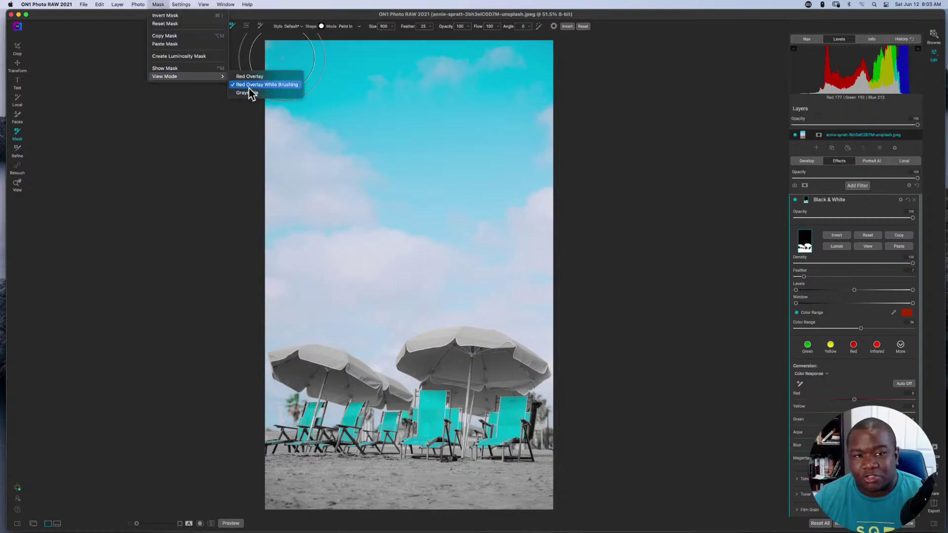
click(329, 268)
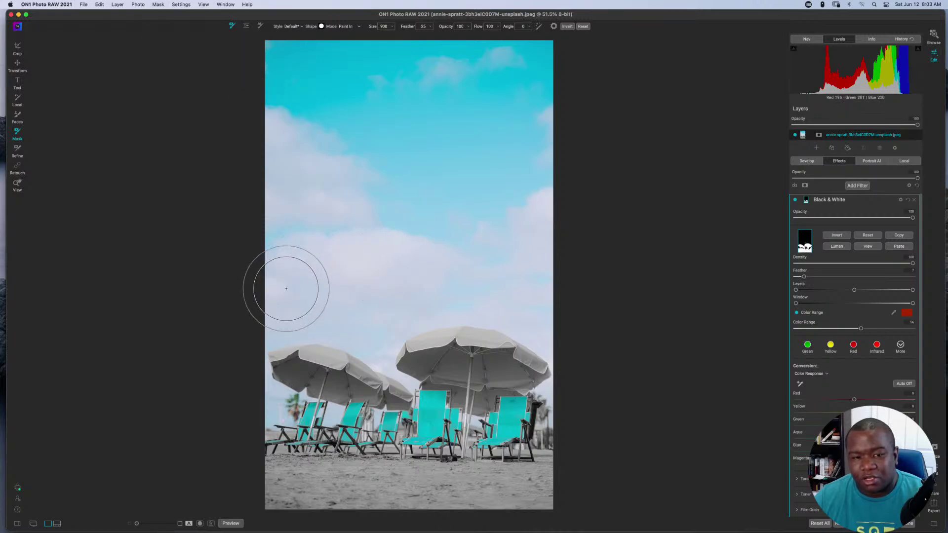
mouse_move(294, 289)
mouse_down()
mouse_move(374, 261)
mouse_move(454, 254)
mouse_move(499, 262)
mouse_move(548, 295)
mouse_move(537, 226)
mouse_move(509, 213)
mouse_move(432, 209)
mouse_move(393, 249)
mouse_move(301, 261)
mouse_up()
key(super+m)
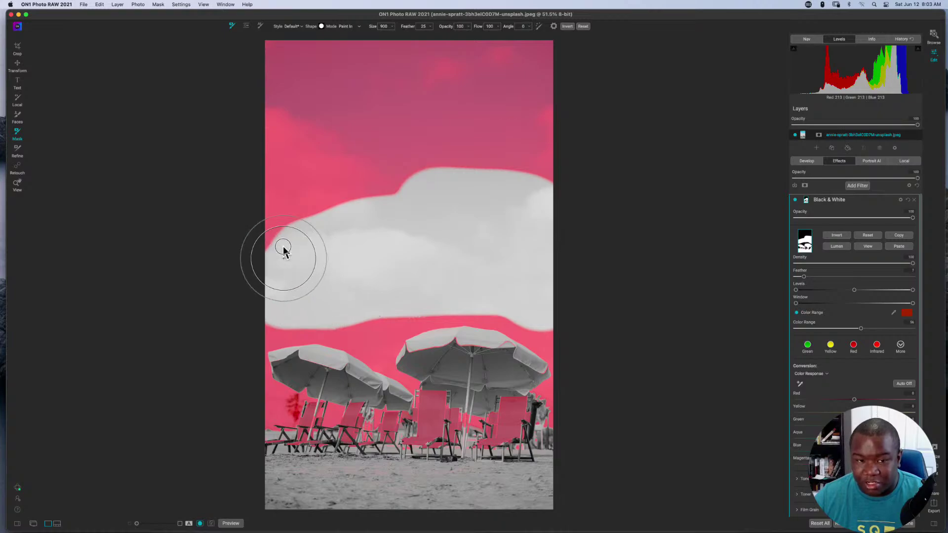
mouse_move(284, 249)
mouse_down()
mouse_move(311, 214)
mouse_move(410, 197)
mouse_move(497, 195)
mouse_move(561, 216)
mouse_up()
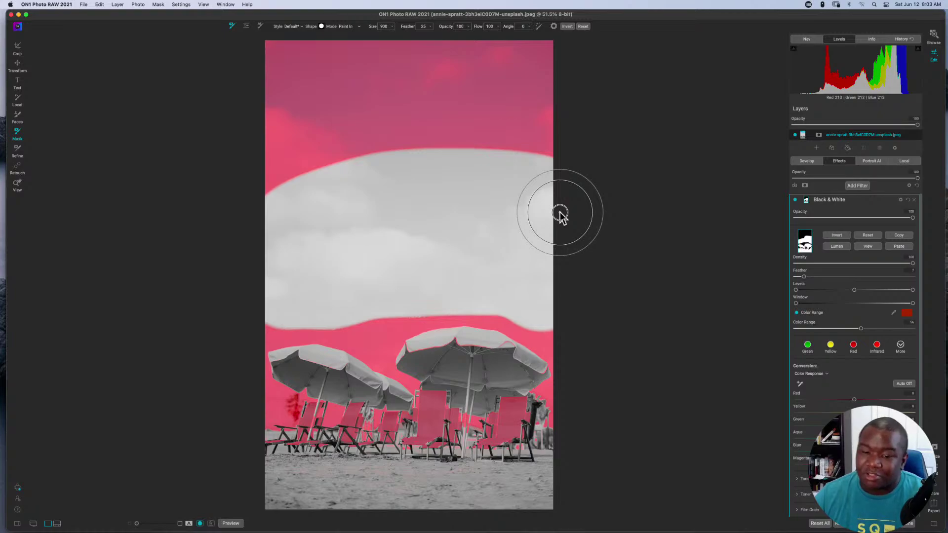
key(super+m)
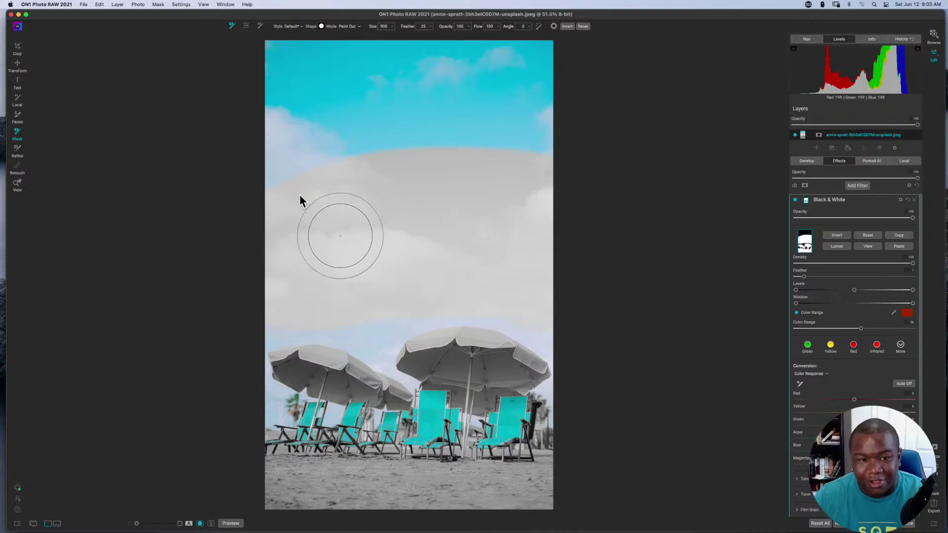
Step: Paint the sky's broad band back out of the Black & White mask with the size 900 Masking Brush, then brush over the middle of the sky
key(alt)
mouse_move(307, 204)
mouse_down()
mouse_move(555, 175)
mouse_move(570, 224)
mouse_move(556, 308)
mouse_move(515, 285)
mouse_move(518, 230)
mouse_move(334, 224)
mouse_move(252, 236)
mouse_move(241, 243)
mouse_move(259, 254)
mouse_move(267, 295)
mouse_up()
mouse_move(288, 294)
mouse_down()
mouse_move(425, 284)
mouse_move(528, 290)
mouse_up()
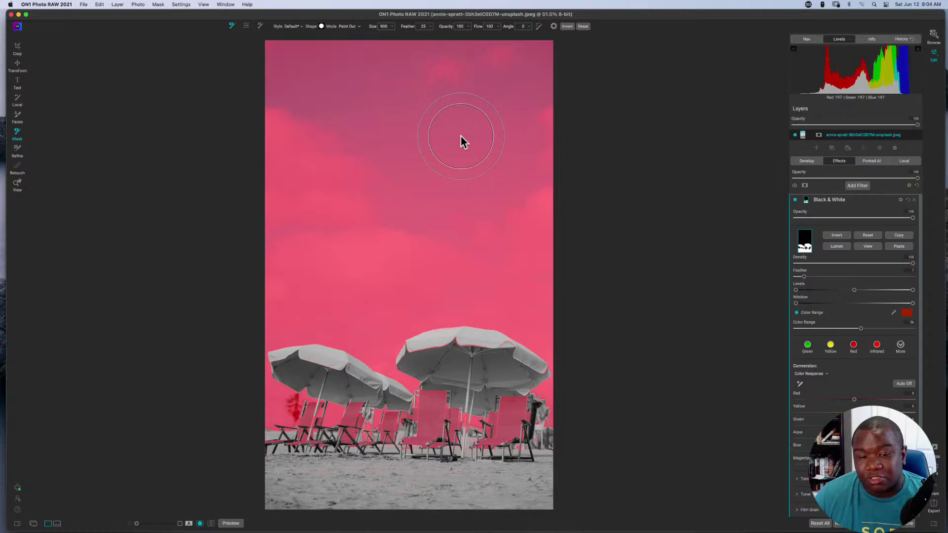
key(super+m)
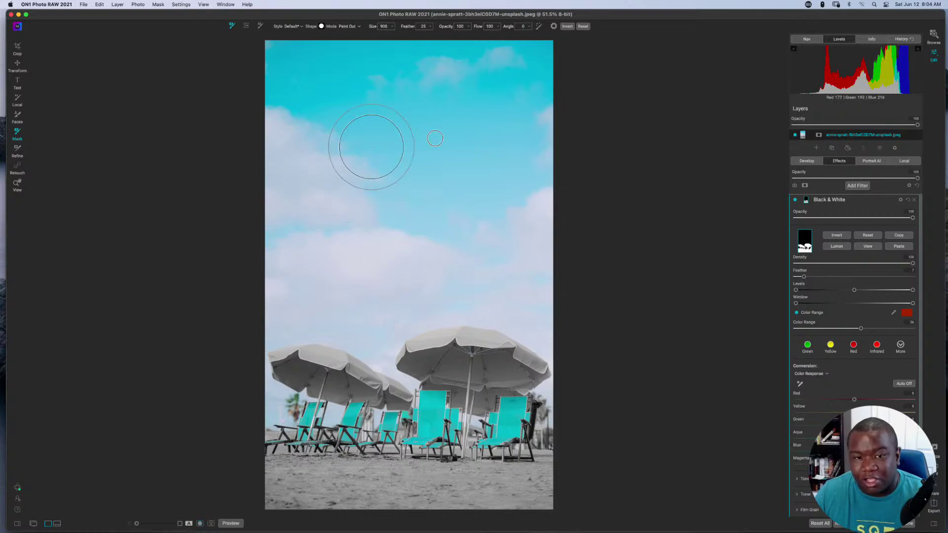
key(alt)
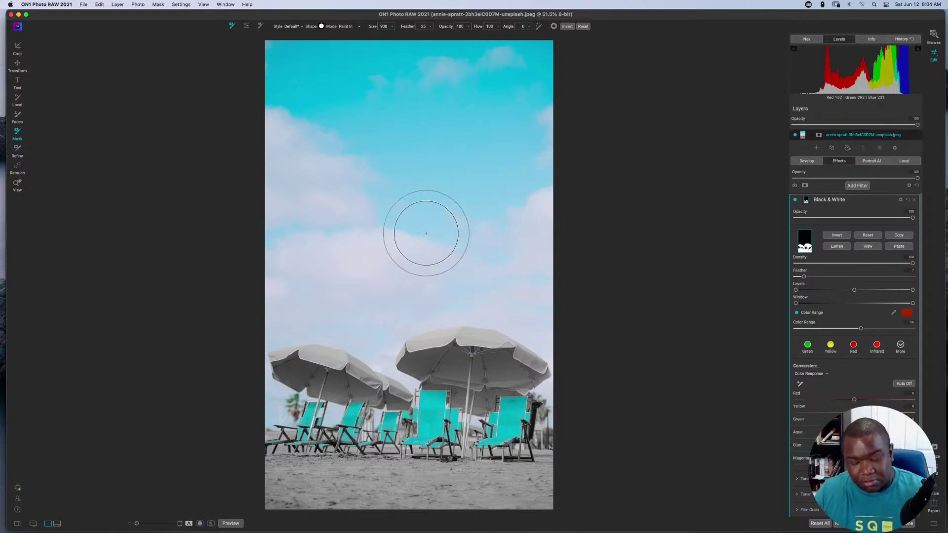
mouse_move(420, 235)
mouse_down()
mouse_move(353, 210)
mouse_move(391, 177)
mouse_move(450, 168)
mouse_move(473, 208)
mouse_move(430, 231)
mouse_move(354, 238)
mouse_move(325, 208)
mouse_move(367, 138)
mouse_move(444, 128)
mouse_move(519, 156)
mouse_move(529, 201)
mouse_move(363, 264)
mouse_move(339, 260)
mouse_move(448, 266)
mouse_move(525, 241)
mouse_move(544, 203)
mouse_move(532, 126)
mouse_move(503, 112)
mouse_move(423, 105)
mouse_move(359, 113)
mouse_move(296, 165)
mouse_move(283, 207)
mouse_move(313, 225)
mouse_move(490, 189)
mouse_move(487, 173)
mouse_move(401, 167)
mouse_move(349, 186)
mouse_up()
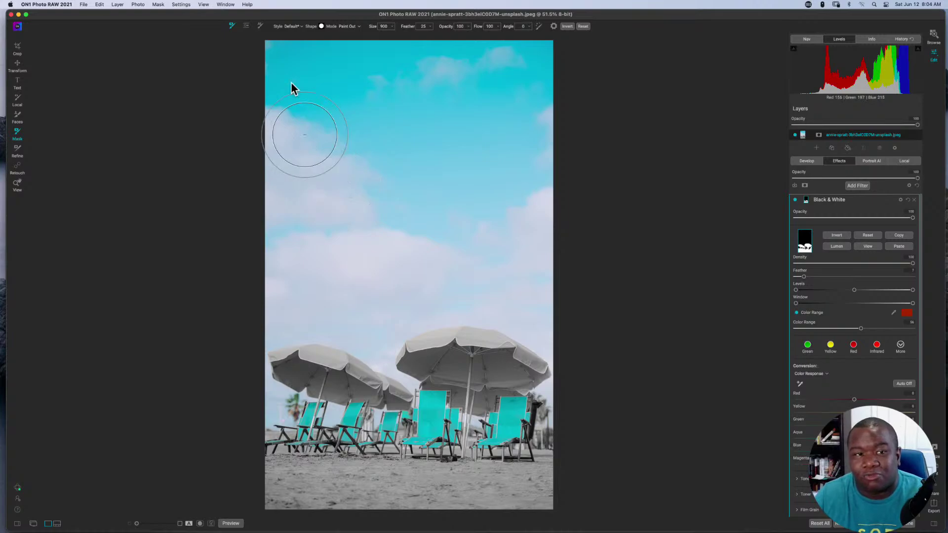
Step: Set the mask view mode to Grayscale
click(158, 4)
mouse_move(169, 78)
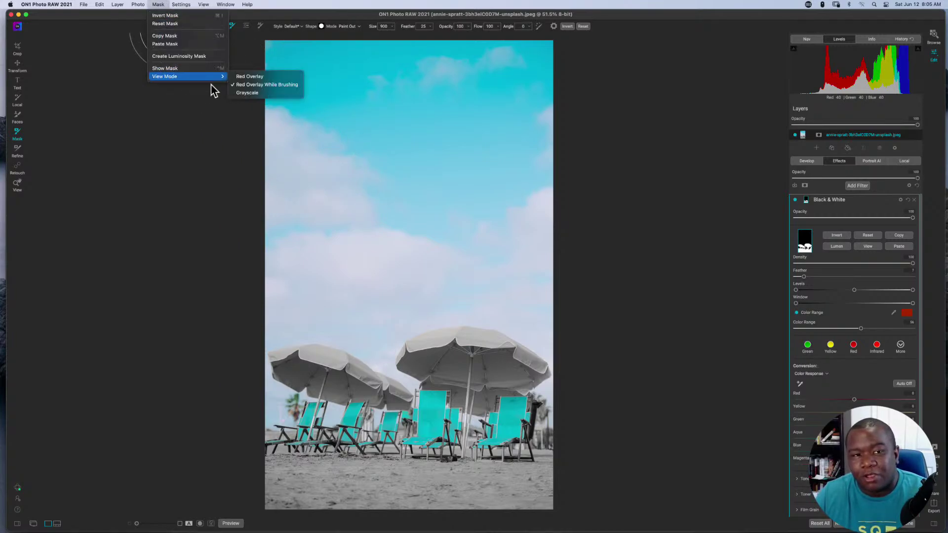
click(258, 94)
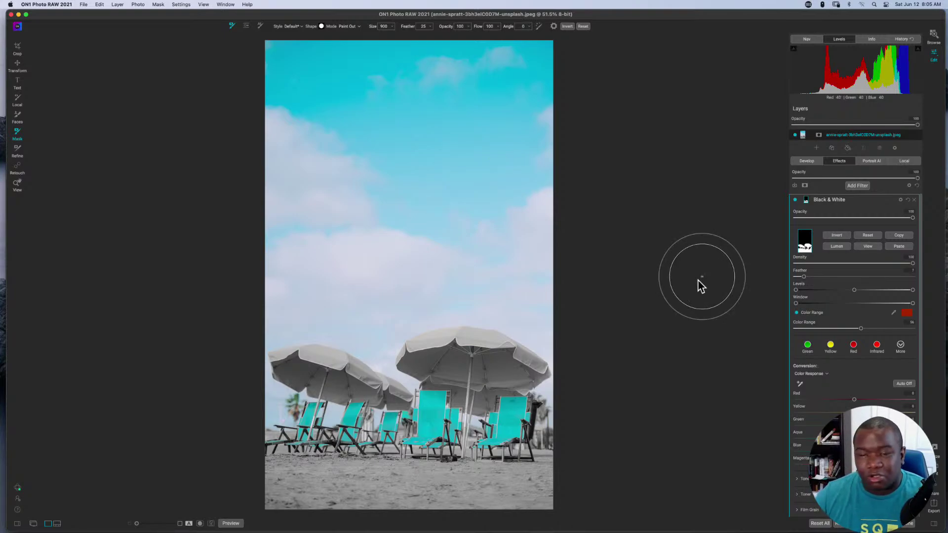
Step: Discard all edits to the beach umbrella photo and open the sunglasses-on-sand photo for editing
click(903, 162)
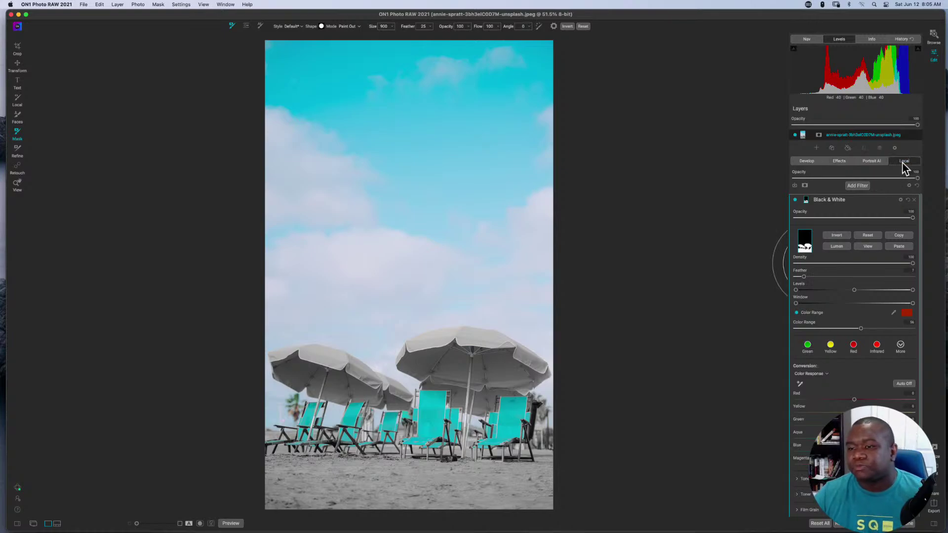
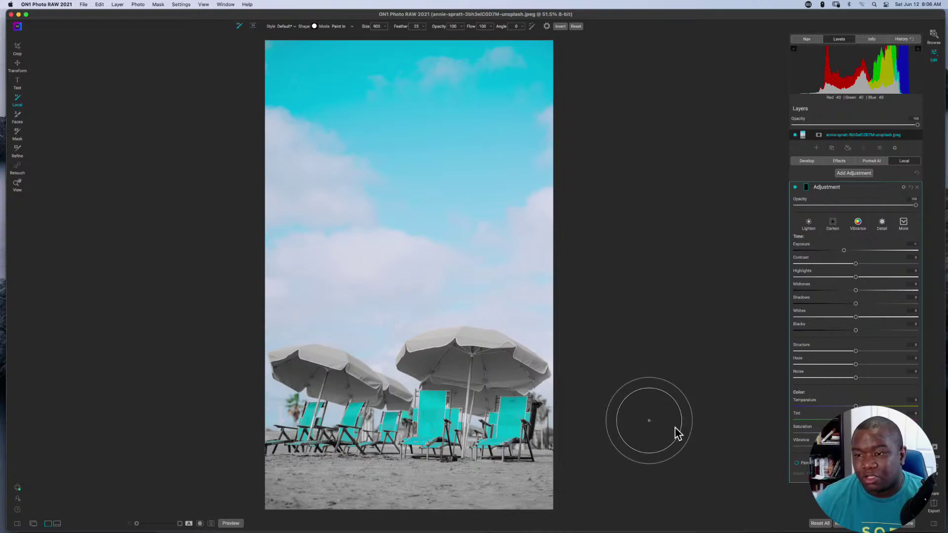
click(899, 527)
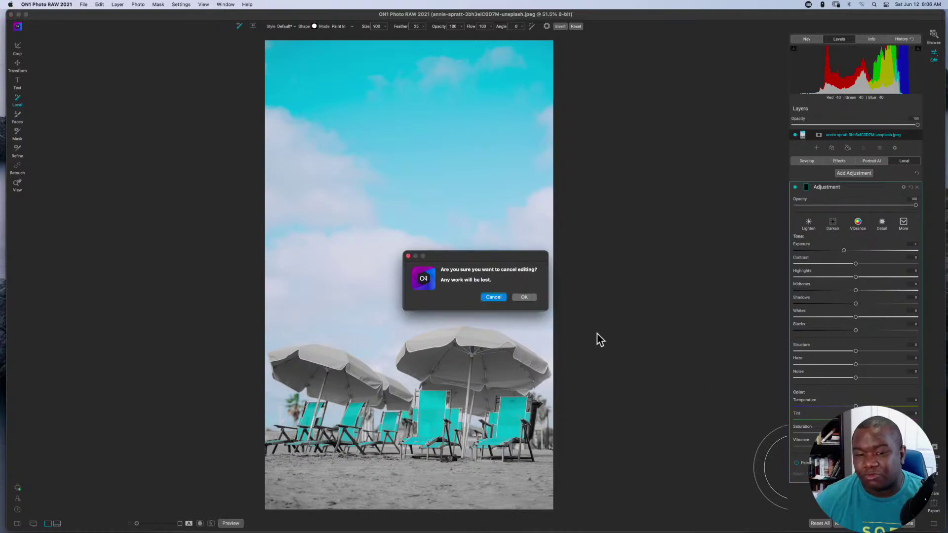
click(532, 299)
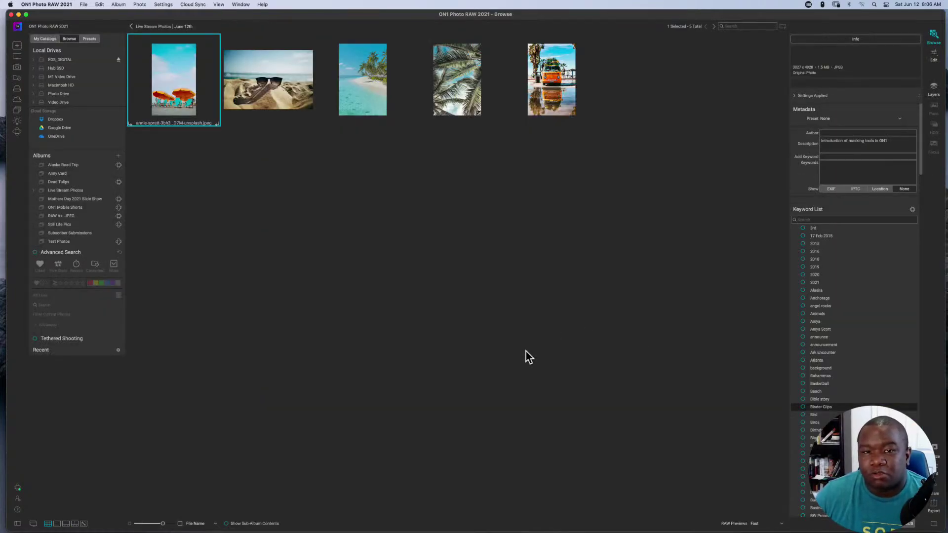
click(278, 83)
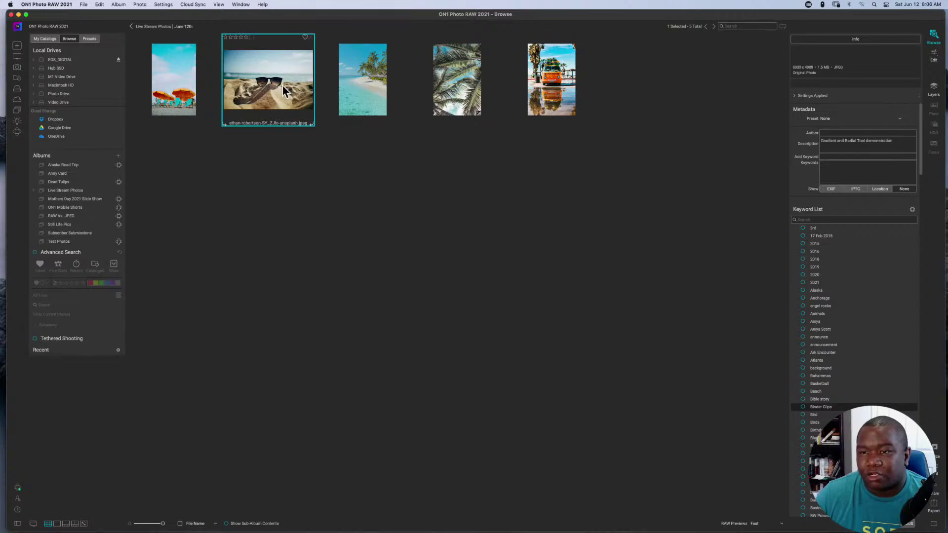
click(935, 56)
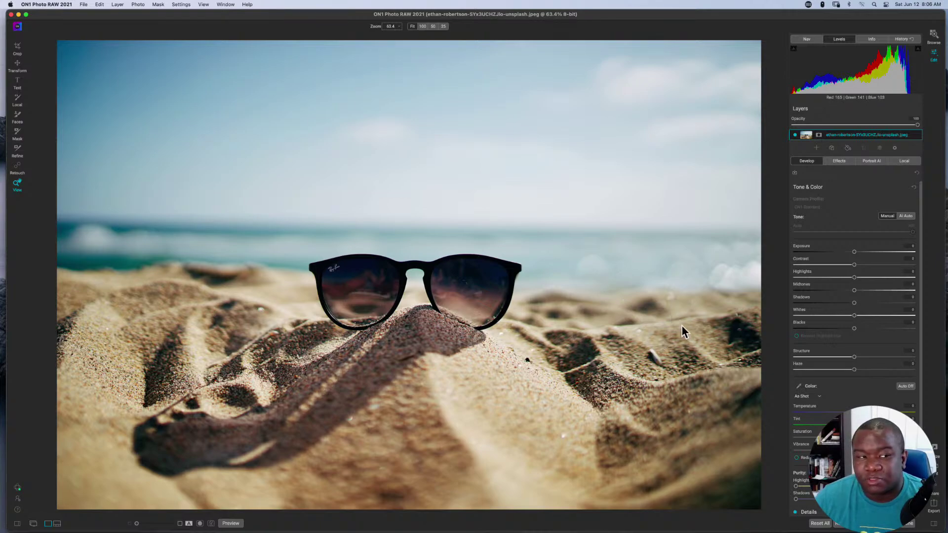
Step: Clone out the logo on the sunglasses' left lens with a size 45 Clone Stamp, then sample a source in the right lens
click(18, 168)
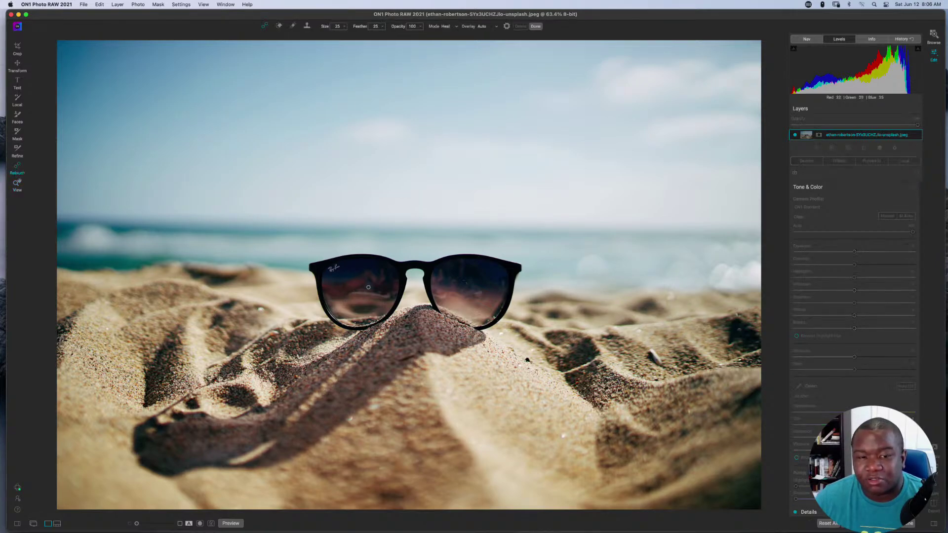
click(306, 27)
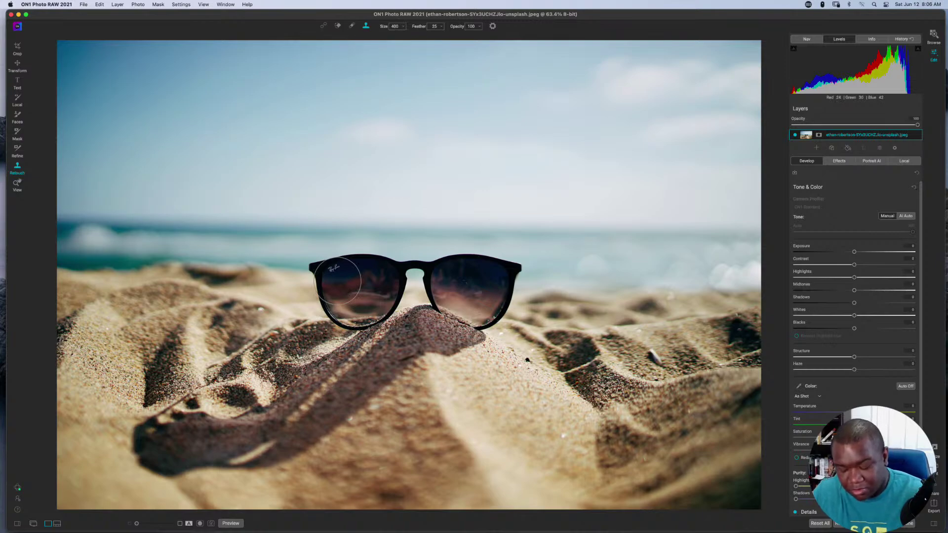
key(bracketleft)
key(bracketleft)
key(bracketleft)
key(bracketleft)
key(bracketleft)
key(bracketleft)
key(bracketleft)
key(bracketleft)
key(bracketleft)
key(bracketleft)
key(bracketleft)
key(bracketleft)
key(bracketleft)
key(bracketleft)
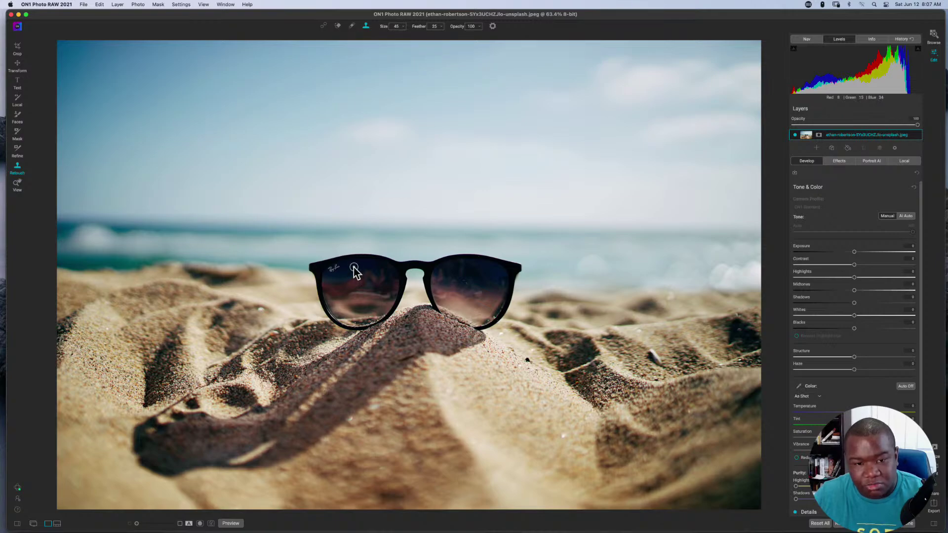
drag(345, 267, 335, 271)
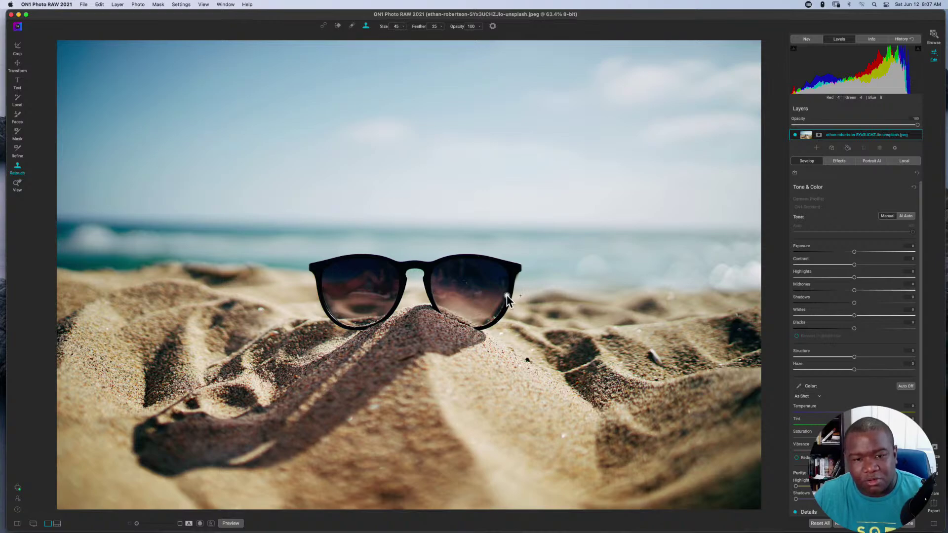
alt+click(462, 282)
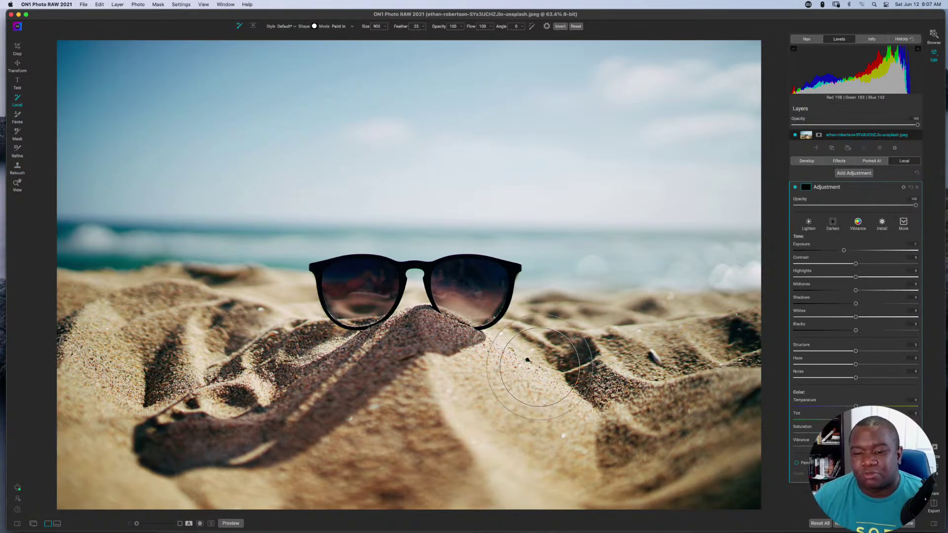
Step: Mark both sunglass lenses as Keep on the local adjustment's mask with the size 400 Quick Mask Brush
click(29, 143)
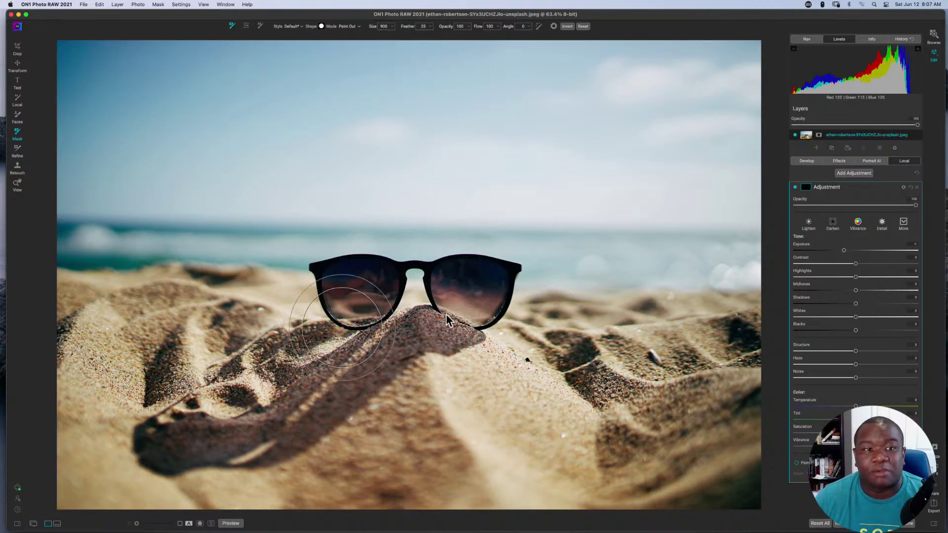
click(259, 26)
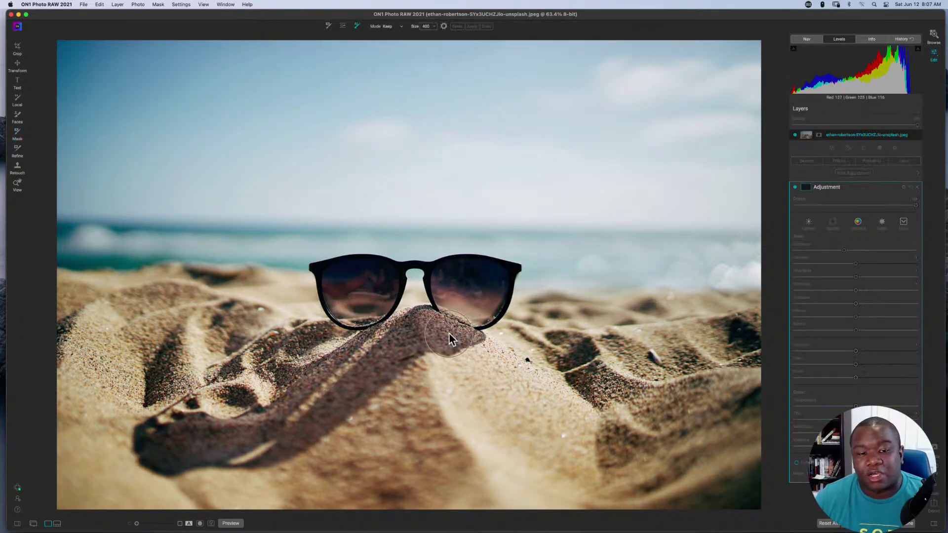
mouse_move(361, 287)
mouse_down()
mouse_move(351, 300)
mouse_move(341, 293)
mouse_move(378, 281)
mouse_move(369, 296)
mouse_up()
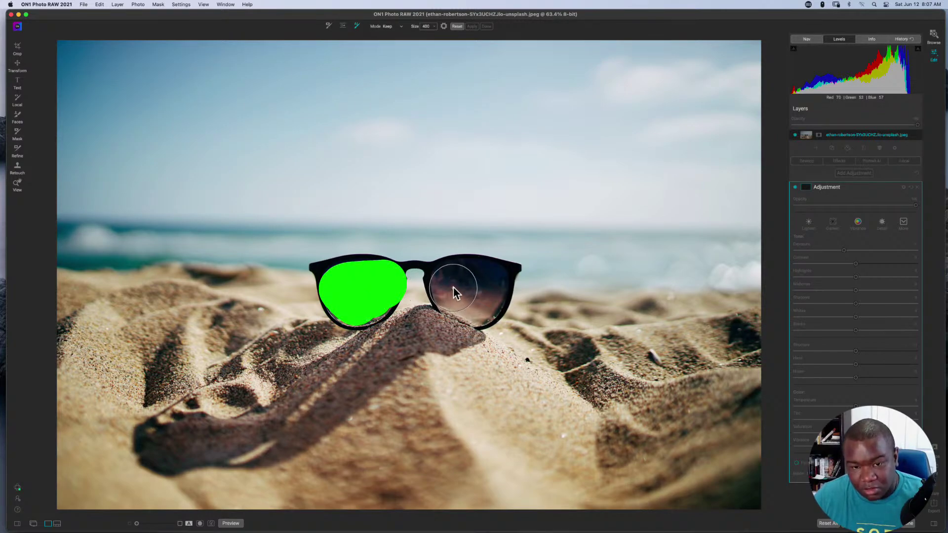
mouse_move(453, 286)
mouse_down()
mouse_move(480, 280)
mouse_move(475, 297)
mouse_move(456, 296)
mouse_move(474, 307)
mouse_move(486, 284)
mouse_up()
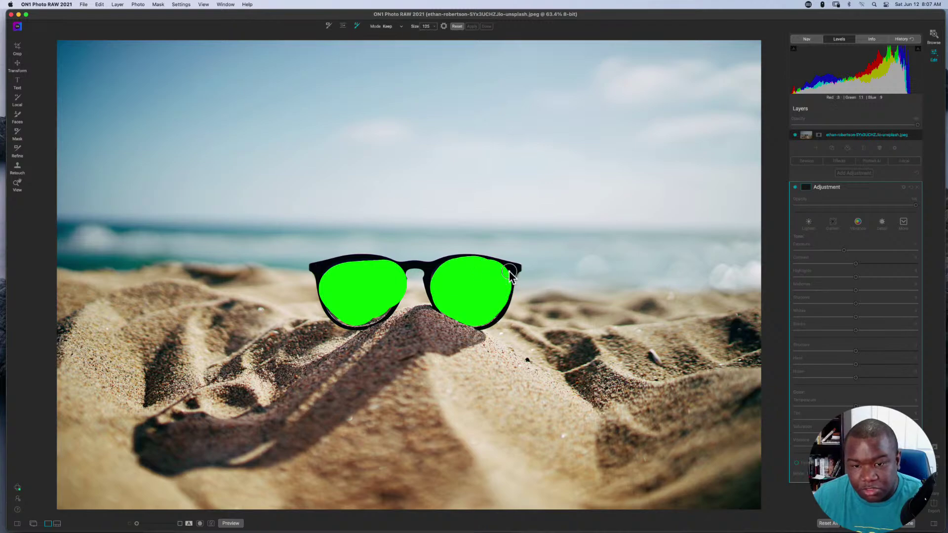
Step: Extend the Keep marks over the sunglasses' frame corners, bridge and rims, reducing the Quick Mask Brush to size 45
key(bracketleft)
key(bracketleft)
key(bracketleft)
key(bracketleft)
drag(509, 271, 514, 267)
key(bracketleft)
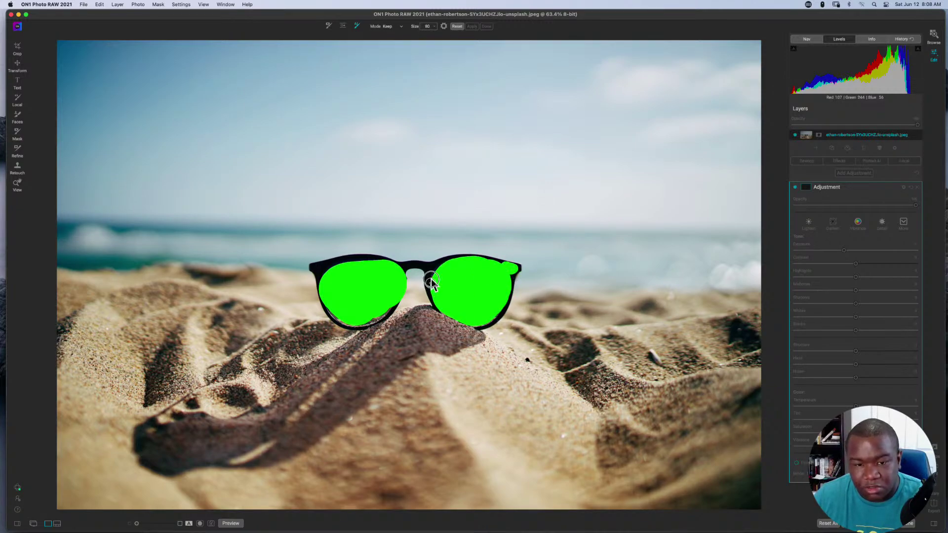
key(bracketleft)
mouse_move(431, 283)
mouse_down()
mouse_move(433, 272)
mouse_move(396, 271)
mouse_up()
key(bracketleft)
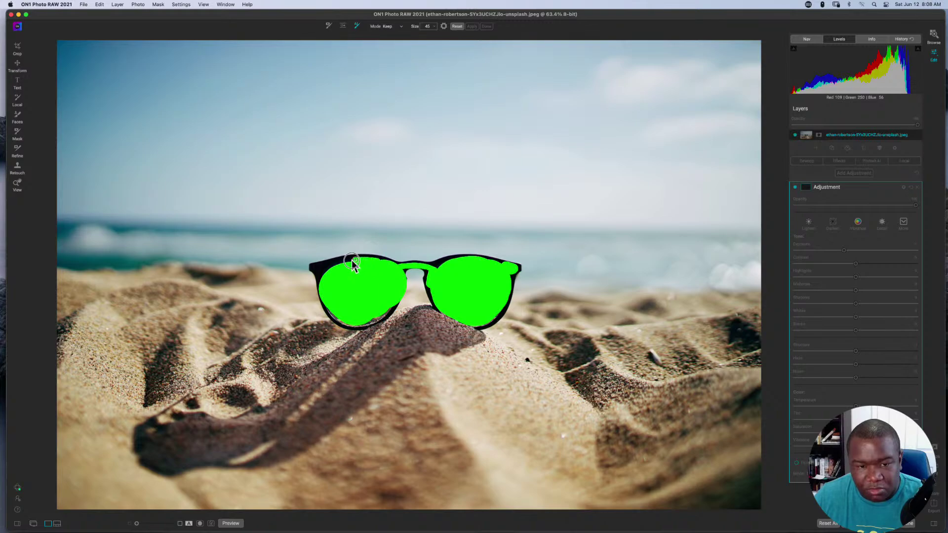
drag(331, 263, 319, 278)
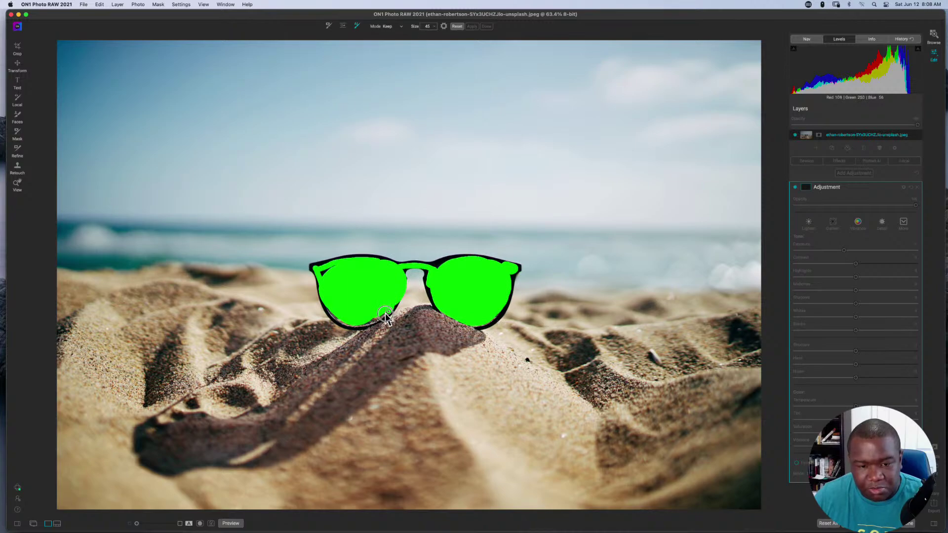
mouse_move(368, 325)
mouse_down()
mouse_move(339, 324)
mouse_move(325, 304)
mouse_up()
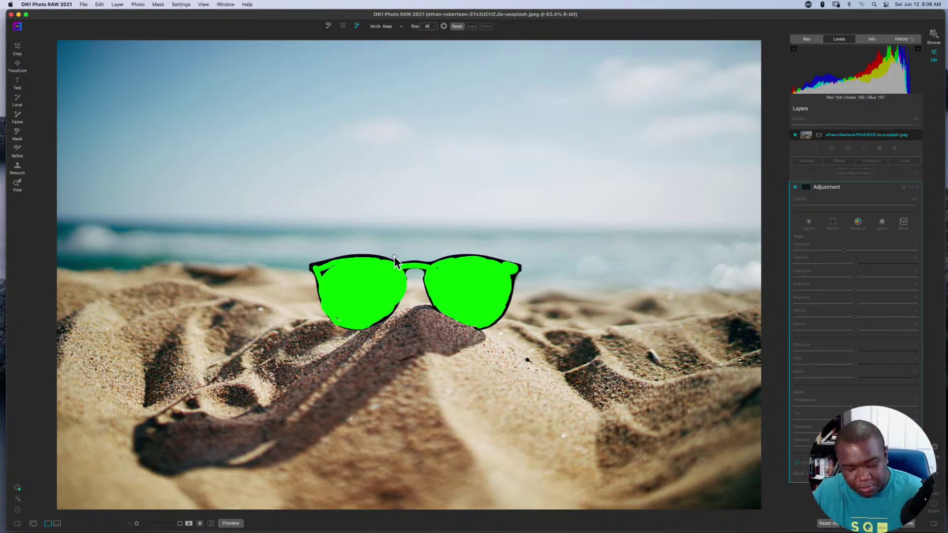
Step: Switch the Quick Mask Brush to Drop, enlarge it to size 1700 and mark the sky above the sunglasses
key(alt)
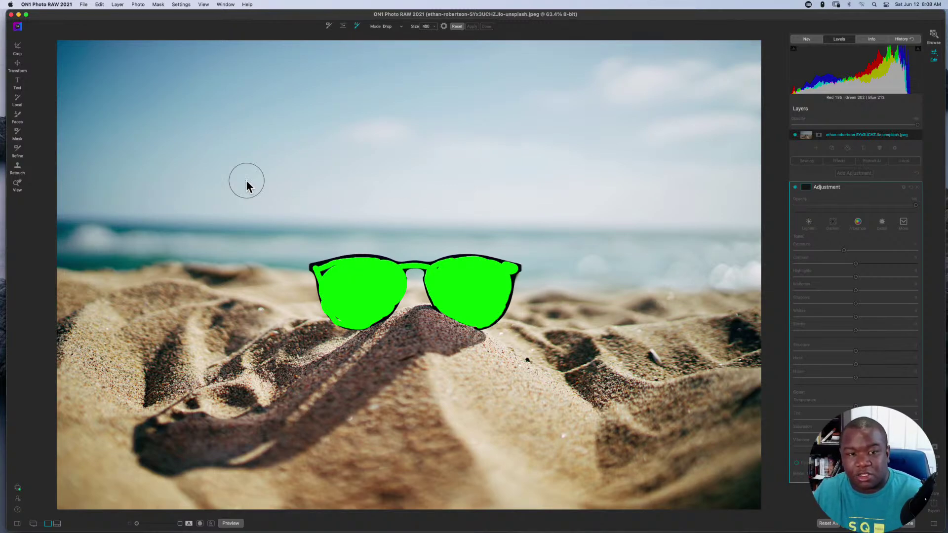
key(bracketright)
key(bracketright)
key(bracketright)
key(bracketright)
key(bracketright)
key(bracketright)
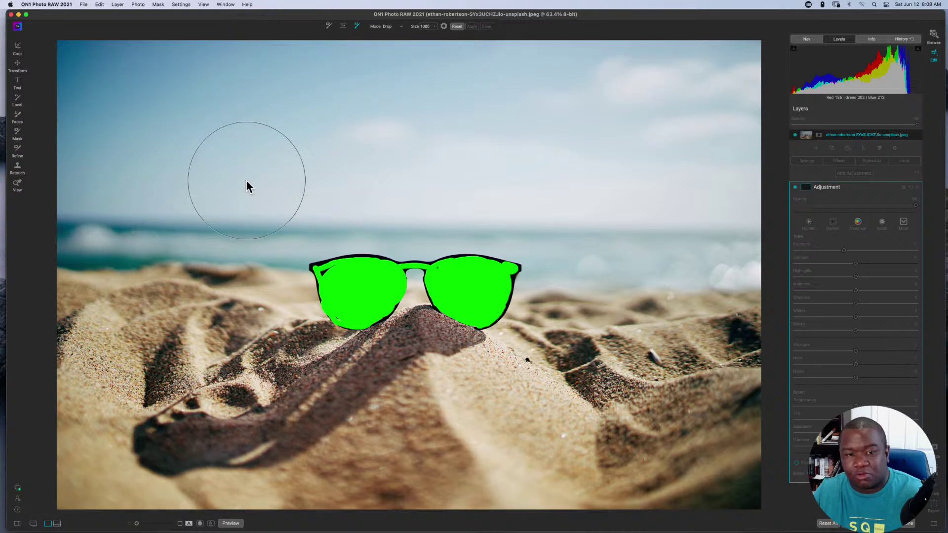
key(bracketright)
key(bracketright)
key(bracketright)
key(bracketright)
key(bracketright)
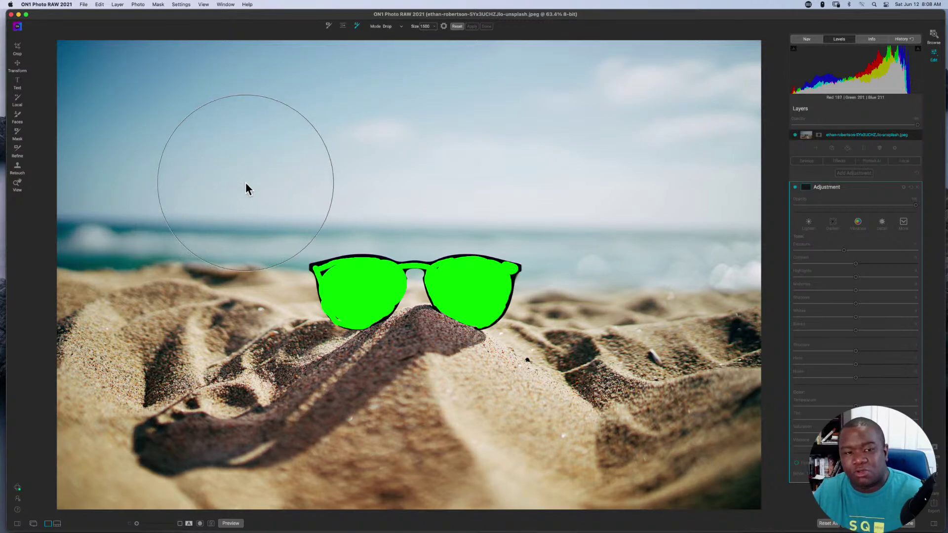
key(bracketright)
key(bracketright)
mouse_move(215, 127)
mouse_down()
mouse_move(155, 238)
mouse_move(182, 369)
mouse_move(248, 429)
mouse_move(297, 454)
mouse_move(443, 469)
mouse_move(532, 470)
mouse_move(605, 448)
mouse_move(628, 402)
mouse_move(637, 259)
mouse_move(628, 209)
mouse_move(603, 171)
mouse_move(553, 137)
mouse_move(286, 135)
mouse_up()
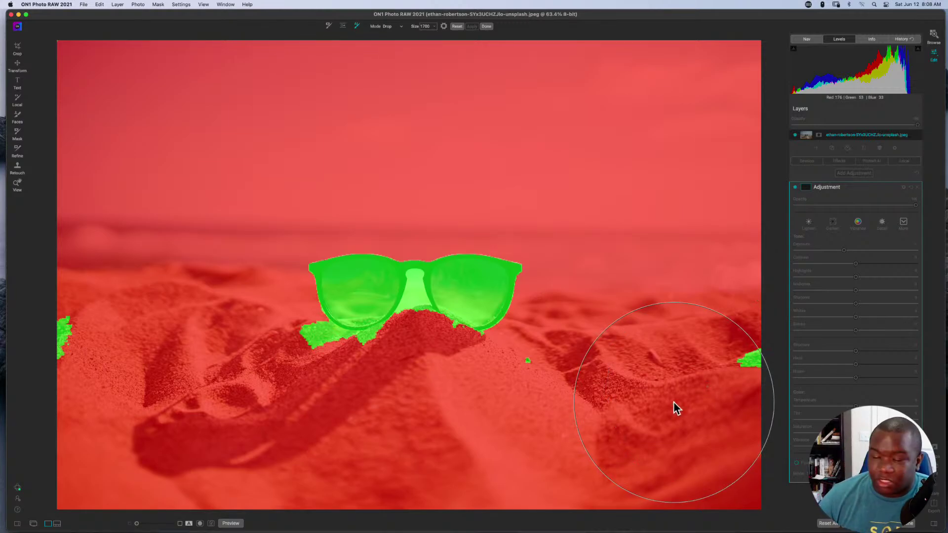
Step: Mark the sand along the photo's right side, lower right and left side as Drop with the size 1700 brush
drag(745, 383, 737, 303)
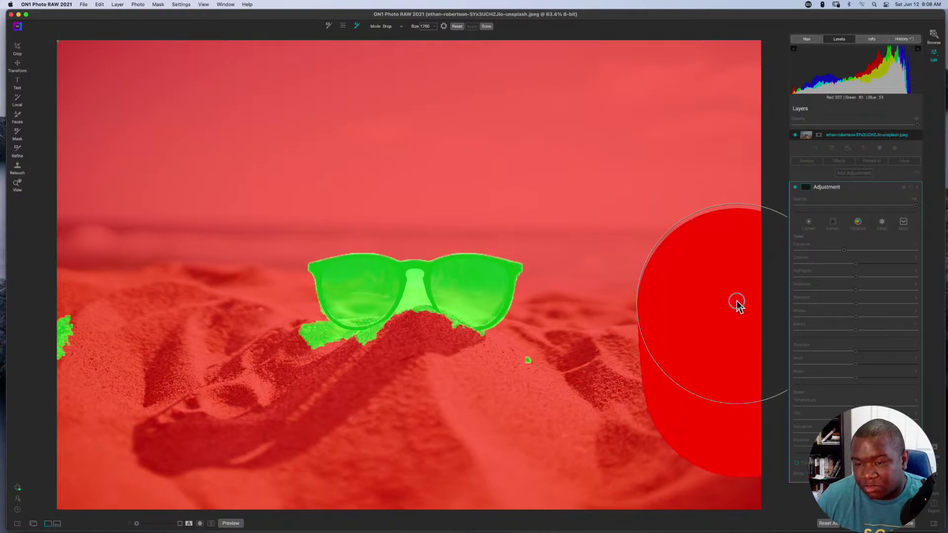
click(573, 427)
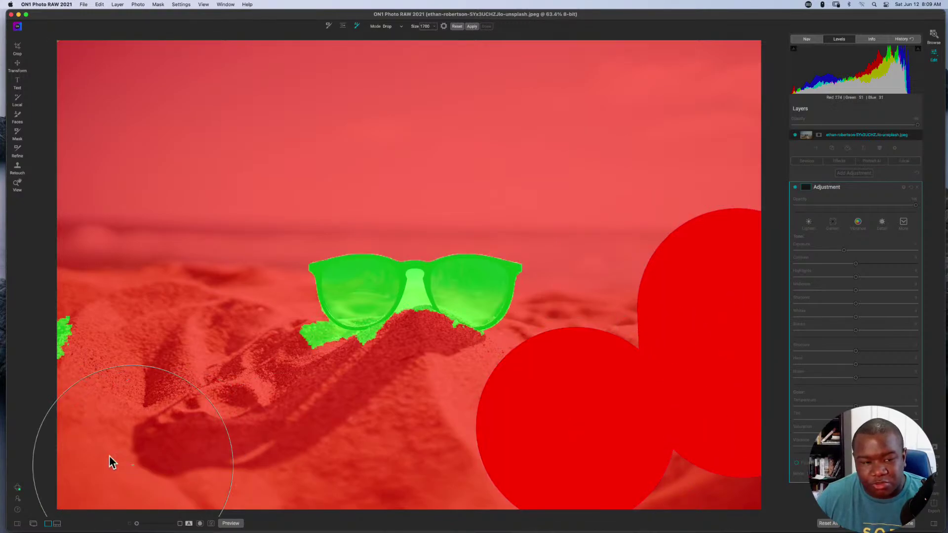
drag(110, 414, 108, 327)
Step: Reduce the Quick Mask Brush to size 700 and mark the sand beside and beneath the left lens as Drop
key(bracketleft)
key(bracketleft)
key(bracketleft)
key(bracketleft)
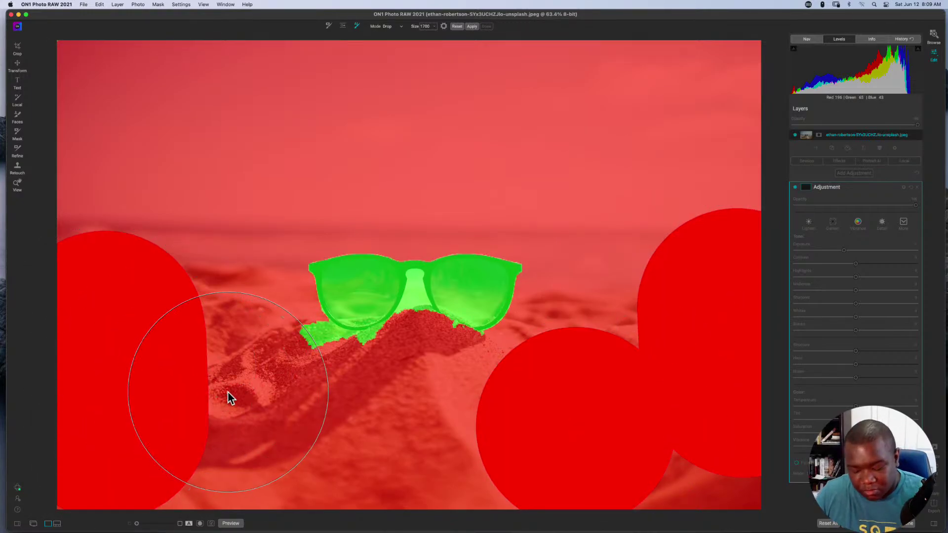
key(bracketleft)
key(bracketleft)
key(bracketleft)
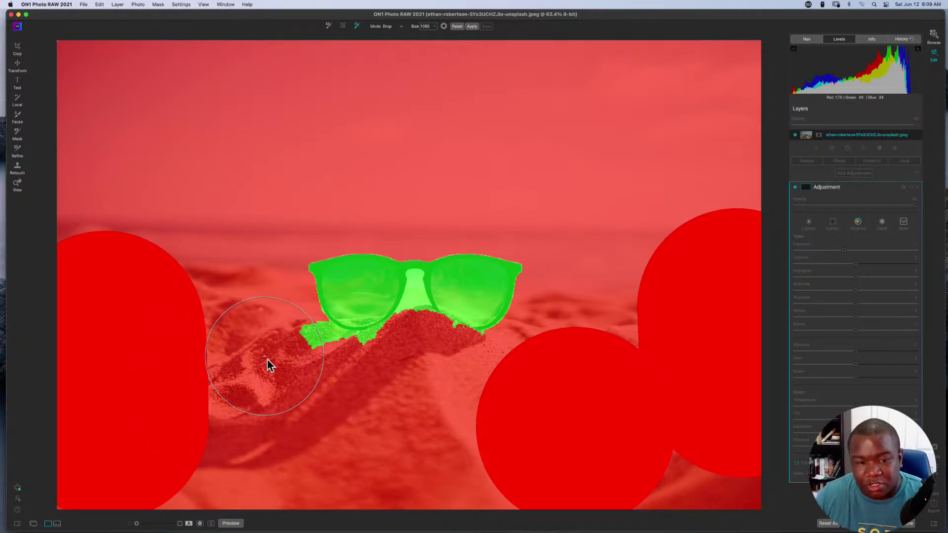
click(276, 332)
mouse_move(286, 341)
mouse_down()
mouse_move(315, 366)
mouse_move(392, 374)
mouse_up()
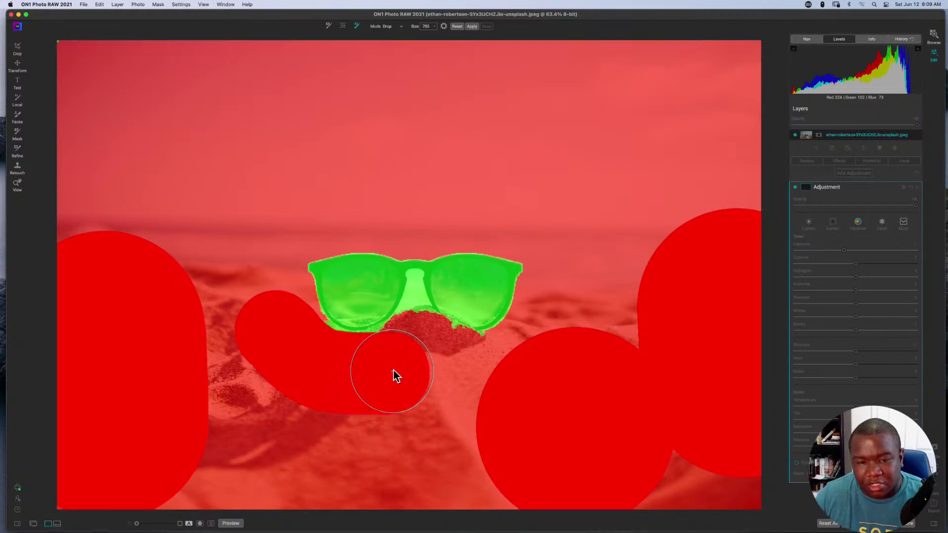
Step: Reduce the Quick Mask Brush to size 125 and mark the sand mound beneath the sunglasses' bridge as Drop
key(bracketleft)
key(bracketleft)
key(bracketleft)
key(bracketleft)
key(bracketleft)
key(bracketleft)
key(bracketleft)
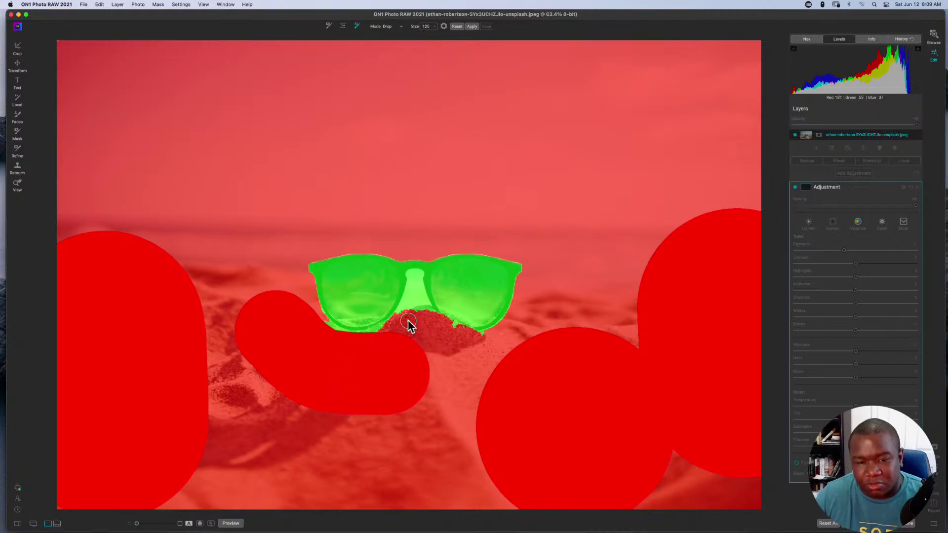
click(405, 314)
mouse_move(405, 314)
mouse_down()
mouse_move(414, 296)
mouse_move(423, 311)
mouse_move(414, 275)
mouse_move(415, 322)
mouse_up()
Step: Mark the sand sliver under the left lens as Drop with the brush at size 70, and finish the quick mask
key(bracketleft)
key(bracketleft)
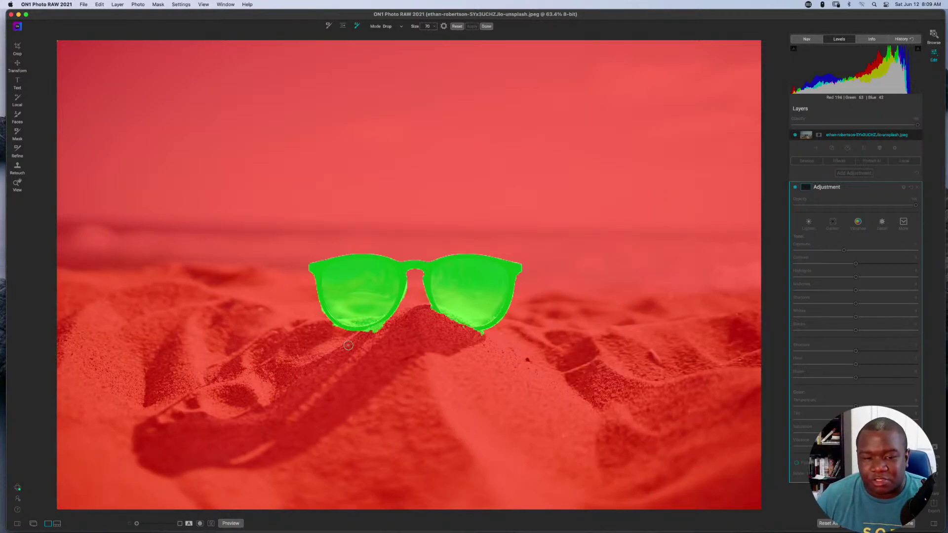
drag(365, 334, 388, 328)
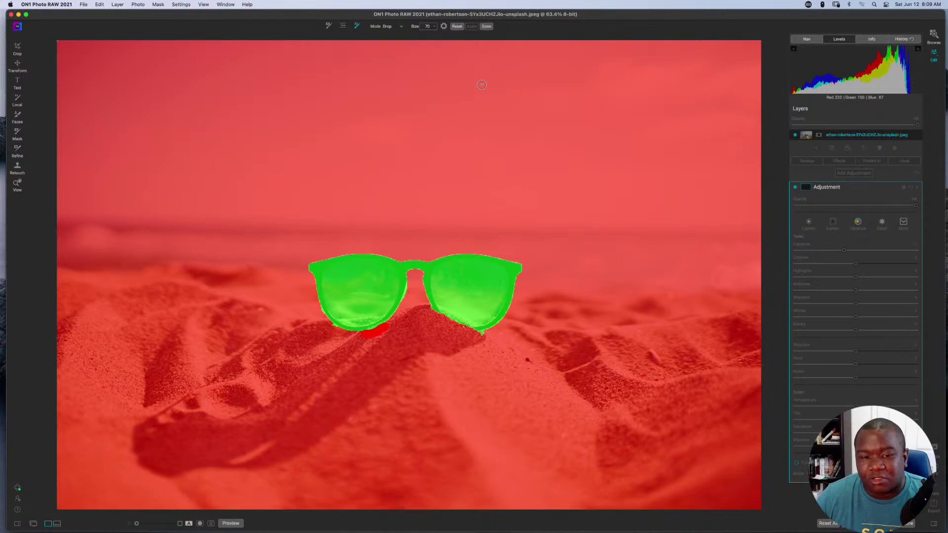
click(486, 26)
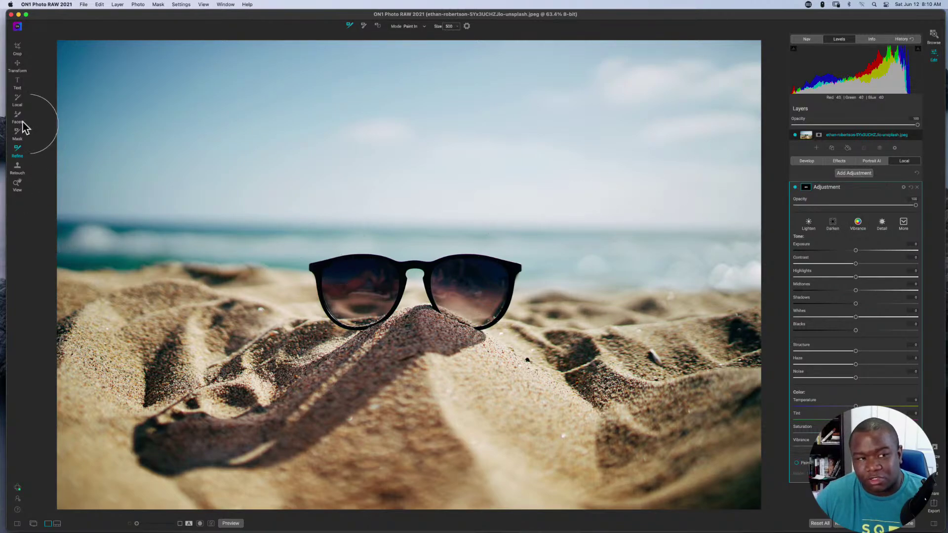
Step: Invert the adjustment's sunglasses mask to target the surroundings and lower its Exposure to about -0.9
click(16, 136)
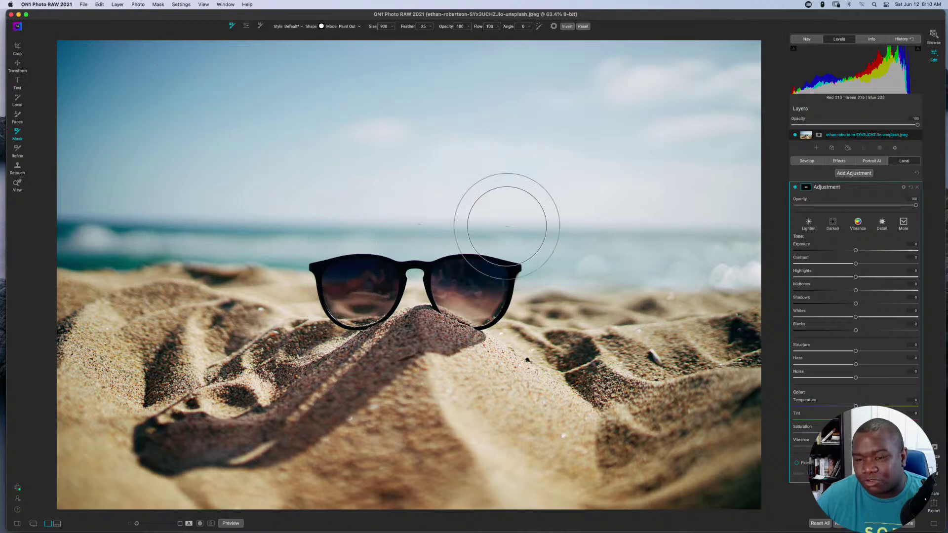
click(806, 188)
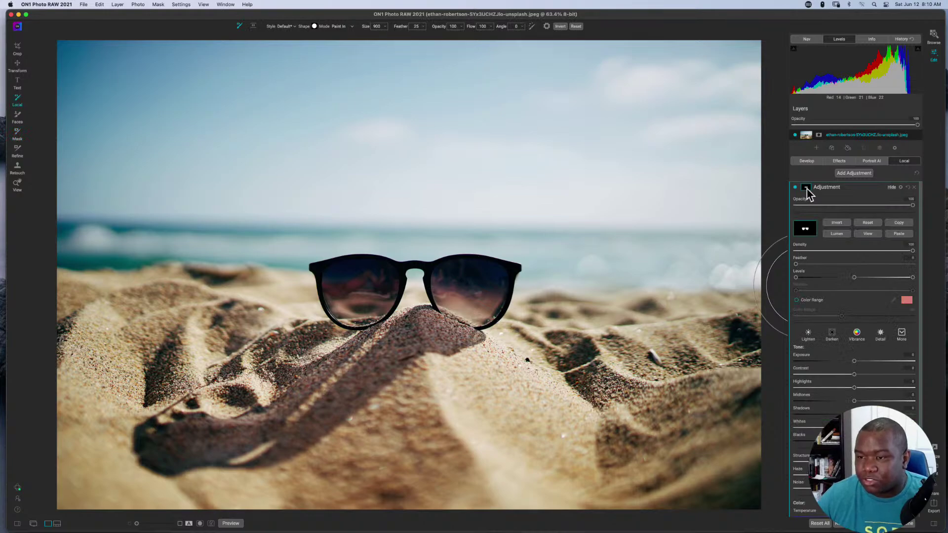
click(807, 189)
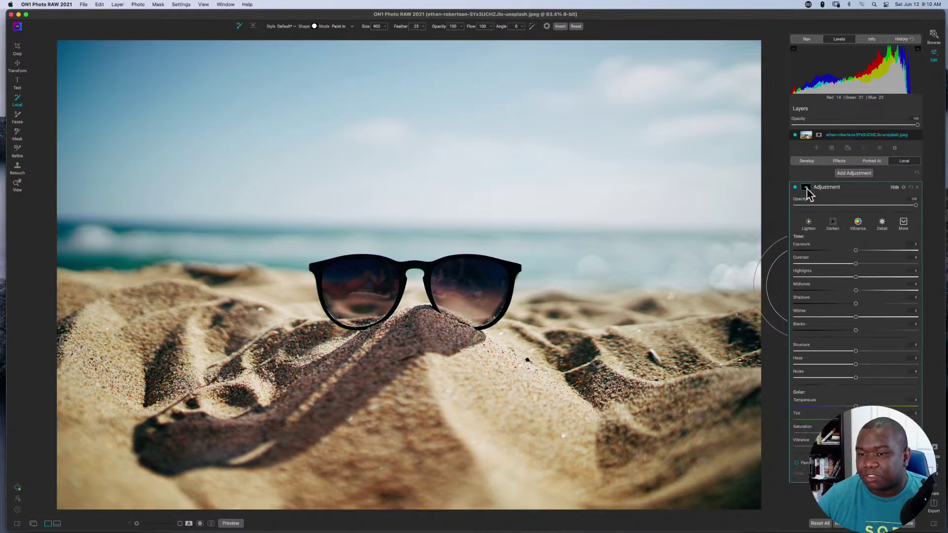
click(807, 188)
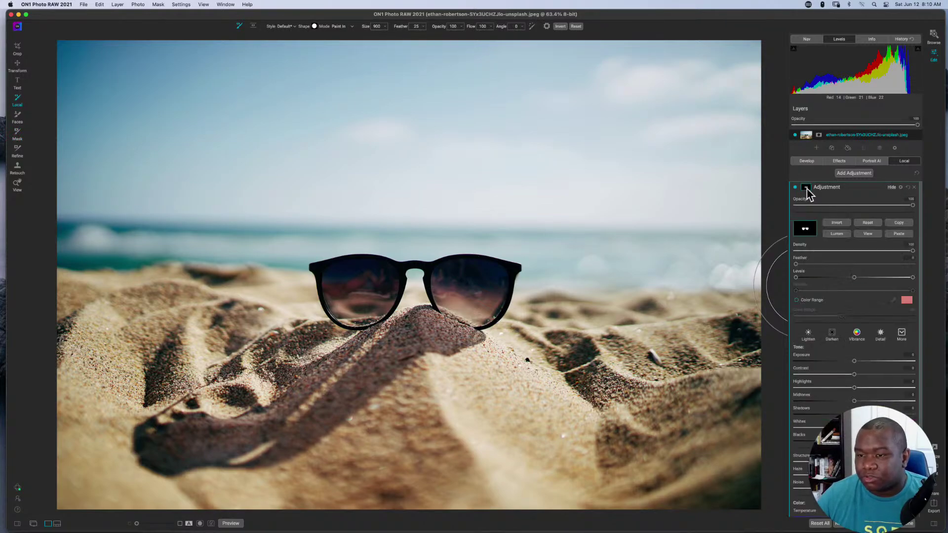
click(833, 225)
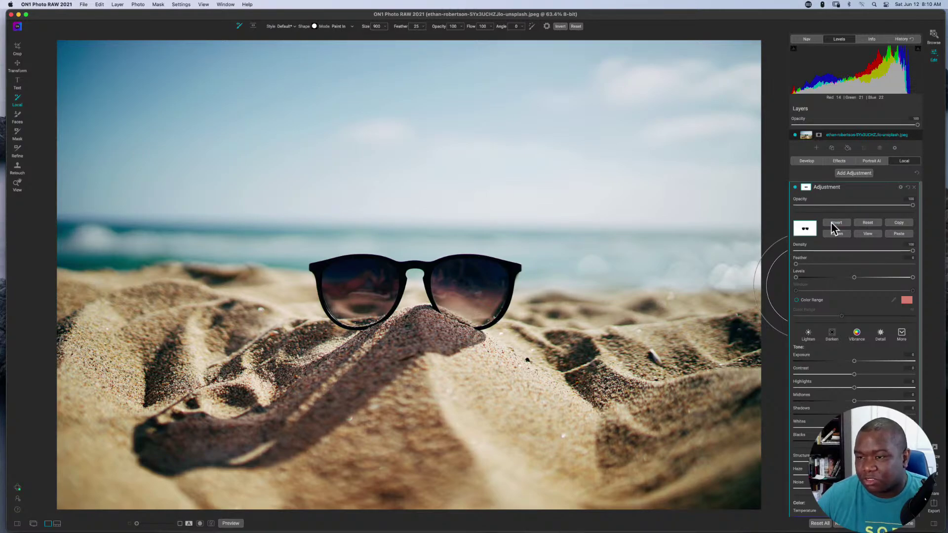
click(837, 186)
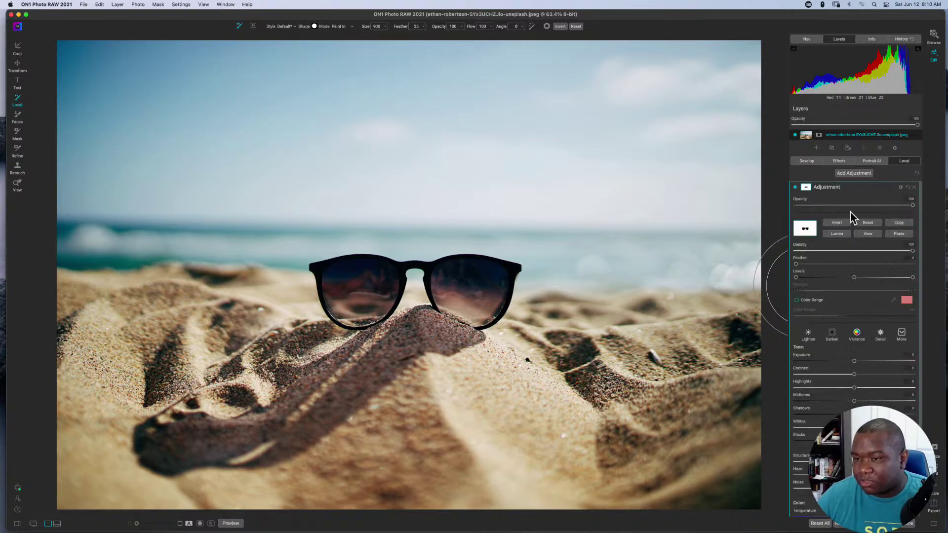
click(805, 197)
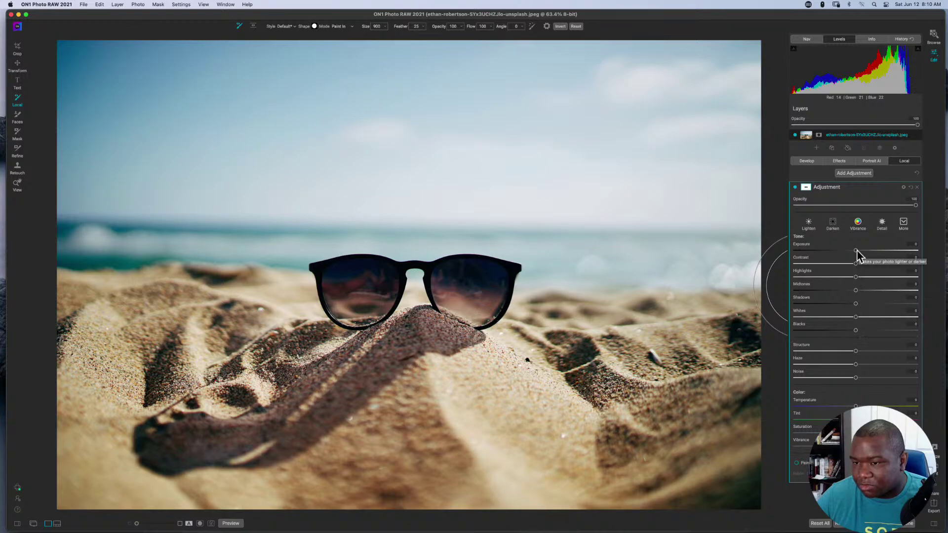
drag(856, 251, 849, 255)
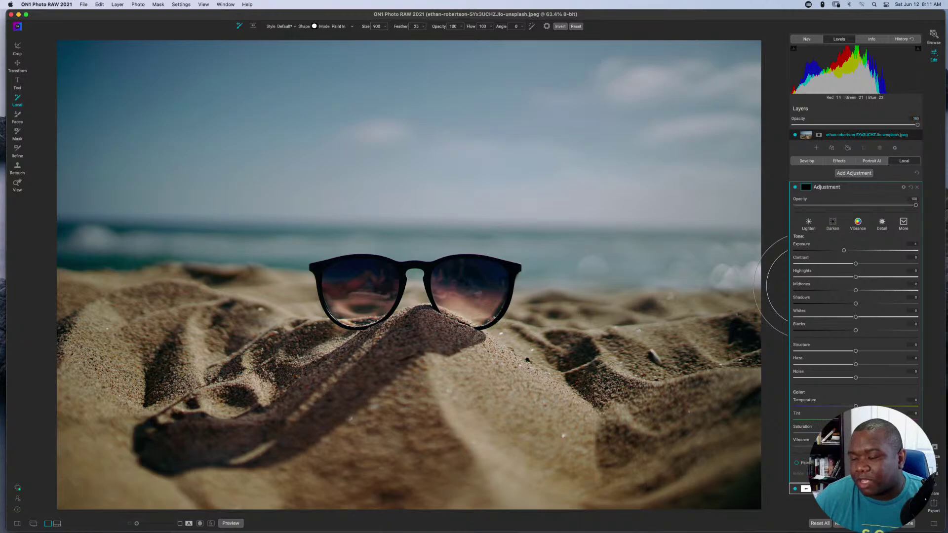
Step: Copy the first adjustment's mask, paste it onto a new adjustment and invert it to target only the sunglasses
scroll(910, 301, down, 10)
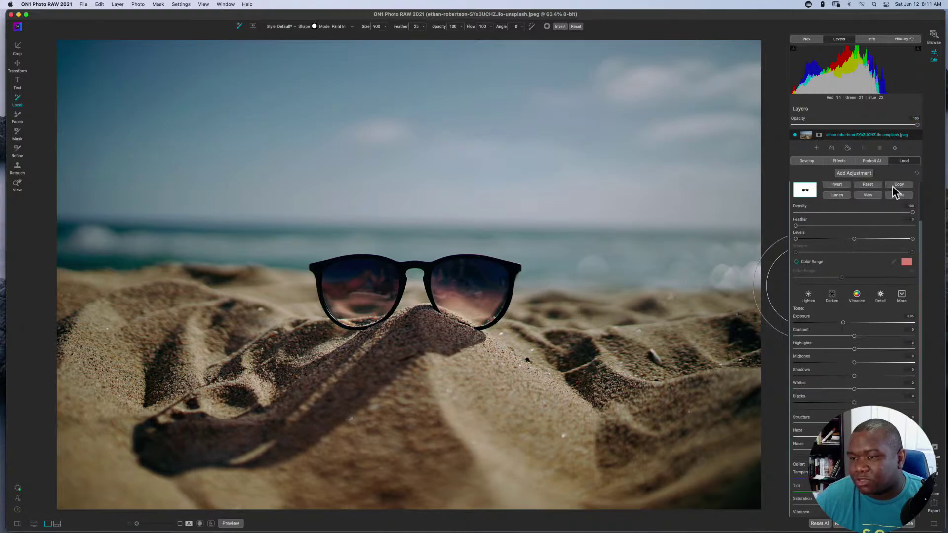
scroll(855, 262, up, 3)
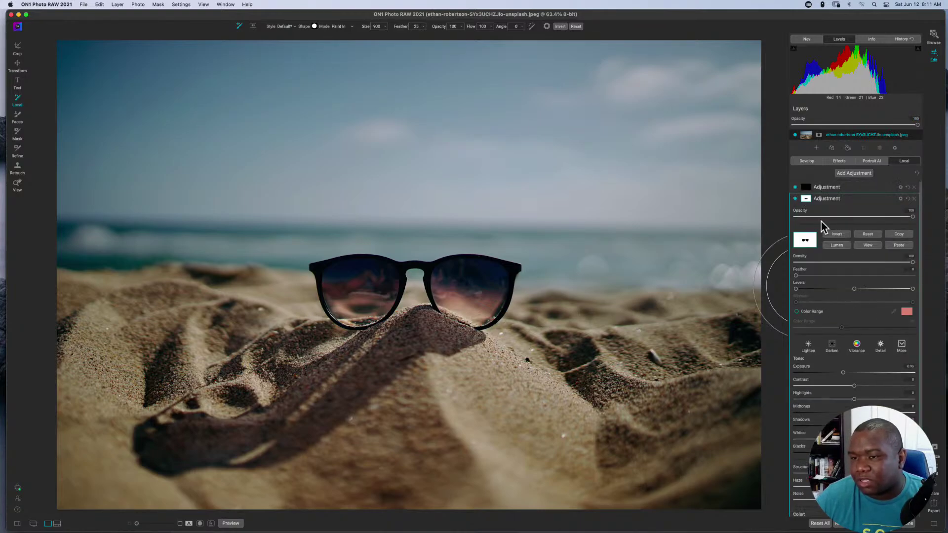
click(810, 190)
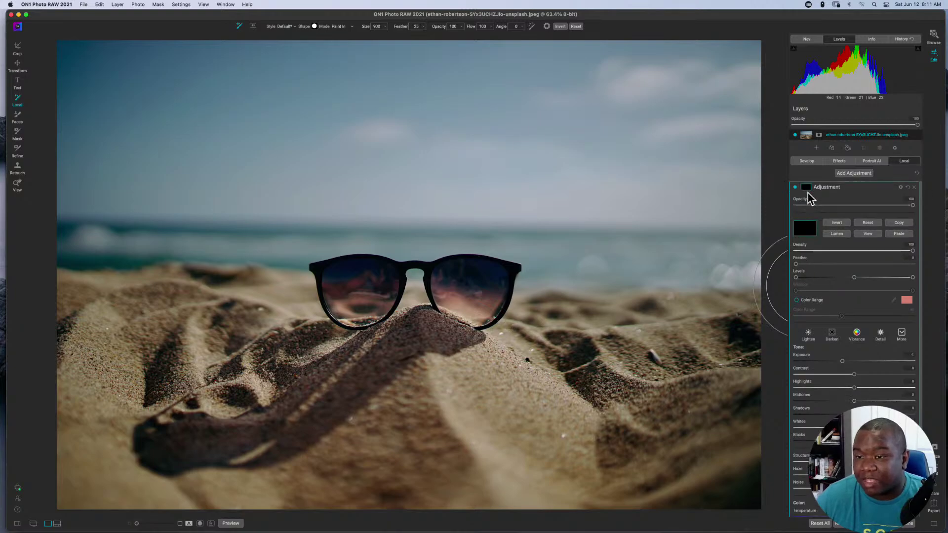
scroll(875, 251, down, 2)
click(905, 196)
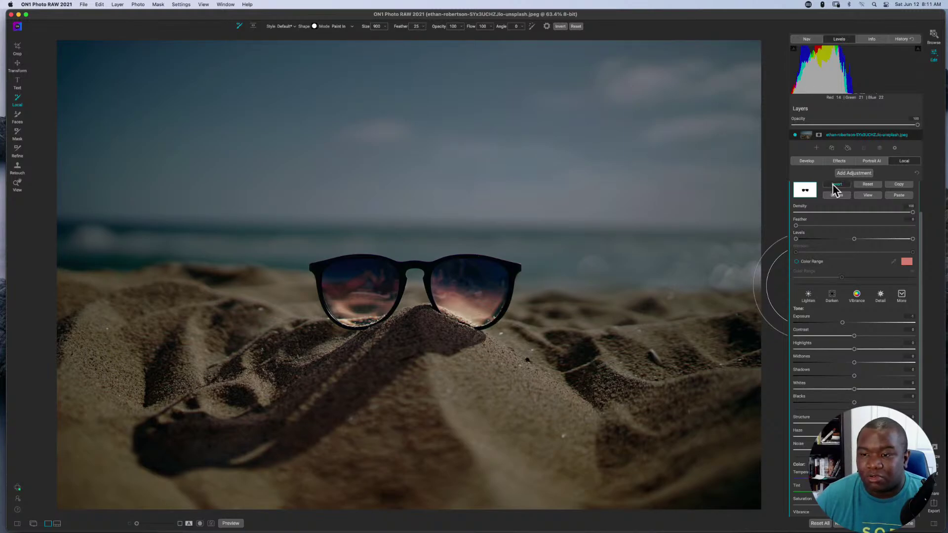
click(833, 183)
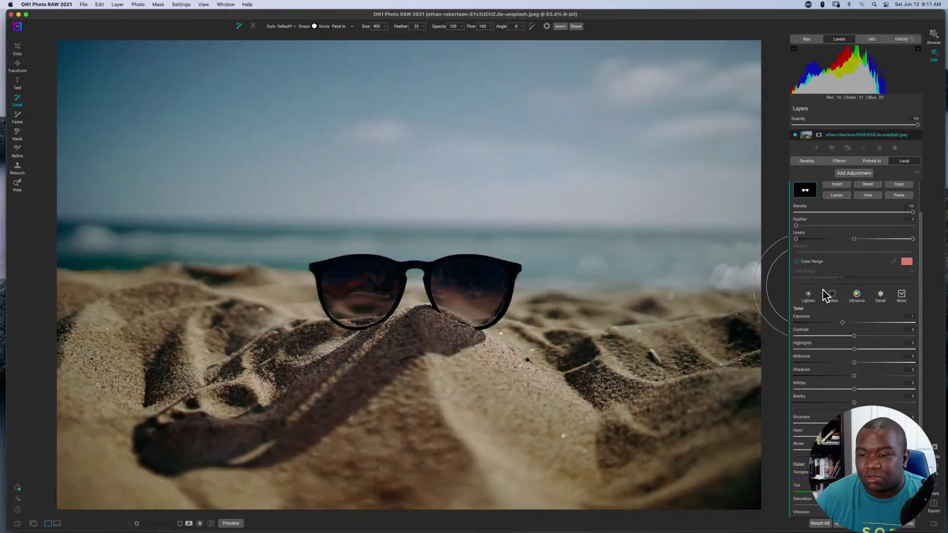
Step: Apply the Lighten preset to the sunglasses adjustment, with Shadows at about 15 and Haze at about -40
double_click(807, 319)
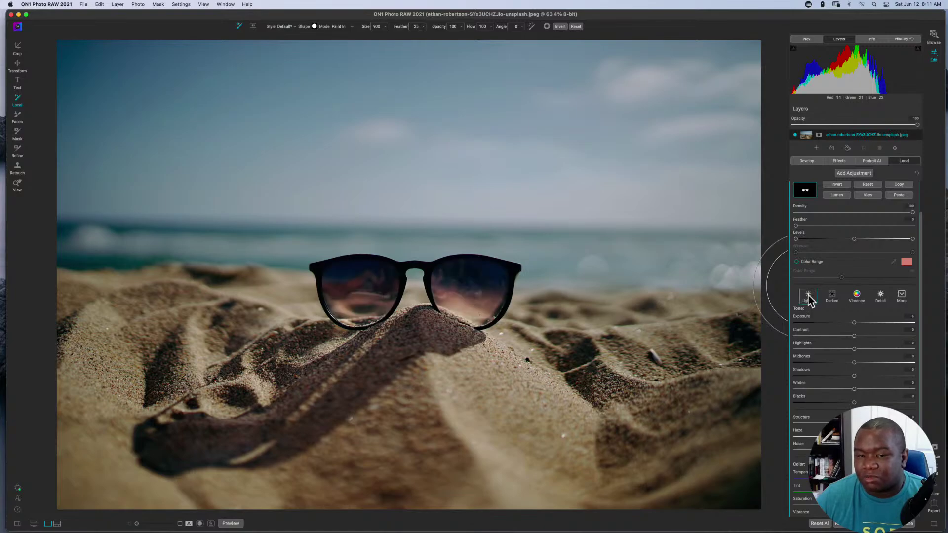
click(808, 295)
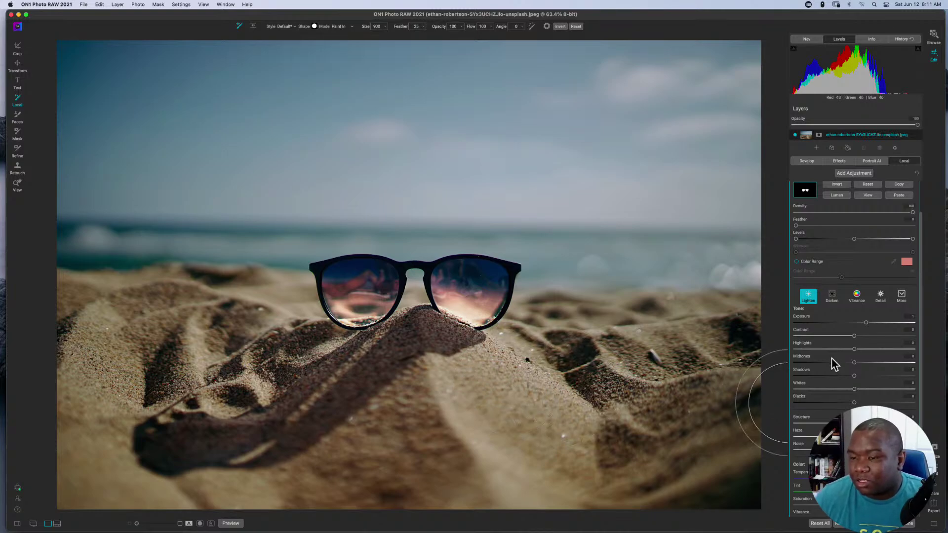
mouse_move(857, 376)
mouse_down()
mouse_move(875, 378)
mouse_move(865, 379)
mouse_up()
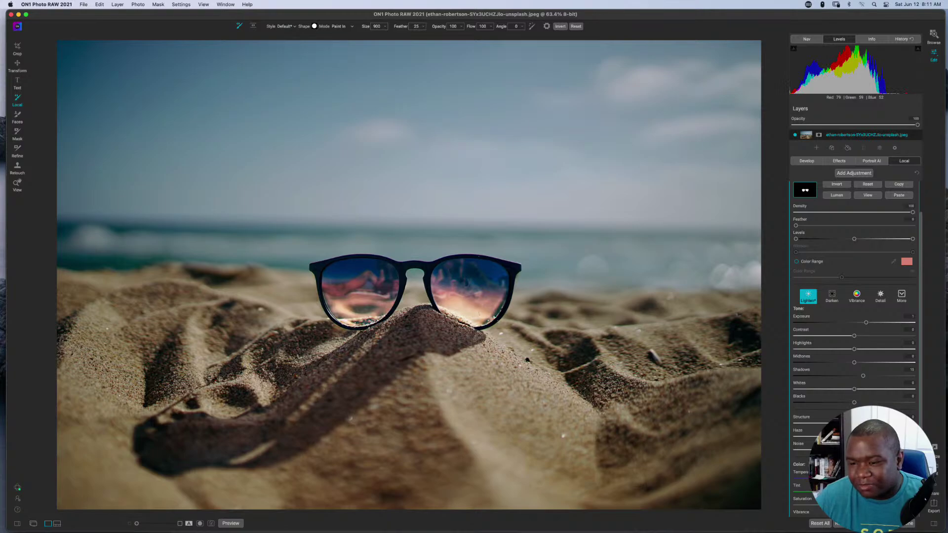
scroll(854, 297, down, 3)
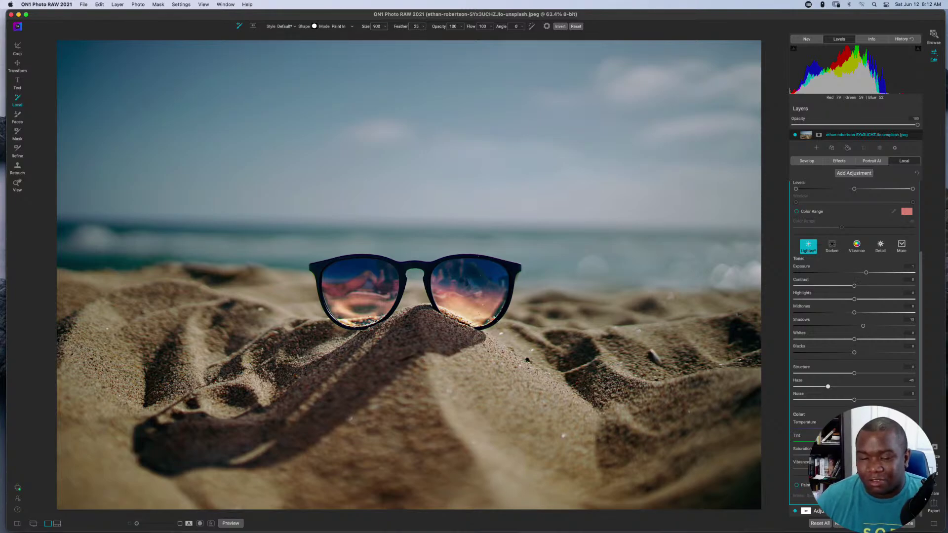
Step: Adjust the sunglasses mask's Levels, keeping the black and white points at their extremes and shifting the midpoint slightly below centre
scroll(854, 297, up, 5)
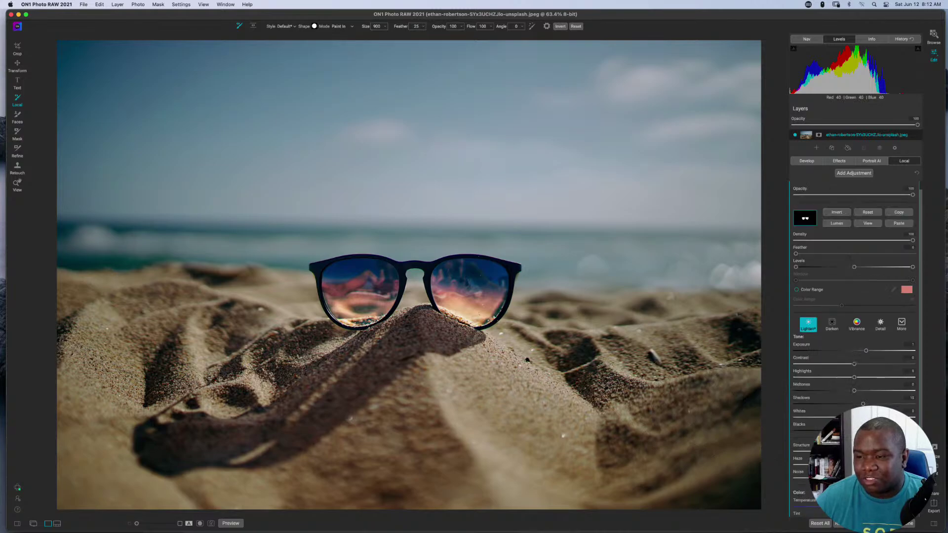
scroll(855, 297, up, 1)
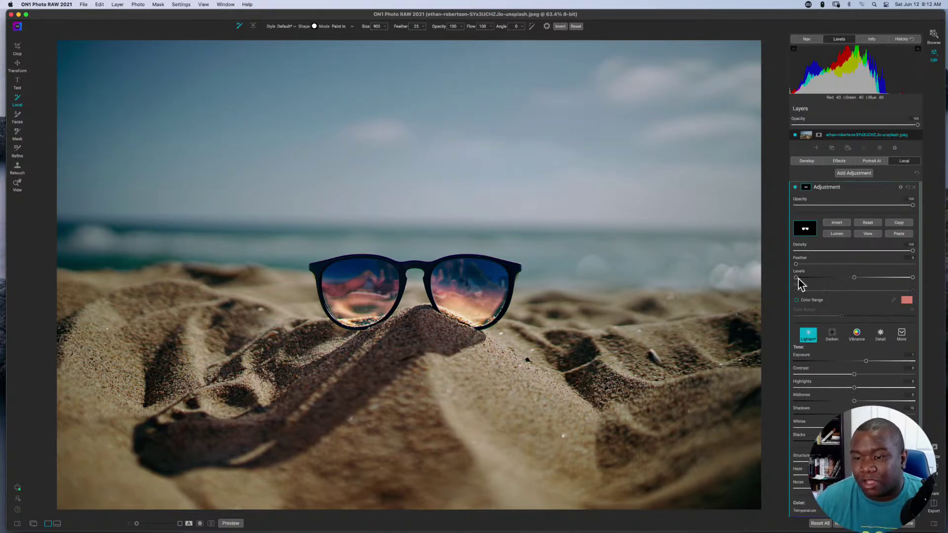
drag(795, 278, 834, 279)
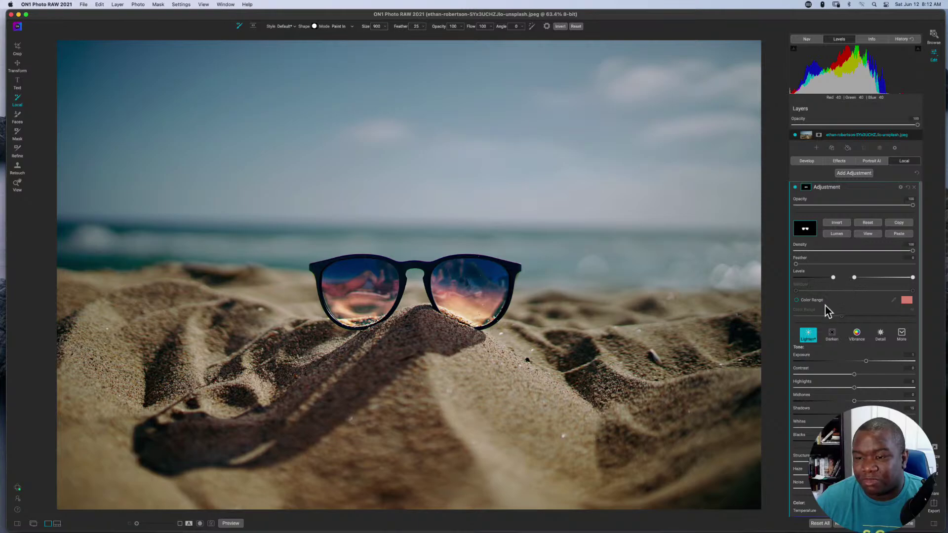
mouse_move(856, 280)
mouse_down()
mouse_move(912, 283)
mouse_move(864, 279)
mouse_move(906, 282)
mouse_move(889, 279)
mouse_up()
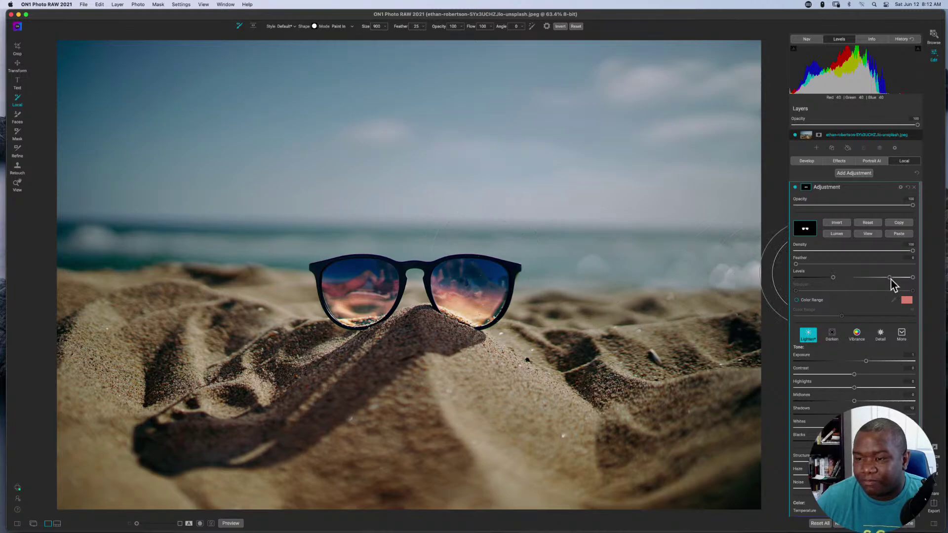
drag(834, 280, 790, 281)
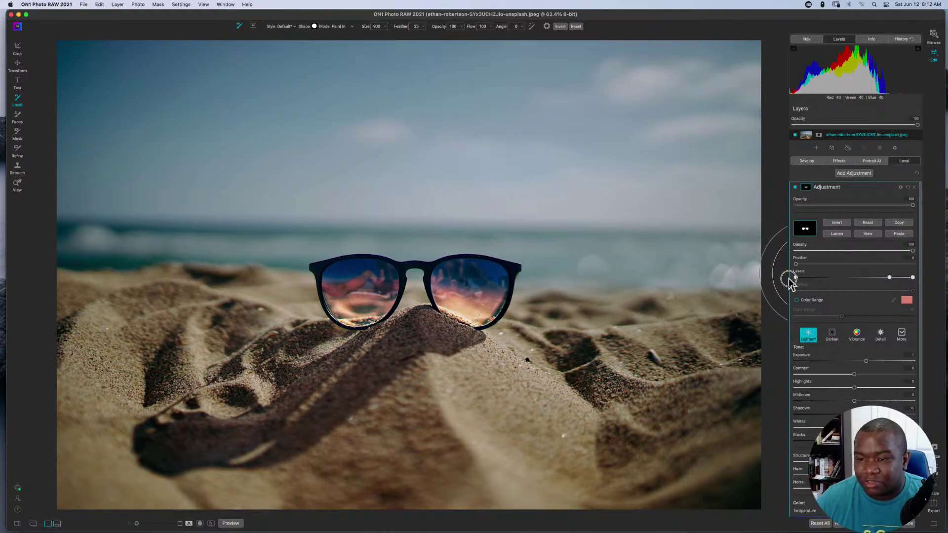
drag(890, 277, 846, 280)
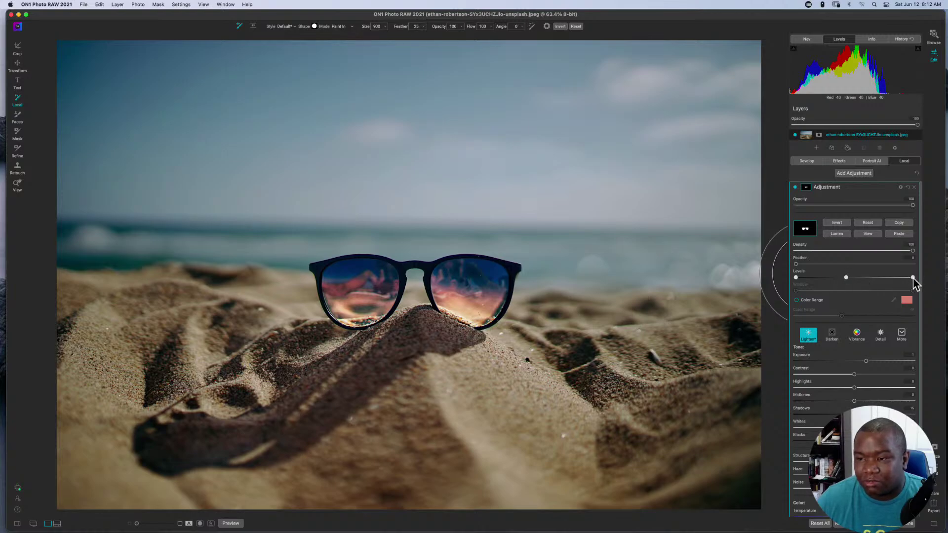
drag(914, 279, 931, 292)
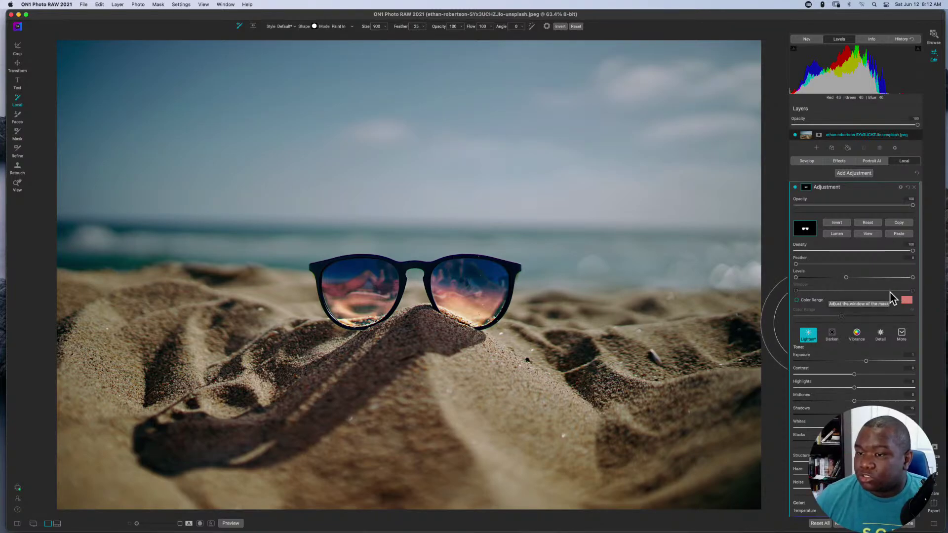
Step: Add another local adjustment, enable painting with color and choose yellow as the paint color
click(856, 187)
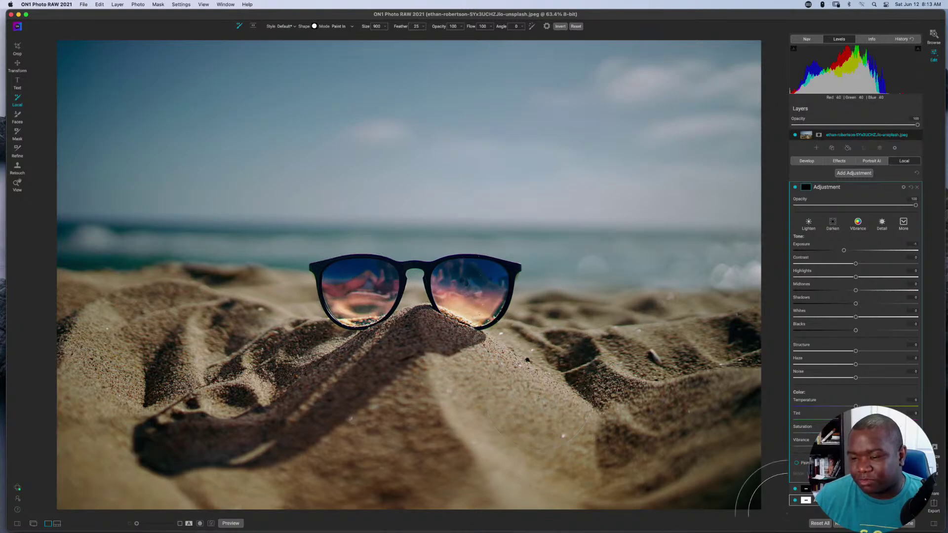
click(796, 464)
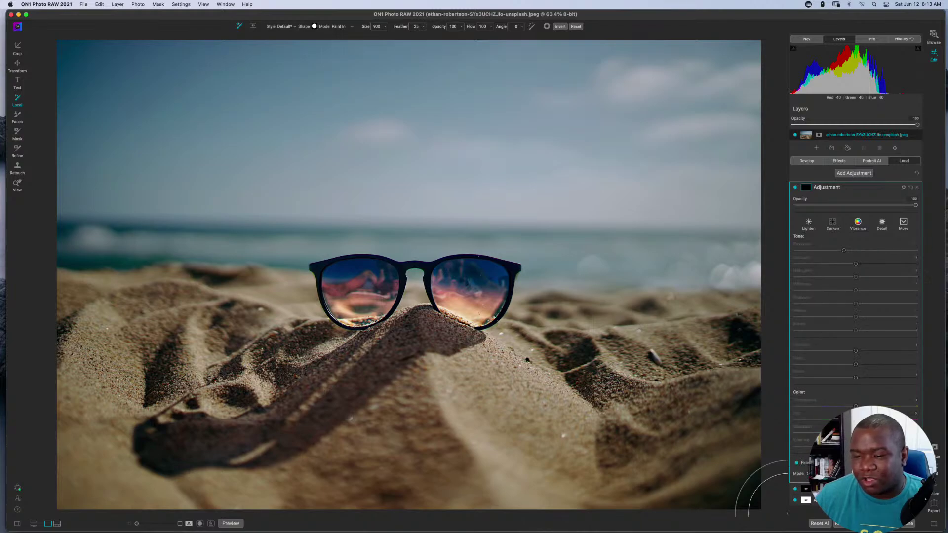
click(823, 463)
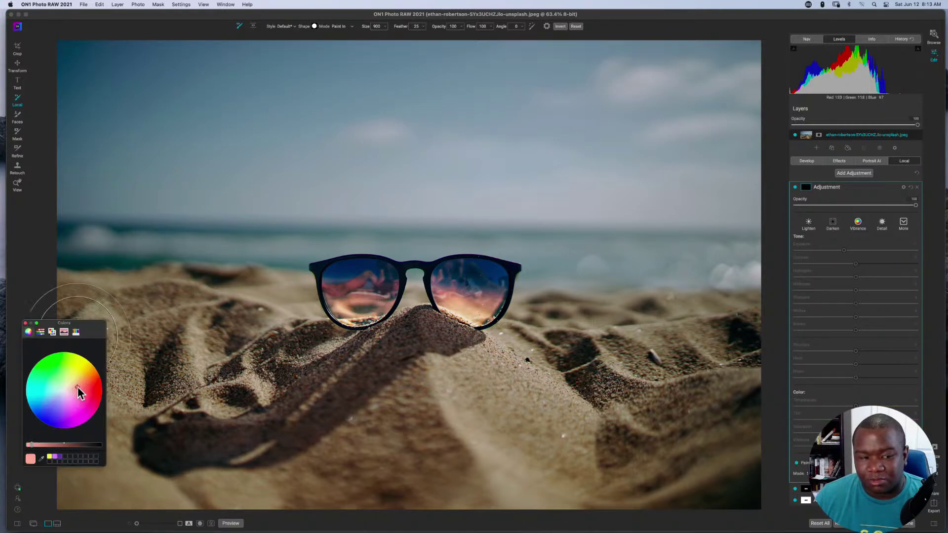
drag(78, 386, 77, 379)
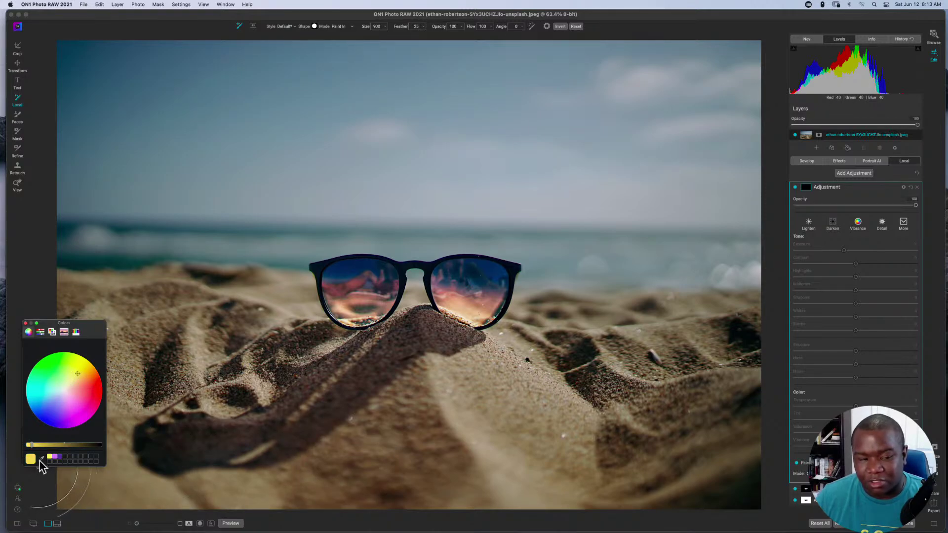
click(25, 323)
Step: Reduce the adjustment brush to size 125 and paint a yellow ring around the left lens's frame
key(bracketleft)
key(bracketleft)
key(bracketleft)
key(bracketleft)
key(bracketleft)
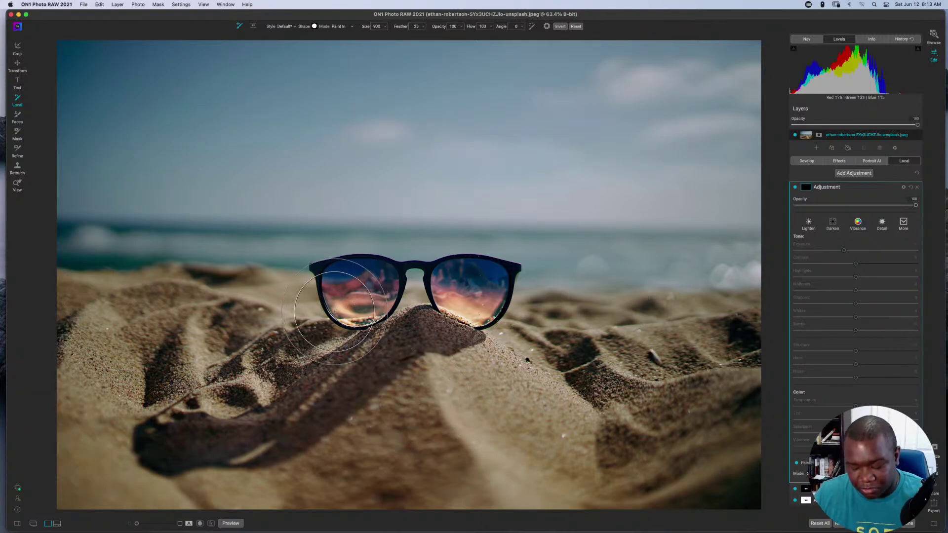
key(bracketleft)
key(bracketleft)
key(bracketleft)
key(bracketleft)
key(bracketleft)
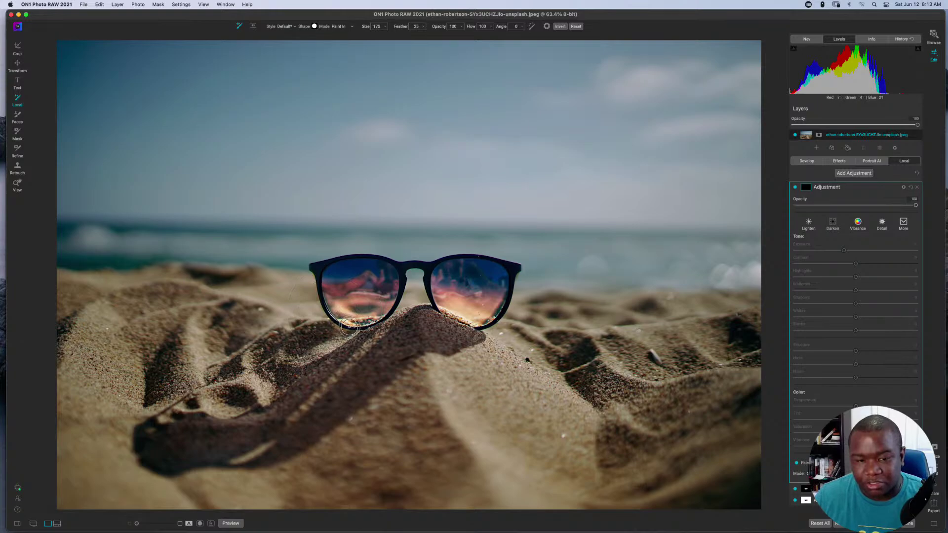
mouse_move(348, 328)
mouse_down()
mouse_move(315, 269)
mouse_move(351, 254)
mouse_move(387, 255)
mouse_move(403, 264)
mouse_move(404, 299)
mouse_move(389, 320)
mouse_move(356, 331)
mouse_up()
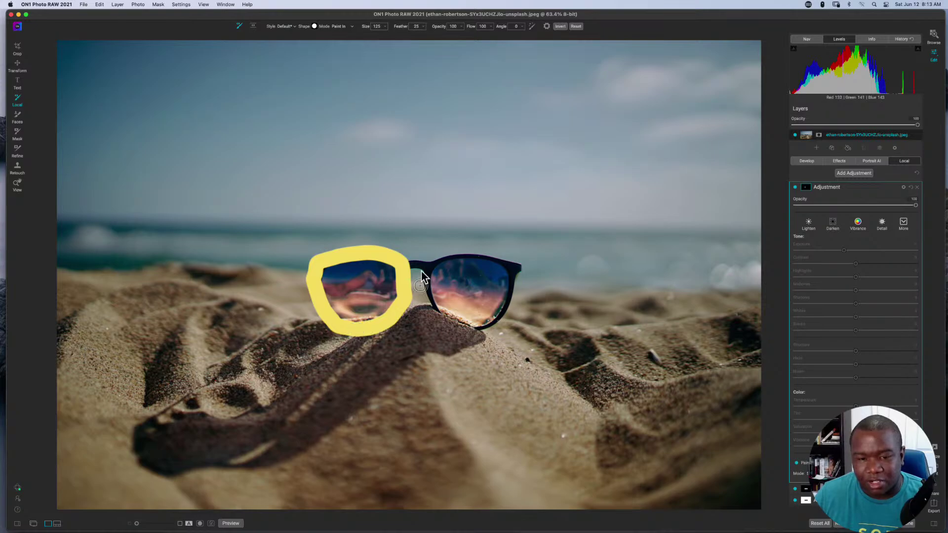
Step: Paint the sunglasses' bridge and the right lens's frame yellow and inspect the painted mask on its own
drag(419, 265, 432, 315)
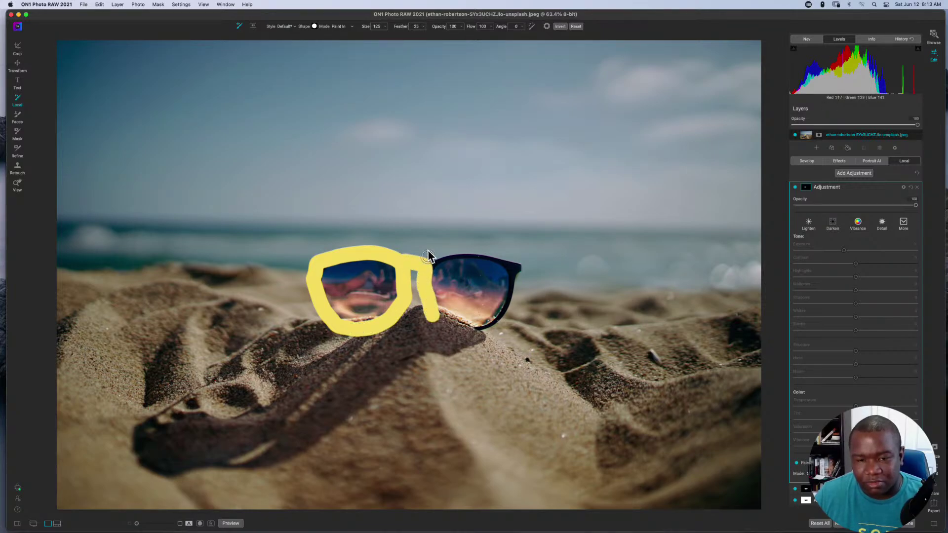
mouse_move(435, 263)
mouse_down()
mouse_move(476, 257)
mouse_move(515, 270)
mouse_move(501, 321)
mouse_move(442, 327)
mouse_up()
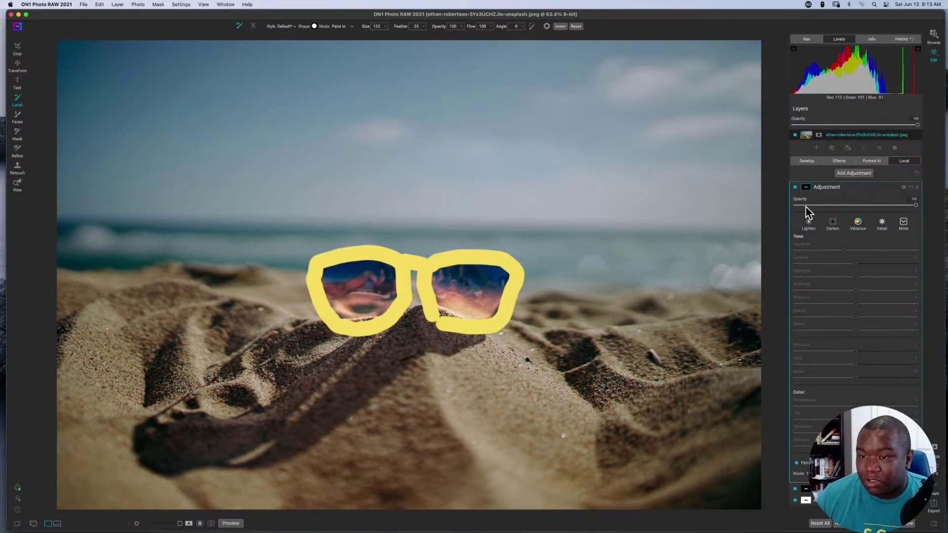
click(806, 187)
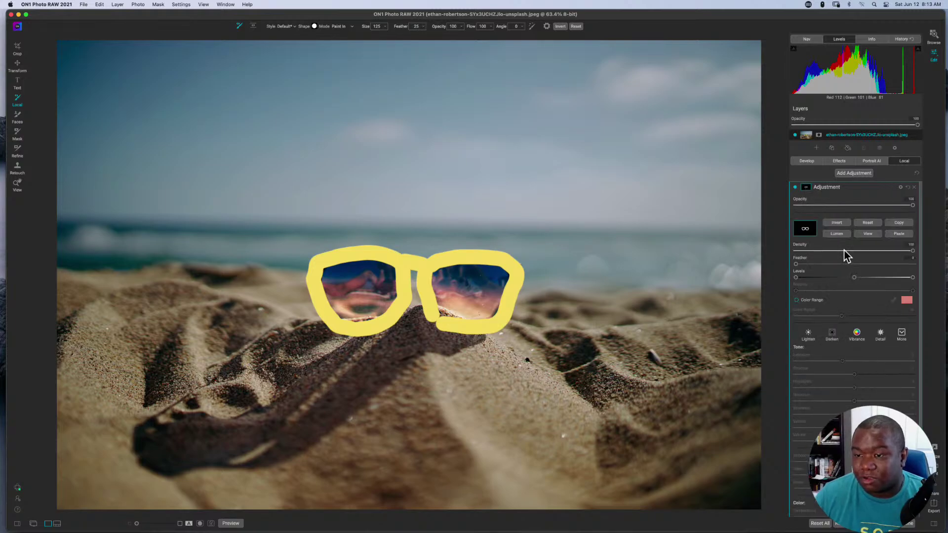
click(865, 235)
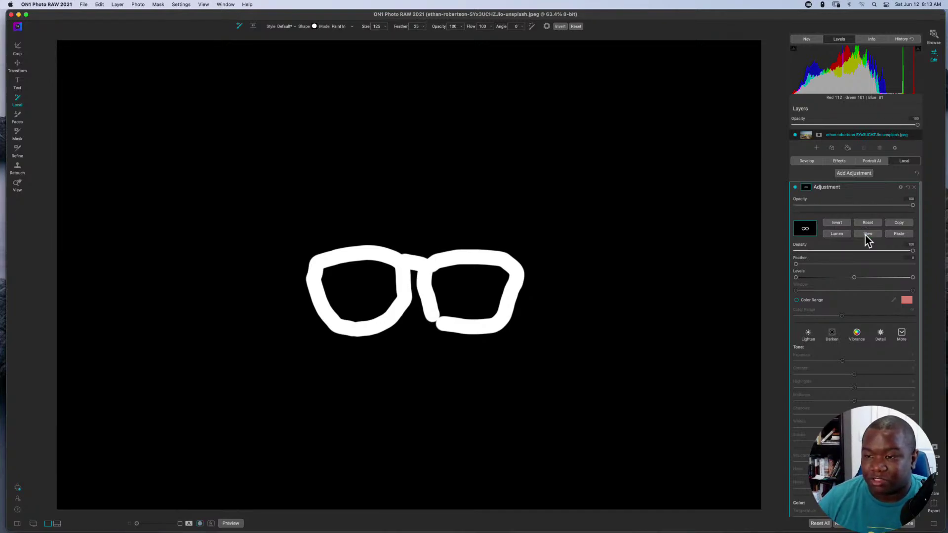
key(super+m)
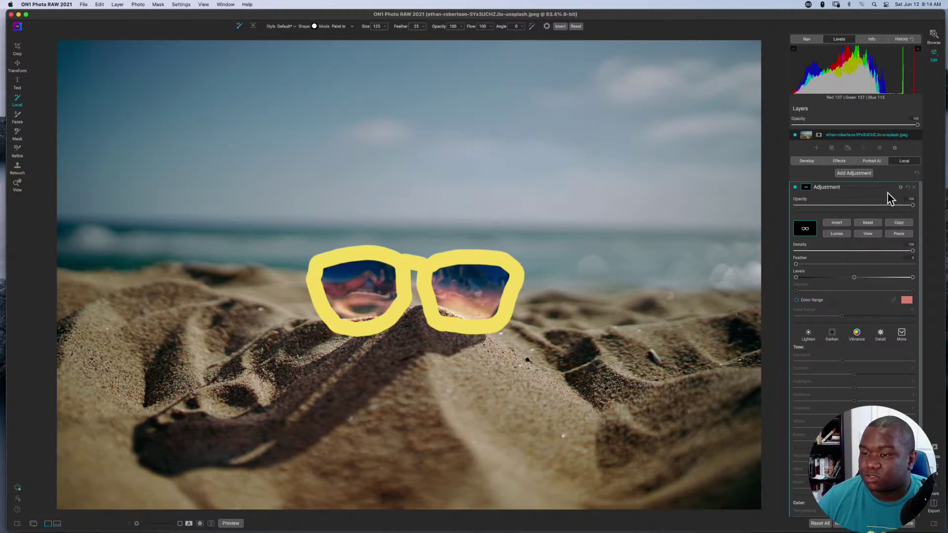
Step: Set the yellow adjustment's blending mode to Soft Light and lower its opacity to about 18
click(900, 188)
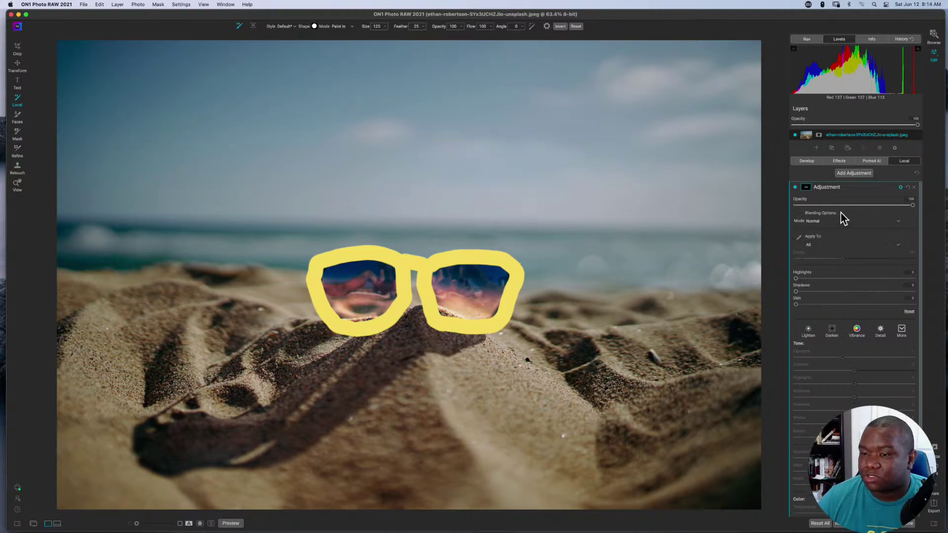
click(822, 224)
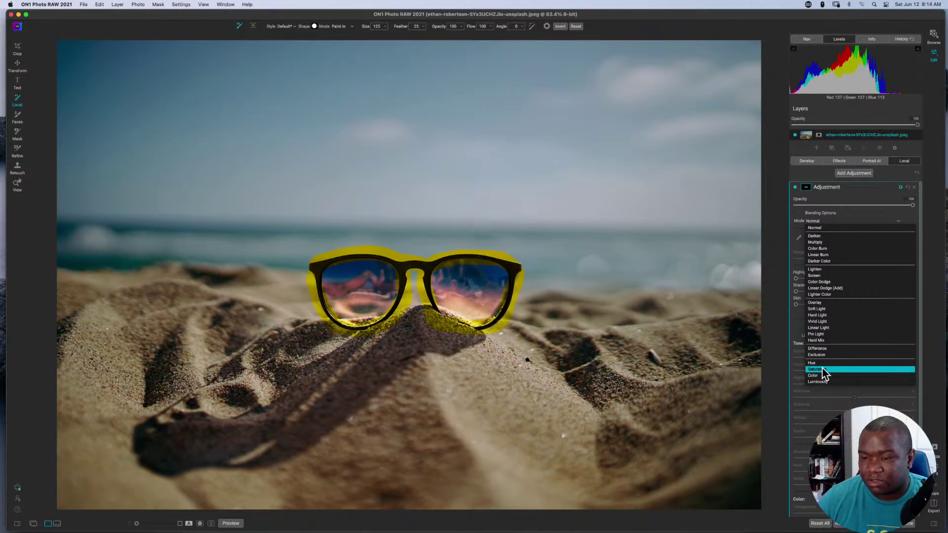
click(821, 310)
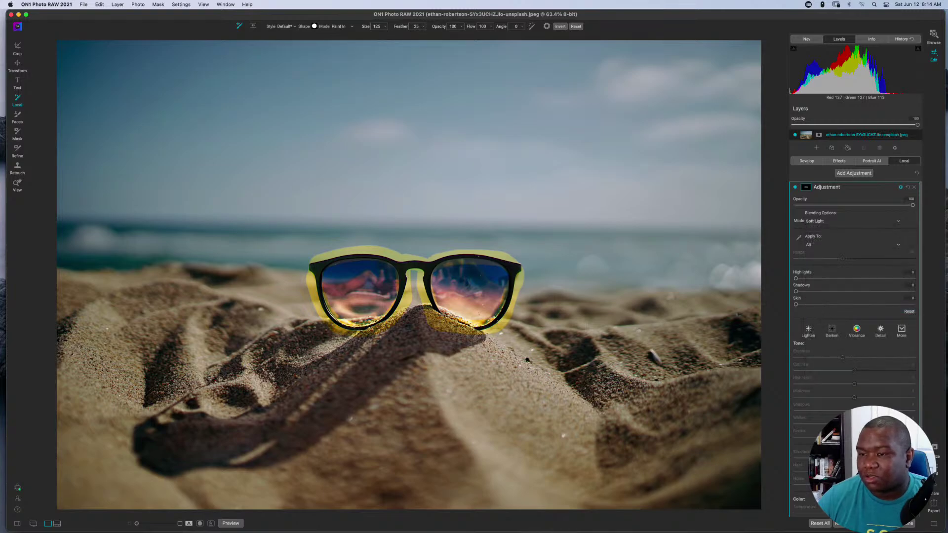
drag(912, 205, 815, 207)
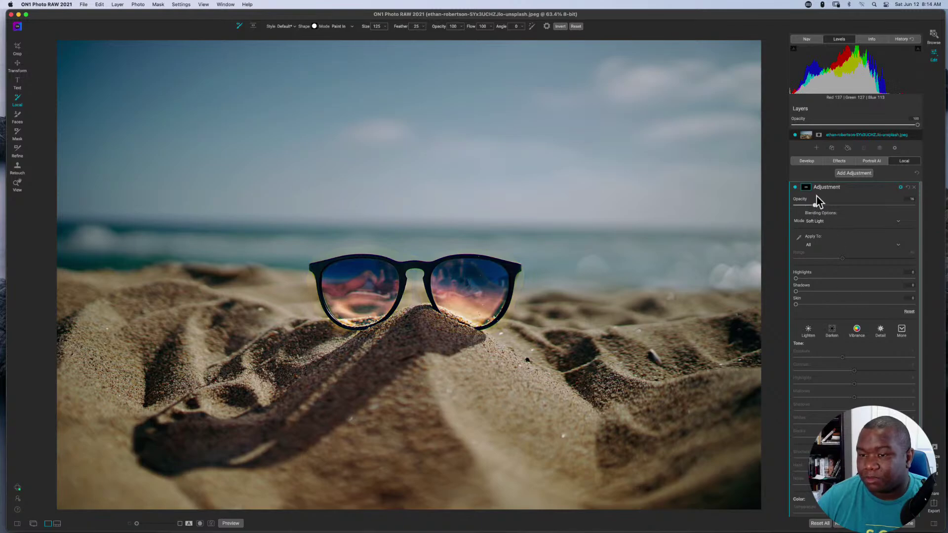
Step: Feather the yellow mask to about 45 and raise the adjustment's opacity to about 82
click(805, 187)
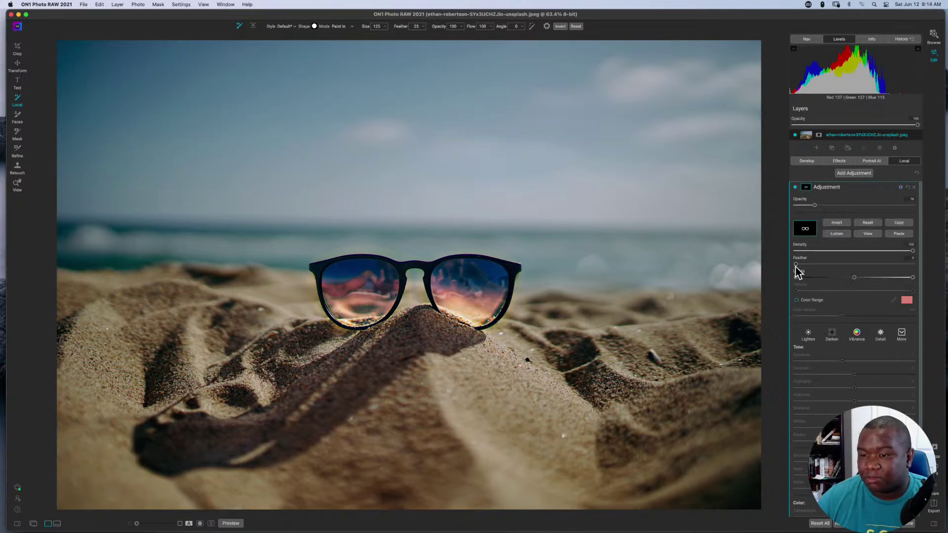
drag(796, 265, 899, 266)
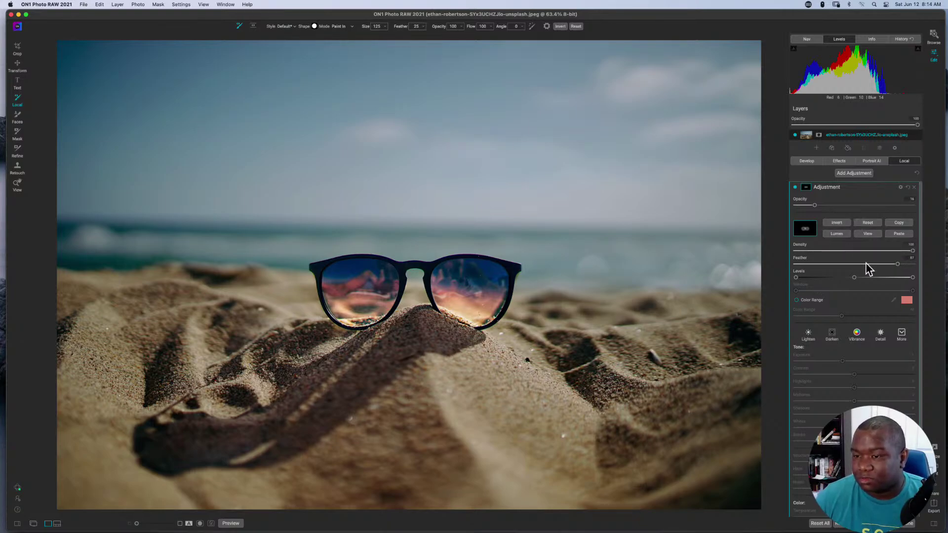
drag(897, 264, 873, 265)
drag(815, 206, 870, 208)
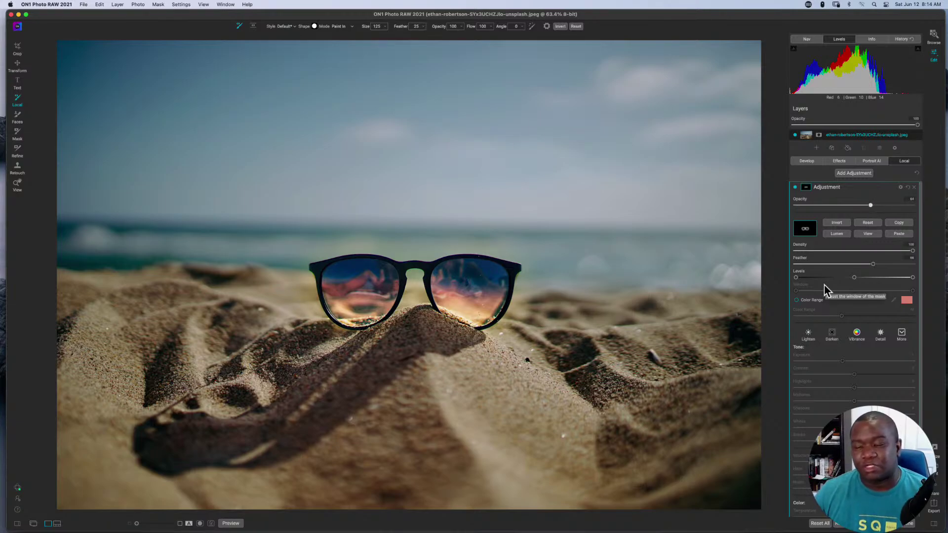
drag(871, 206, 892, 206)
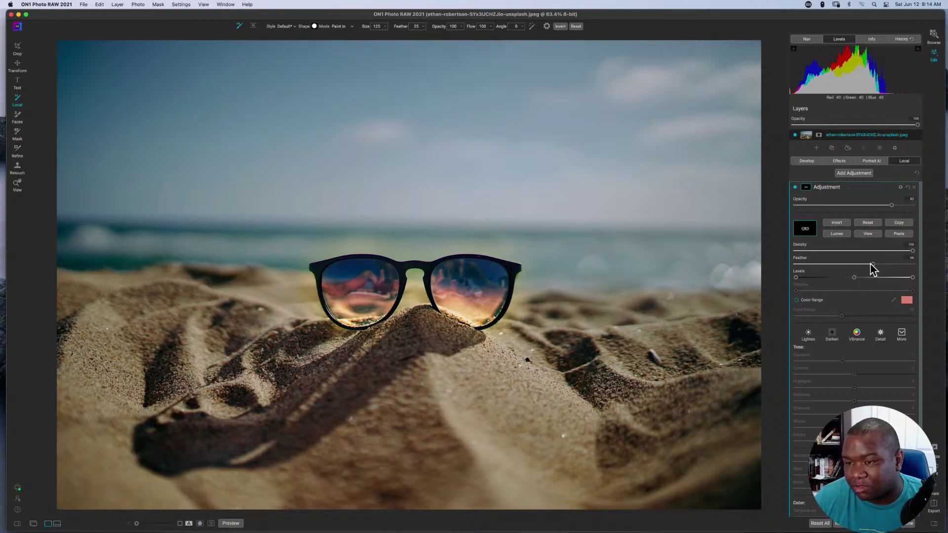
drag(873, 265, 848, 266)
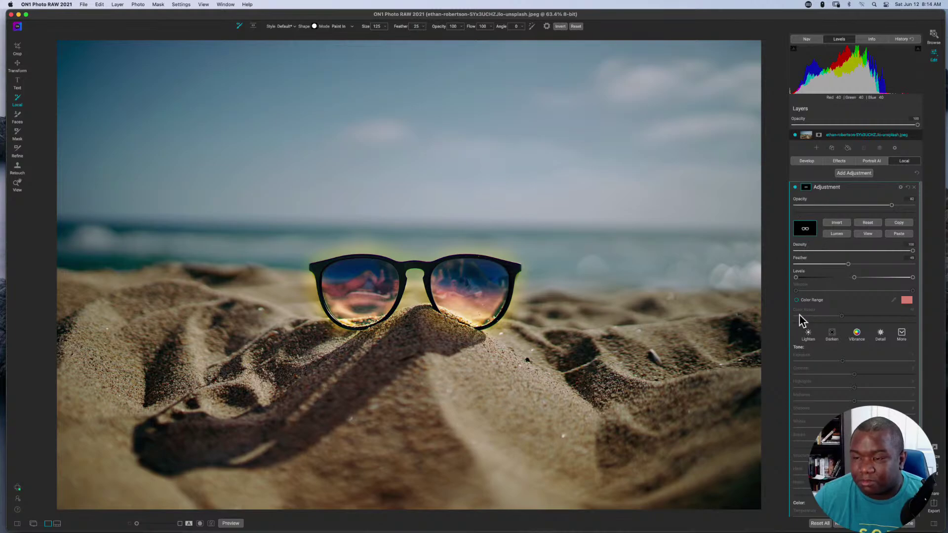
Step: Place a linear gradient mask across the sunglasses, adjust its falloff and move it slightly lower over the lenses
click(254, 26)
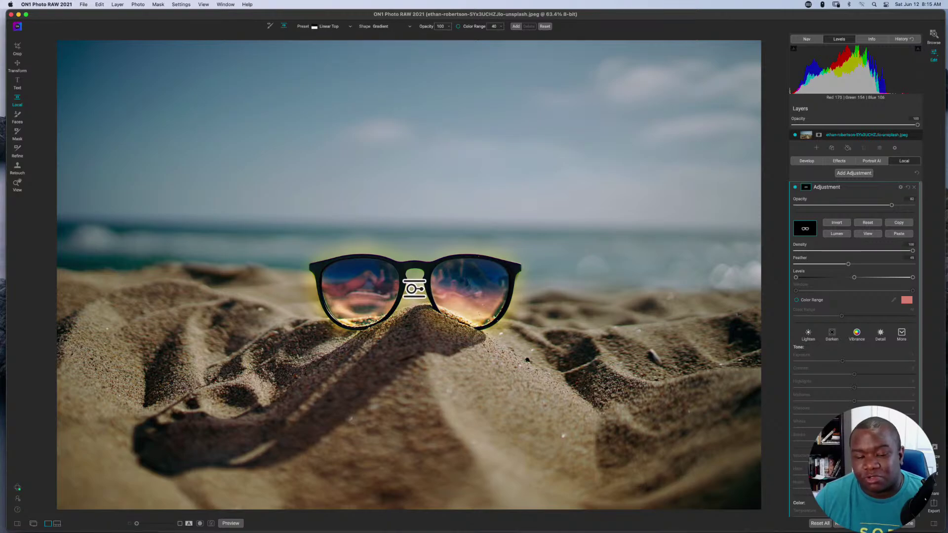
click(414, 289)
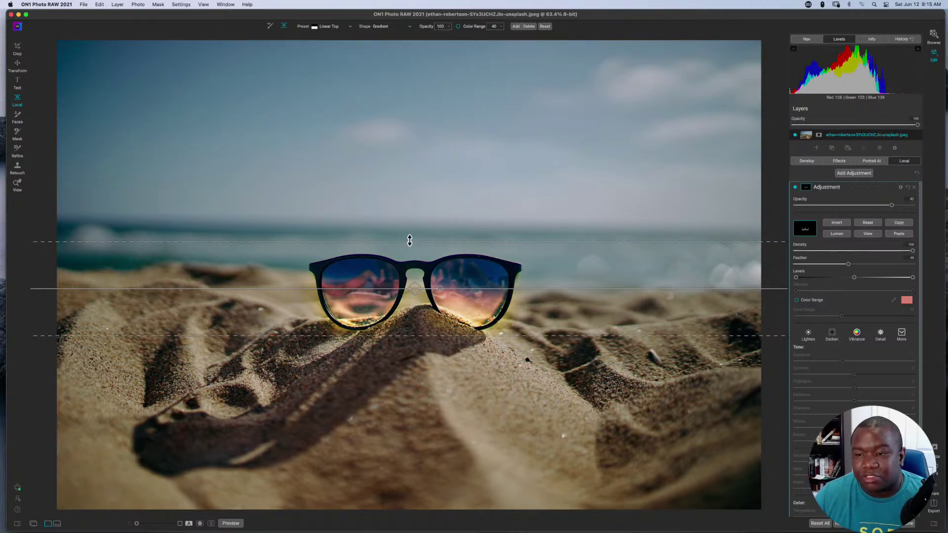
drag(409, 240, 409, 237)
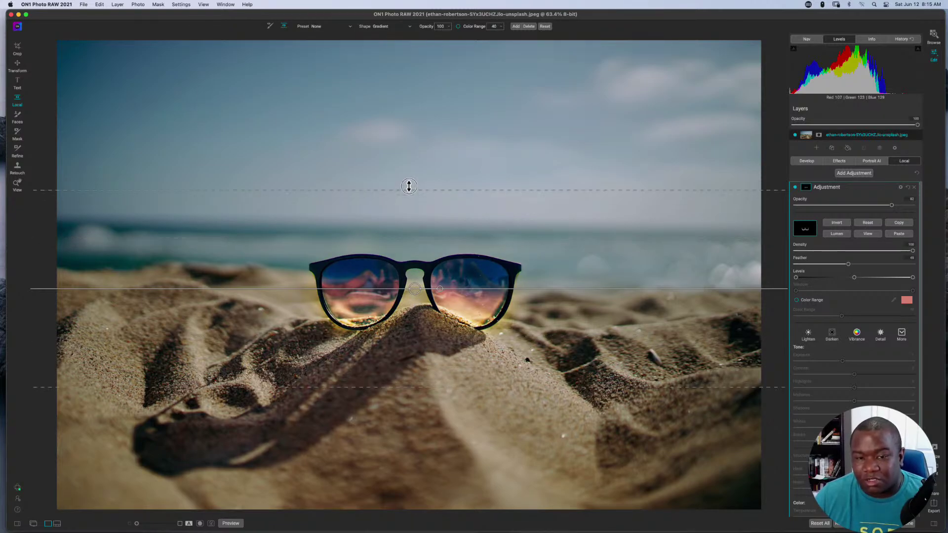
drag(415, 288, 415, 310)
drag(415, 405, 419, 325)
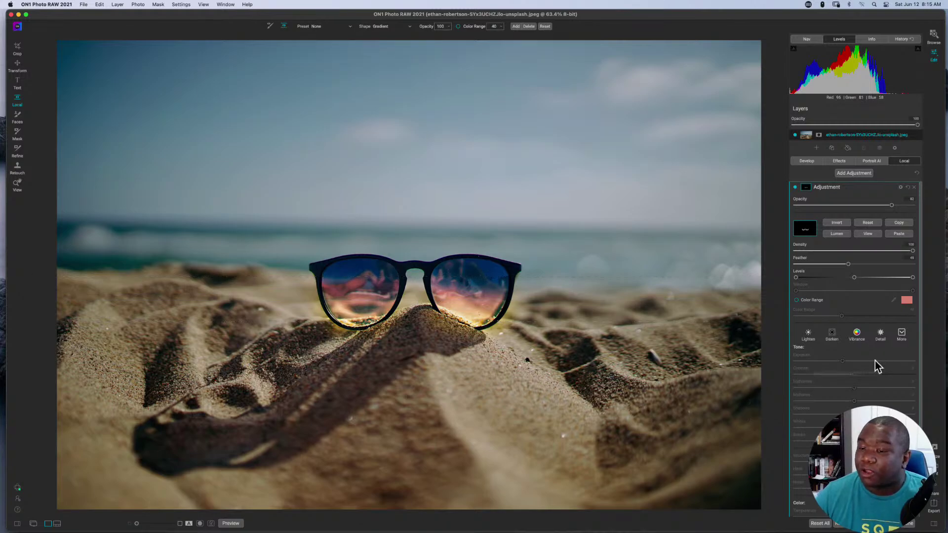
Step: View the yellow adjustment's mask in black and white to examine how the gradient fades the painted frame
click(870, 238)
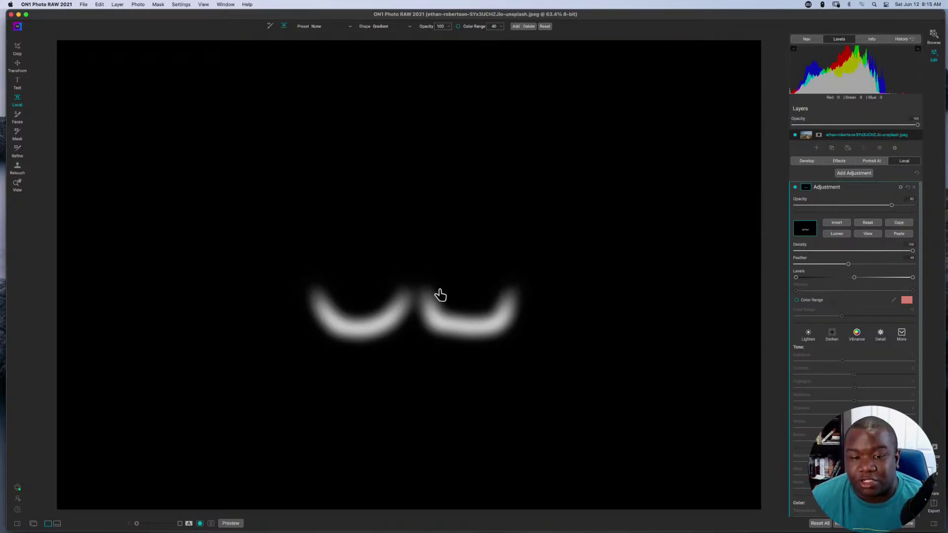
click(439, 298)
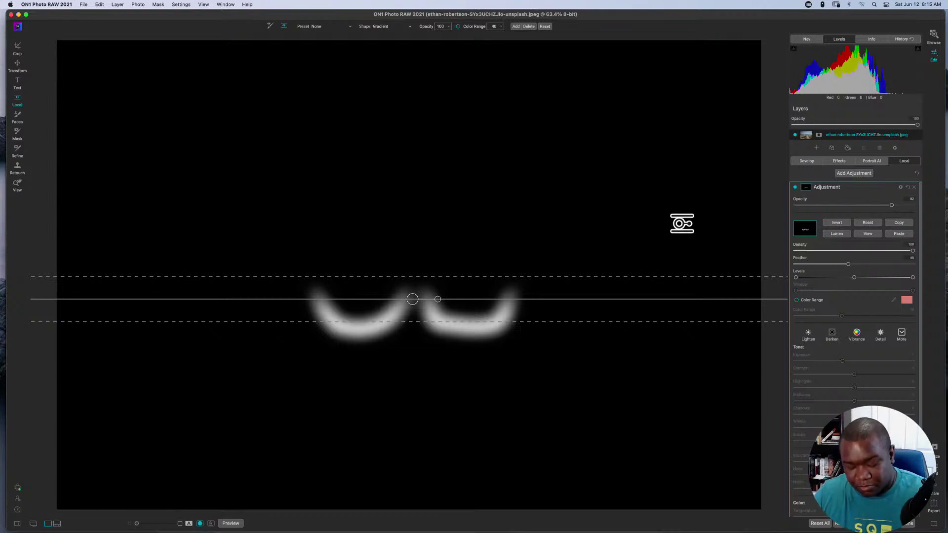
key(super+m)
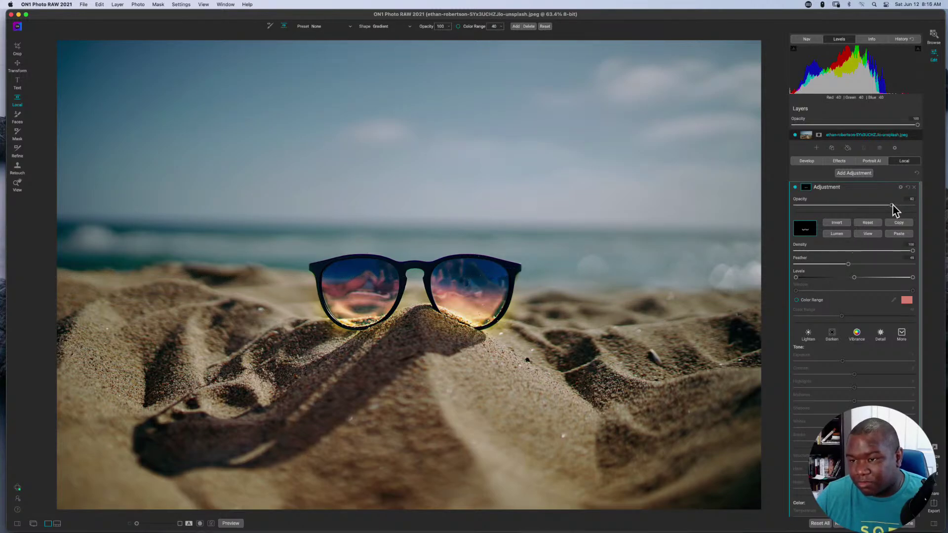
Step: Set the yellow adjustment's opacity to 100 and mask feather to about 7, and move a narrow gradient to the lenses' lower edge
drag(893, 205, 920, 206)
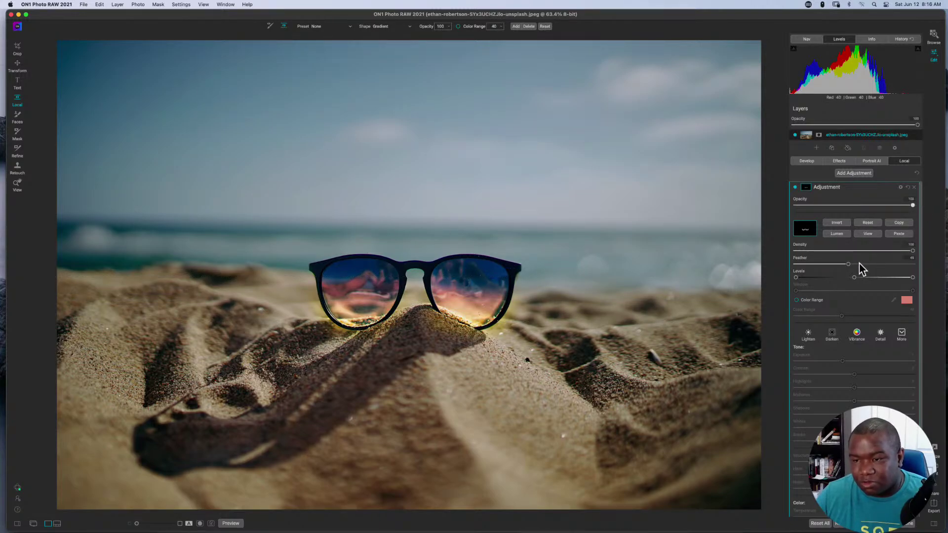
drag(849, 269, 800, 277)
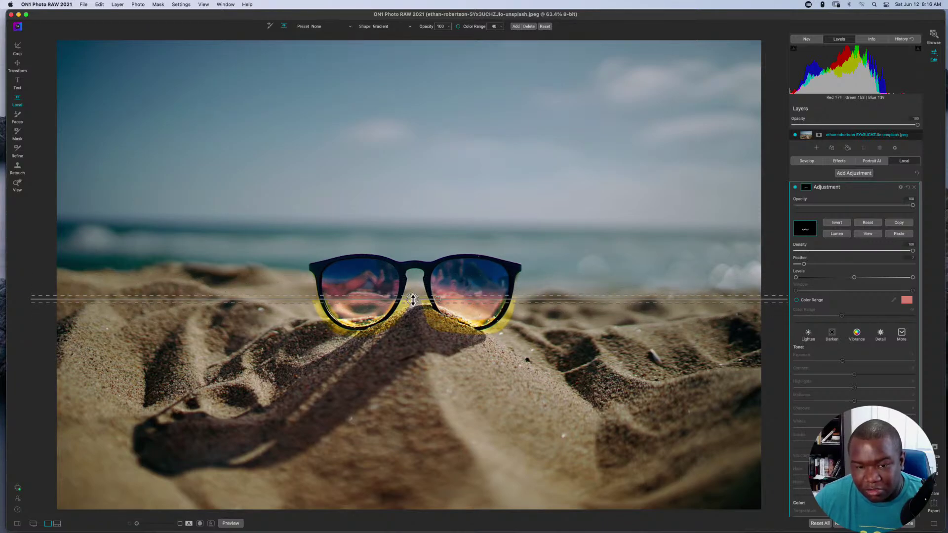
drag(413, 300, 411, 320)
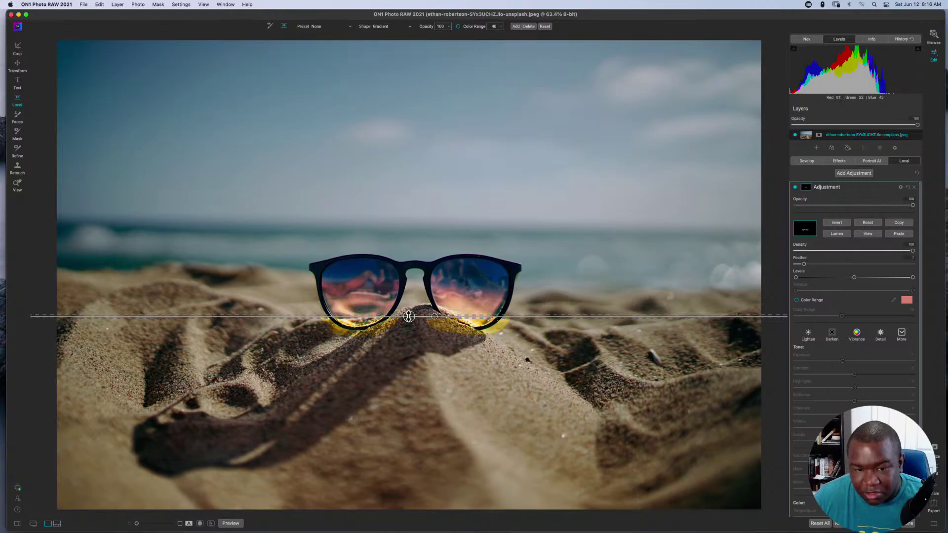
drag(410, 313, 410, 314)
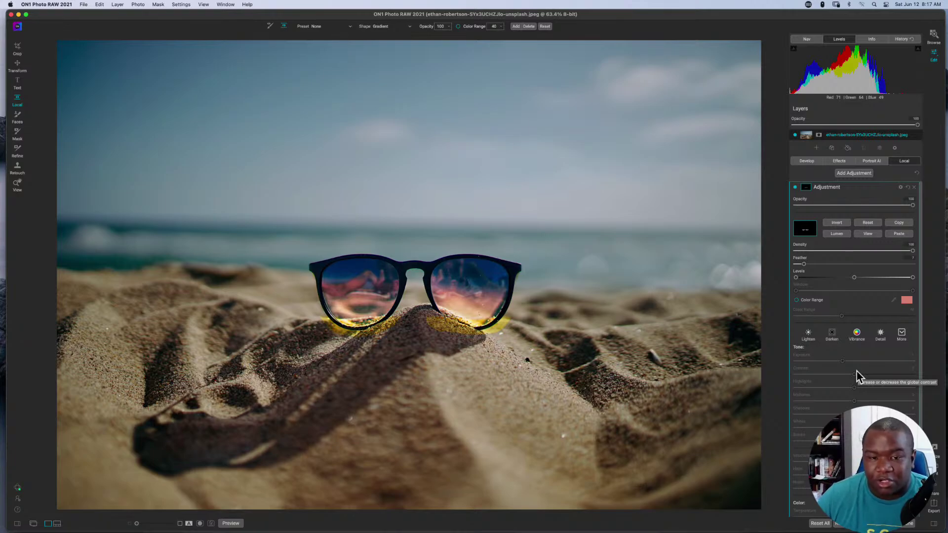
Step: Try the Center and Gradient mask shapes and apply the Vignette preset to the yellow adjustment's mask
mouse_move(713, 366)
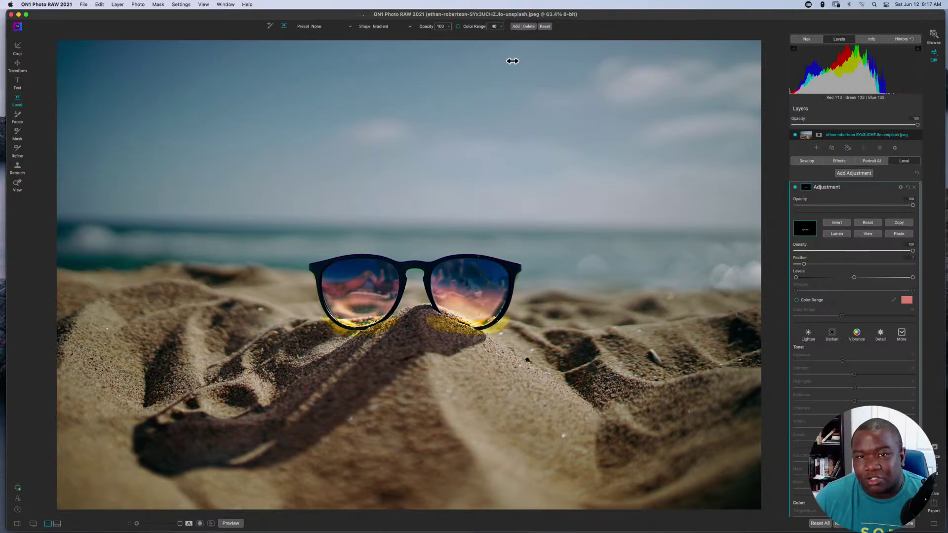
click(383, 26)
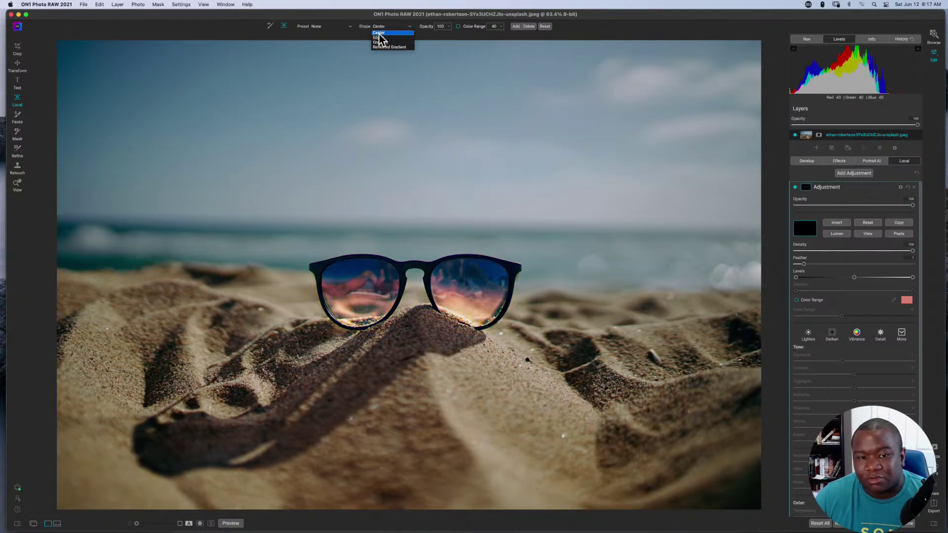
click(380, 42)
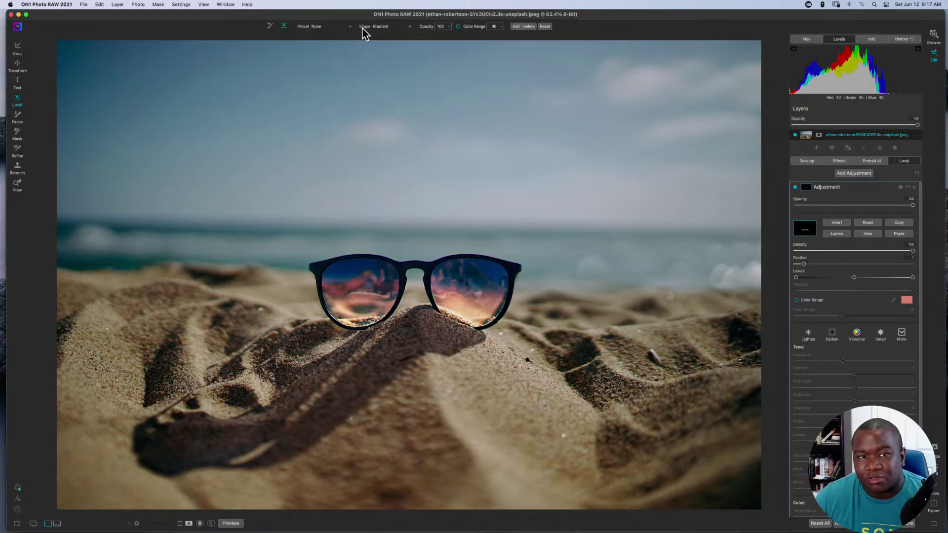
click(329, 27)
click(334, 43)
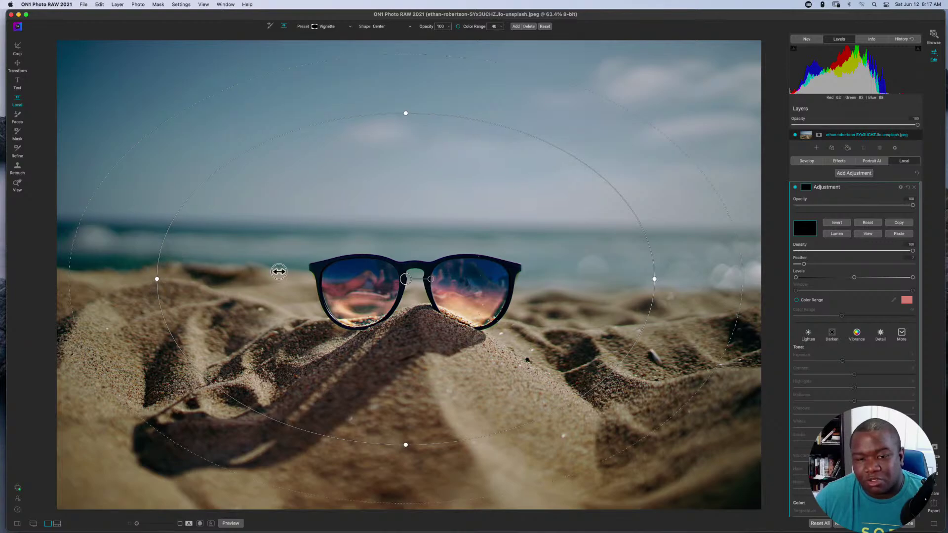
Step: Shrink and rotate the vignette, tighten its falloff and position it just above the sunglasses' bridge
click(385, 278)
drag(423, 281, 413, 262)
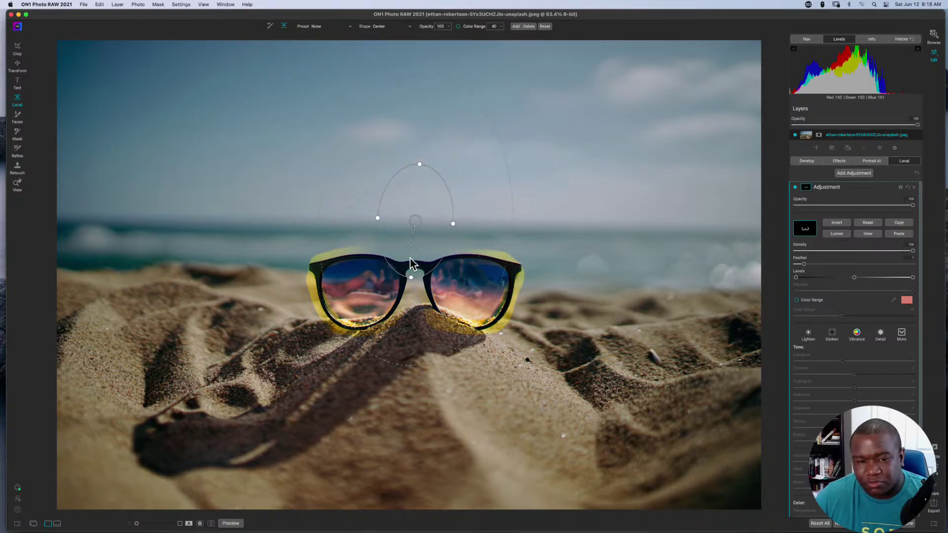
drag(341, 327, 373, 304)
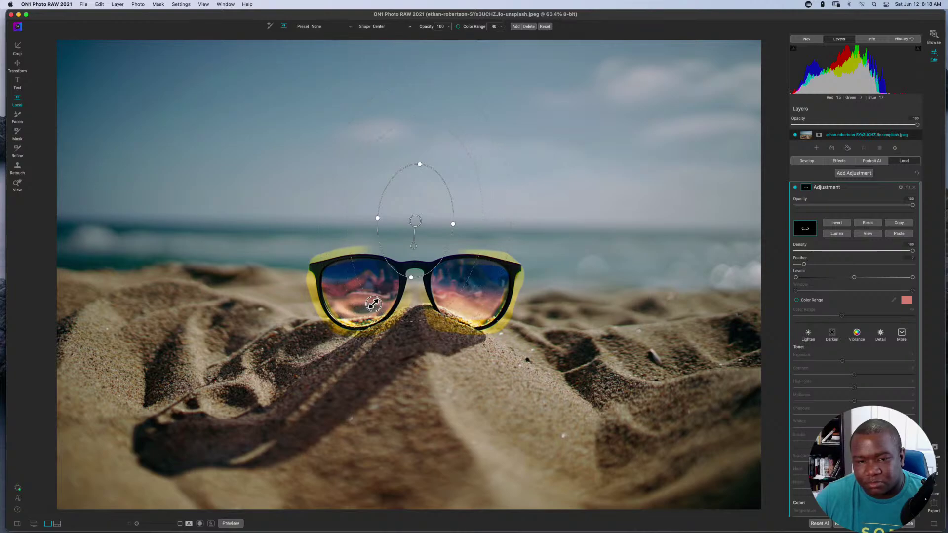
drag(417, 229, 418, 242)
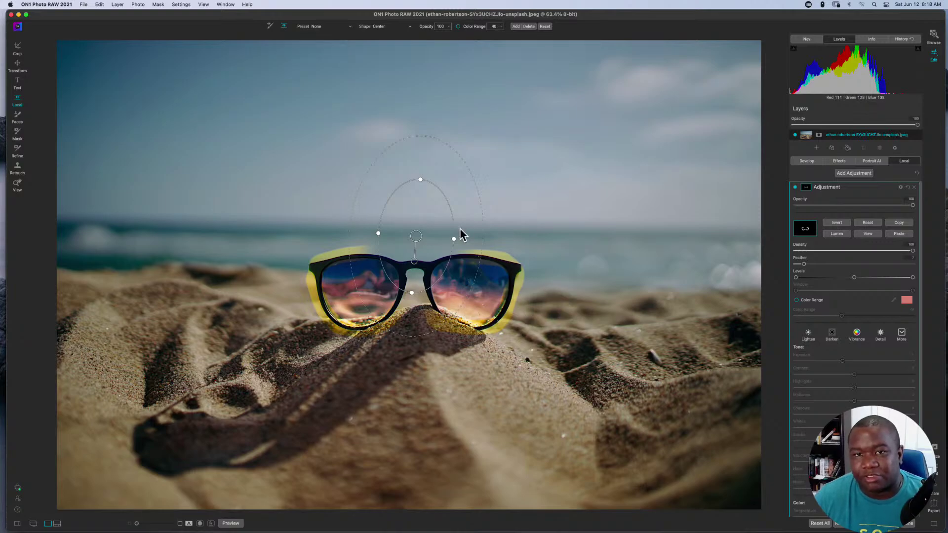
Step: Add another mask shape to the yellow adjustment, apply the Vignette preset and shrink it around the sunglasses' bridge
click(515, 28)
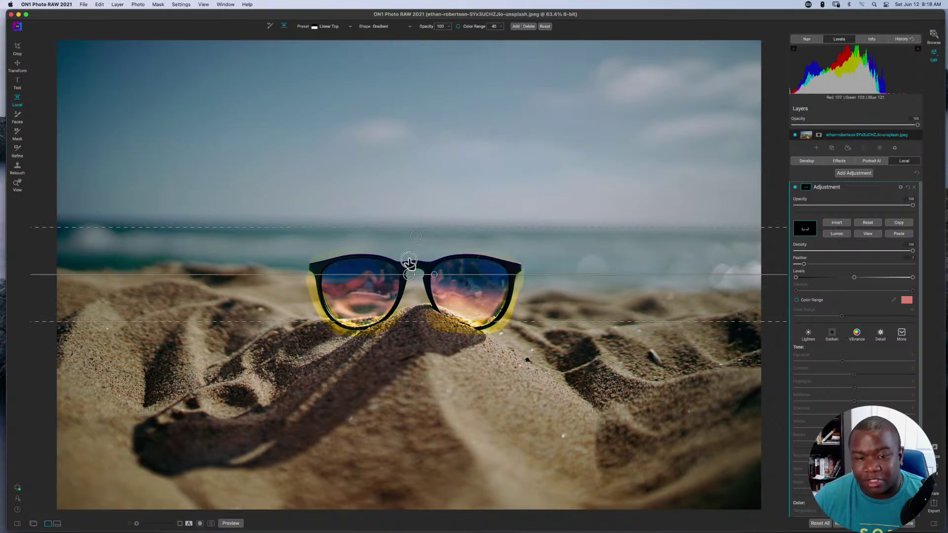
mouse_move(409, 262)
mouse_down()
mouse_move(417, 244)
mouse_move(415, 277)
mouse_up()
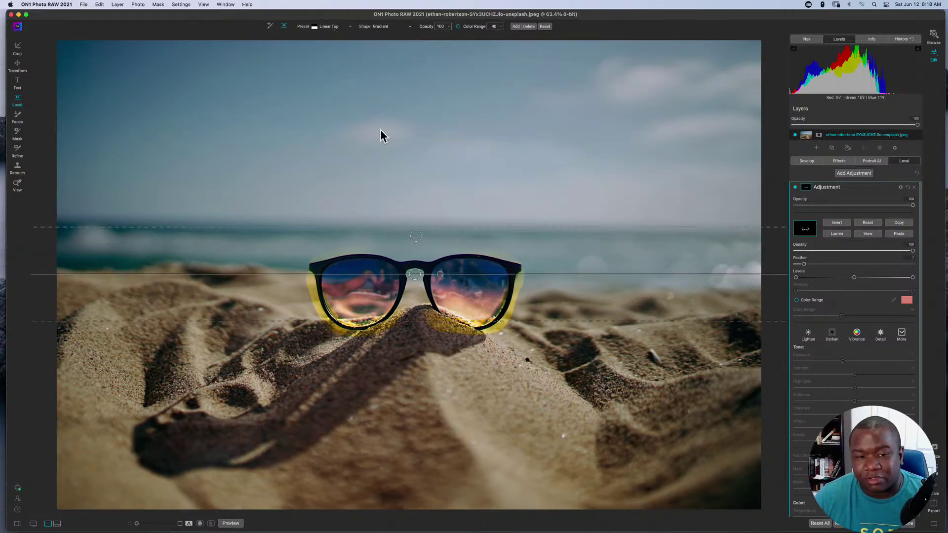
click(342, 27)
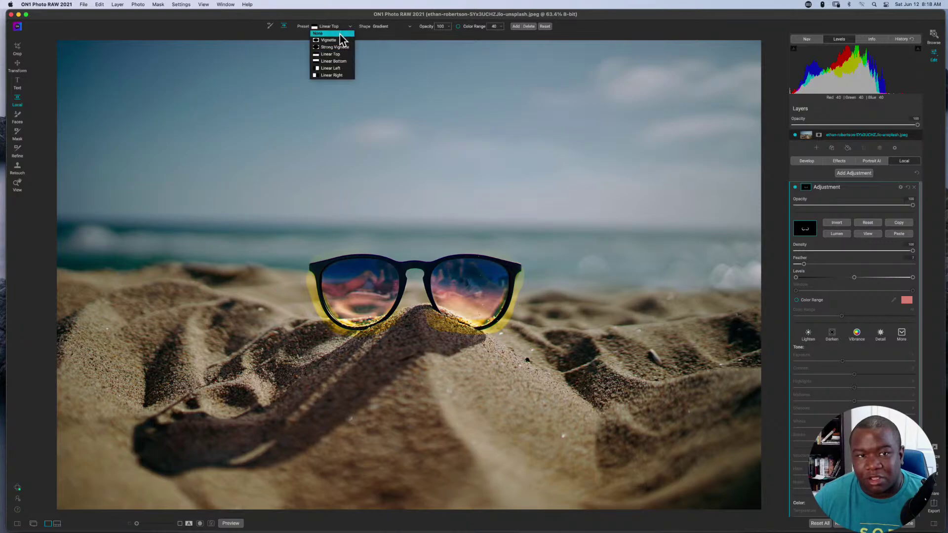
click(337, 40)
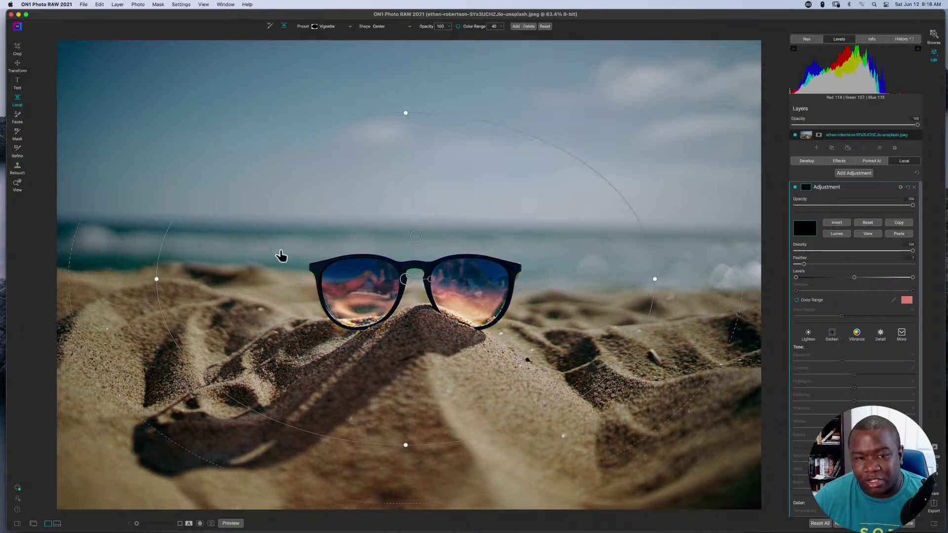
drag(174, 221, 440, 267)
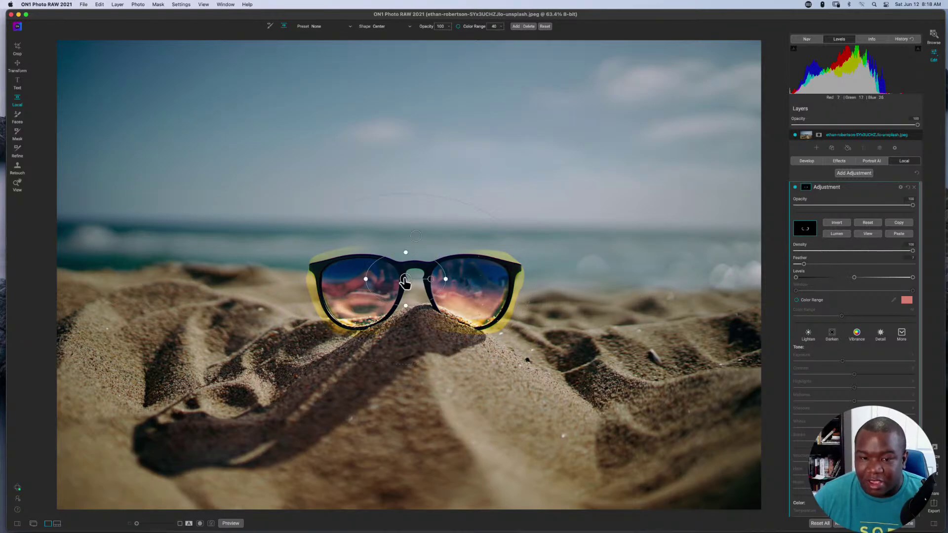
Step: Move the small vignette just outside the right lens and switch the selection between the two vignettes
drag(404, 280, 608, 280)
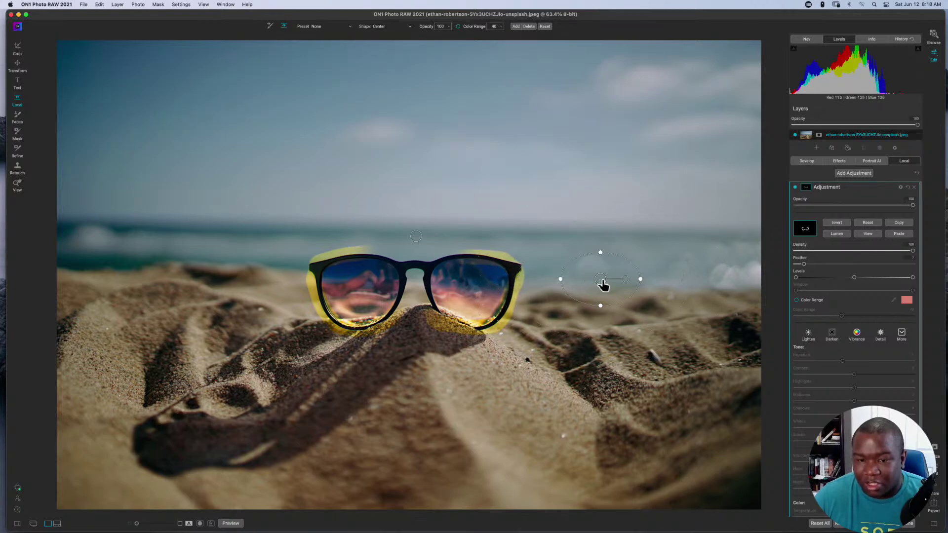
drag(604, 283, 568, 286)
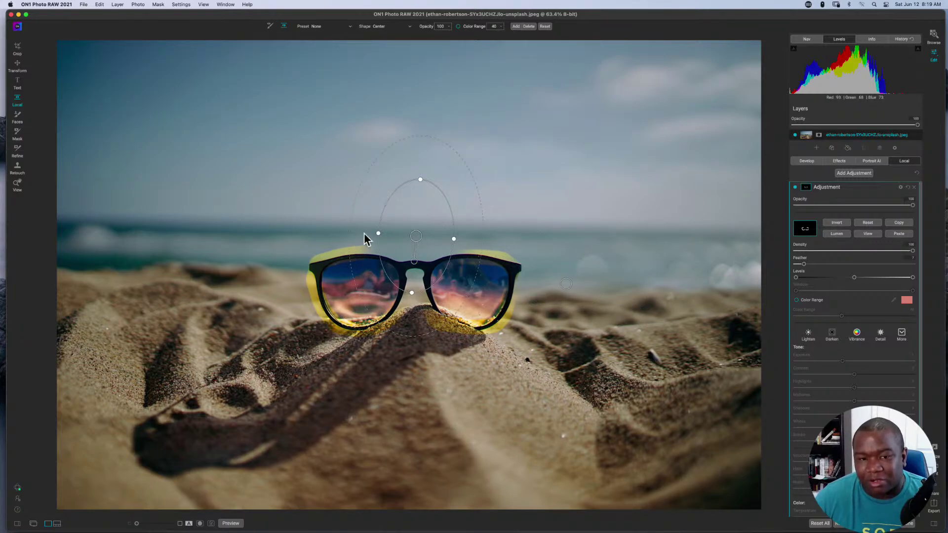
click(566, 284)
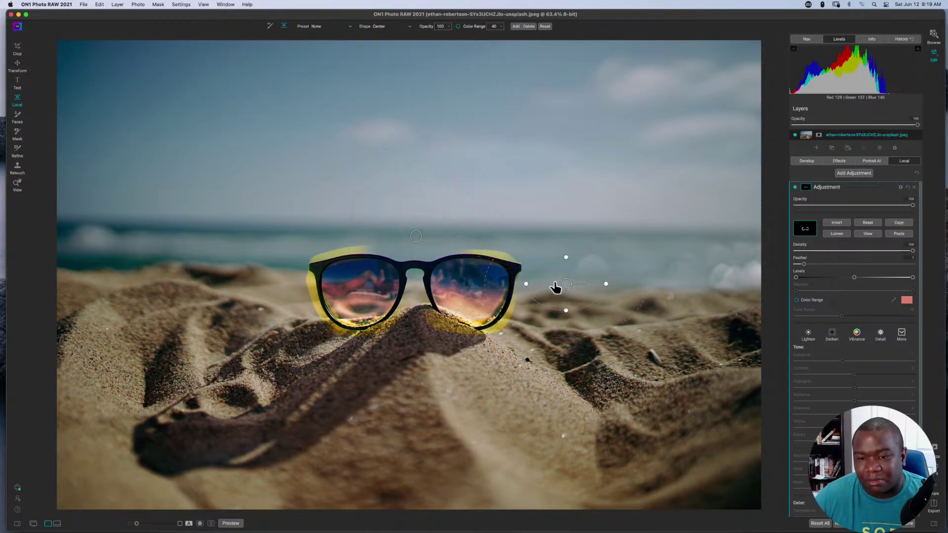
drag(566, 284, 540, 287)
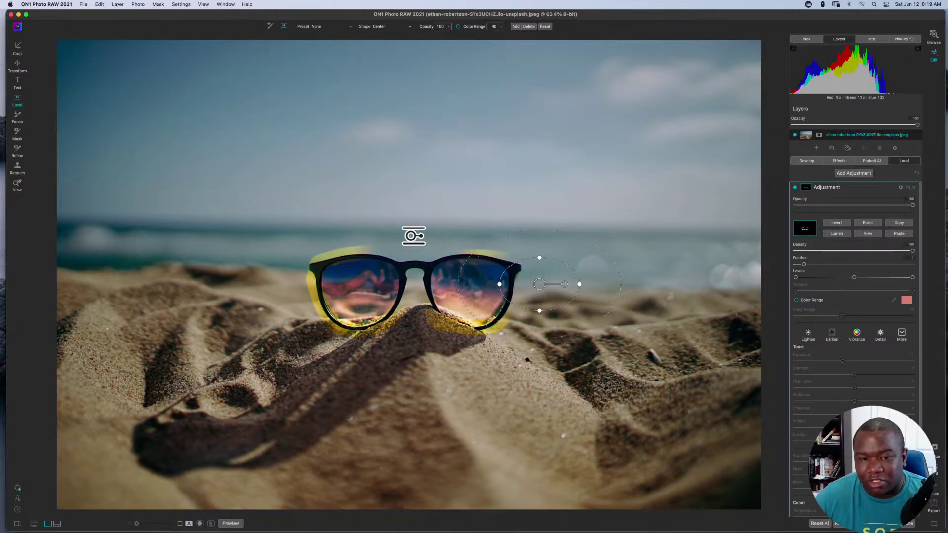
click(415, 236)
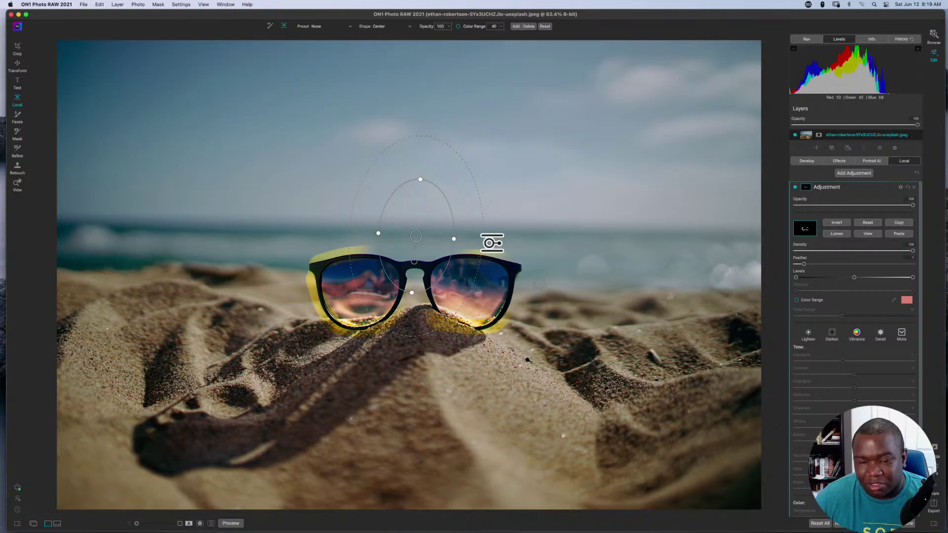
click(537, 285)
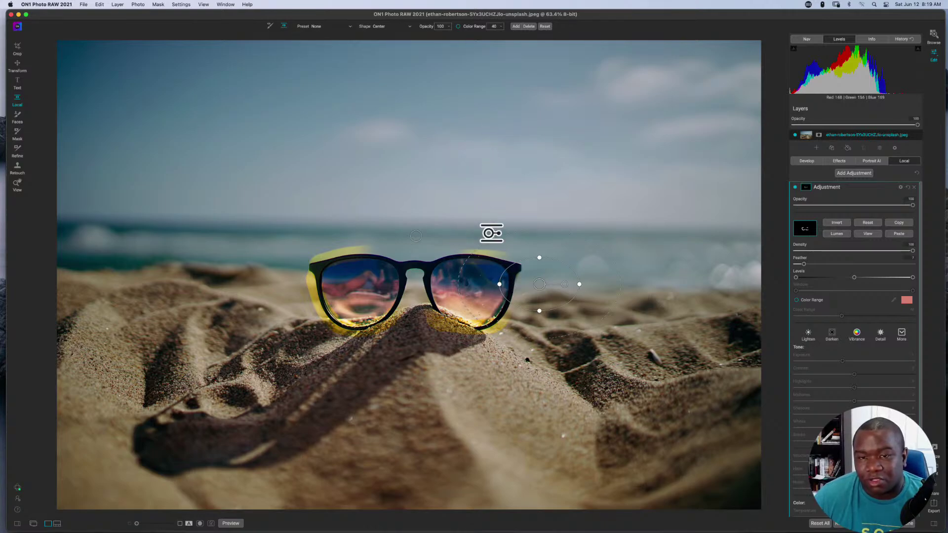
Step: Add a third mask shape with the Vignette preset, shrink it, tighten its falloff and place it beside the left lens
click(516, 27)
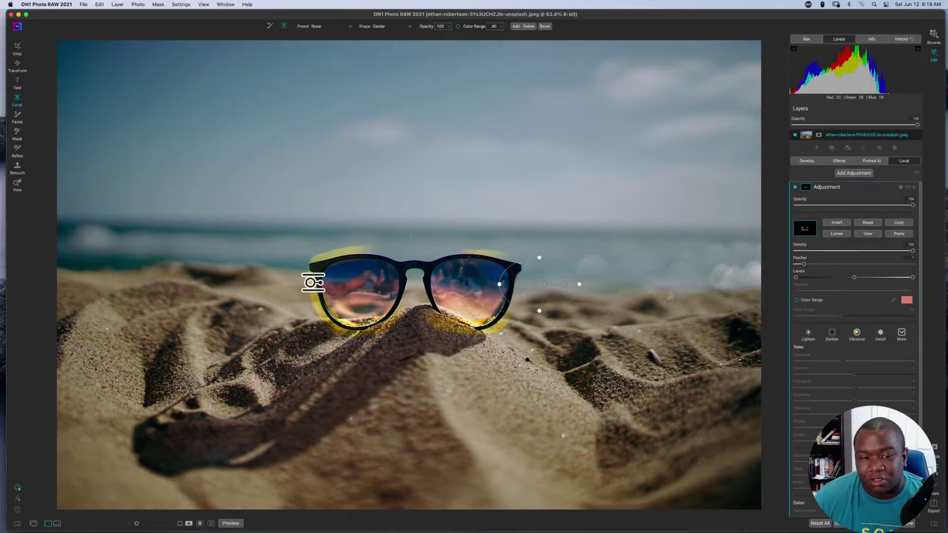
click(312, 285)
click(321, 27)
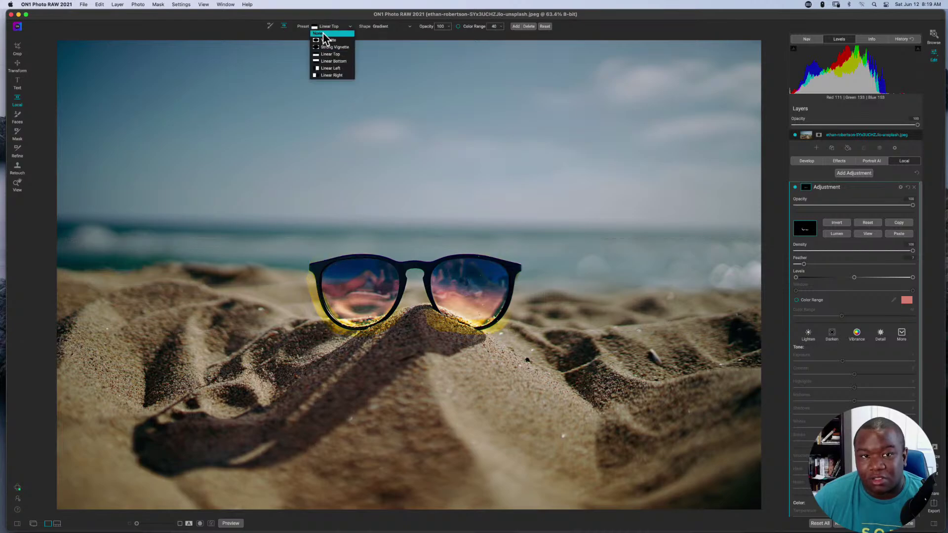
click(327, 52)
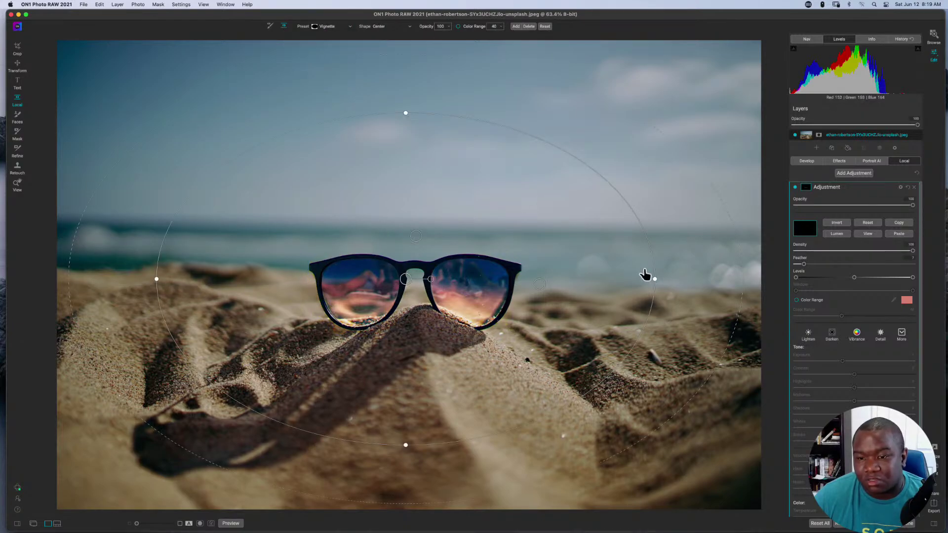
drag(656, 284, 462, 281)
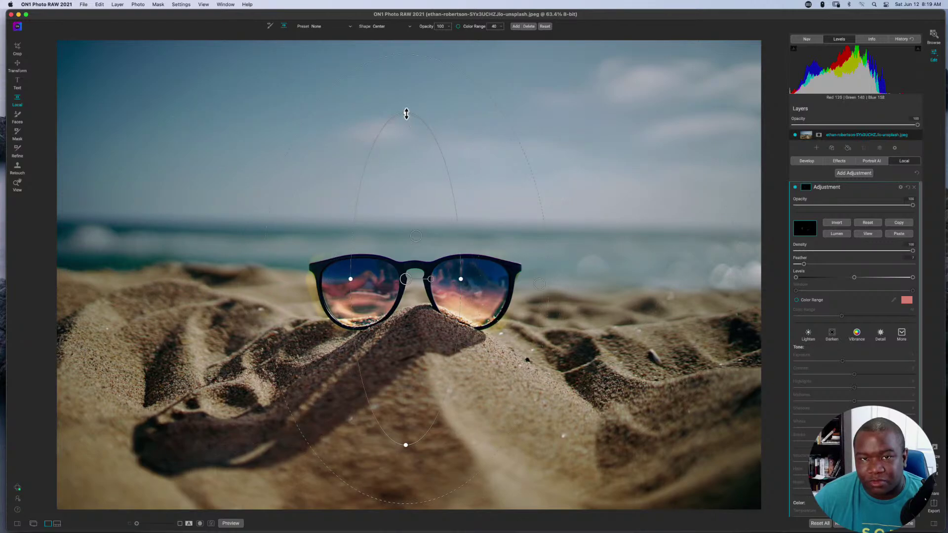
drag(406, 114, 254, 293)
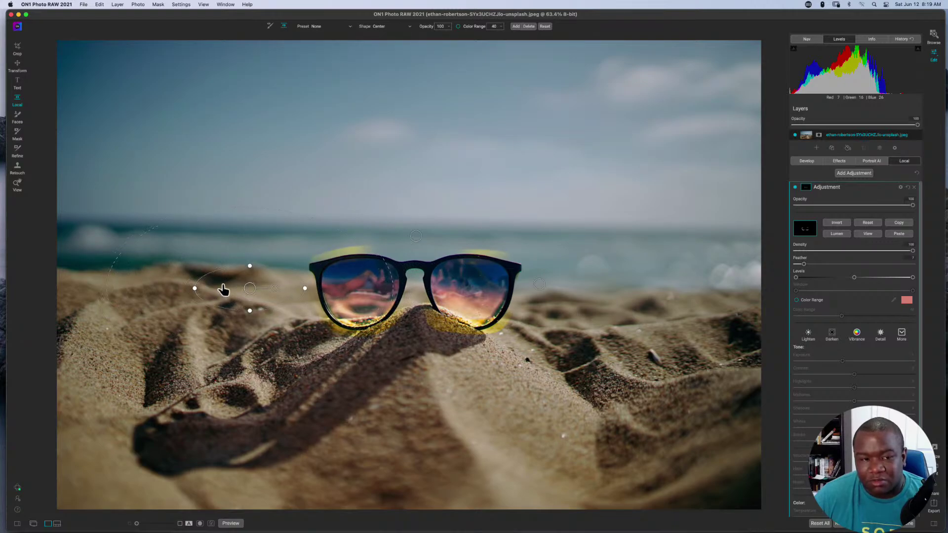
drag(109, 280, 167, 278)
drag(249, 289, 273, 298)
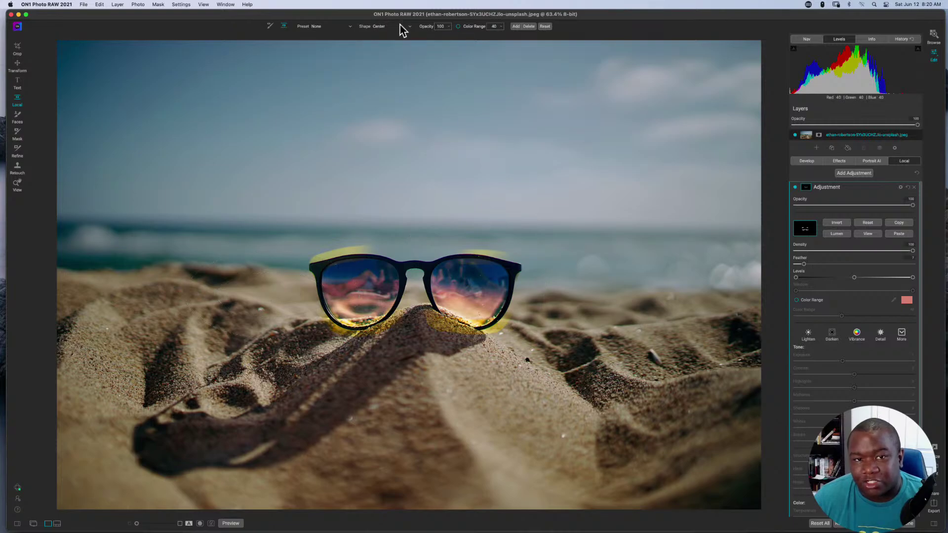
Step: Try the Gradient shape, then reapply the Vignette preset and shrink the vignette onto the left lens's outer edge
click(390, 43)
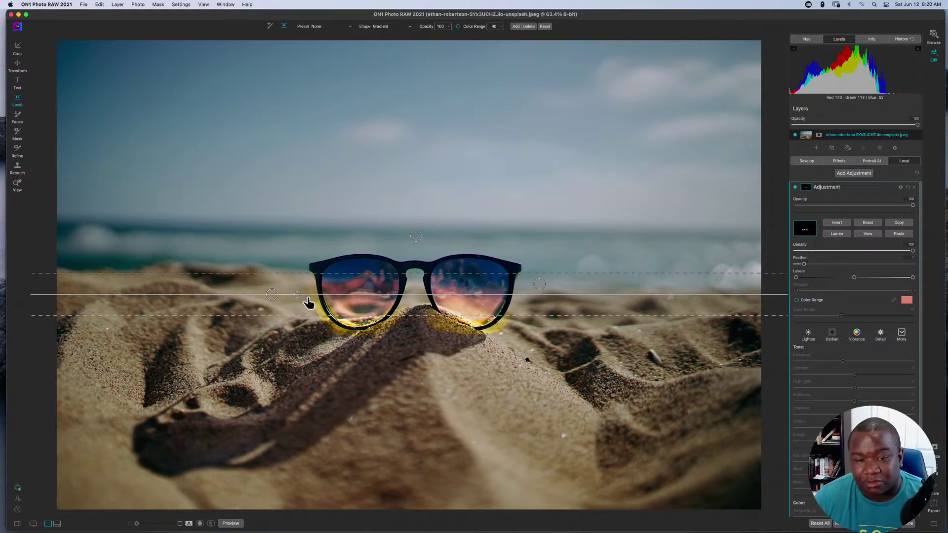
click(317, 27)
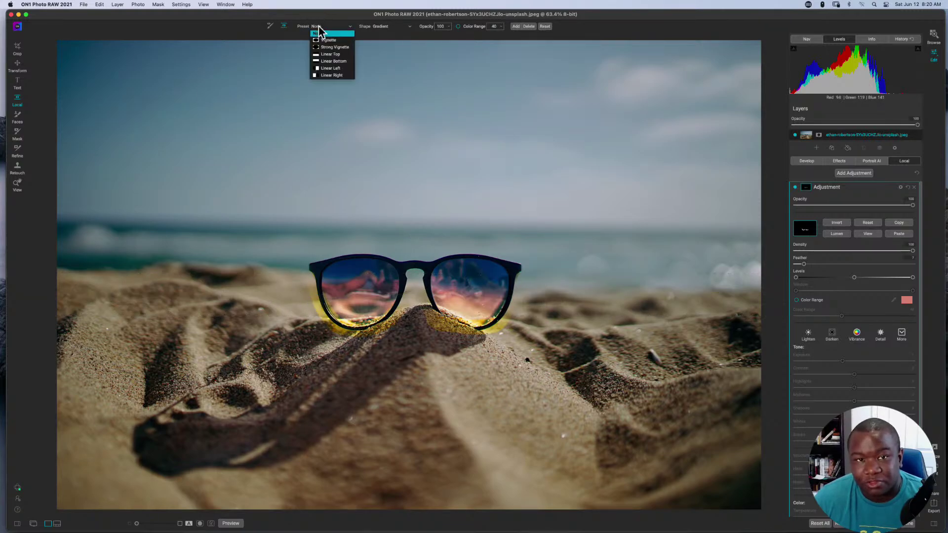
click(329, 40)
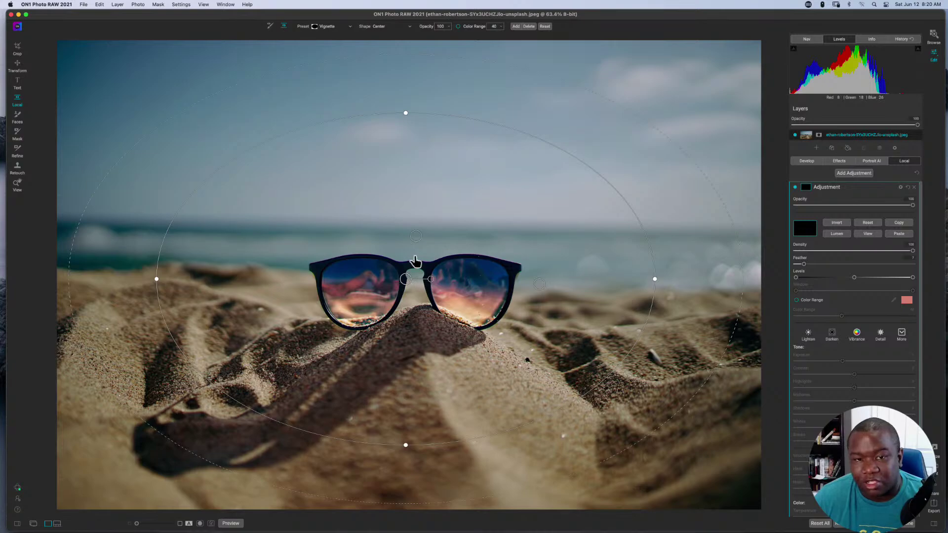
drag(633, 214, 311, 300)
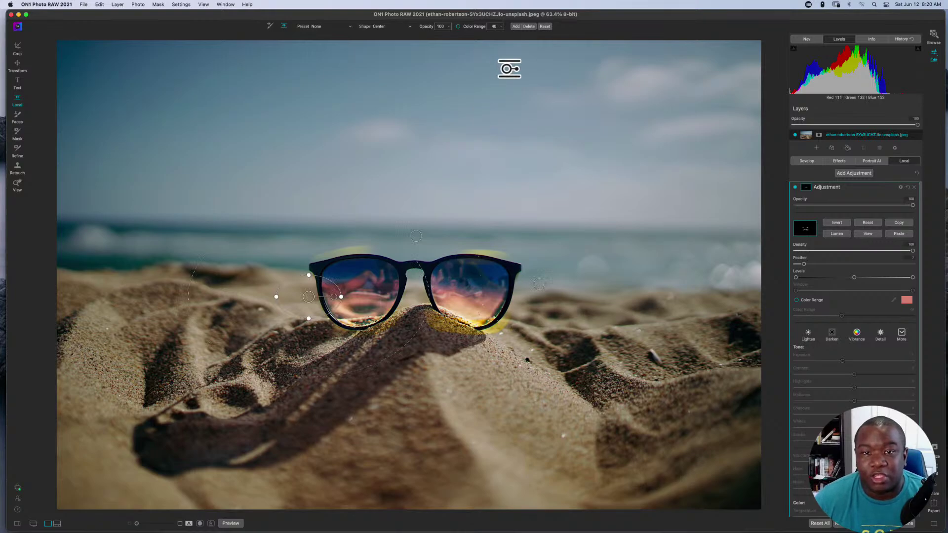
click(517, 28)
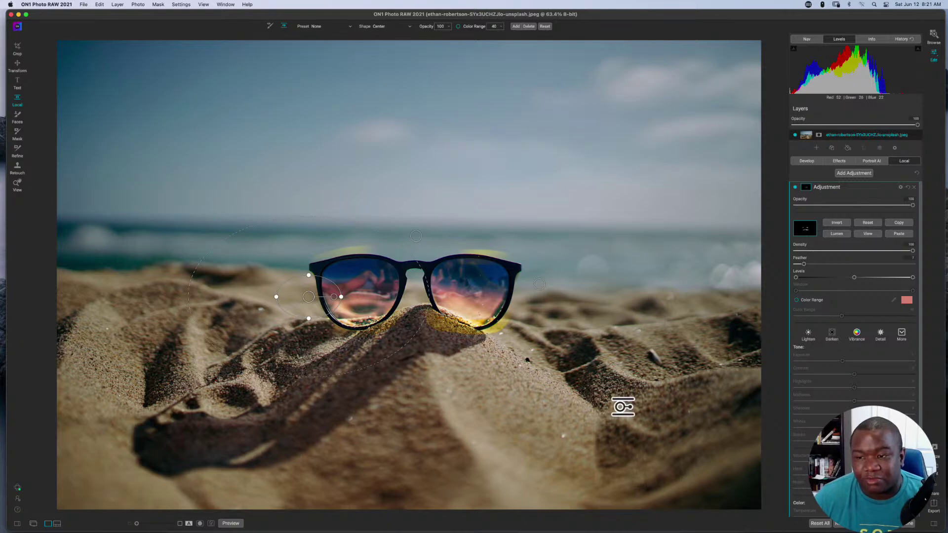
Step: Move all three vignettes away from the painted frame in the black-and-white mask view, then return to the photo
click(870, 234)
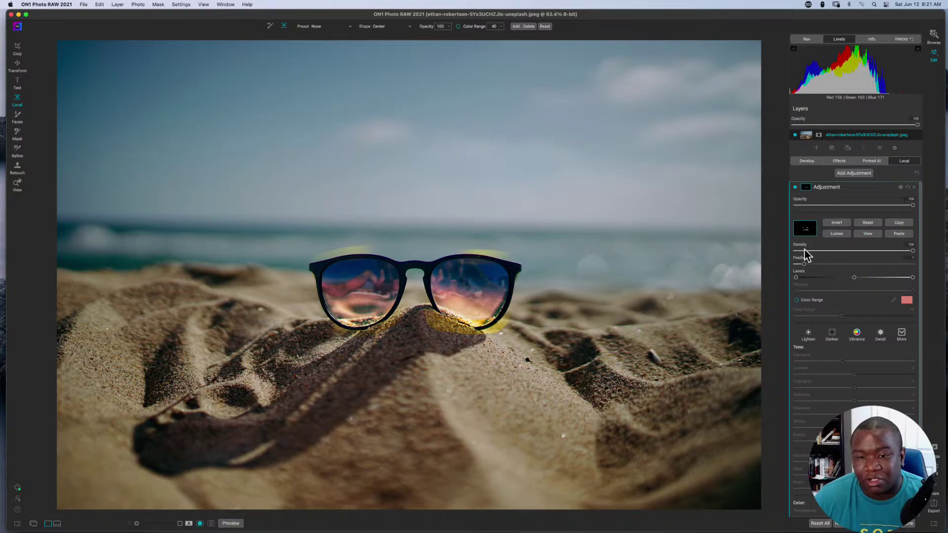
drag(309, 298, 165, 133)
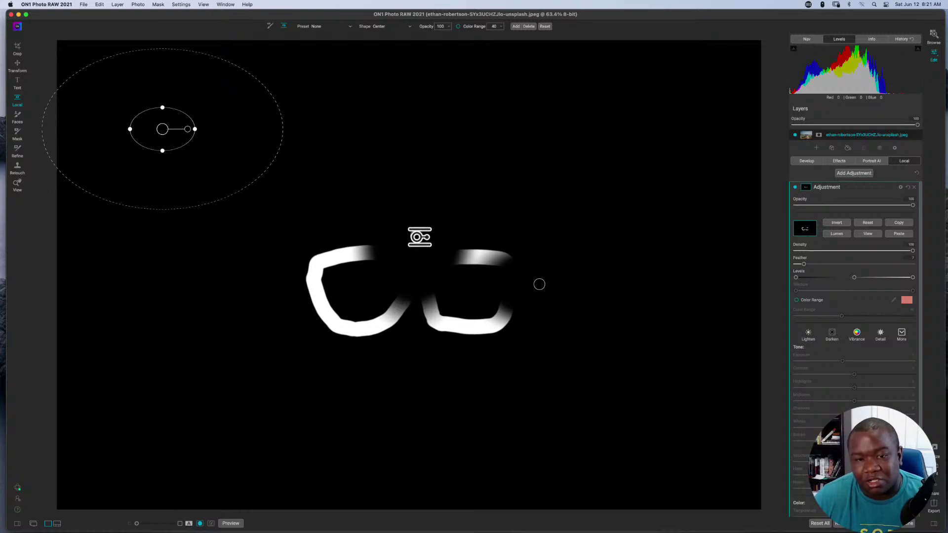
drag(415, 237, 398, 416)
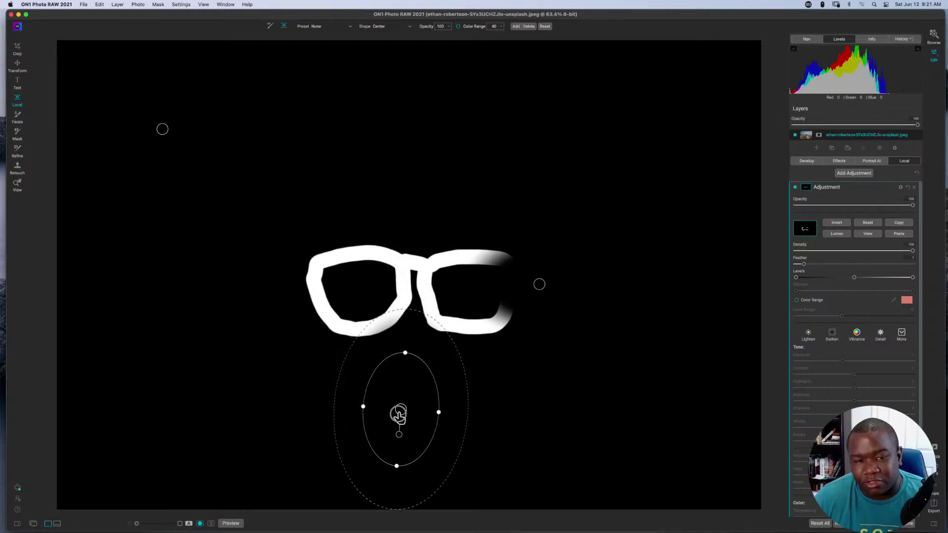
drag(539, 284, 650, 101)
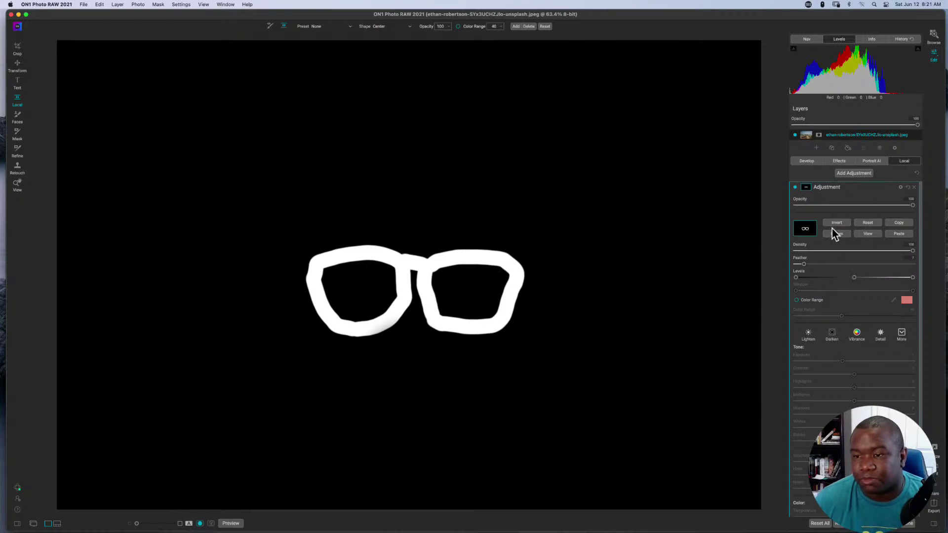
key(super+m)
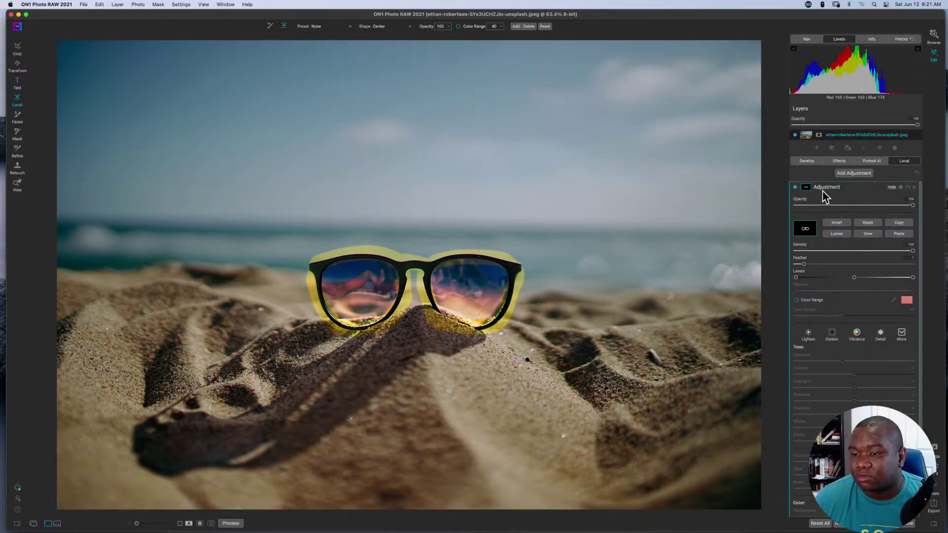
Step: Reset the yellow adjustment's mask and enable its Color Range
click(868, 223)
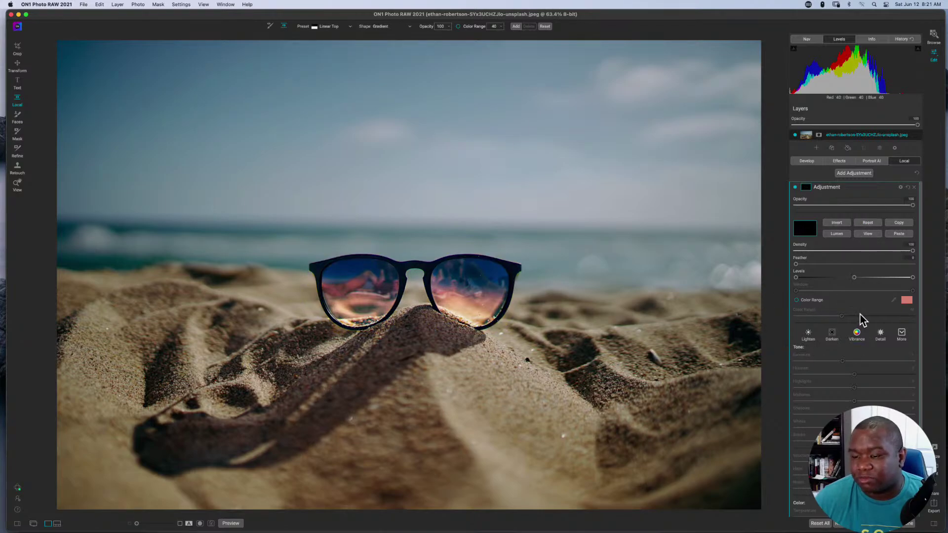
scroll(860, 321, down, 1)
scroll(862, 346, down, 5)
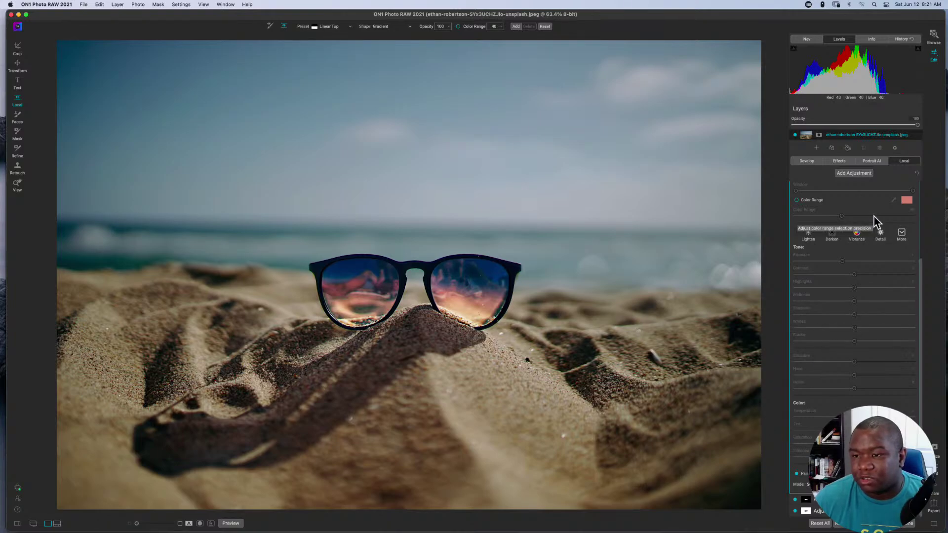
click(798, 201)
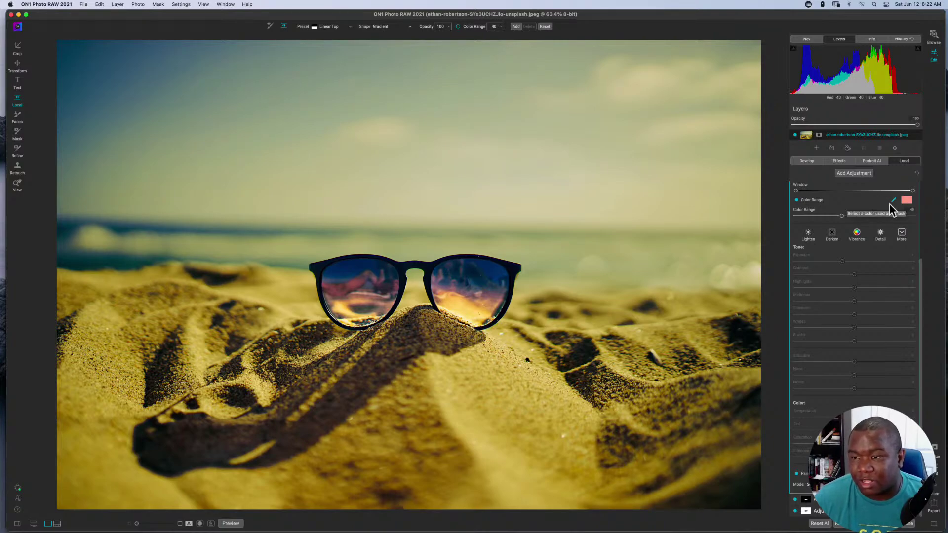
Step: Sample the light sand below the sunglasses as the color range's target and narrow the range to about 25
click(894, 200)
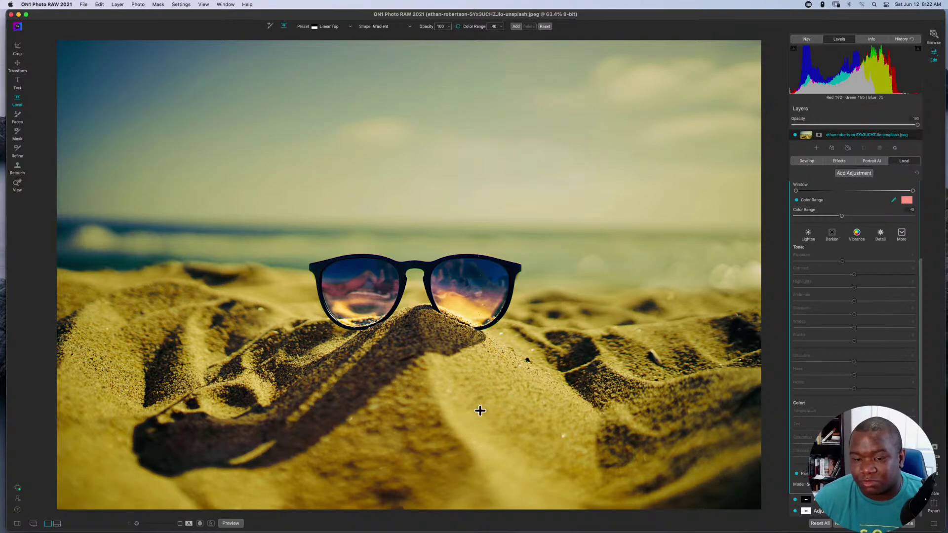
click(505, 372)
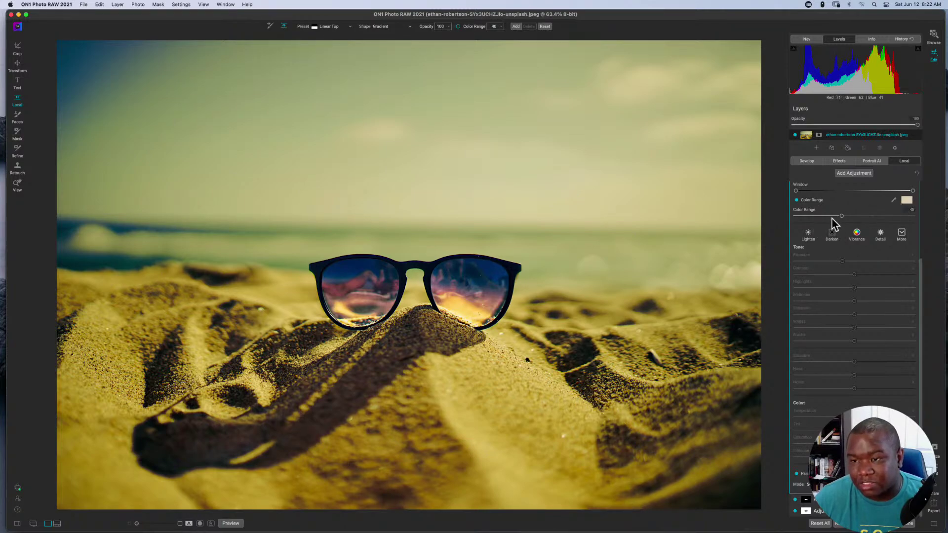
mouse_move(842, 217)
mouse_down()
mouse_move(803, 221)
mouse_move(826, 222)
mouse_up()
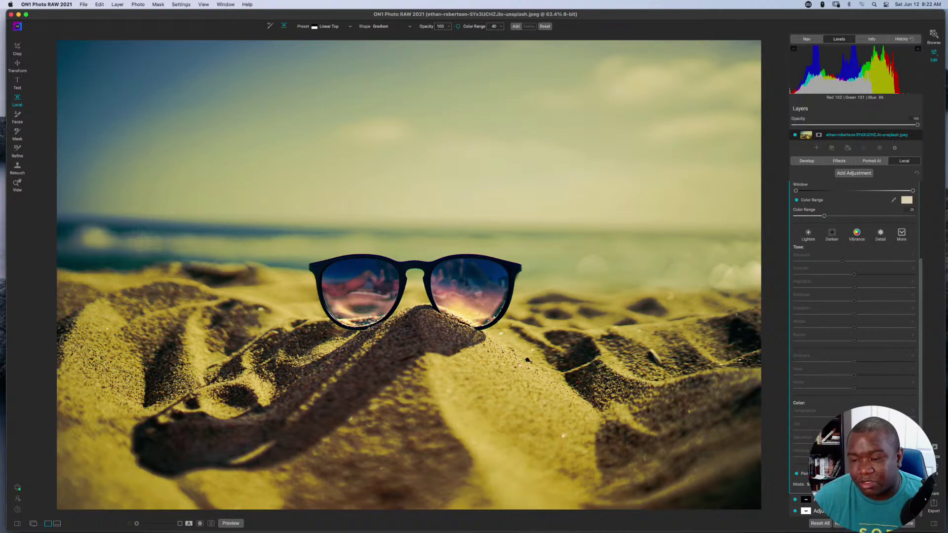
Step: Change the adjustment's paint color from yellow to a bright cyan blue
click(907, 473)
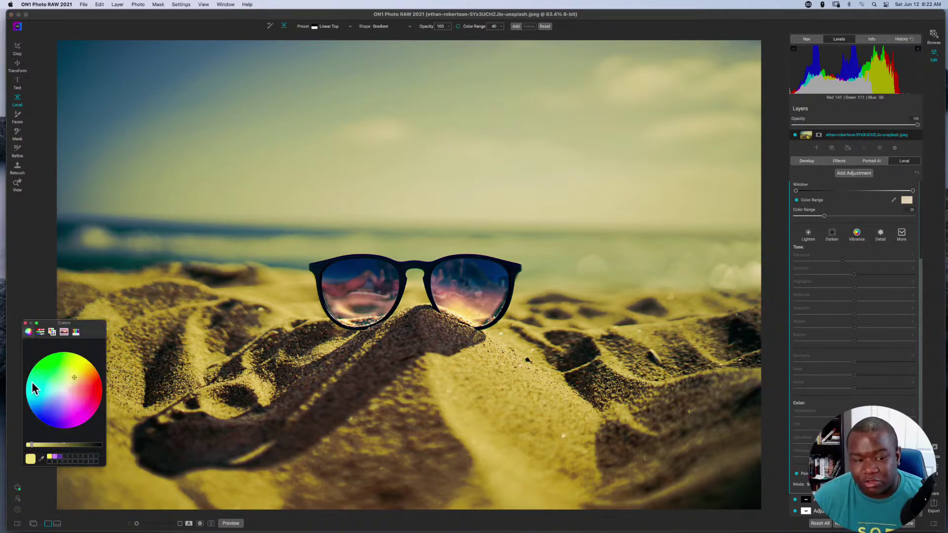
mouse_move(73, 383)
mouse_down()
mouse_move(43, 382)
mouse_move(40, 402)
mouse_up()
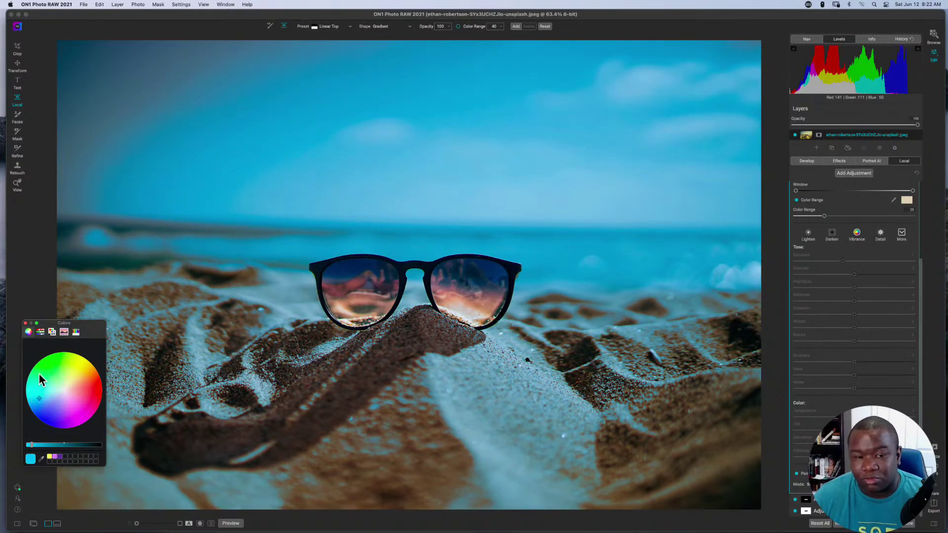
Step: Close the color picker and narrow the adjustment's color range to 14
click(25, 323)
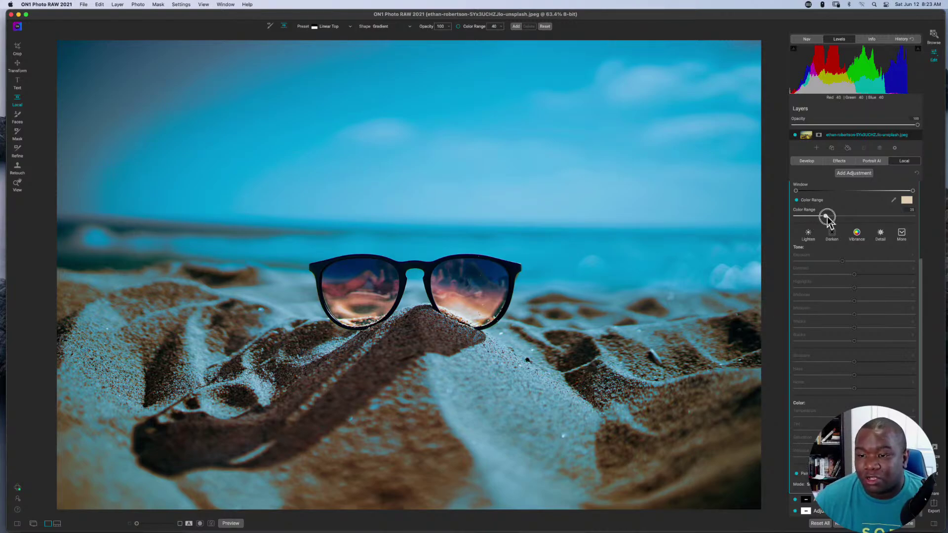
mouse_move(826, 216)
mouse_down()
mouse_move(872, 218)
mouse_move(801, 218)
mouse_move(811, 218)
mouse_up()
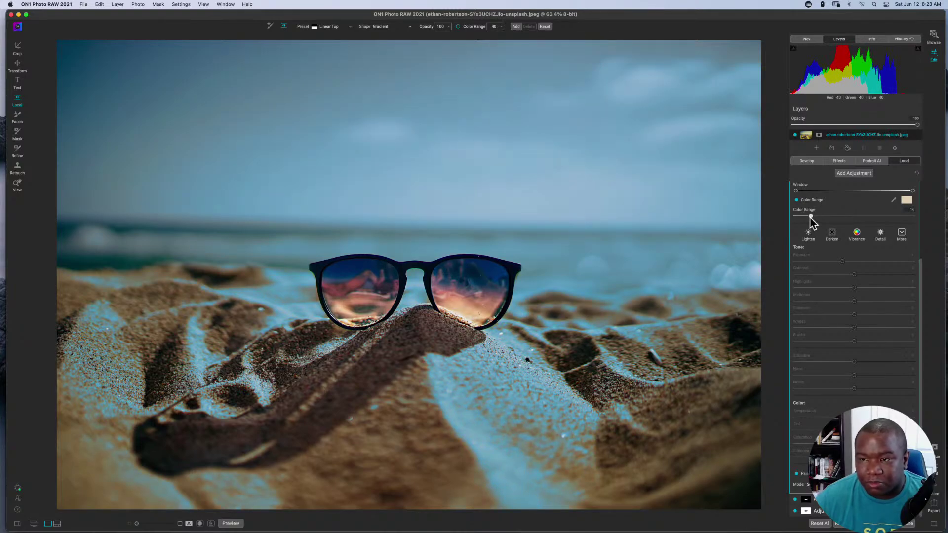
scroll(840, 281, up, 4)
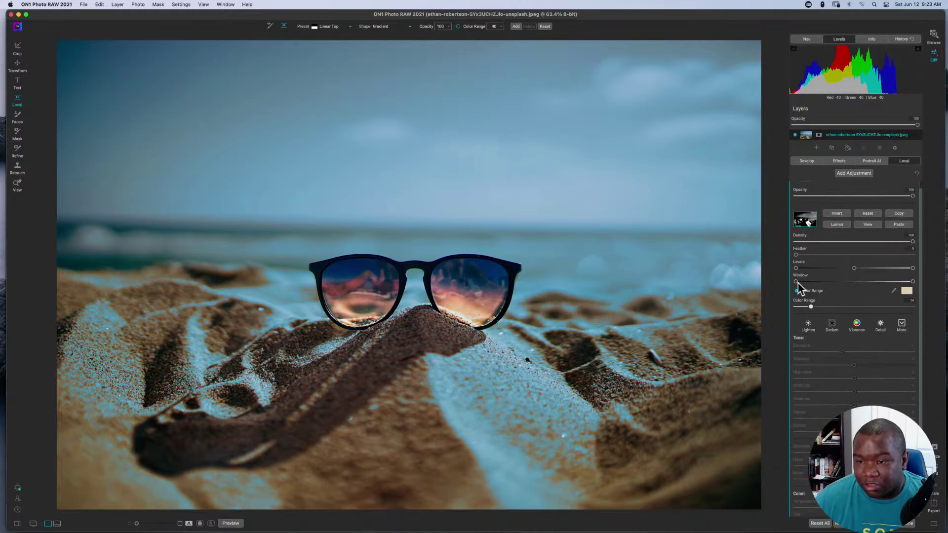
Step: Restrict the mask by raising its Window lower limit past the middle and increasing its Levels midtone and black point
drag(796, 282, 869, 286)
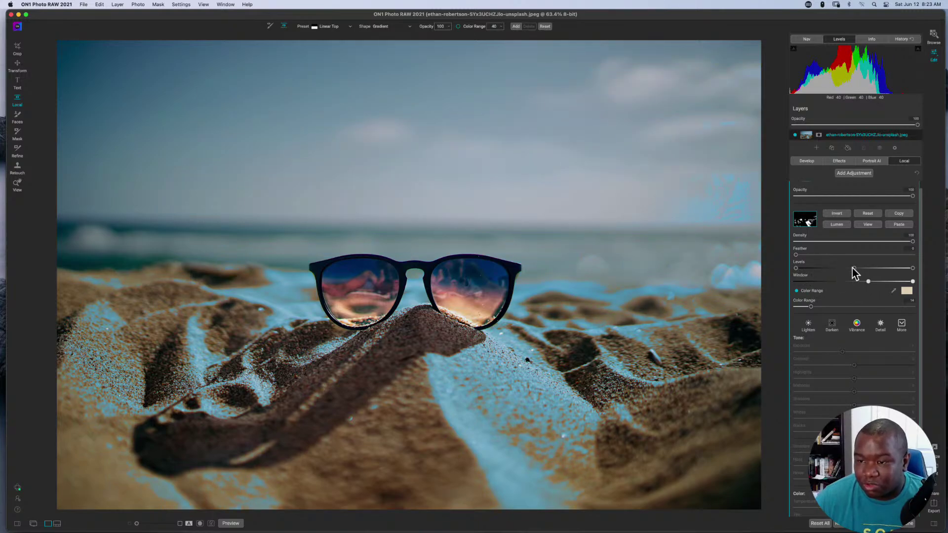
drag(854, 269, 900, 270)
drag(796, 269, 874, 271)
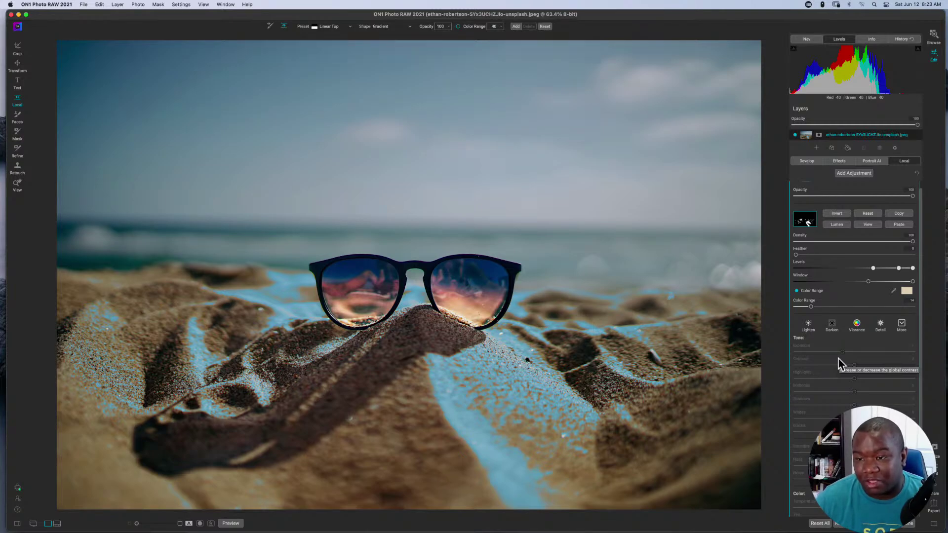
drag(867, 282, 849, 283)
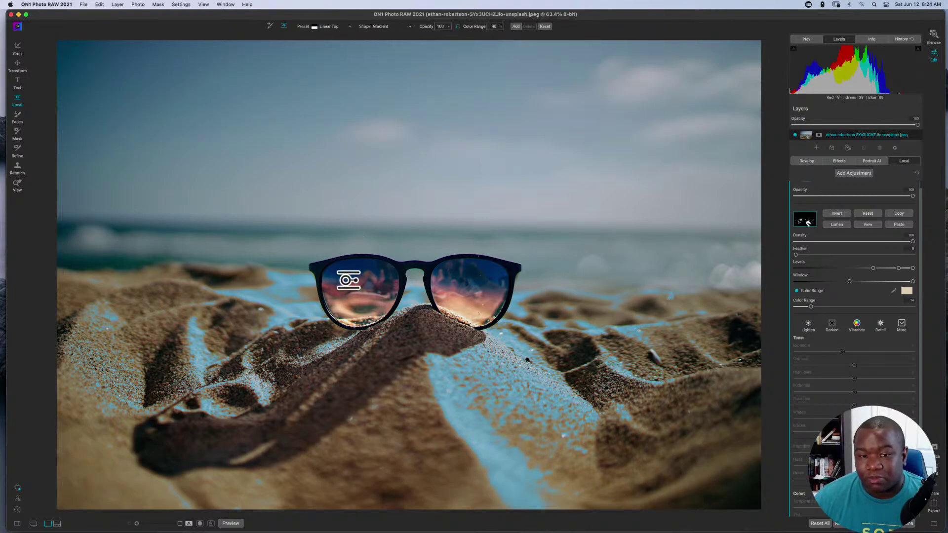
Step: Place a linear gradient with Color Range enabled on the sand peak below the bridge, and widen its transition in the mask view
click(459, 27)
click(407, 309)
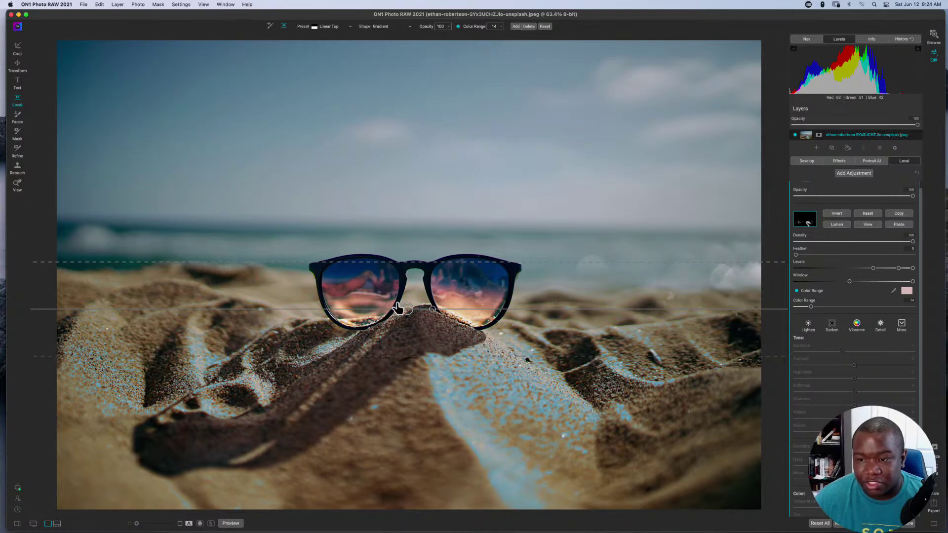
click(861, 226)
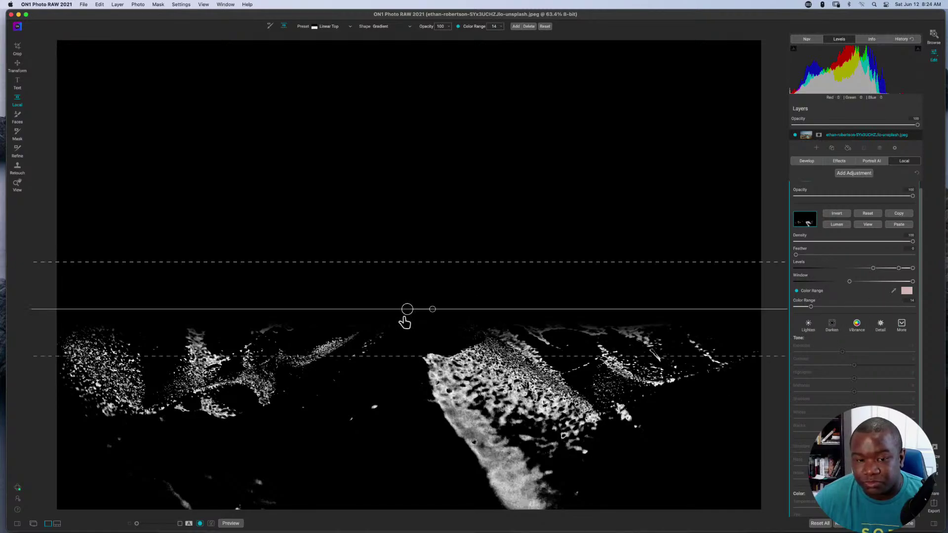
drag(407, 262, 407, 195)
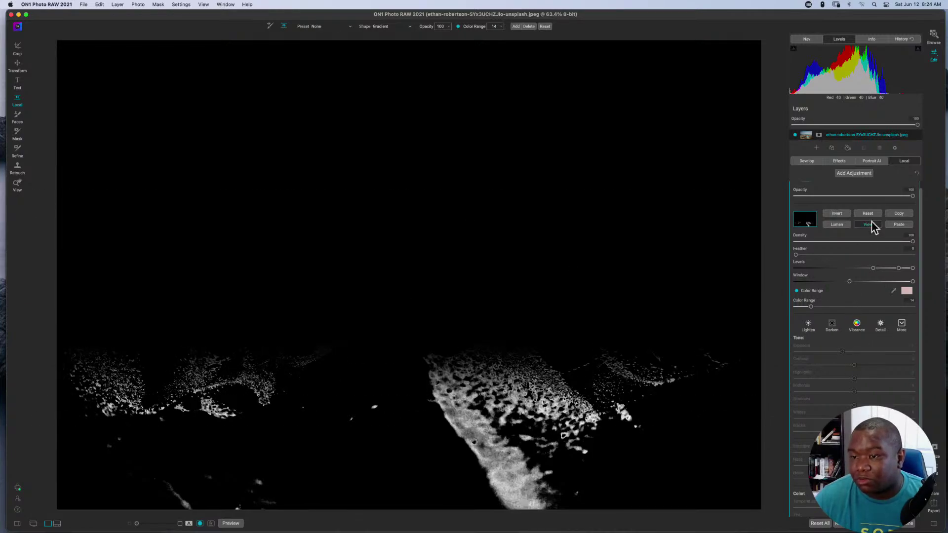
key(super+m)
Step: Return the mask's Window lower limit and Levels black point to their minimum, and lower the midtone to about a quarter of its range
drag(850, 282, 750, 284)
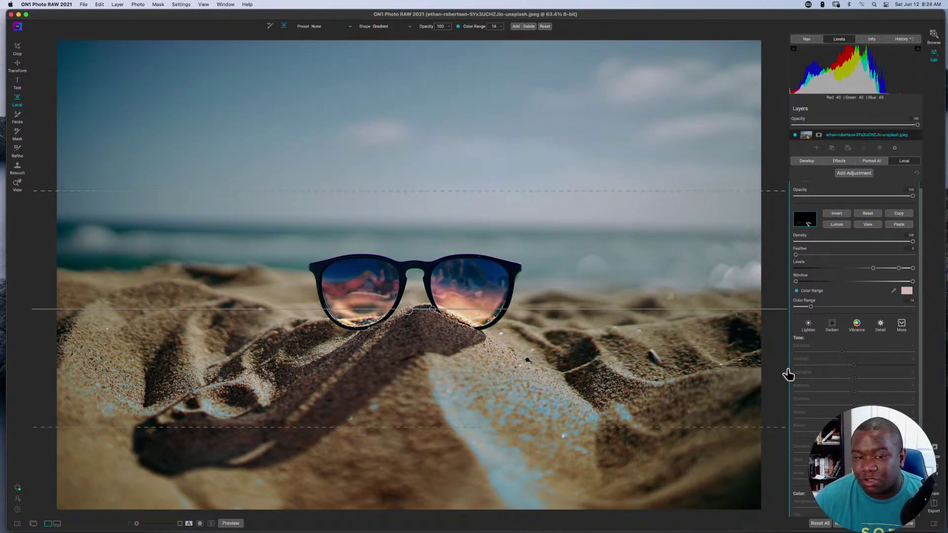
drag(876, 268, 715, 277)
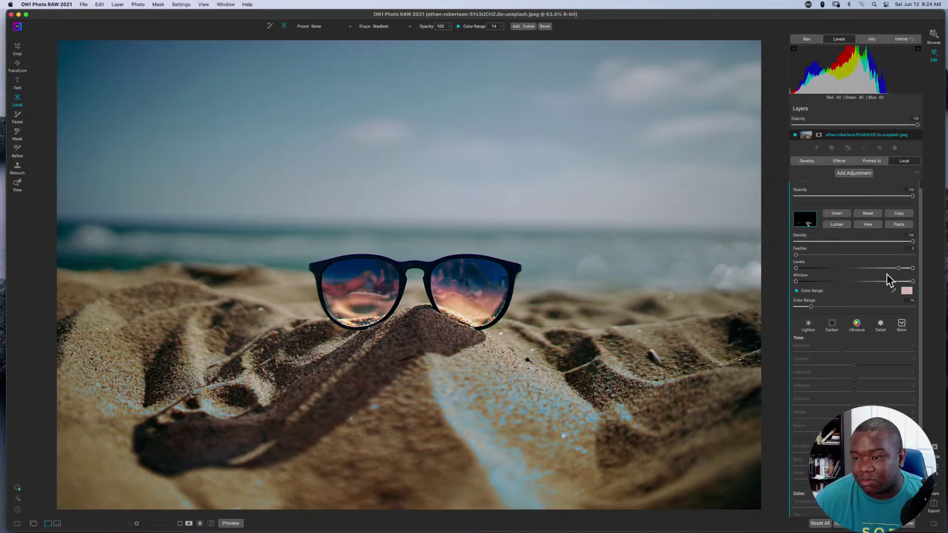
drag(899, 268, 826, 279)
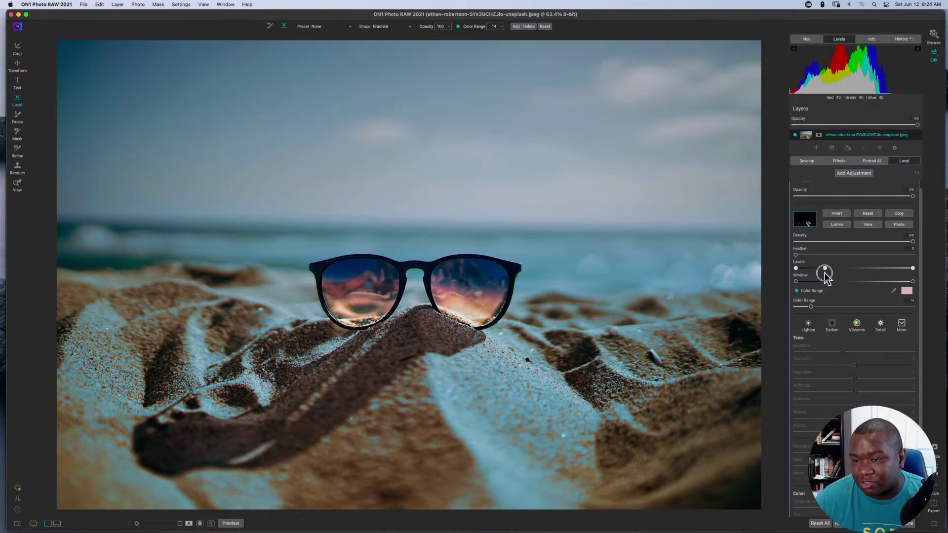
drag(826, 275, 826, 277)
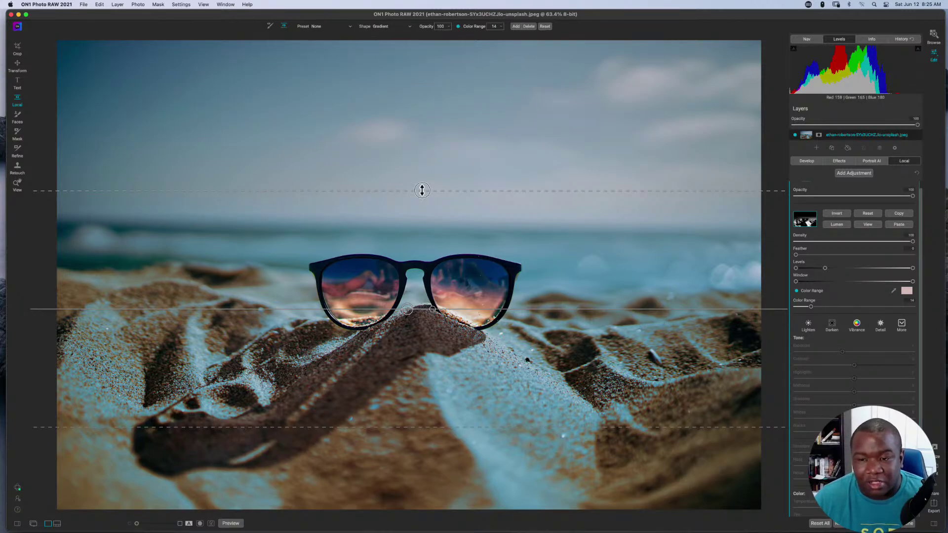
Step: Narrow the gradient's transition and move its center up to the water just above the sunglasses
drag(421, 191, 428, 251)
mouse_move(409, 312)
mouse_down()
mouse_move(413, 225)
mouse_move(408, 294)
mouse_up()
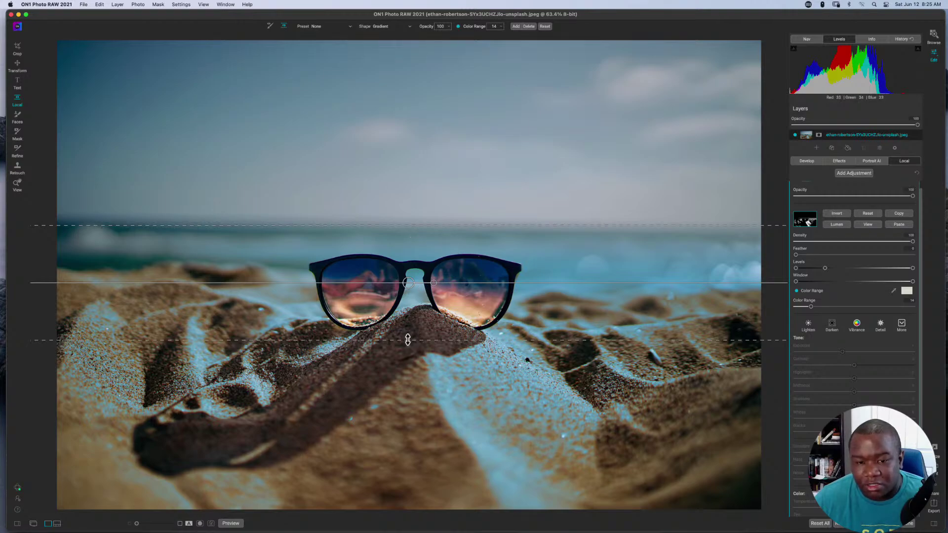
drag(408, 341, 413, 254)
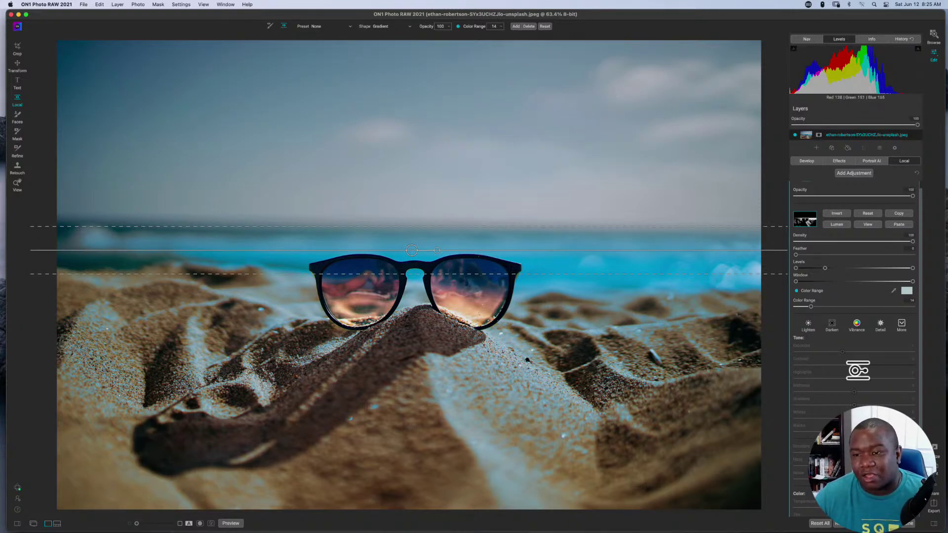
Step: Try a color range of 51 in the black-and-white mask view, then set it to about 16 over the photo
click(869, 225)
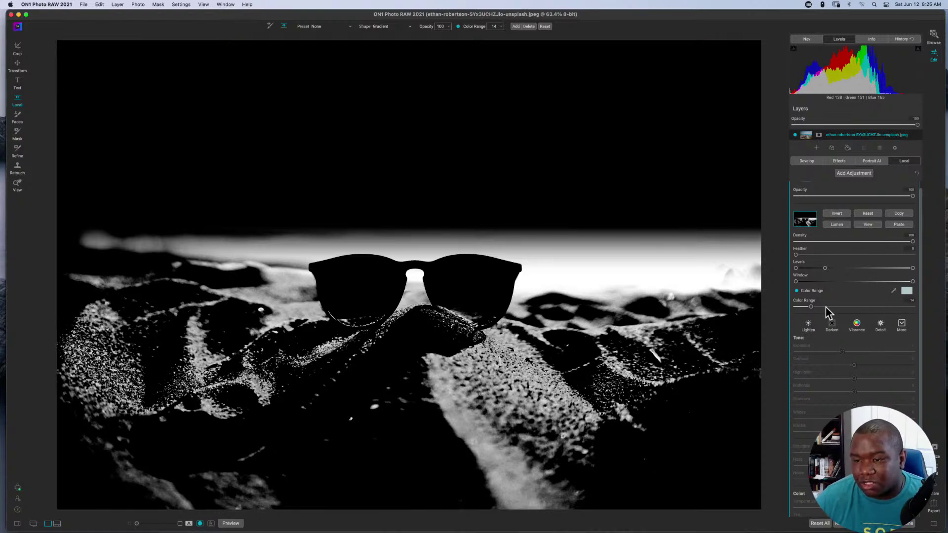
drag(808, 310, 855, 310)
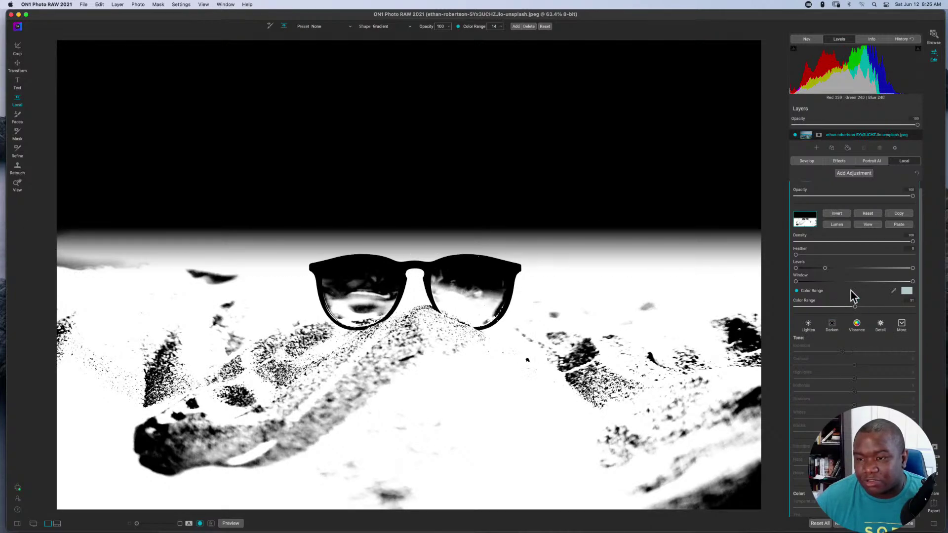
key(super+m)
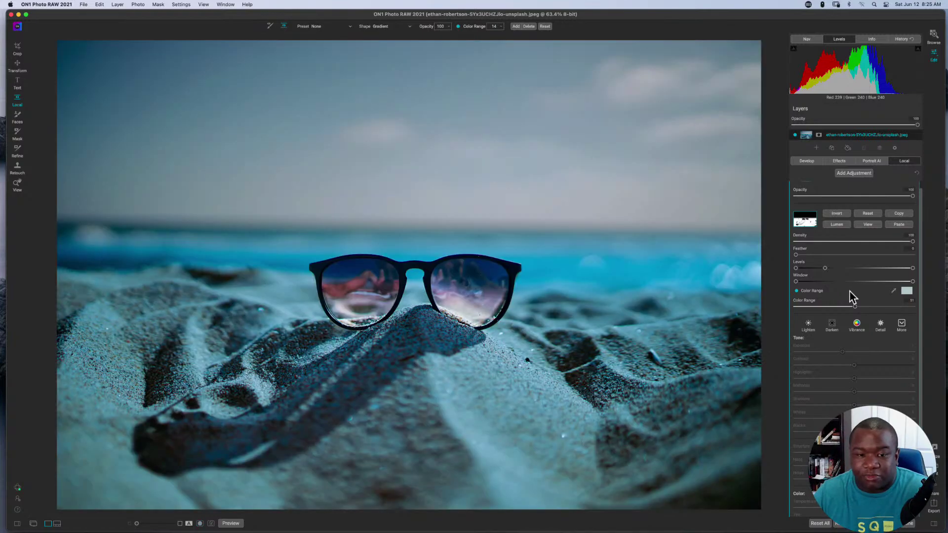
drag(854, 306, 813, 309)
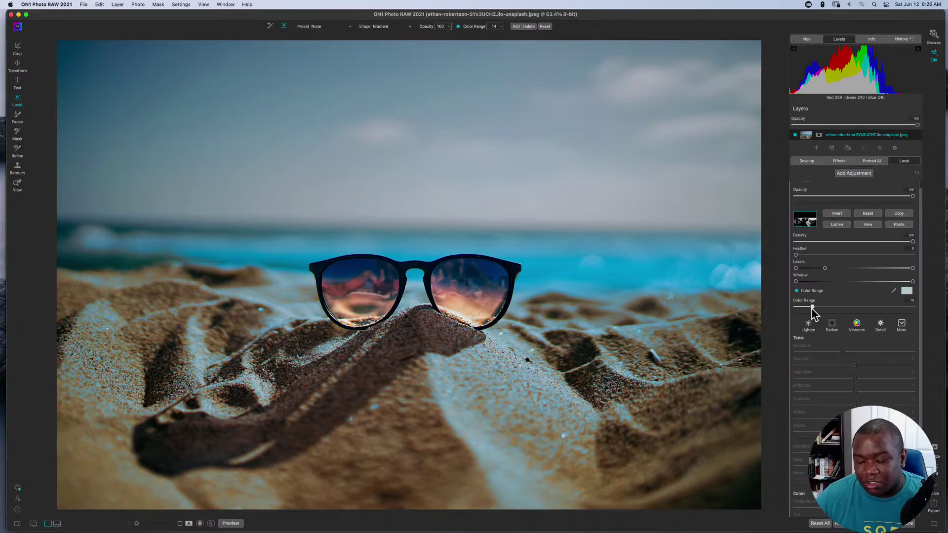
drag(813, 308, 815, 309)
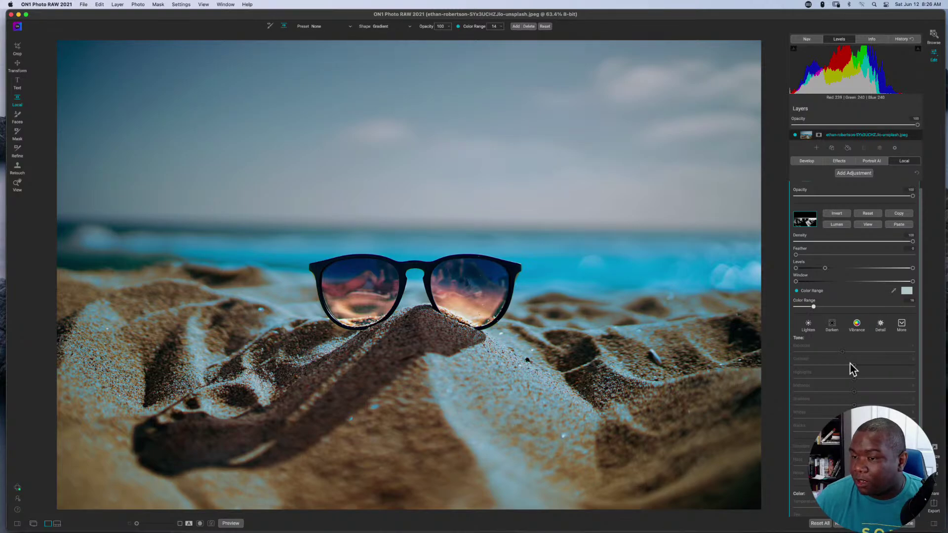
Step: Add a LUTs filter to the photo's effects
scroll(839, 331, down, 3)
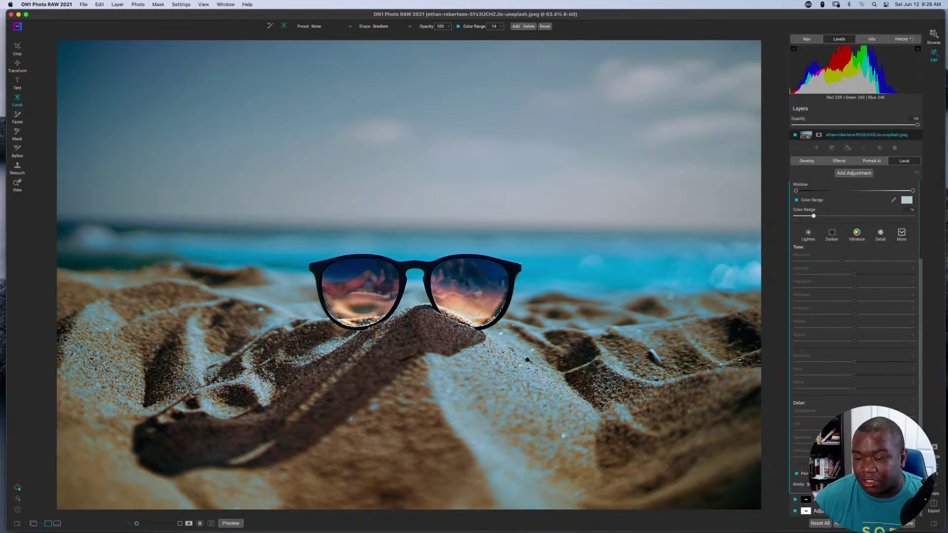
scroll(882, 198, up, 3)
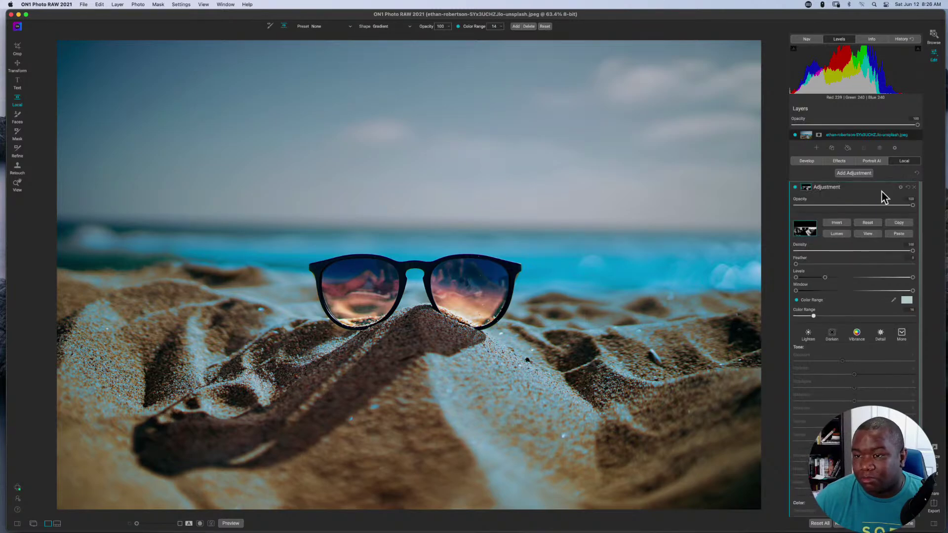
click(840, 161)
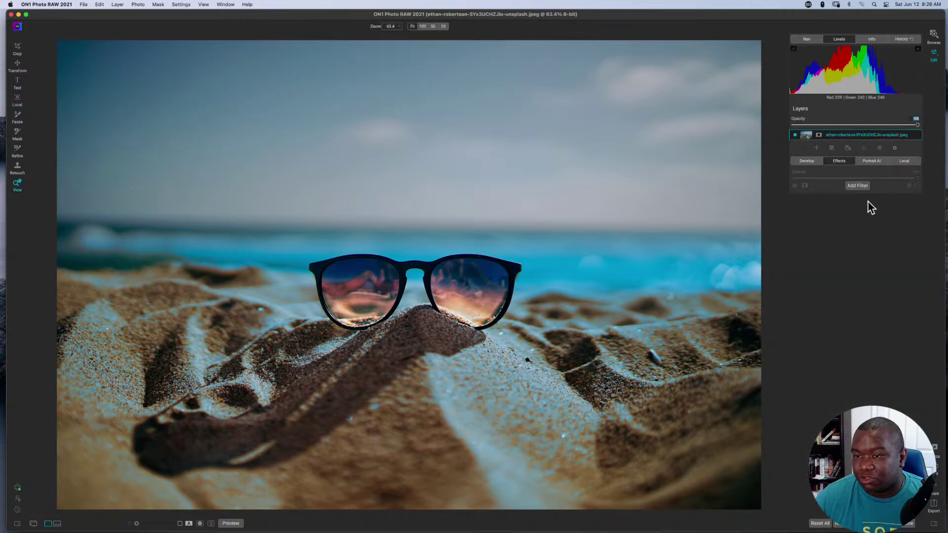
click(864, 190)
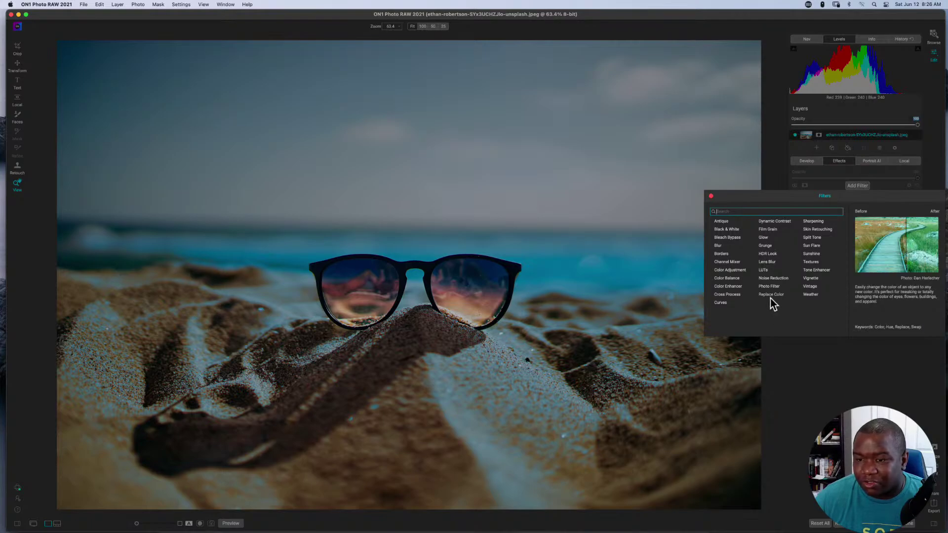
click(763, 272)
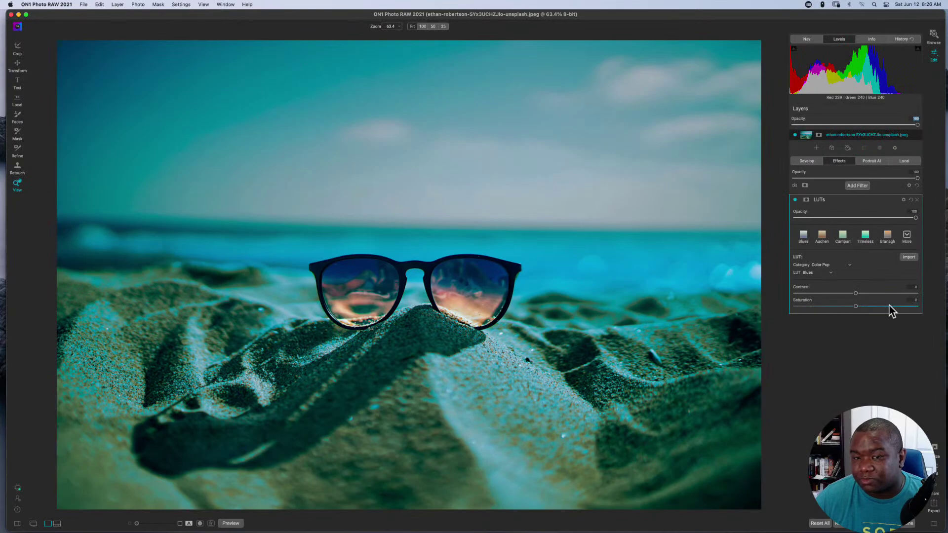
Step: Turn off the cyan color-range adjustment in the local adjustments and collapse its settings
click(902, 161)
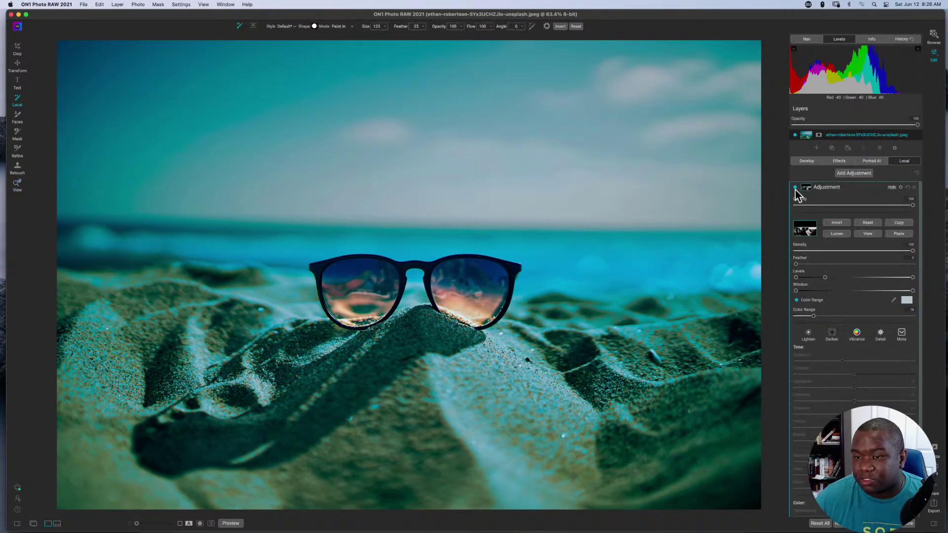
click(795, 189)
click(859, 189)
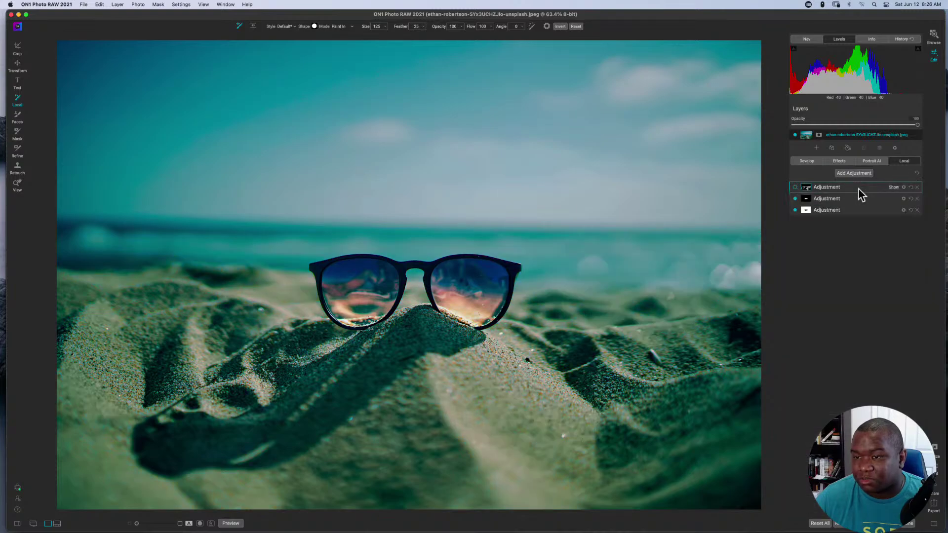
Step: Toggle each of the two remaining local adjustments off and on to compare their effect on the photo
click(794, 200)
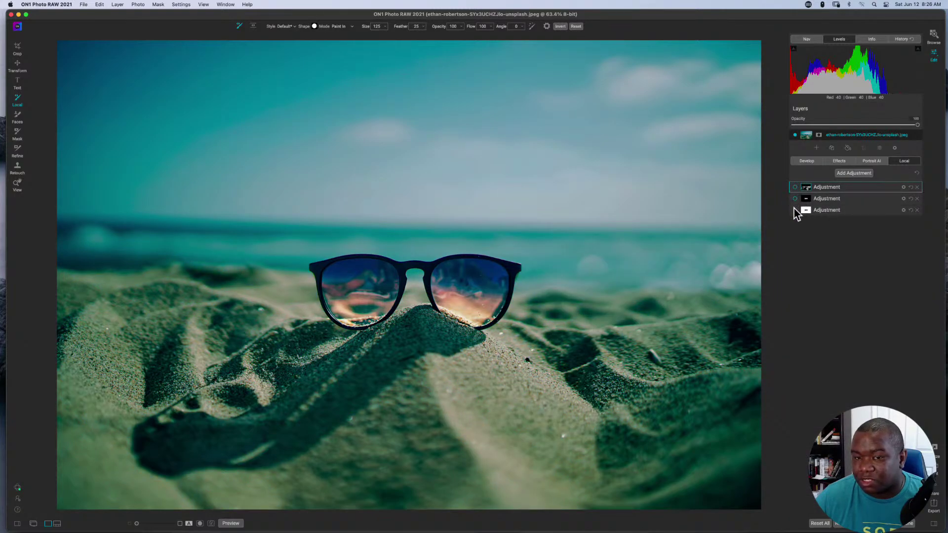
click(795, 199)
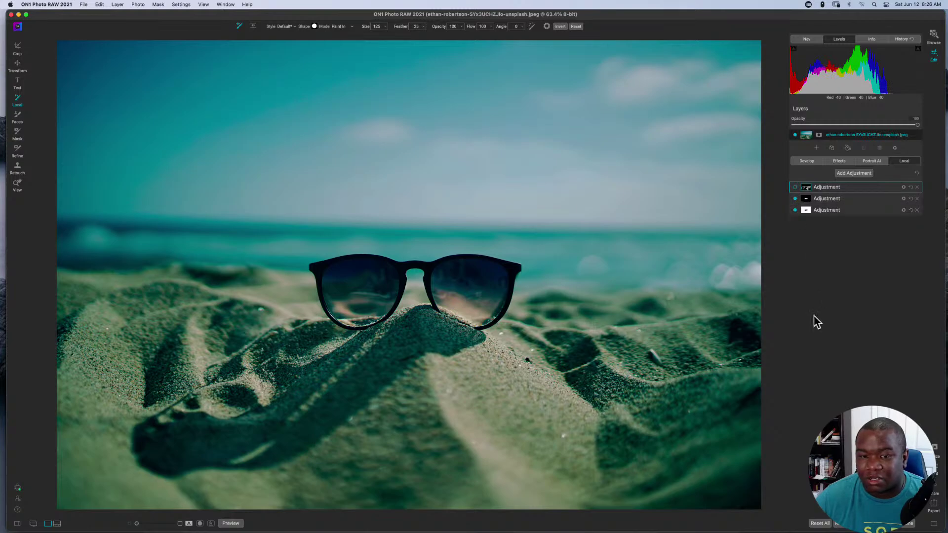
click(795, 211)
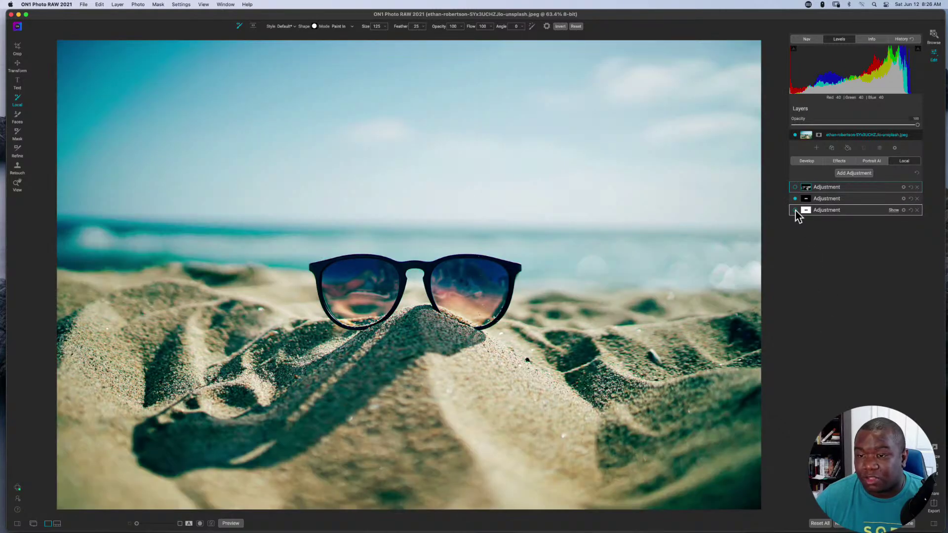
click(795, 211)
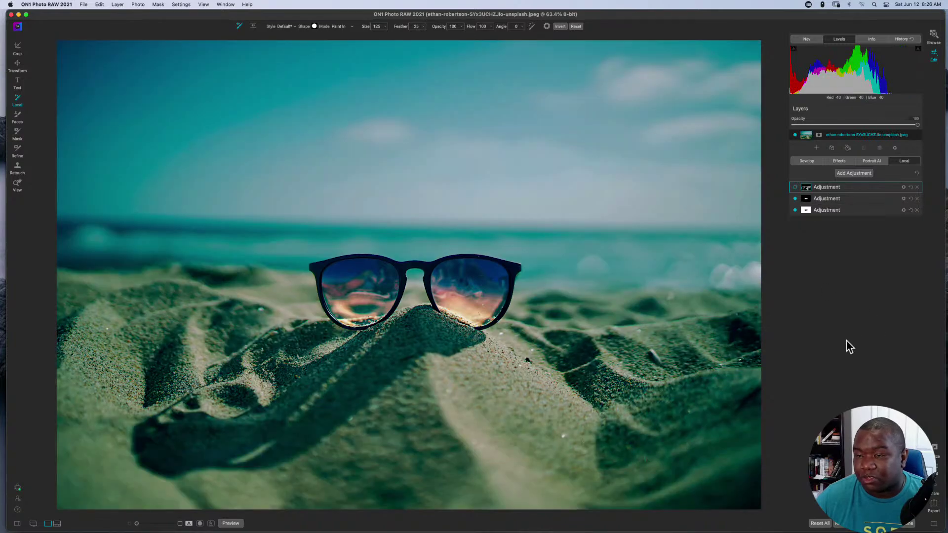
Step: Turn on Color Range in the LUTs filter's mask and choose a purple target color on the color wheel
click(836, 163)
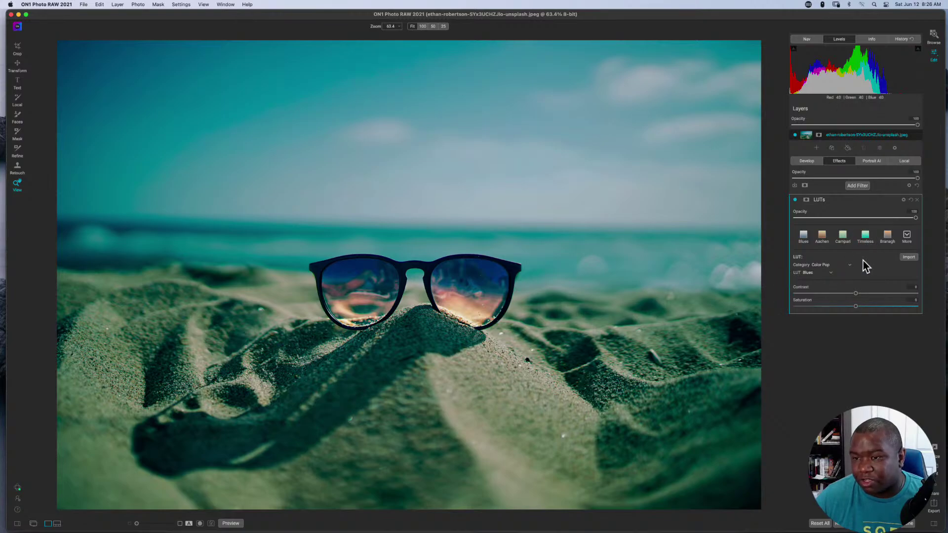
click(806, 200)
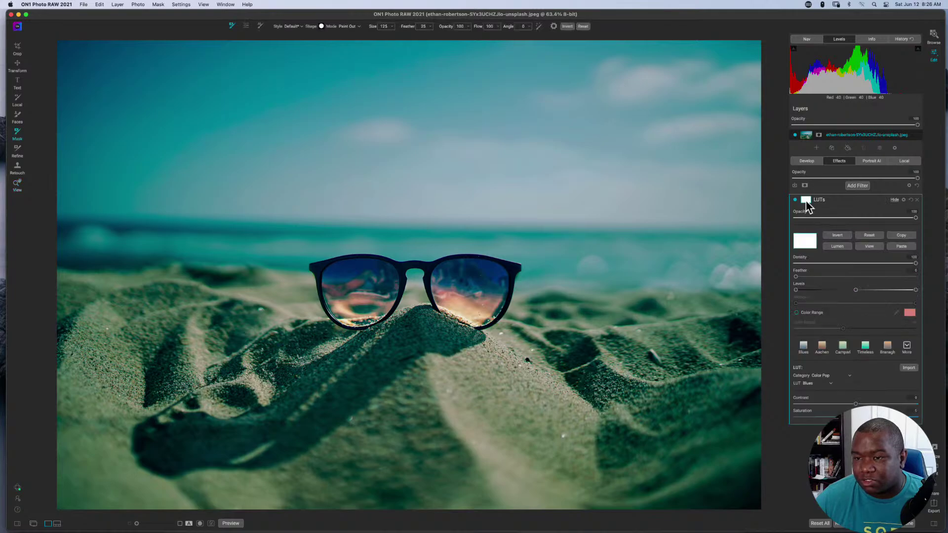
click(797, 314)
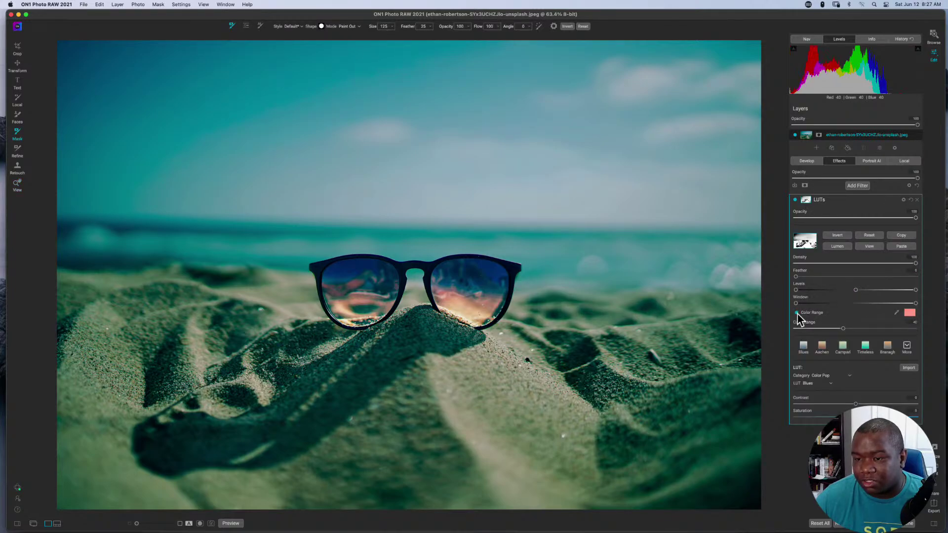
click(910, 313)
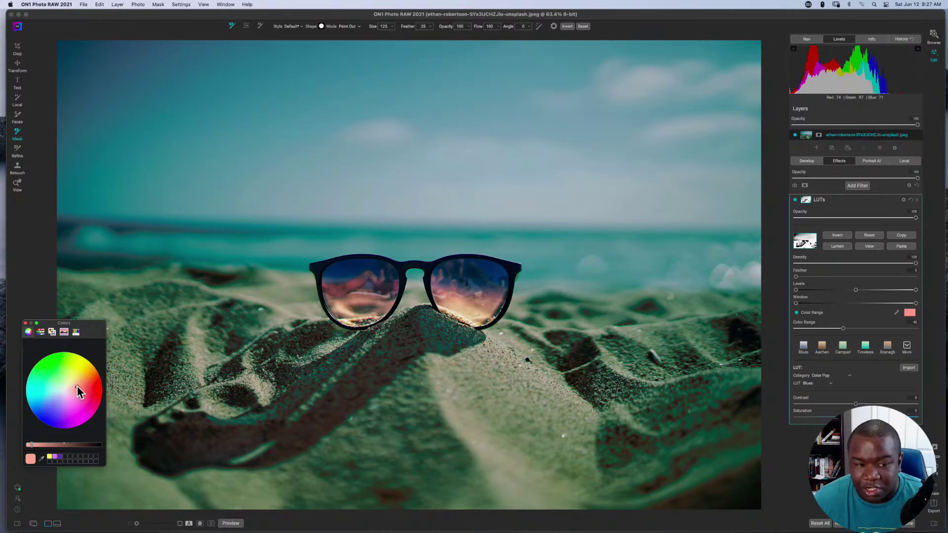
drag(77, 386, 60, 411)
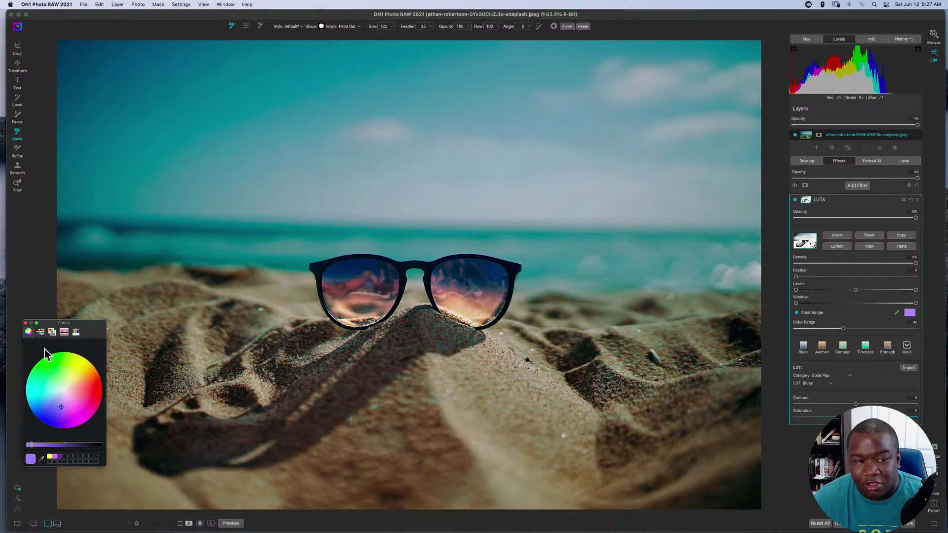
Step: Try several target colors with the RGB sliders, ending on a pink of red 227, green 39 and blue 108
click(40, 331)
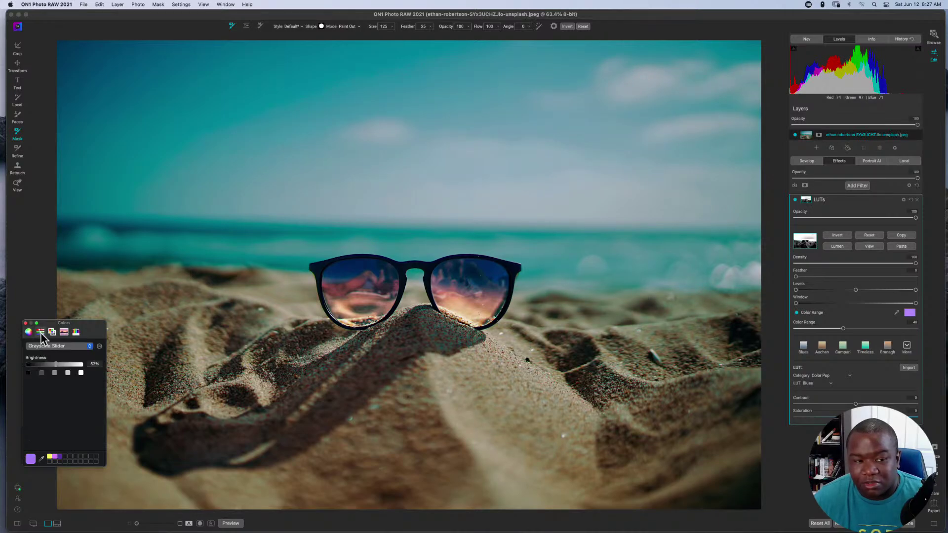
click(88, 347)
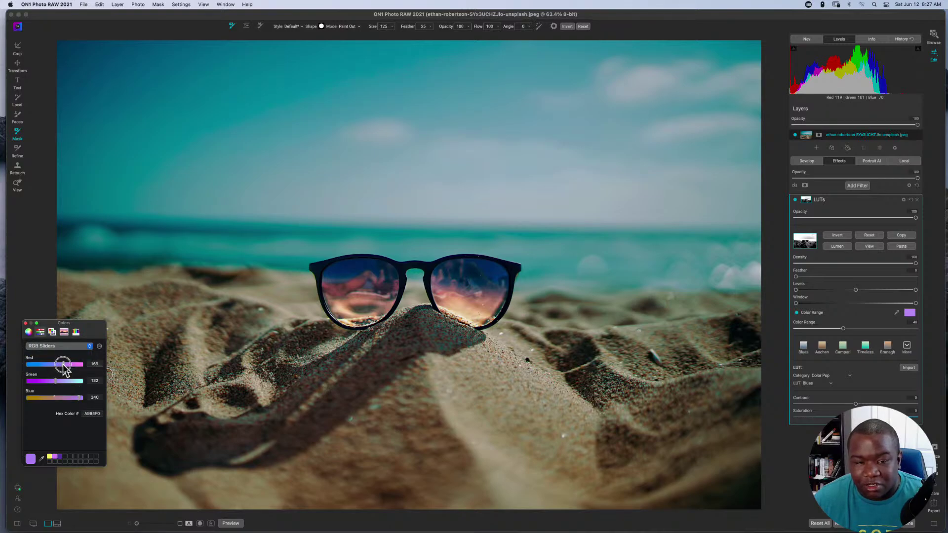
drag(64, 366, 43, 369)
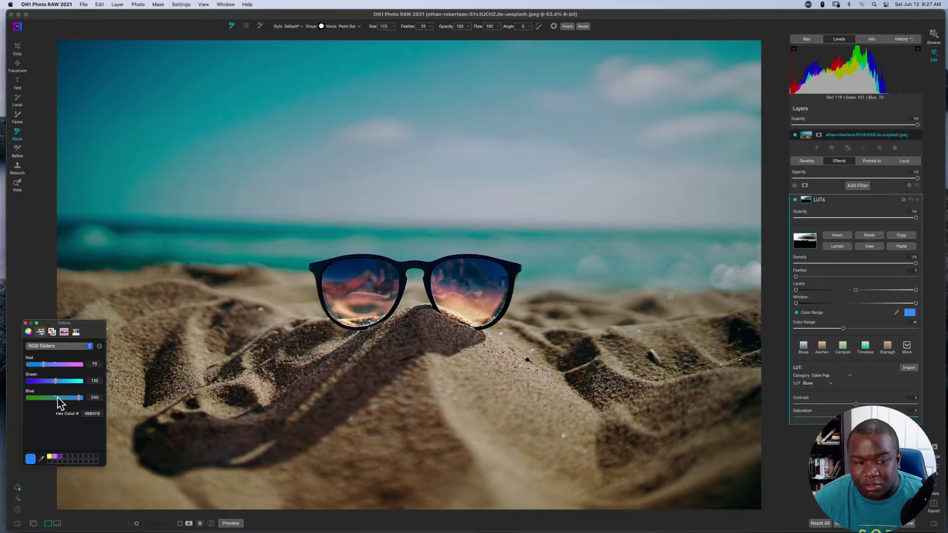
mouse_move(79, 398)
mouse_down()
mouse_move(42, 398)
mouse_move(69, 398)
mouse_up()
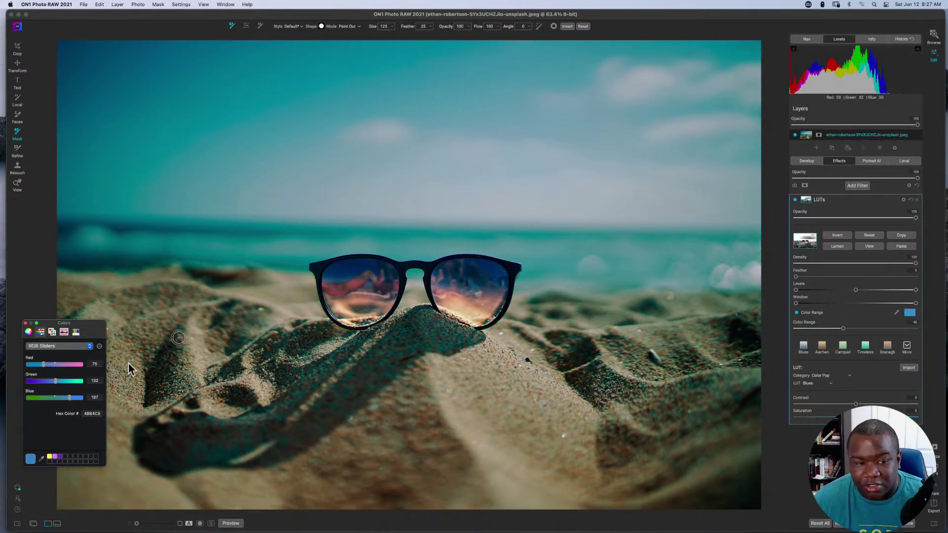
drag(44, 364, 65, 366)
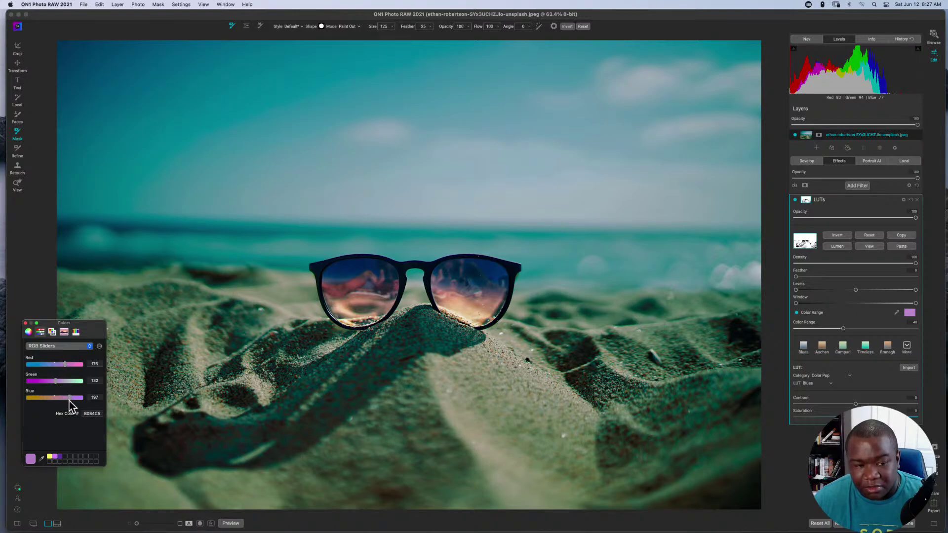
drag(69, 399, 52, 404)
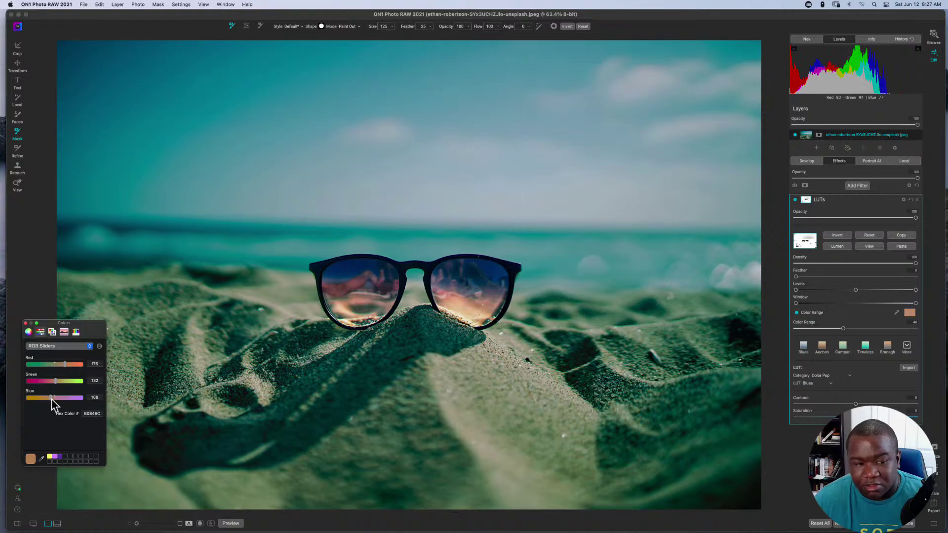
drag(55, 387, 77, 369)
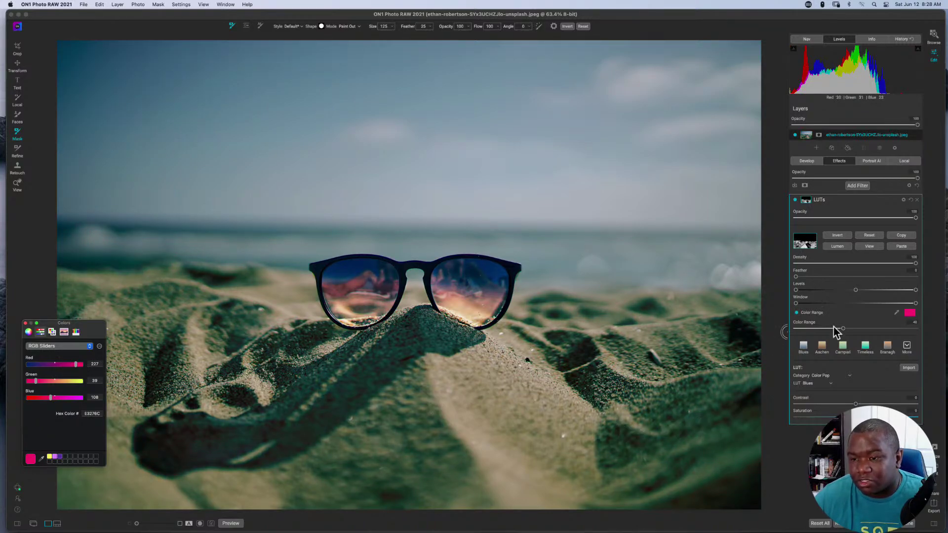
Step: Set the color range to about 56 and apply the Aachen LUT style after comparing it with the other styles
drag(844, 330, 874, 329)
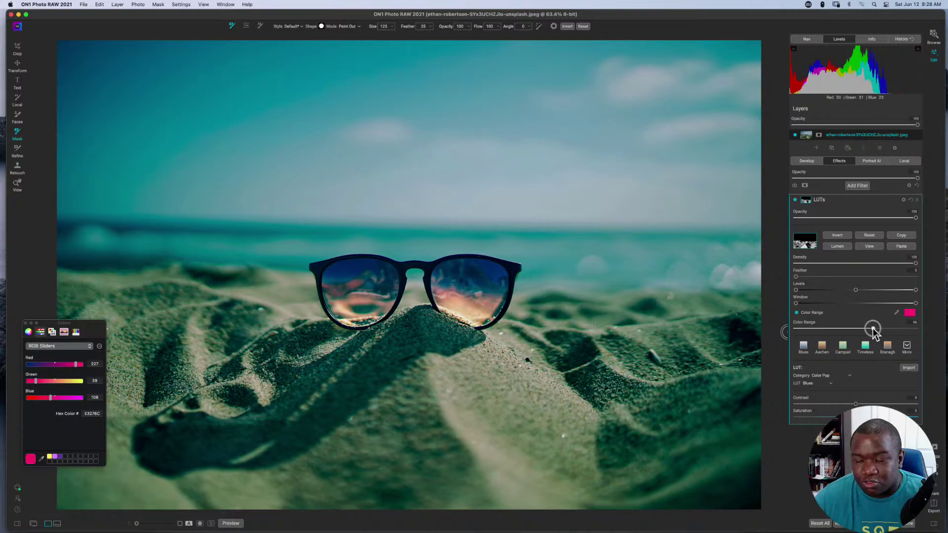
drag(873, 329, 820, 332)
click(805, 350)
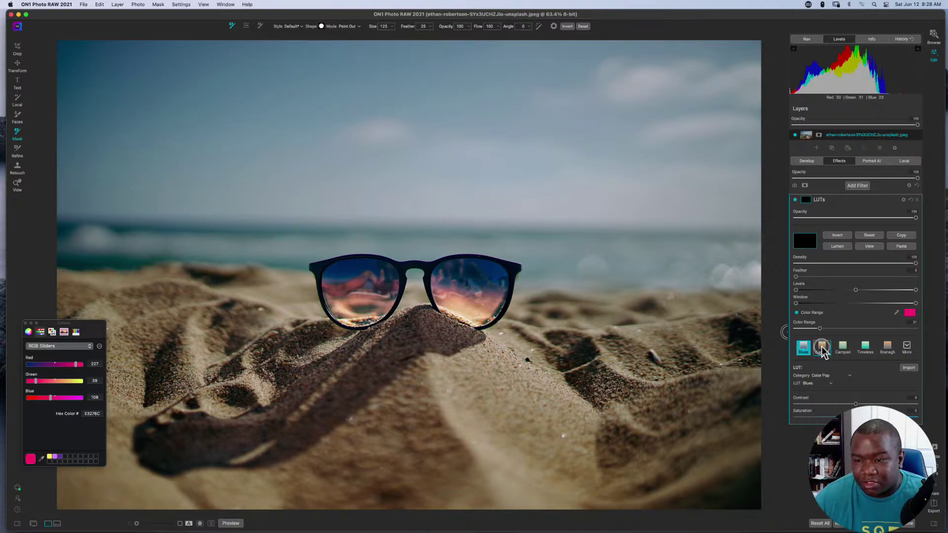
click(823, 348)
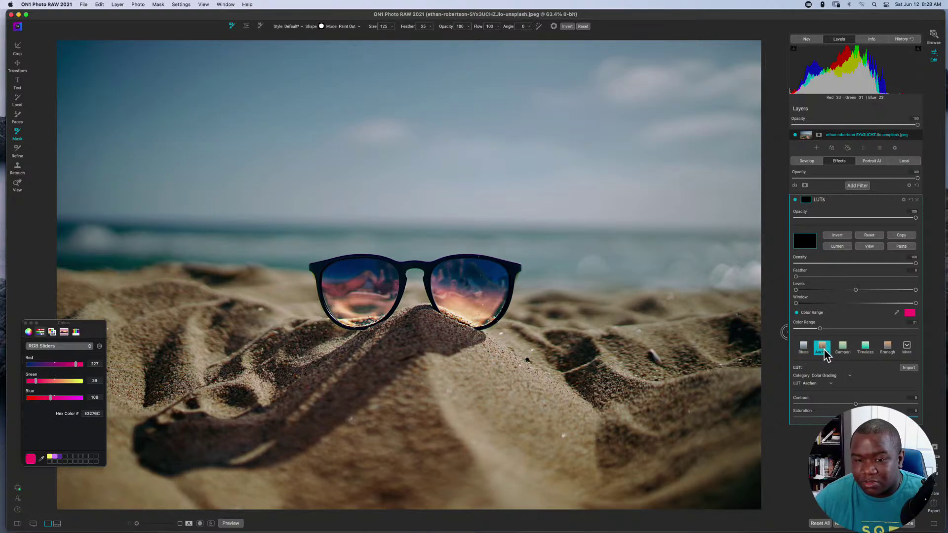
click(889, 349)
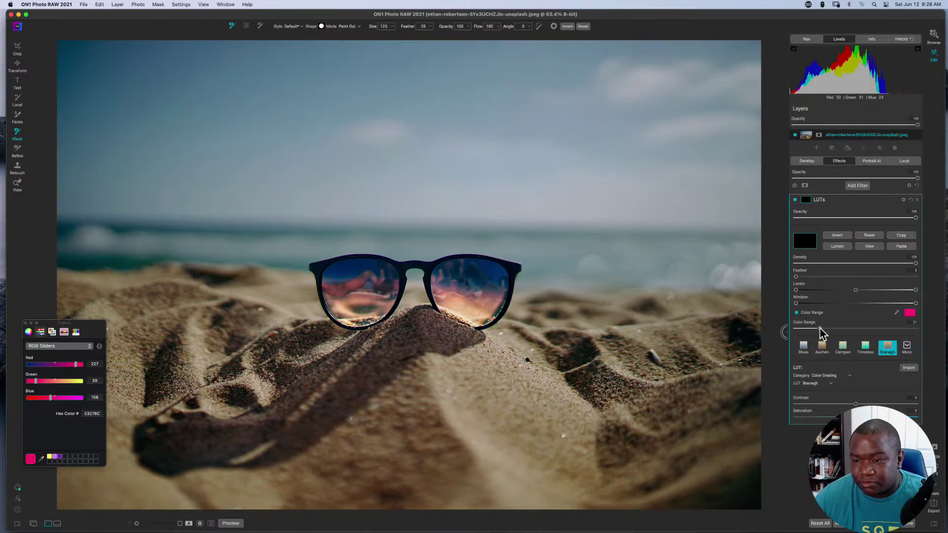
drag(820, 329, 863, 329)
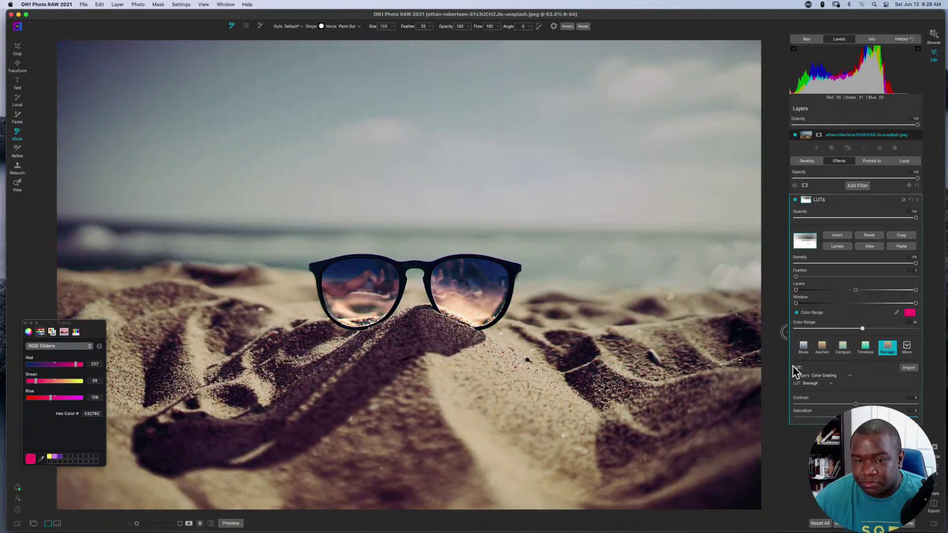
click(843, 349)
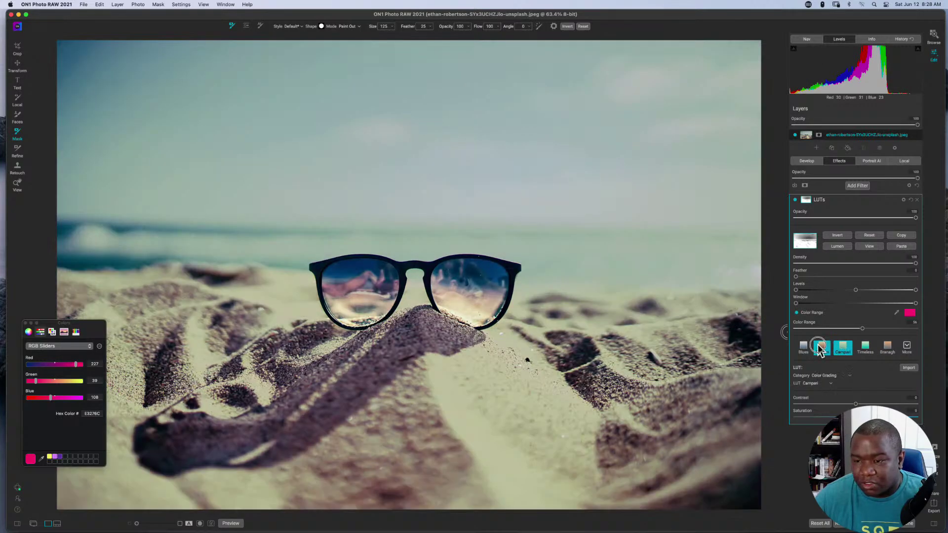
click(821, 348)
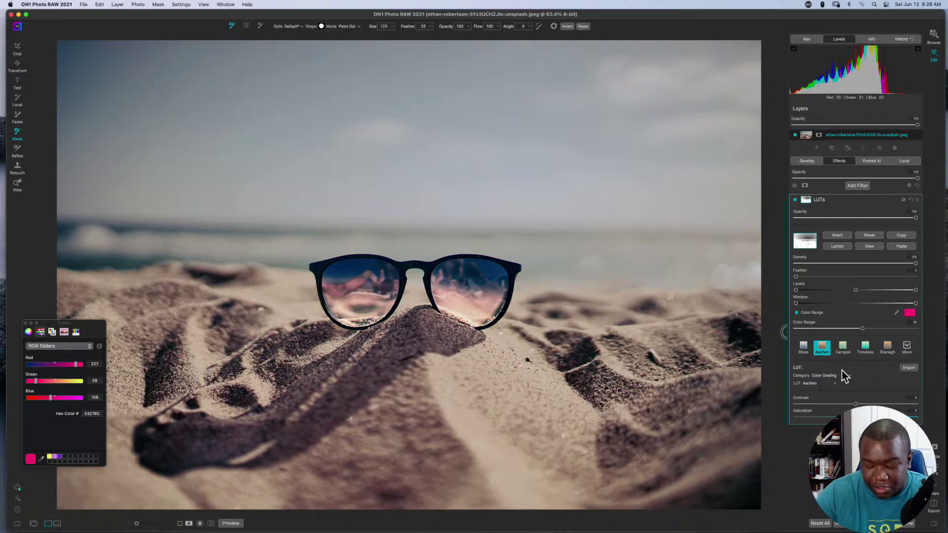
Step: Show the LUTs mask in black and white and change the target color to red 224, green 60 and blue 47
key(super+m)
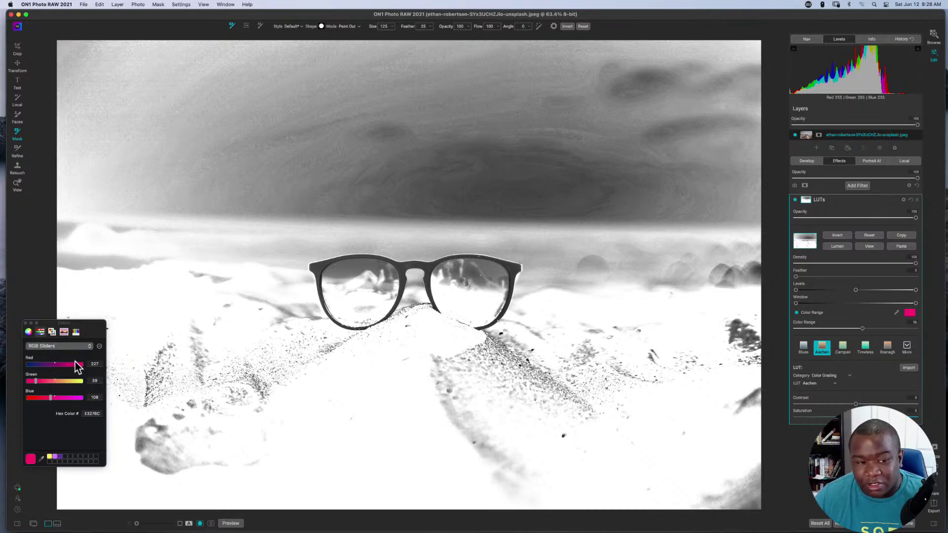
drag(75, 366, 76, 368)
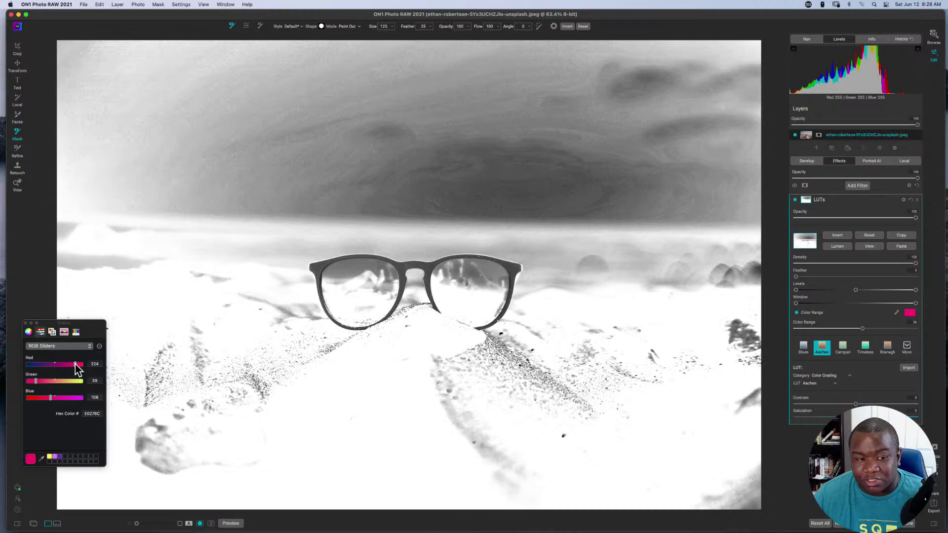
click(53, 346)
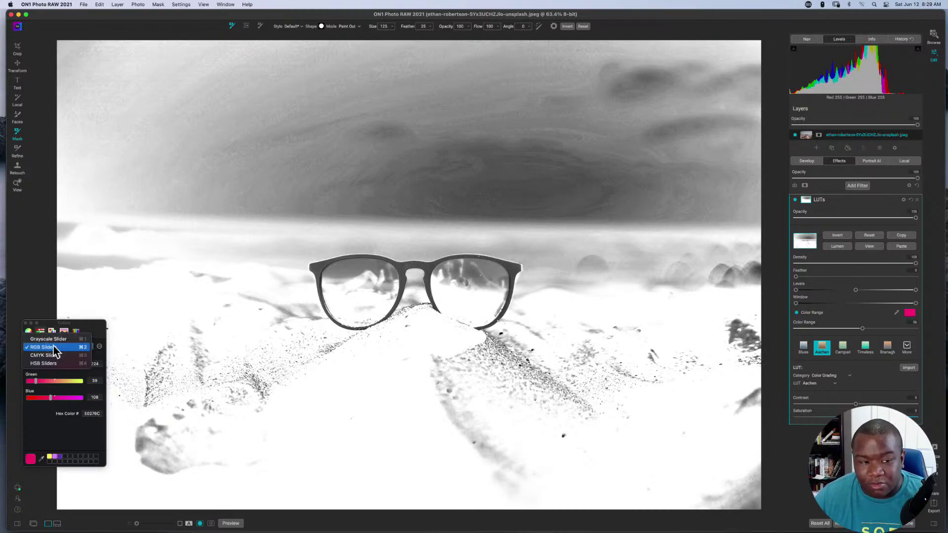
click(54, 346)
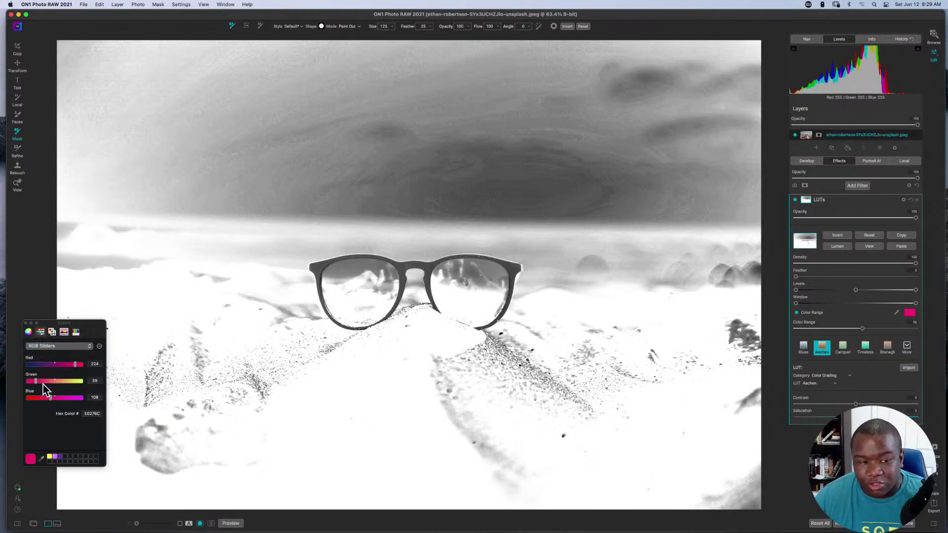
mouse_move(36, 383)
mouse_down()
mouse_move(51, 385)
mouse_move(39, 385)
mouse_move(48, 398)
mouse_move(38, 399)
mouse_up()
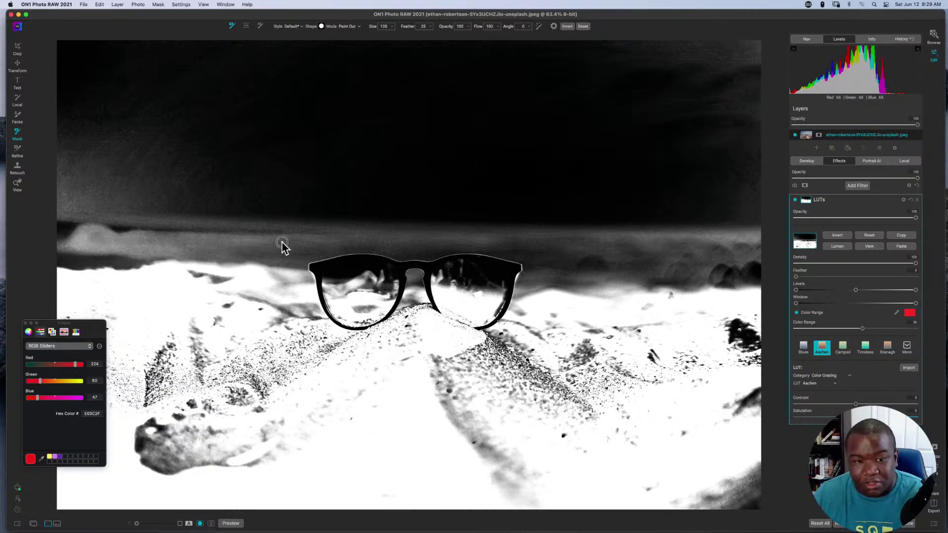
Step: Enlarge the masking brush to 500 and paint the LUTs effect out of the sky and the sea
key(])
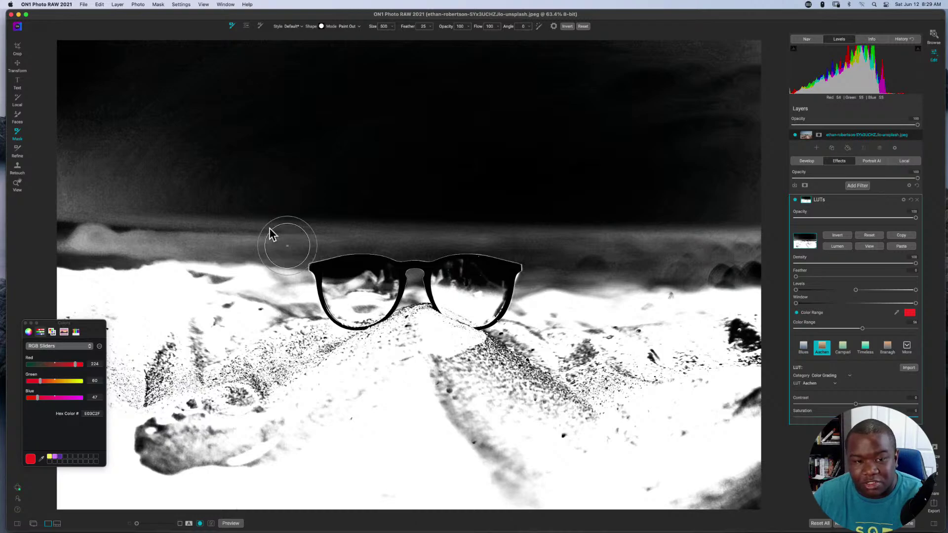
key(])
mouse_move(267, 241)
mouse_down()
mouse_move(52, 241)
mouse_move(158, 151)
mouse_move(95, 207)
mouse_move(136, 199)
mouse_move(206, 214)
mouse_move(211, 195)
mouse_move(140, 159)
mouse_move(141, 137)
mouse_move(59, 178)
mouse_move(53, 159)
mouse_move(98, 64)
mouse_move(74, 131)
mouse_move(190, 78)
mouse_move(178, 109)
mouse_move(221, 112)
mouse_move(310, 214)
mouse_move(319, 239)
mouse_move(282, 236)
mouse_move(429, 222)
mouse_move(726, 246)
mouse_move(747, 233)
mouse_move(748, 256)
mouse_move(758, 176)
mouse_move(733, 65)
mouse_move(692, 59)
mouse_move(734, 67)
mouse_move(703, 202)
mouse_move(697, 101)
mouse_move(674, 194)
mouse_move(647, 63)
mouse_move(543, 97)
mouse_move(755, 43)
mouse_move(643, 184)
mouse_move(602, 164)
mouse_up()
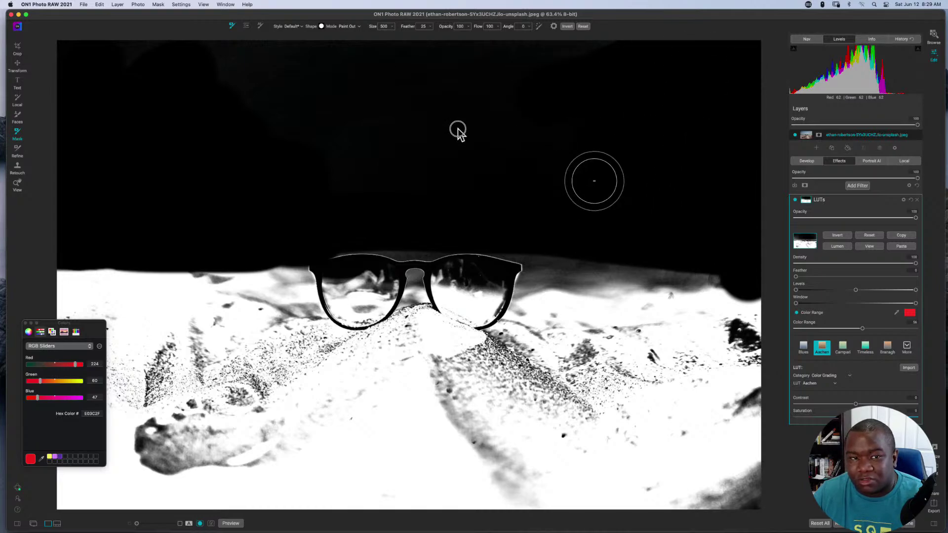
mouse_move(340, 186)
mouse_down()
mouse_move(247, 106)
mouse_move(643, 89)
mouse_move(74, 70)
mouse_up()
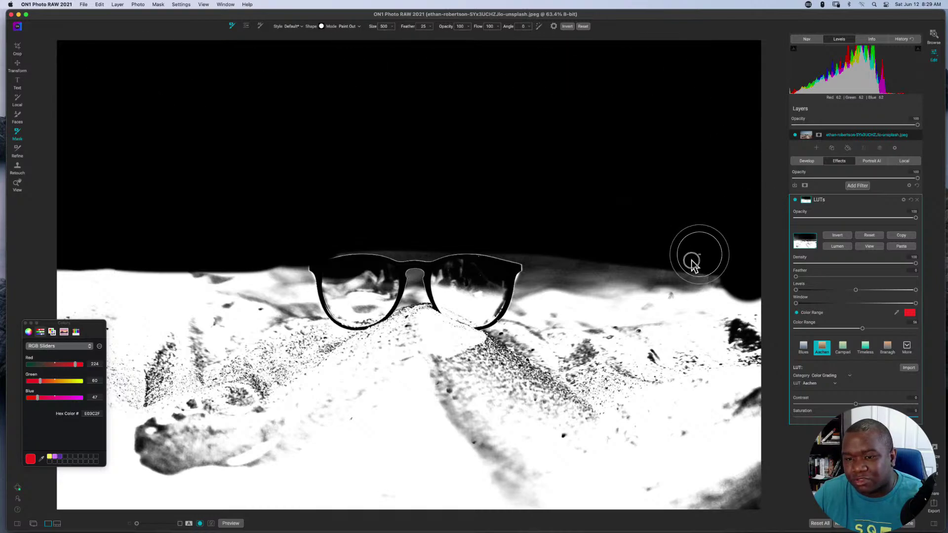
drag(690, 254, 562, 259)
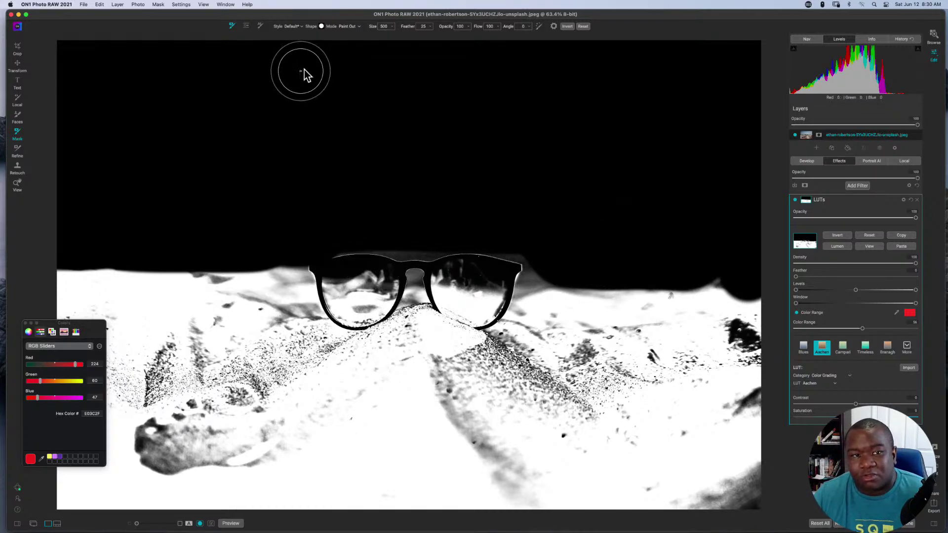
Step: Add a Vignette gradient to the LUTs mask centered on the foreground sand and change its shape to Edges
click(247, 26)
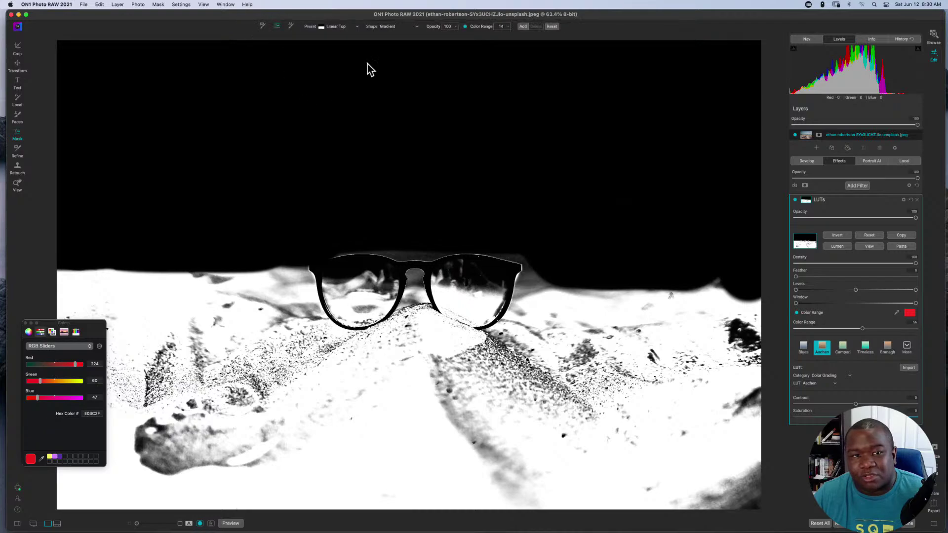
click(325, 27)
click(336, 40)
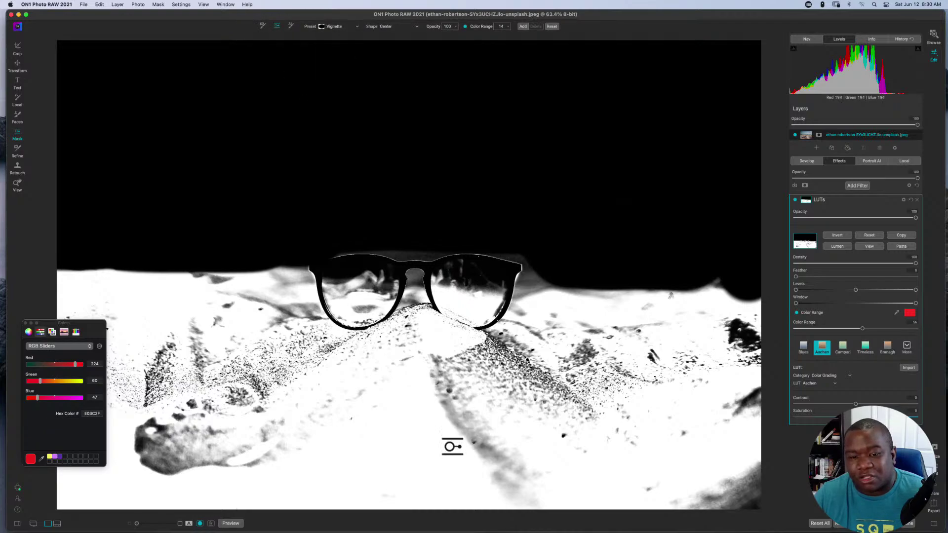
click(411, 396)
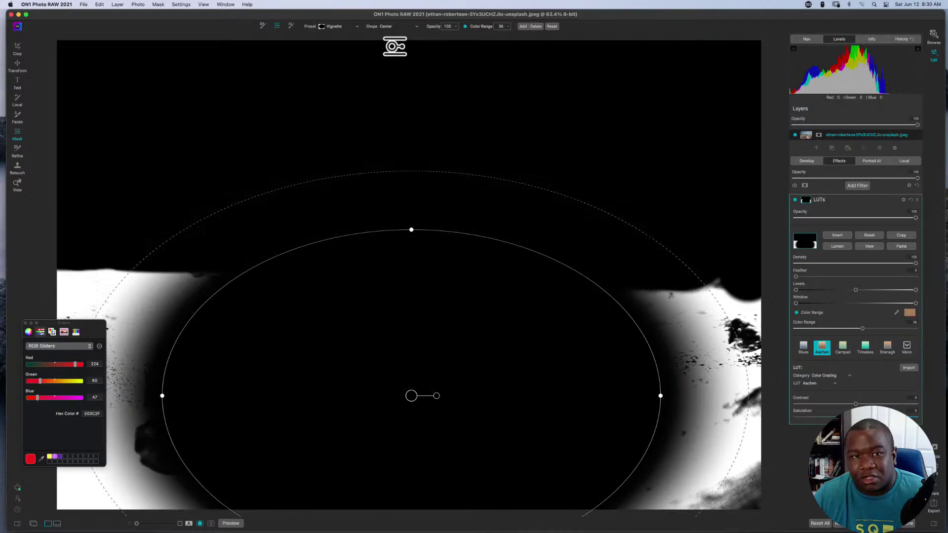
click(394, 37)
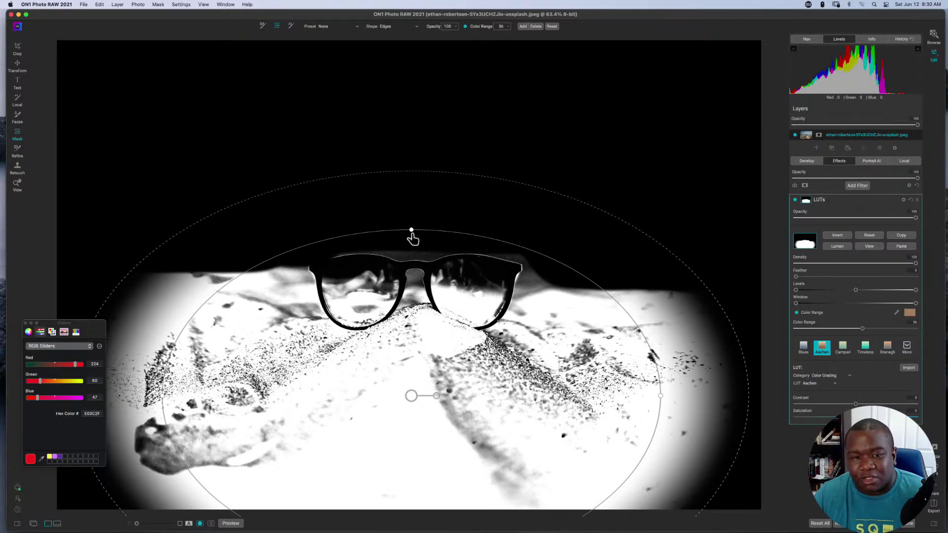
Step: Flatten and narrow the gradient's inner ellipse over the sand and extend its feathered edge above the sunglasses
drag(412, 235, 423, 328)
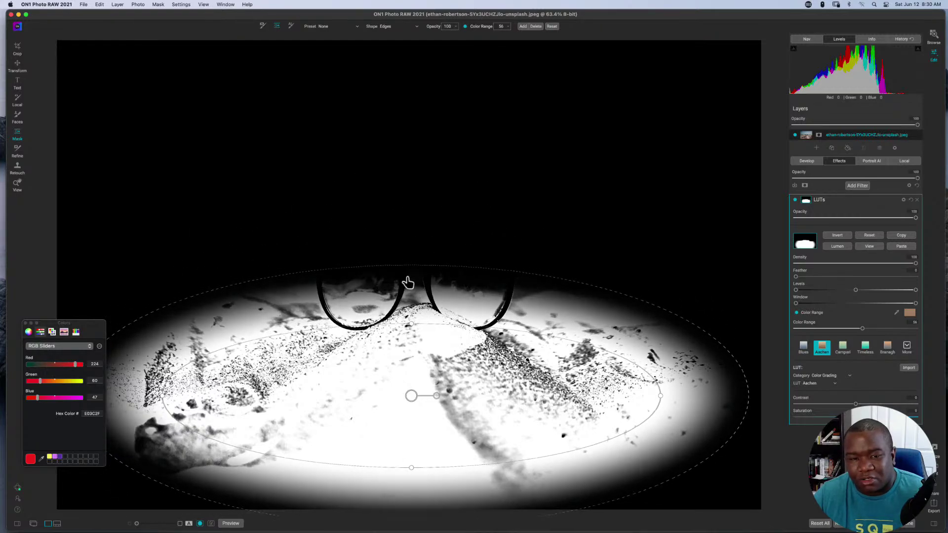
drag(404, 264, 389, 205)
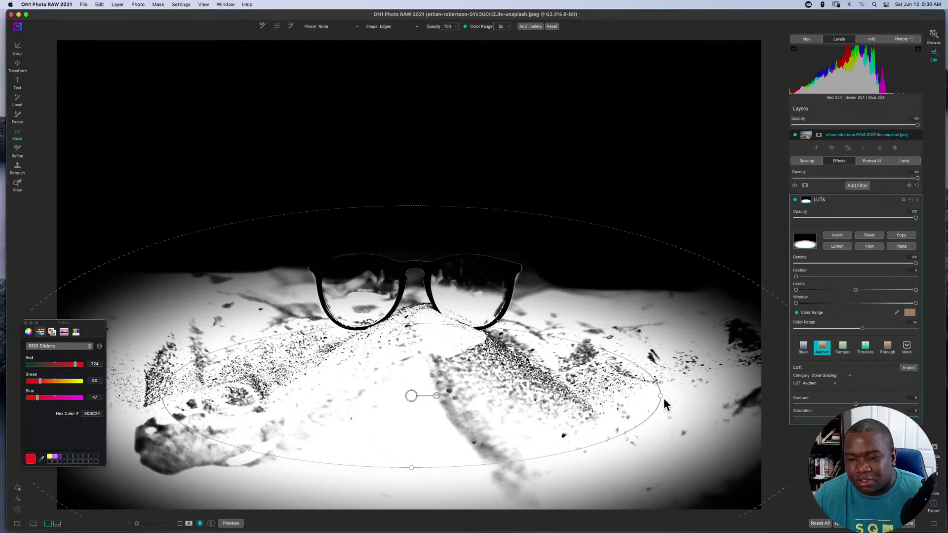
drag(661, 398, 546, 400)
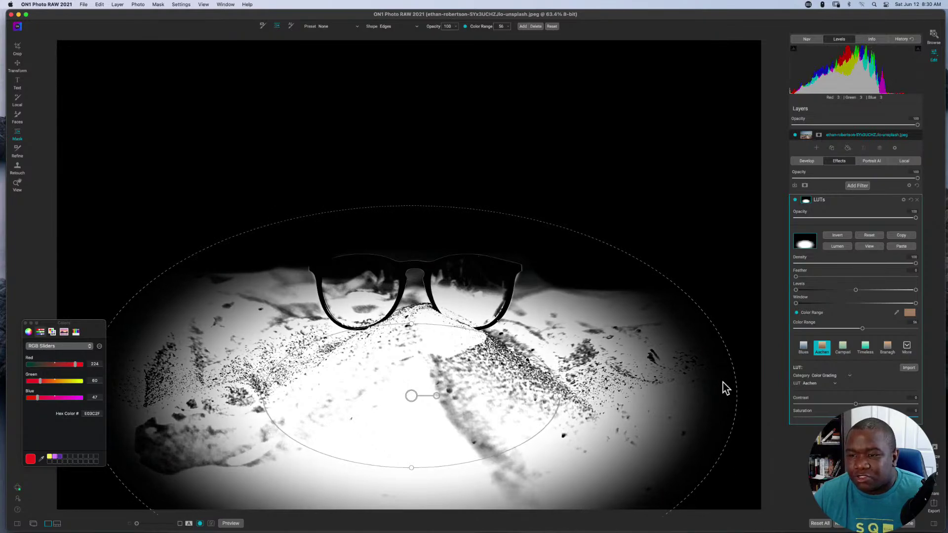
Step: Turn off the black-and-white mask view and switch the LUTs filter to the Timeless look
key(super+m)
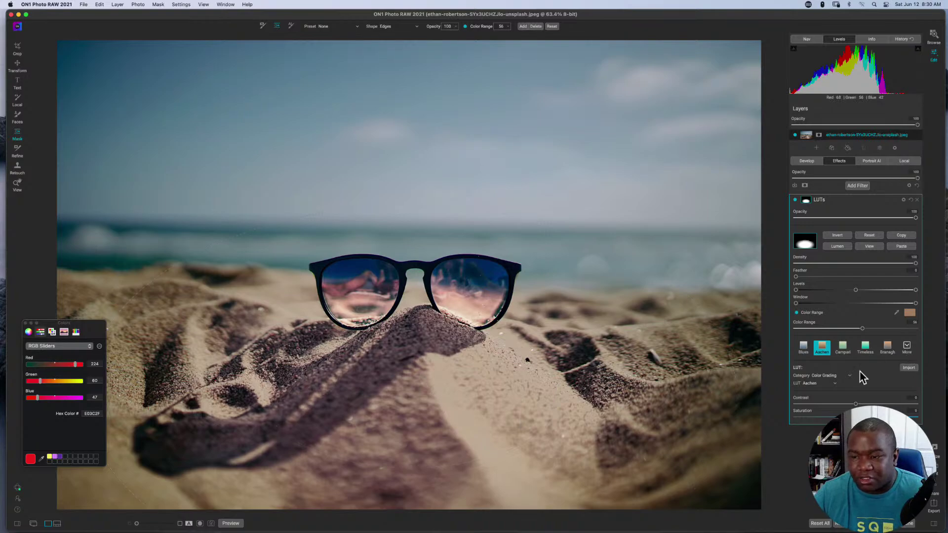
click(843, 347)
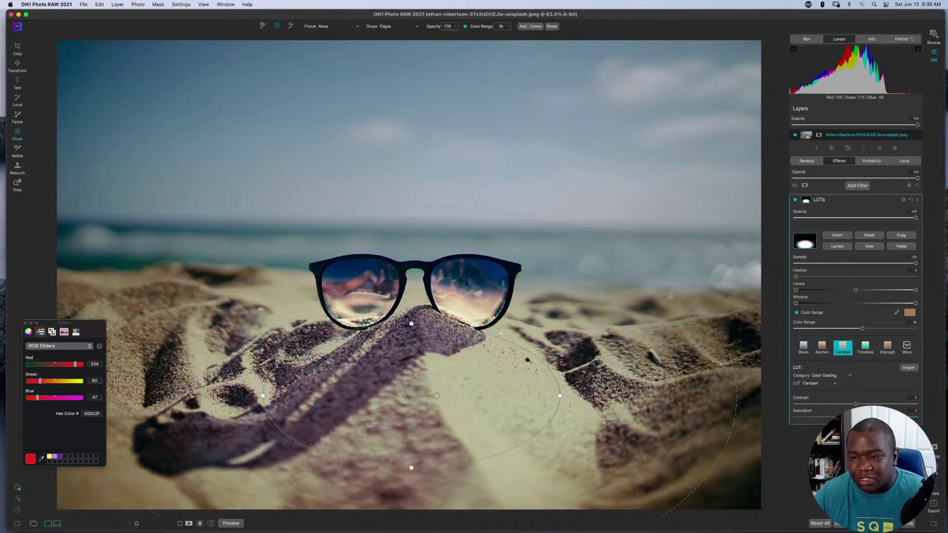
click(866, 348)
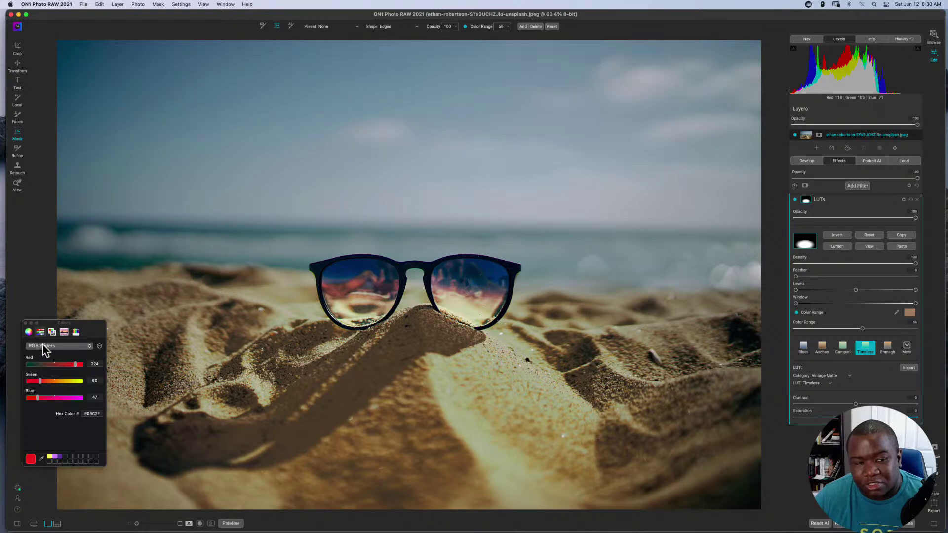
Step: Pick magenta from the color spectrum as the LUTs mask's target color and close the color picker
click(63, 332)
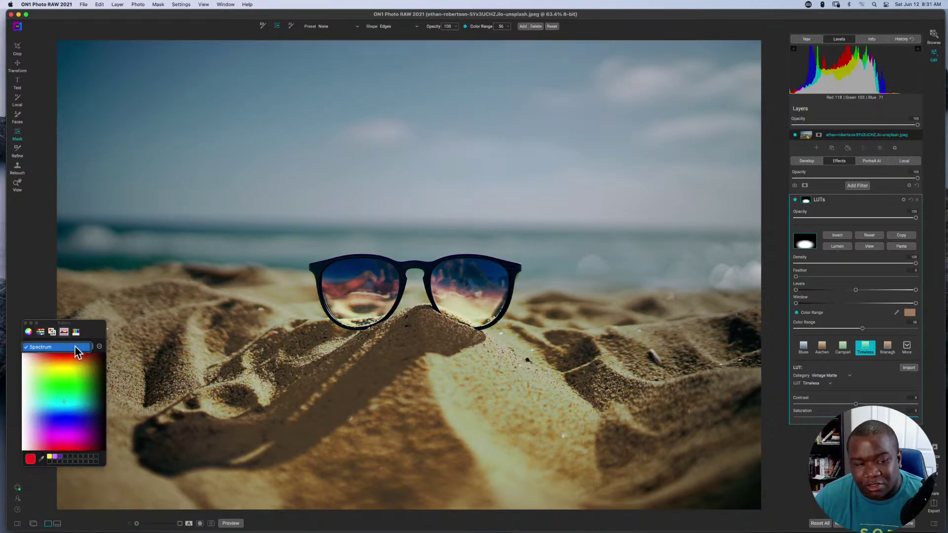
drag(63, 402, 70, 440)
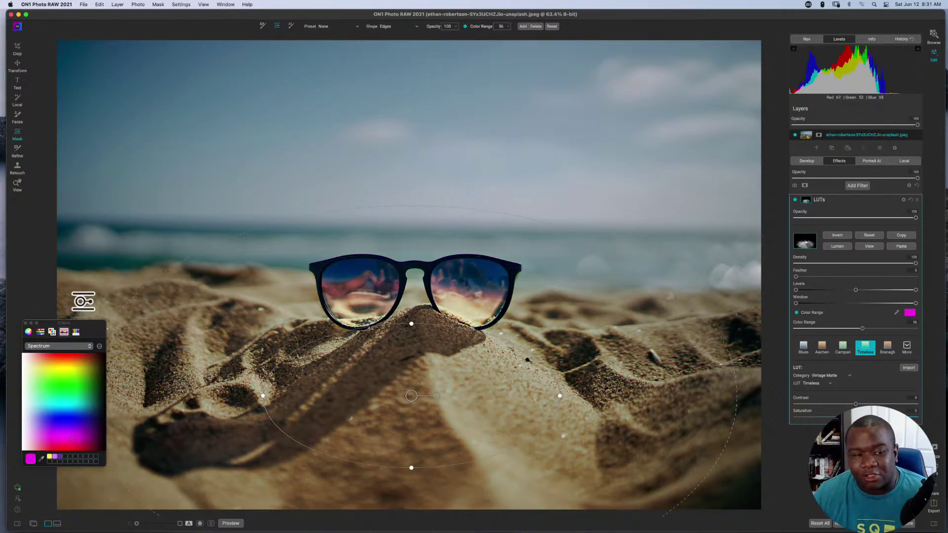
click(26, 323)
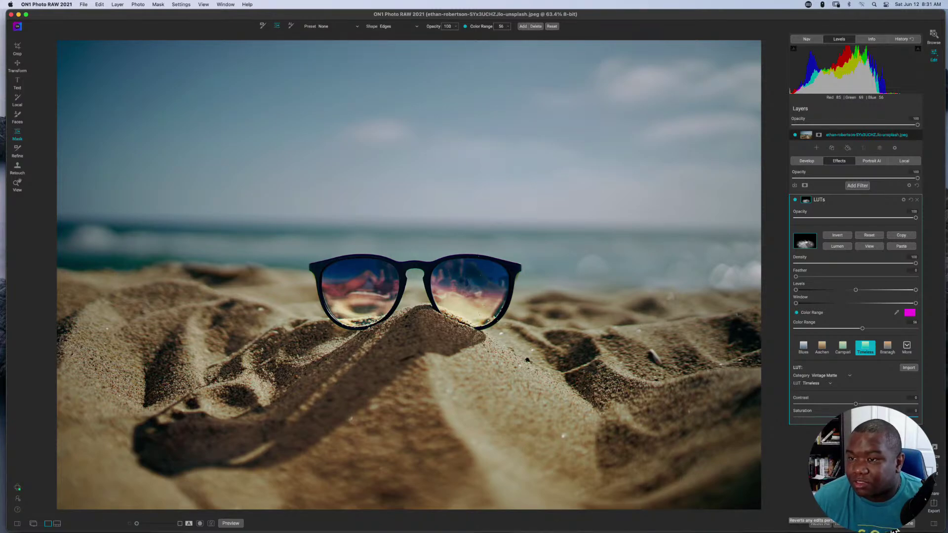
Step: Cancel editing the sunglasses photo and confirm discarding all work
click(896, 528)
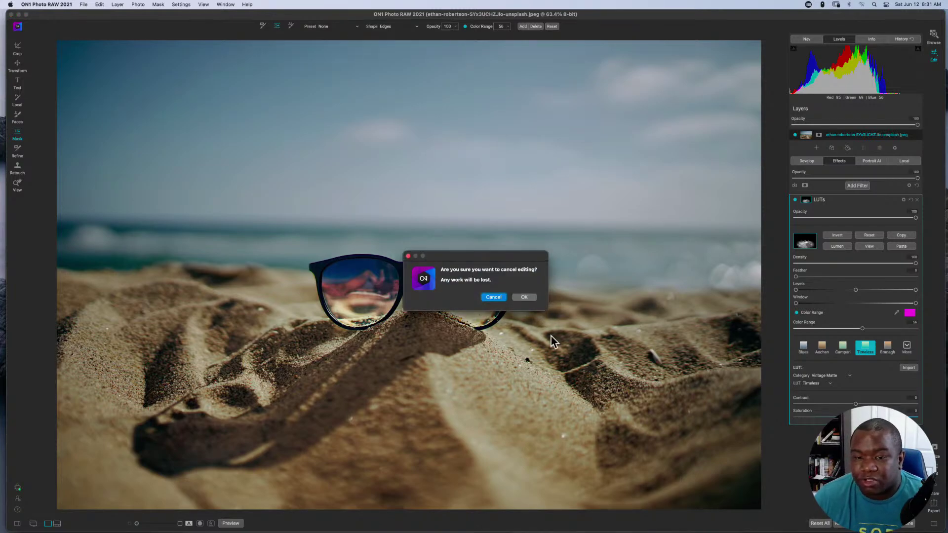
click(524, 297)
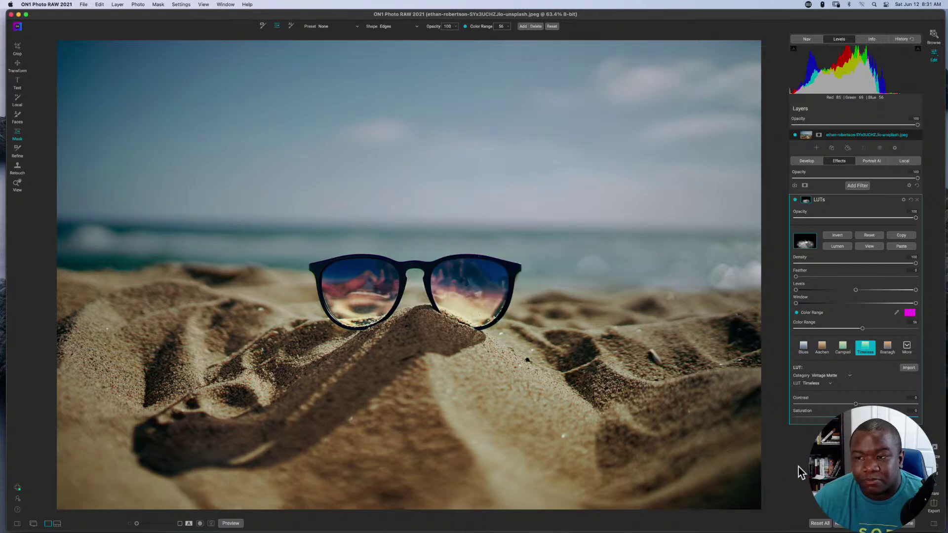